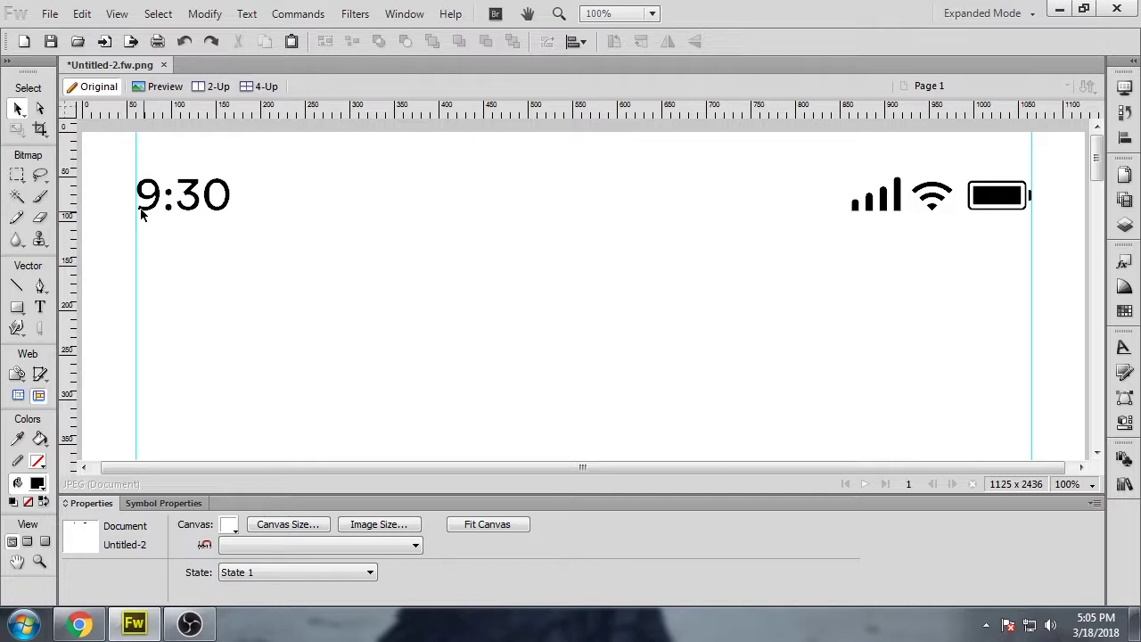
pyautogui.moveTo(104, 160); pyautogui.dragTo(1055, 241)
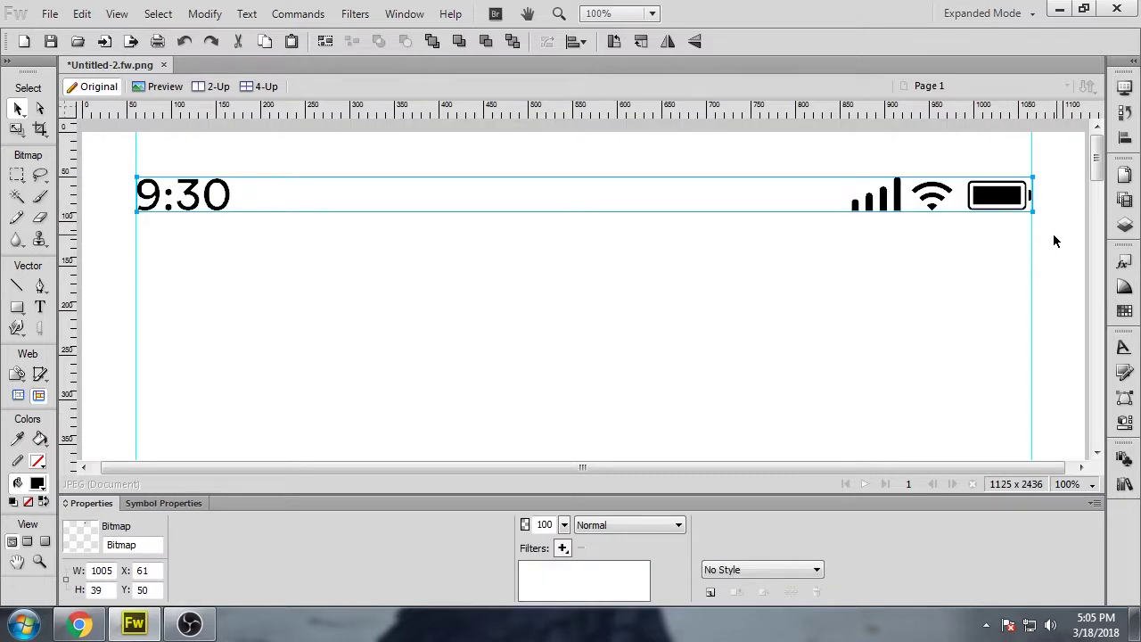
pyautogui.click(1054, 240)
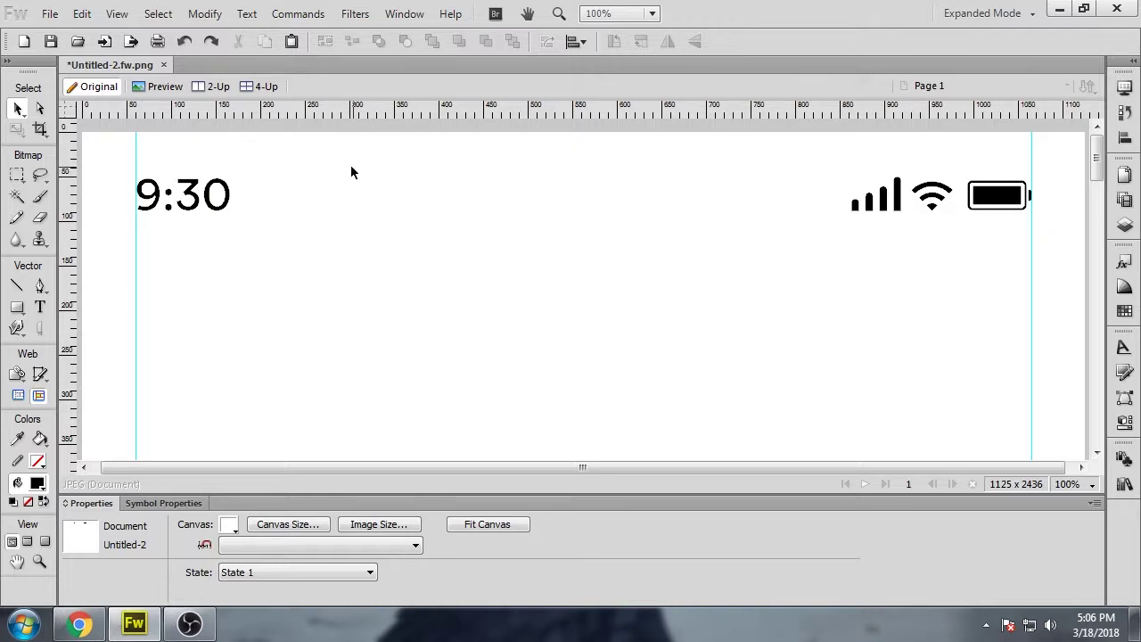
pyautogui.moveTo(350, 166); pyautogui.dragTo(661, 214)
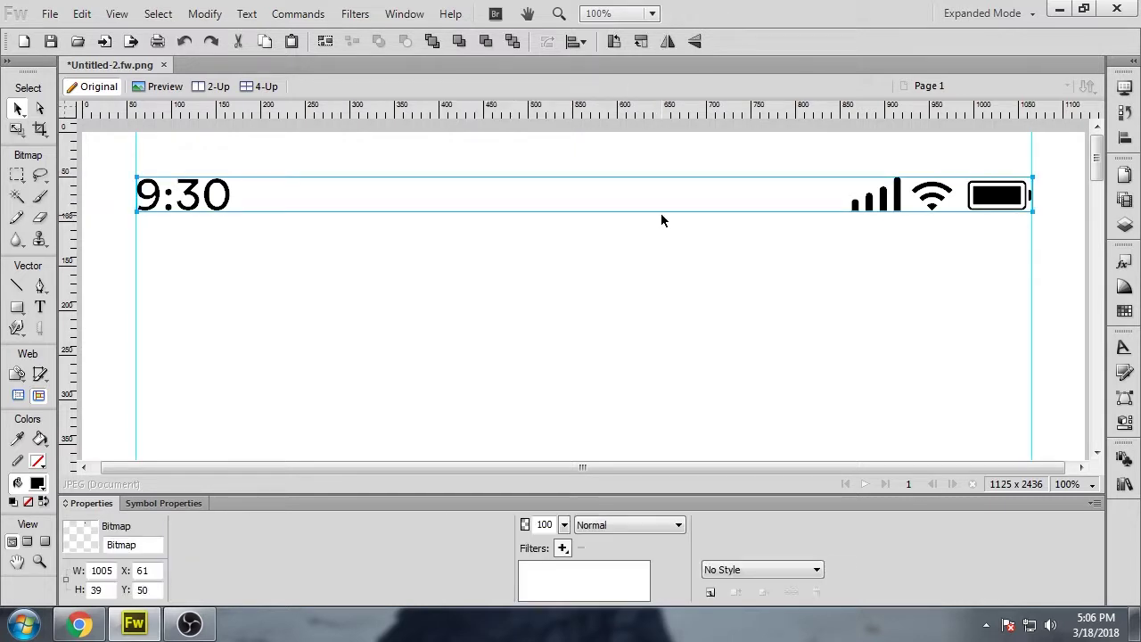
pyautogui.click(621, 258)
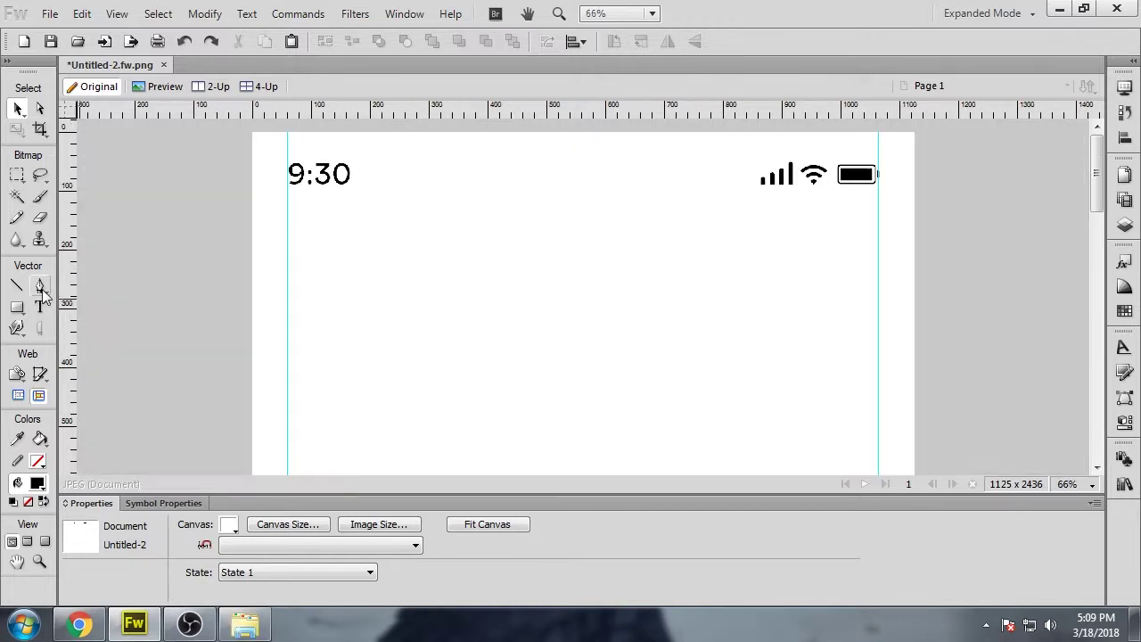
# - Draw a path with the Pen tool down the canvas's left edge and in a two-crest wave across to the right edge
pyautogui.press('p')
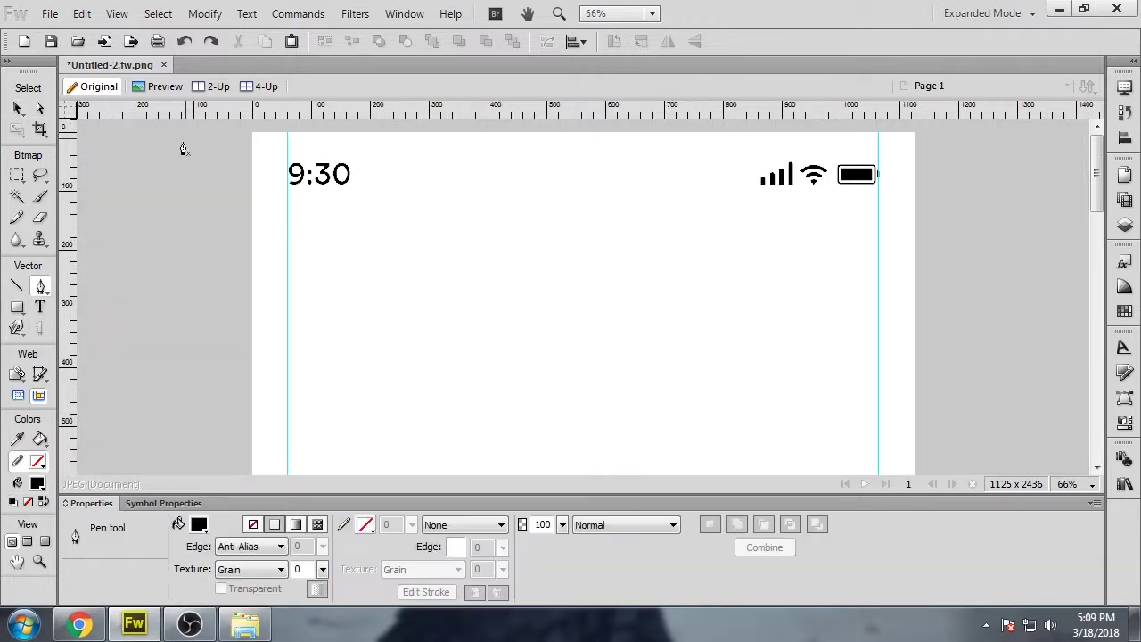
pyautogui.click(253, 140)
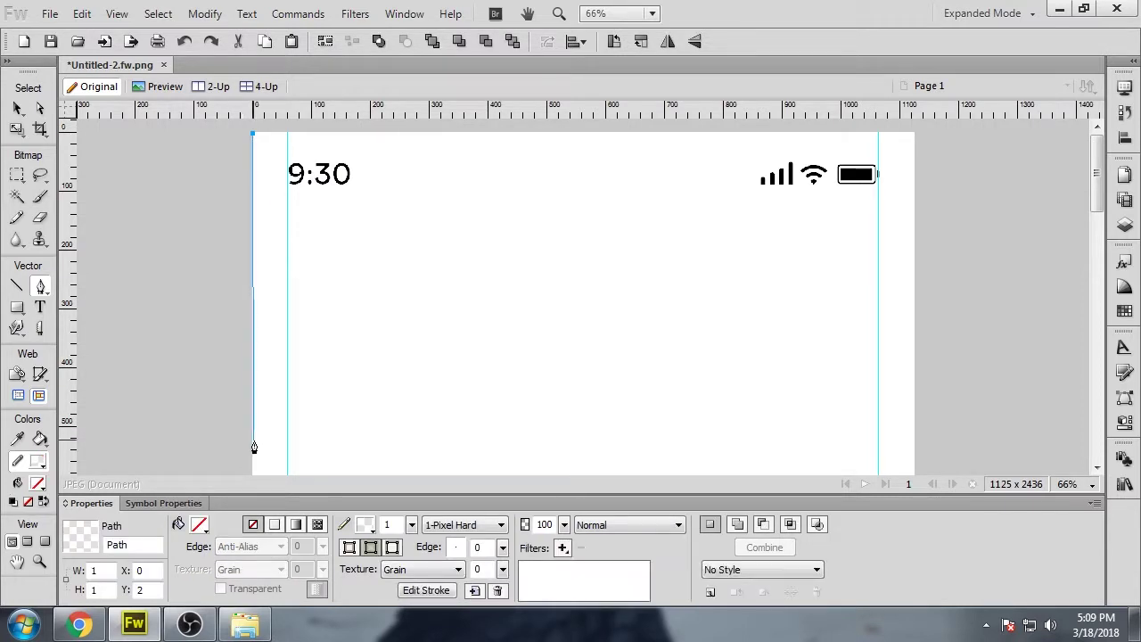
pyautogui.scroll(-3, 250, 443)
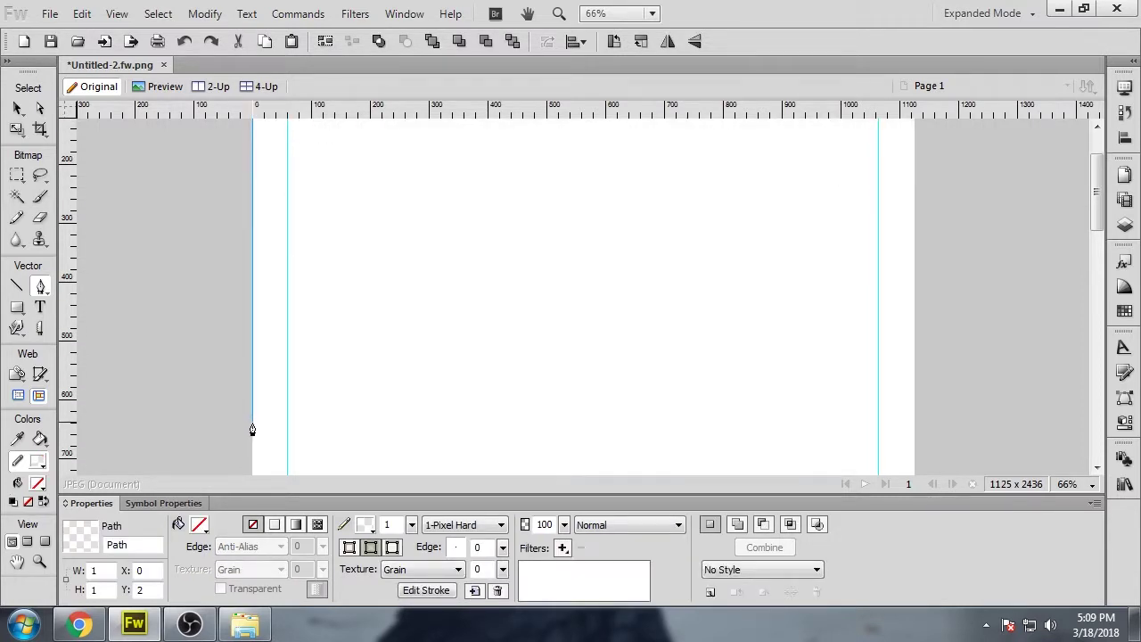
pyautogui.click(253, 423)
pyautogui.moveTo(477, 422); pyautogui.dragTo(566, 495)
pyautogui.hotkey('ctrl', 'z')
pyautogui.moveTo(458, 366); pyautogui.dragTo(654, 427)
pyautogui.moveTo(673, 378); pyautogui.dragTo(781, 300)
pyautogui.moveTo(914, 313); pyautogui.dragTo(1067, 358)
pyautogui.click(915, 315)
# - Close the wave path through the canvas's upper right and upper left corners, making a shape about 1127 × 639 px
pyautogui.scroll(2, 916, 318)
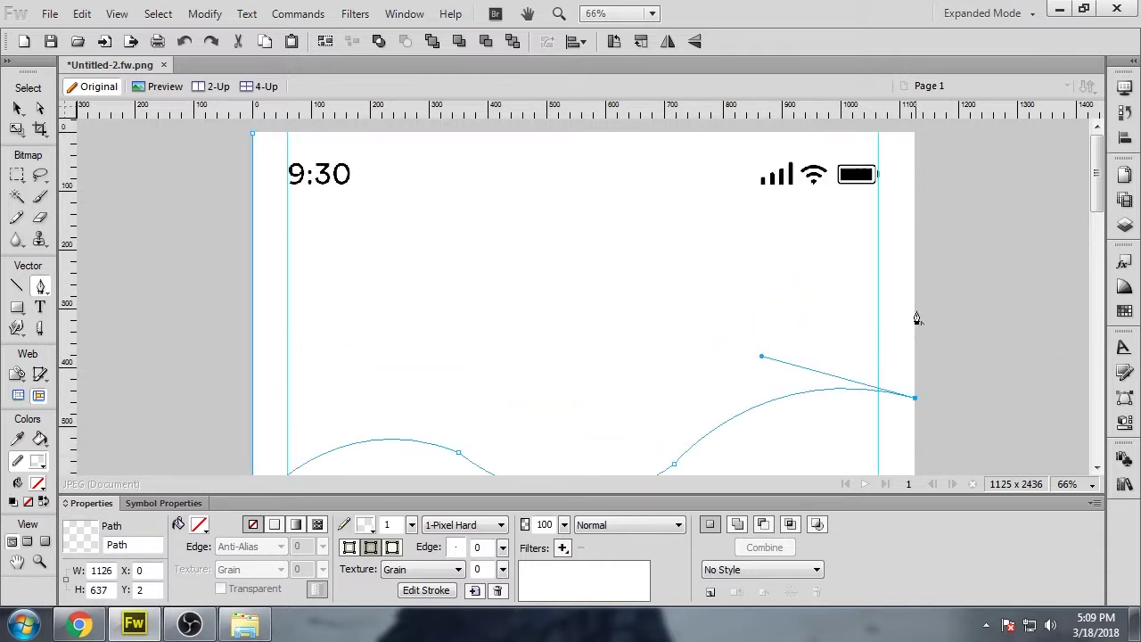
pyautogui.click(915, 135)
pyautogui.click(252, 135)
pyautogui.click(40, 109)
pyautogui.click(285, 147)
pyautogui.click(252, 135)
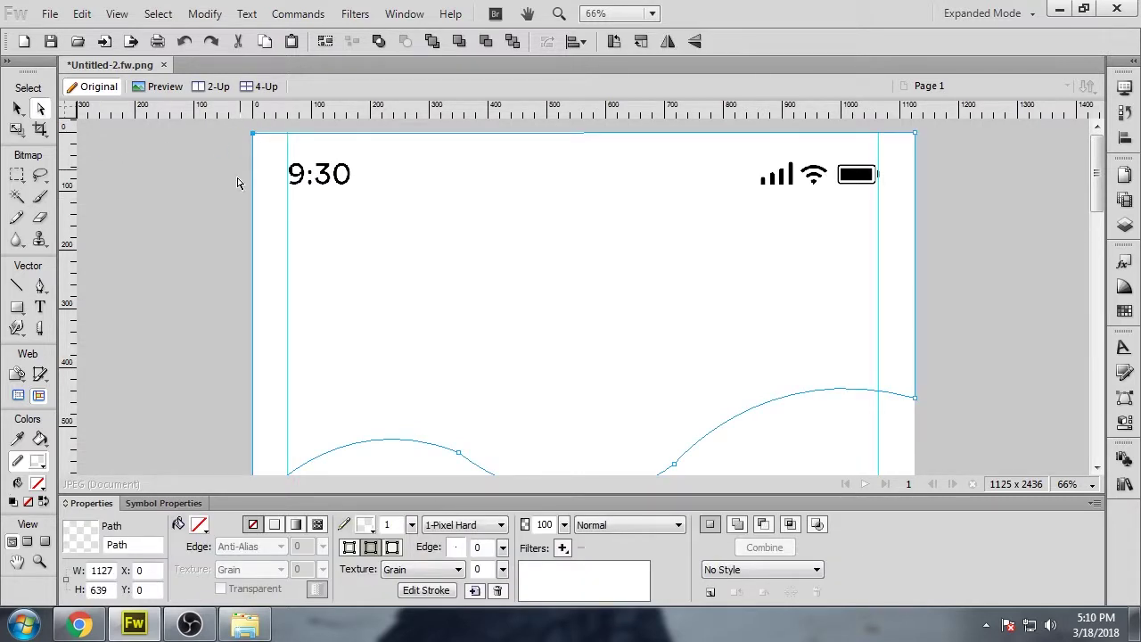
pyautogui.scroll(-6, 183, 255)
pyautogui.click(183, 255)
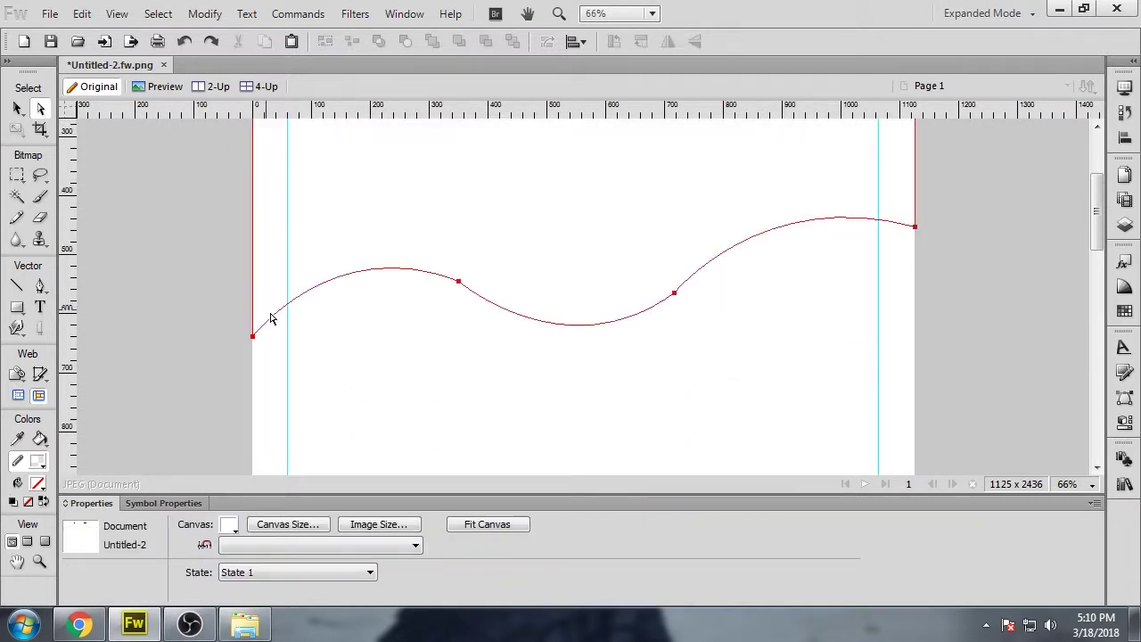
# - Fill the closed wave shape with a light grayish lavender
pyautogui.click(683, 291)
pyautogui.click(200, 529)
pyautogui.click(312, 402)
pyautogui.click(435, 395)
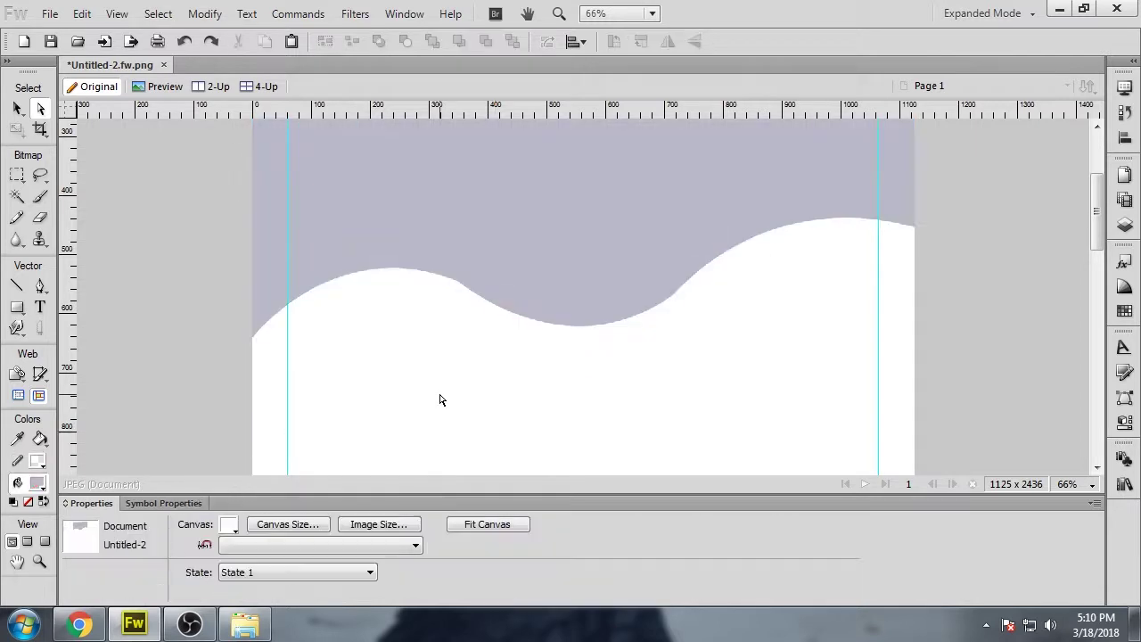
# - Smooth the wave's left crest and middle trough by adjusting the curve handles of the two inner anchor points
pyautogui.click(372, 249)
pyautogui.moveTo(330, 229); pyautogui.dragTo(364, 214)
pyautogui.click(409, 308)
pyautogui.click(418, 279)
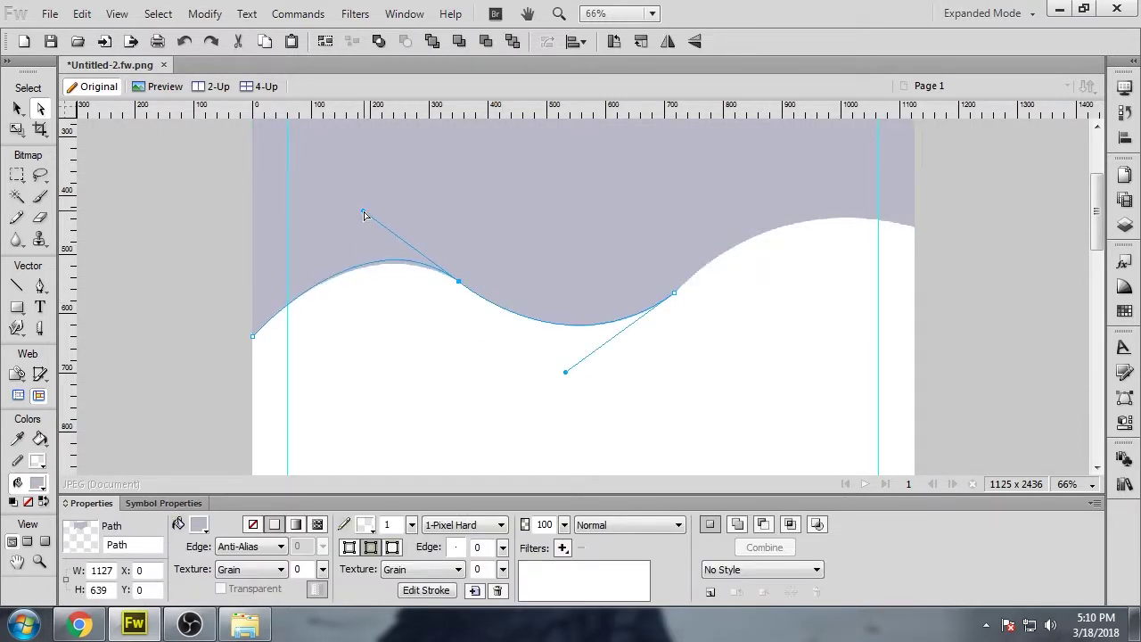
pyautogui.click(412, 319)
pyautogui.click(679, 300)
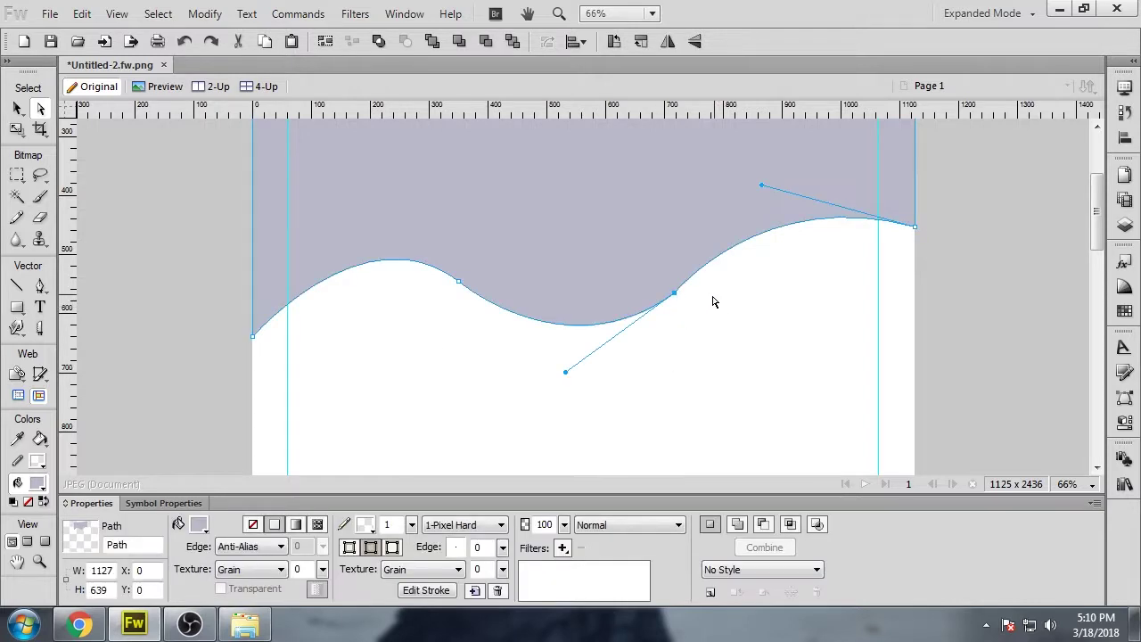
pyautogui.moveTo(566, 373); pyautogui.dragTo(574, 378)
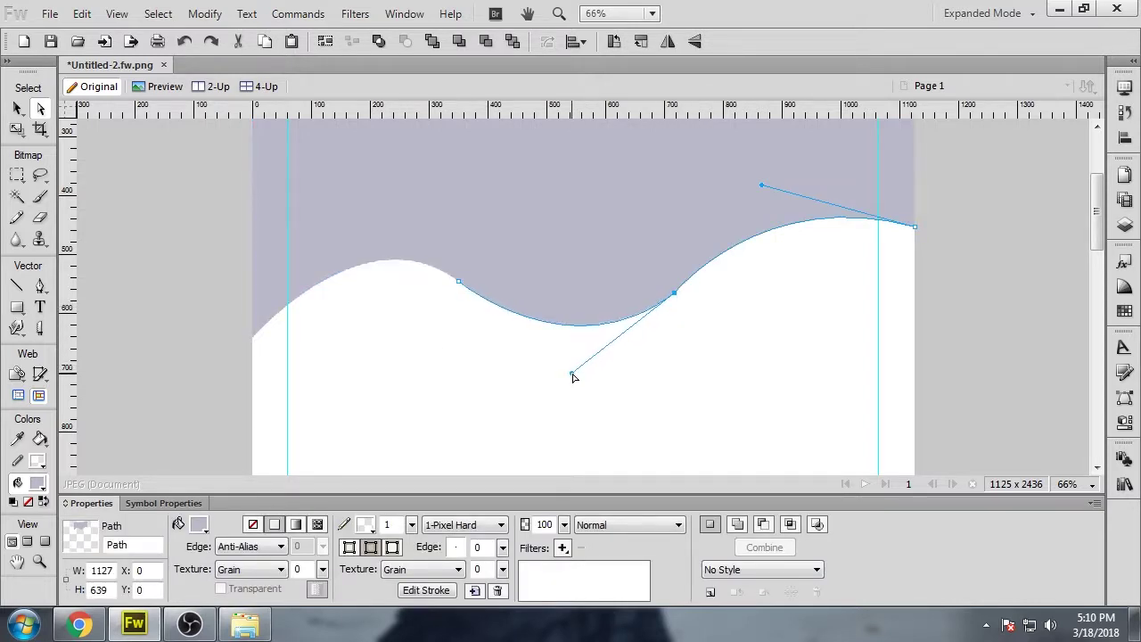
pyautogui.click(656, 376)
# - Reshape the wave's right crest by adjusting the curve handle of the anchor on the canvas's right edge
pyautogui.click(755, 239)
pyautogui.click(914, 227)
pyautogui.moveTo(762, 187); pyautogui.dragTo(782, 170)
pyautogui.click(794, 258)
pyautogui.click(911, 223)
pyautogui.moveTo(911, 224); pyautogui.dragTo(794, 173)
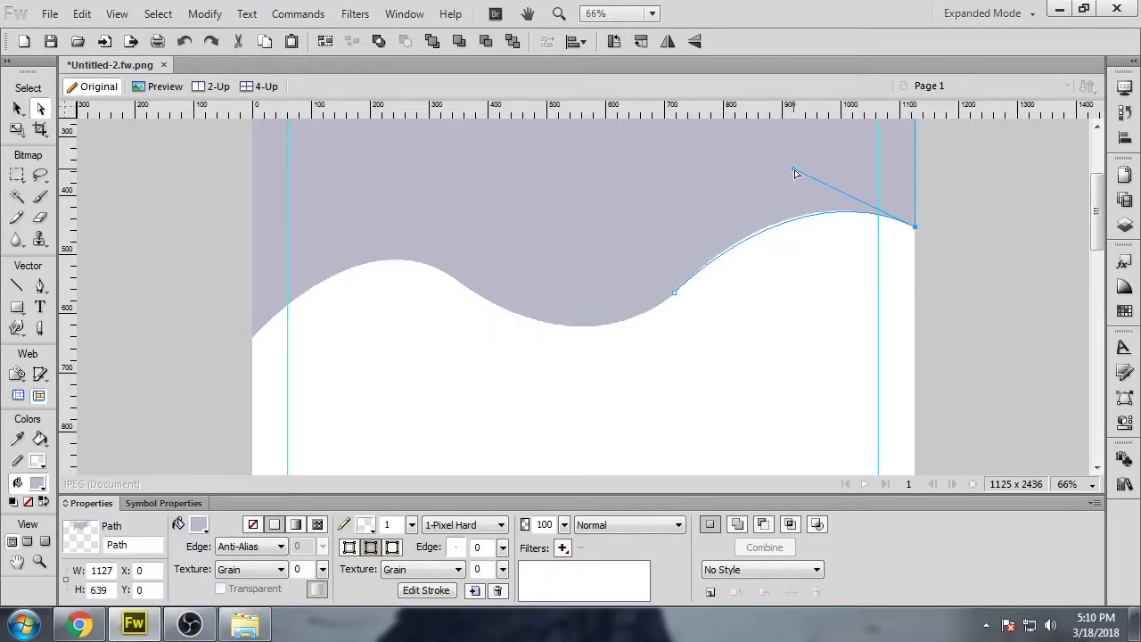
pyautogui.click(815, 324)
pyautogui.scroll(3, 663, 369)
pyautogui.scroll(-3, 663, 369)
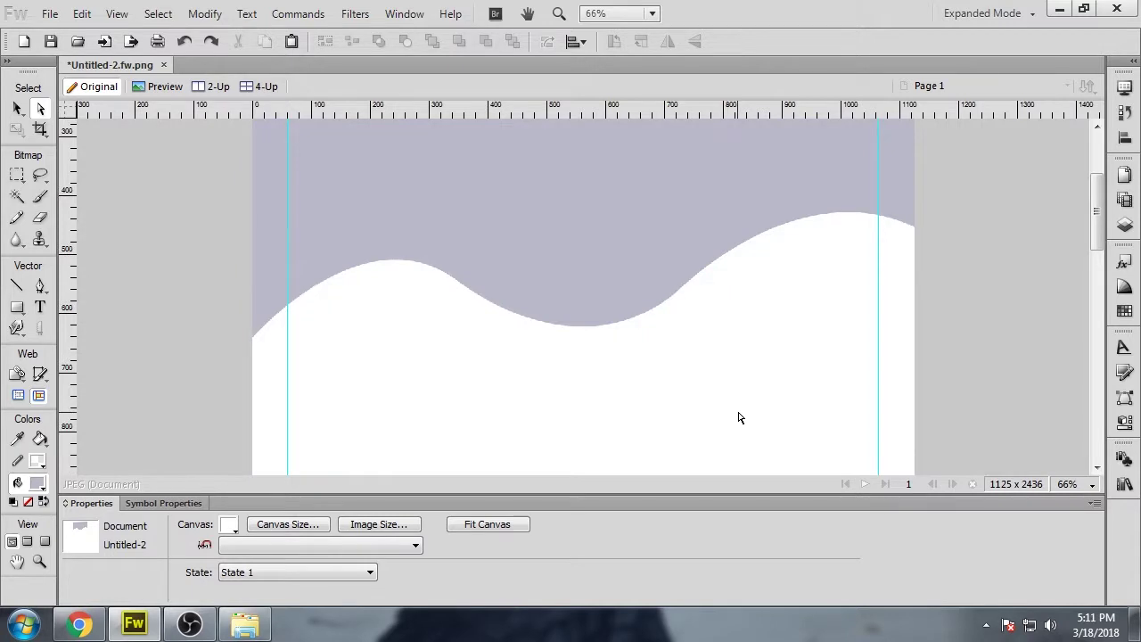
# - Change the wave shape's fill to a very dark gray
pyautogui.click(17, 108)
pyautogui.click(307, 241)
pyautogui.click(199, 526)
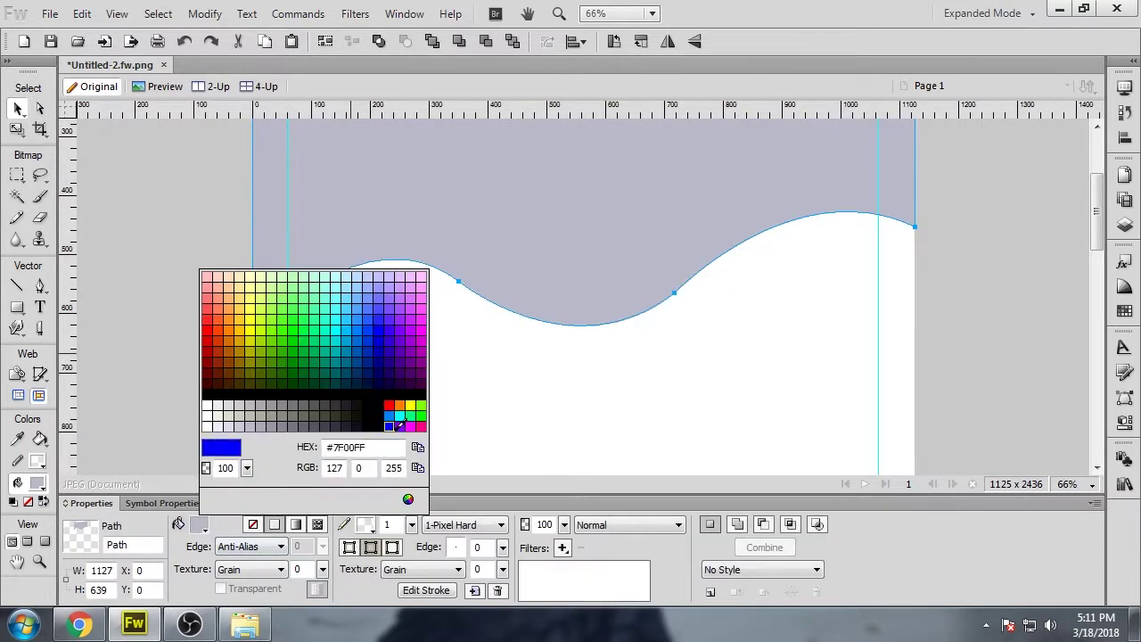
pyautogui.click(360, 410)
pyautogui.click(421, 397)
# - Refine the curve handle of the right-edge anchor so the right crest flows evenly into the trough
pyautogui.scroll(4, 419, 446)
pyautogui.scroll(-3, 417, 463)
pyautogui.scroll(-1, 416, 462)
pyautogui.hotkey('ctrl', '=')
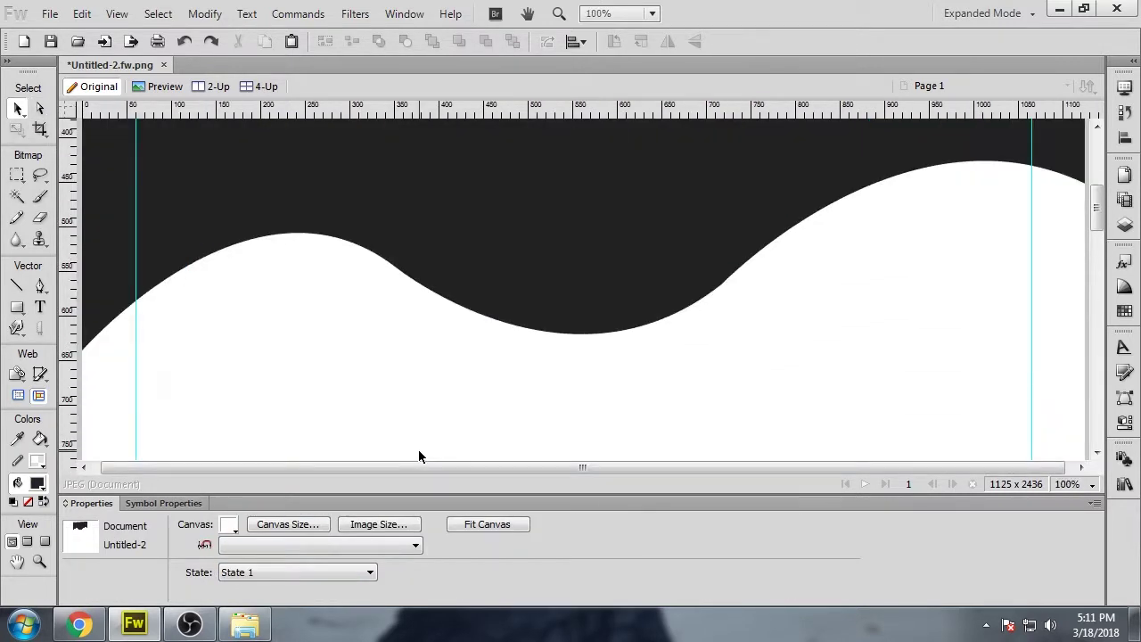
pyautogui.press('a')
pyautogui.scroll(1, 967, 264)
pyautogui.moveTo(836, 467); pyautogui.dragTo(844, 467)
pyautogui.click(1076, 248)
pyautogui.click(1077, 247)
pyautogui.moveTo(894, 161); pyautogui.dragTo(874, 143)
pyautogui.click(865, 266)
pyautogui.click(820, 256)
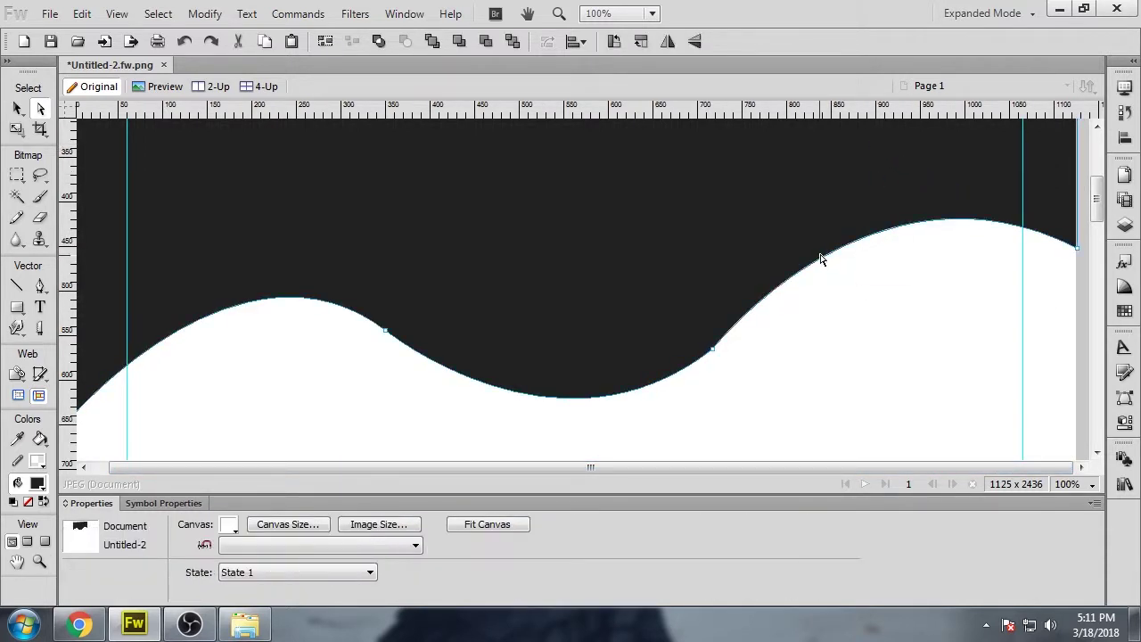
pyautogui.moveTo(1077, 250); pyautogui.dragTo(906, 163)
pyautogui.click(887, 345)
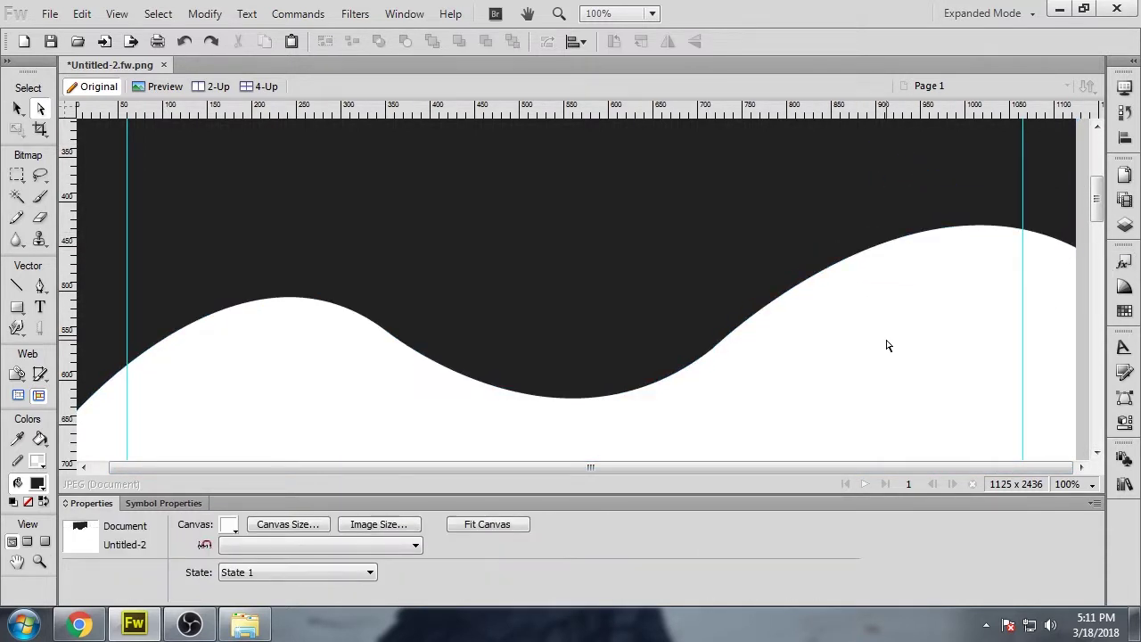
pyautogui.hotkey('ctrl', '-')
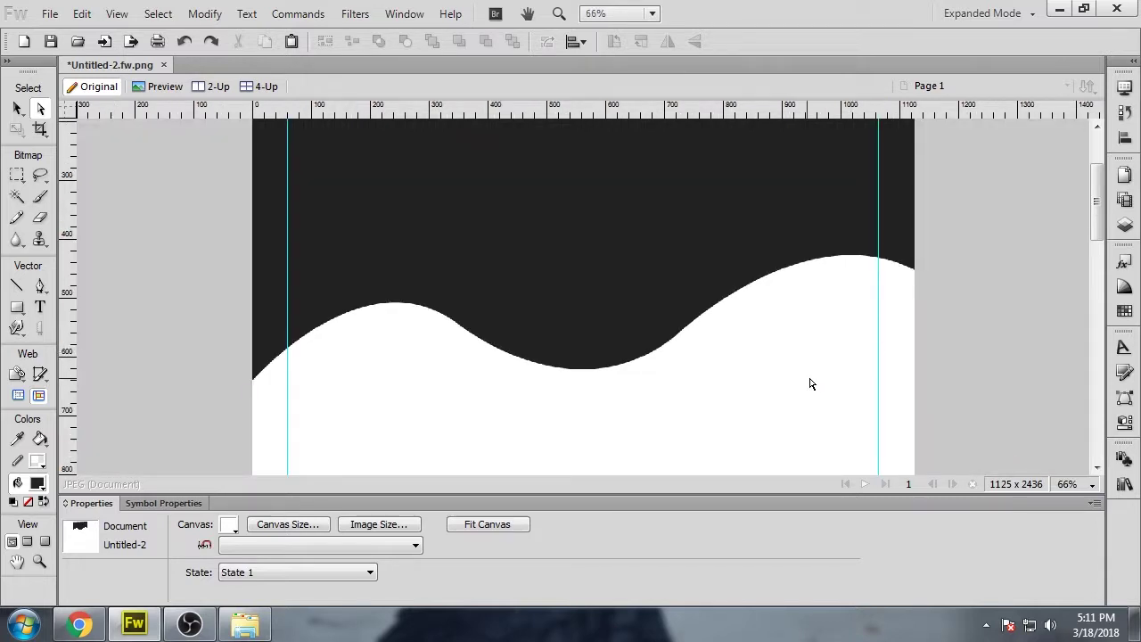
pyautogui.scroll(-2, 811, 384)
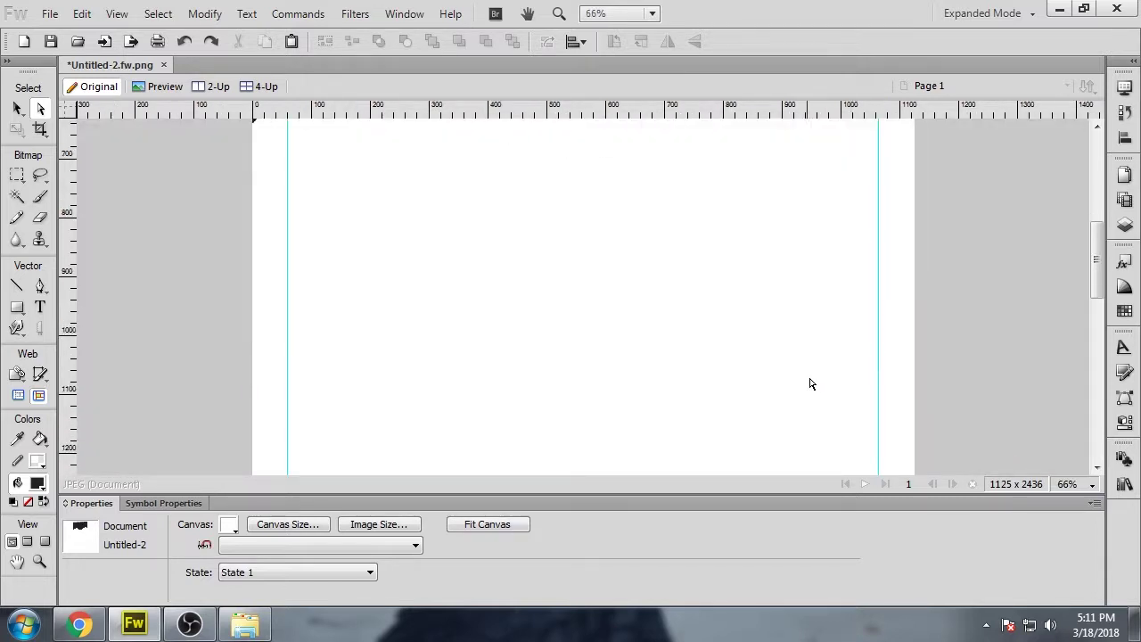
pyautogui.scroll(1, 802, 392)
pyautogui.hotkey('ctrl', '-')
pyautogui.scroll(2, 741, 441)
pyautogui.click(17, 307)
pyautogui.moveTo(360, 391); pyautogui.dragTo(572, 461)
pyautogui.press('v')
pyautogui.scroll(-3, 440, 453)
pyautogui.click(16, 131)
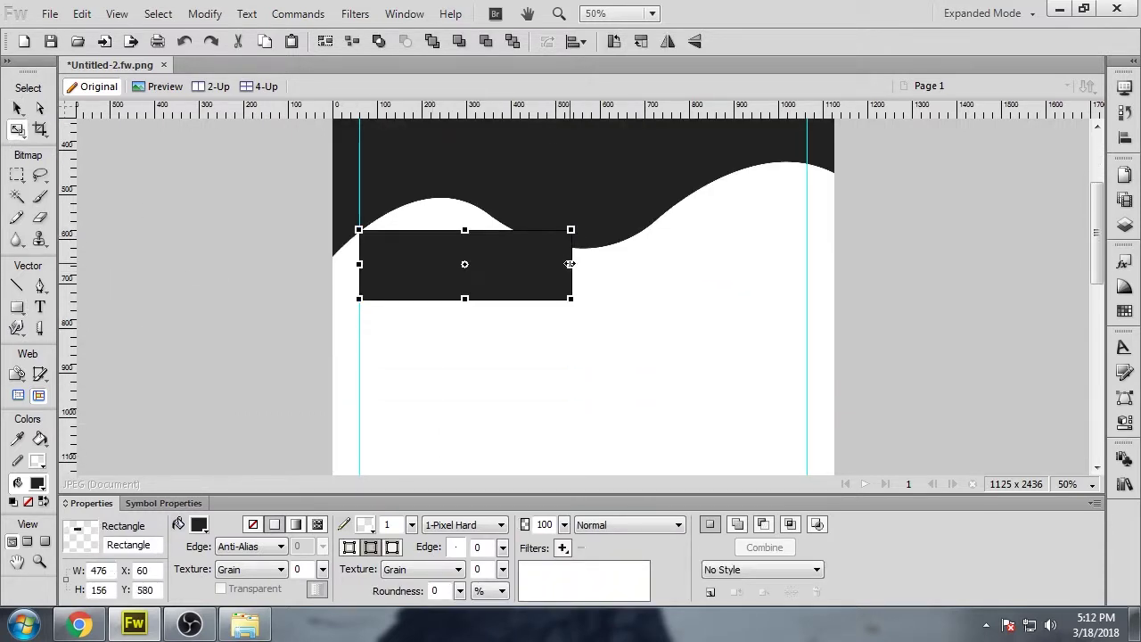
pyautogui.moveTo(571, 264); pyautogui.dragTo(584, 264)
pyautogui.press('v')
pyautogui.press('Delete')
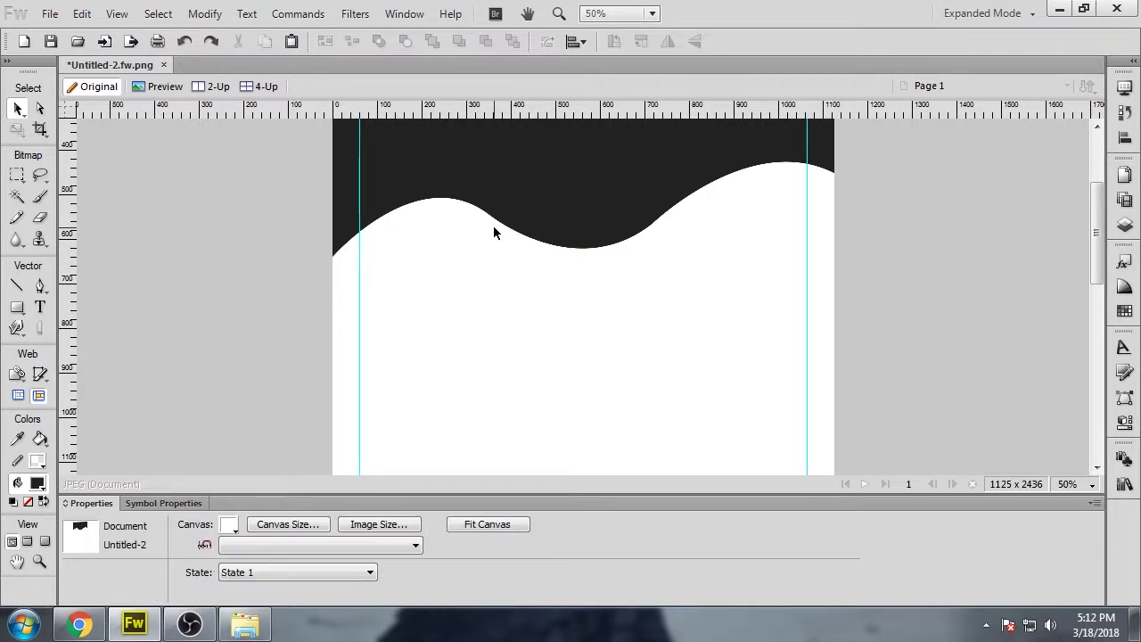
# - Calculate the card width in Calculator as 1005/2 minus 30, and close it
pyautogui.press('XF86Calculator')
pyautogui.write('1005/2')
pyautogui.press('Return')
pyautogui.write('-30=')
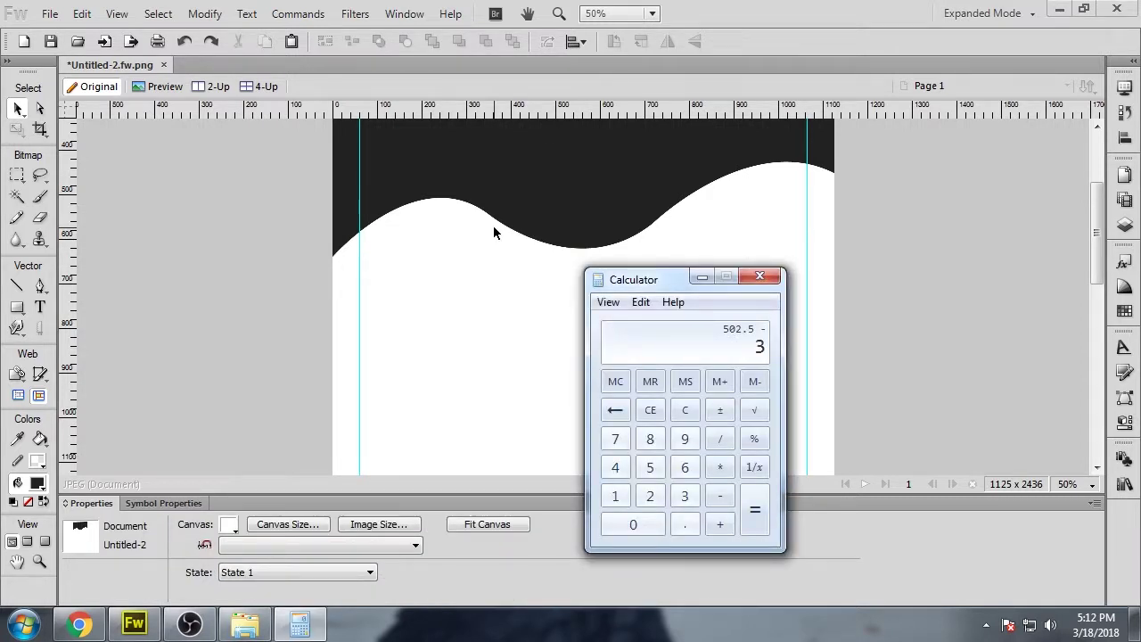
pyautogui.hotkey('alt', 'F4')
# - Draw a dark 472 × 660 px rectangle below the wave at the left guide and duplicate it against the right guide
pyautogui.press('u')
pyautogui.moveTo(360, 281); pyautogui.dragTo(570, 448)
pyautogui.press('v')
pyautogui.moveTo(479, 297); pyautogui.dragTo(677, 292)
pyautogui.scroll(-3, 678, 291)
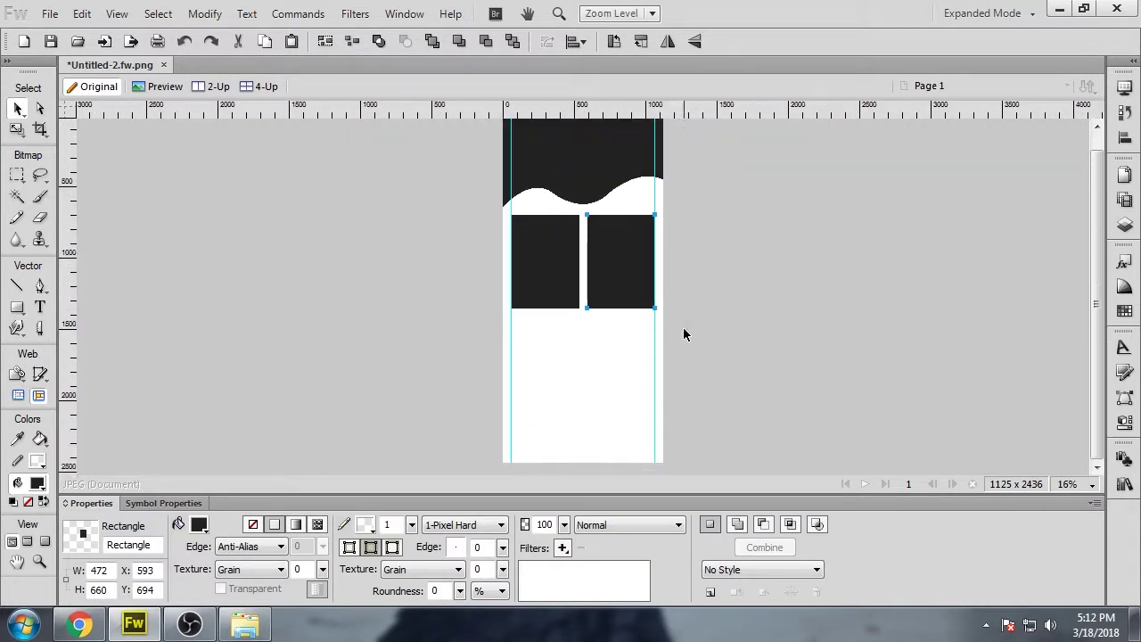
# - Duplicate both rectangles as a second row below the first, at about Y 1513
pyautogui.keyDown('shift'); pyautogui.click(562, 278); pyautogui.keyUp('shift')
pyautogui.moveTo(553, 252); pyautogui.dragTo(555, 375)
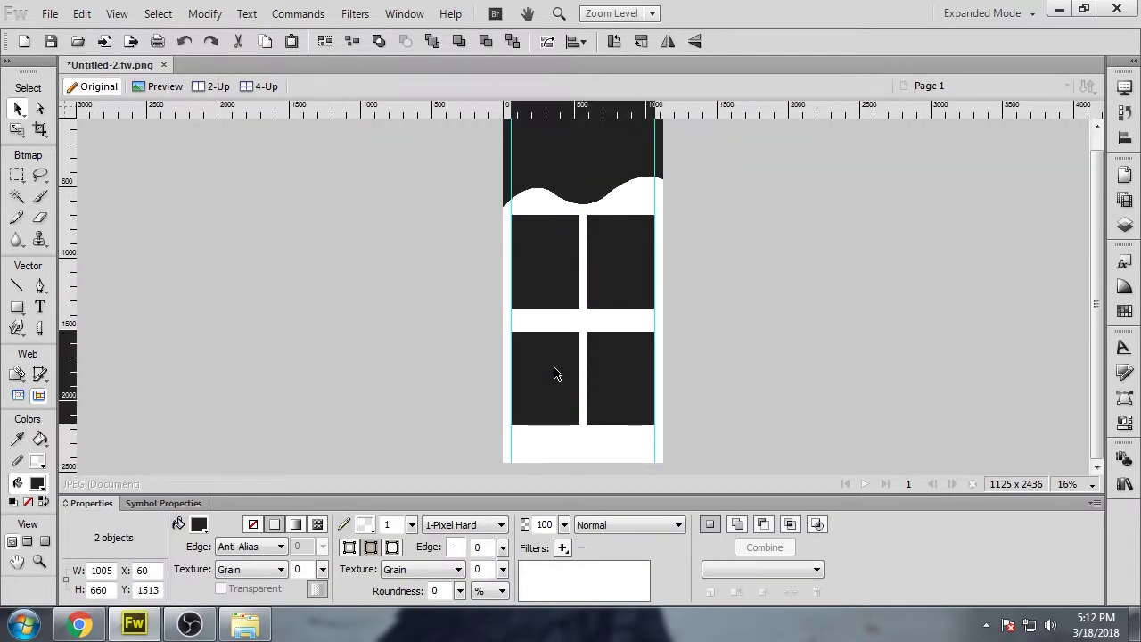
pyautogui.scroll(1, 556, 375)
pyautogui.click(820, 358)
pyautogui.hotkey('ctrl', '=')
pyautogui.hotkey('ctrl', '=')
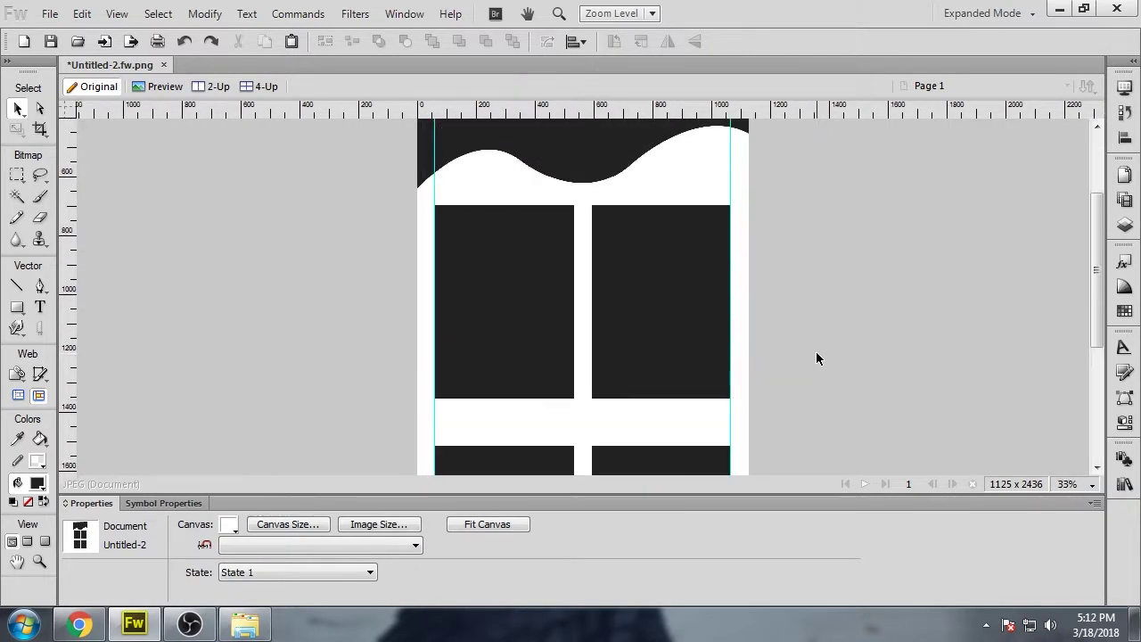
# - Send the dark wave shape behind the status bar graphics
pyautogui.scroll(3, 815, 357)
pyautogui.click(520, 183)
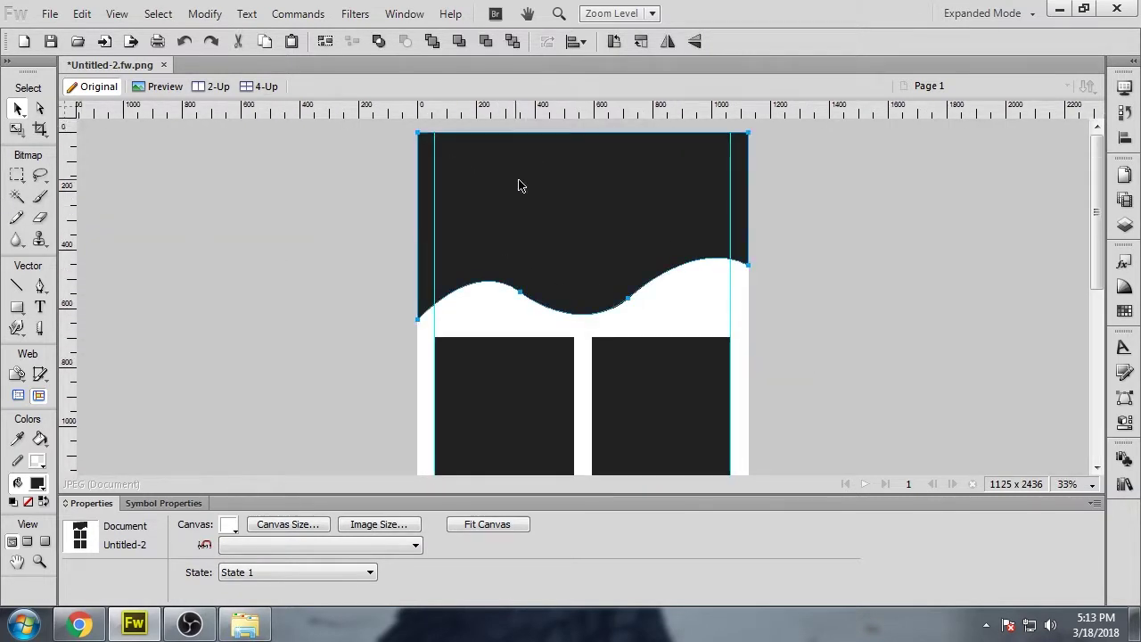
pyautogui.rightClick(555, 194)
pyautogui.moveTo(612, 173)
pyautogui.click(872, 232)
# - Invert the colors of the status bar graphics to make them white
pyautogui.click(686, 158)
pyautogui.click(348, 18)
pyautogui.moveTo(397, 66)
pyautogui.click(603, 138)
pyautogui.click(897, 248)
# - Add the white Rubik Bold text "Our Wheels" in the dark header and set its font size to 63
pyautogui.hotkey('ctrl', '=')
pyautogui.scroll(2, 896, 254)
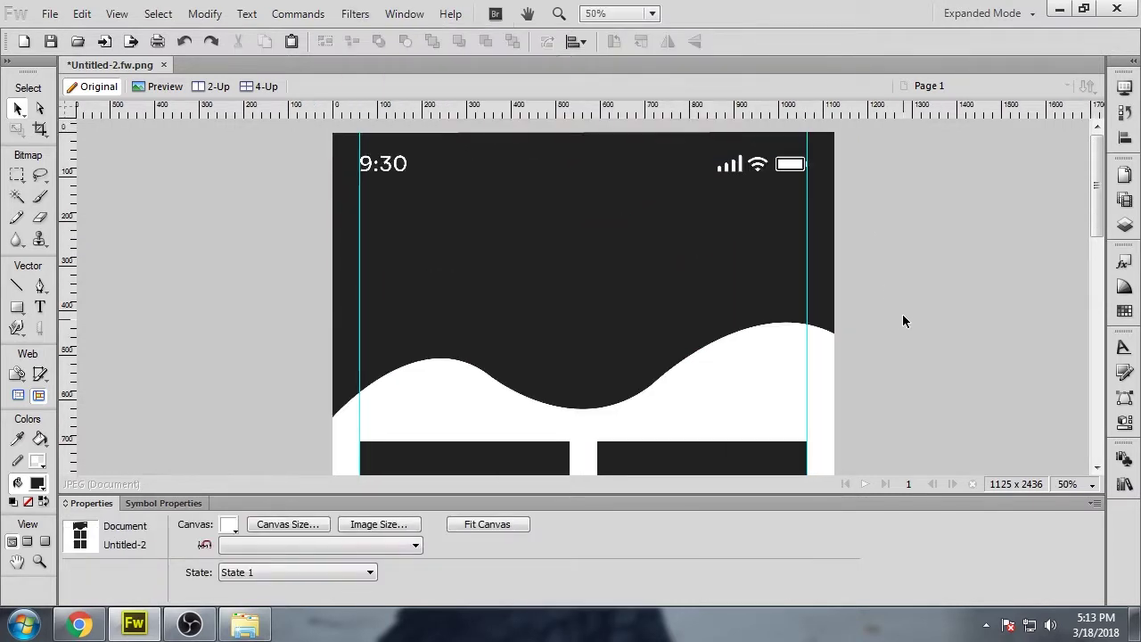
pyautogui.press('t')
pyautogui.click(386, 295)
pyautogui.write('Our Wheels')
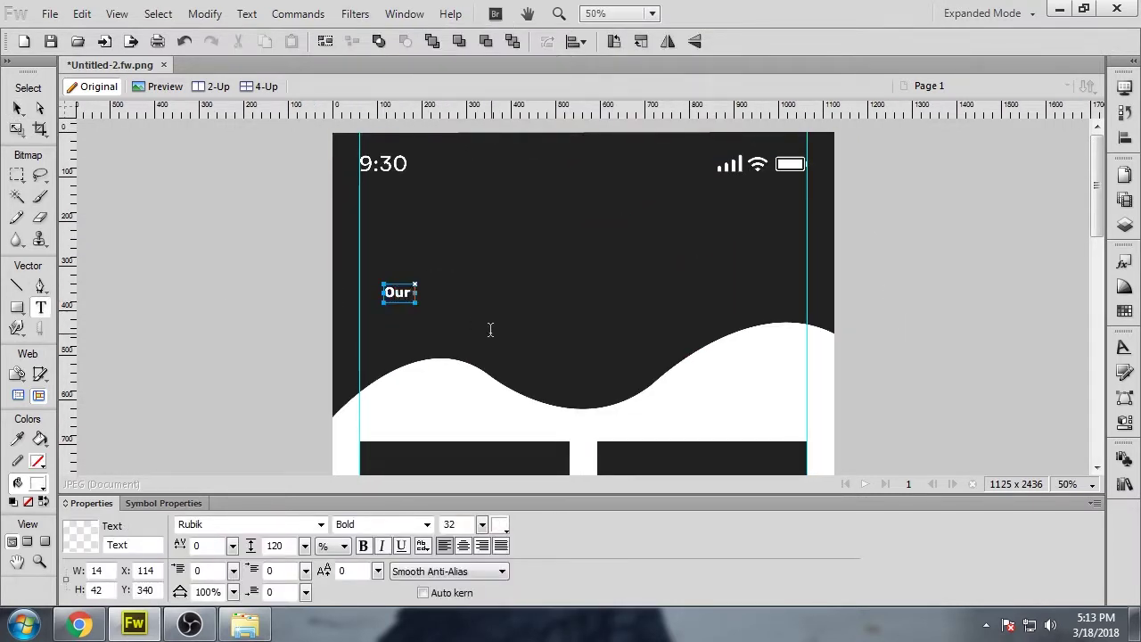
pyautogui.click(17, 108)
pyautogui.moveTo(481, 525); pyautogui.dragTo(483, 491)
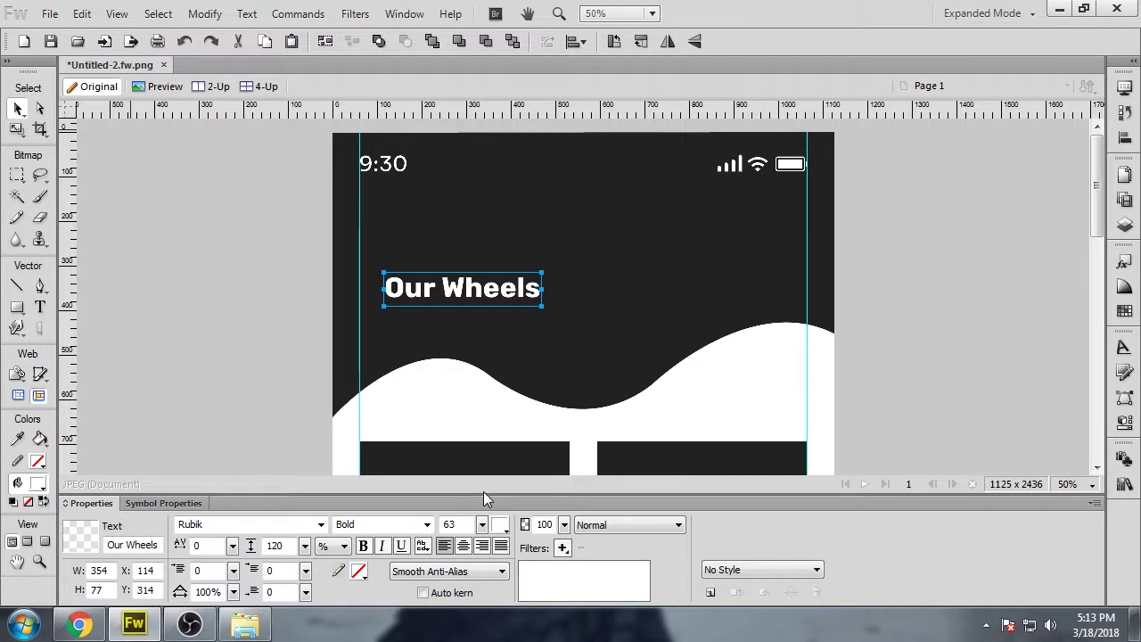
# - Align the "Our Wheels" heading to the left guide and set its letter spacing to 32
pyautogui.click(321, 524)
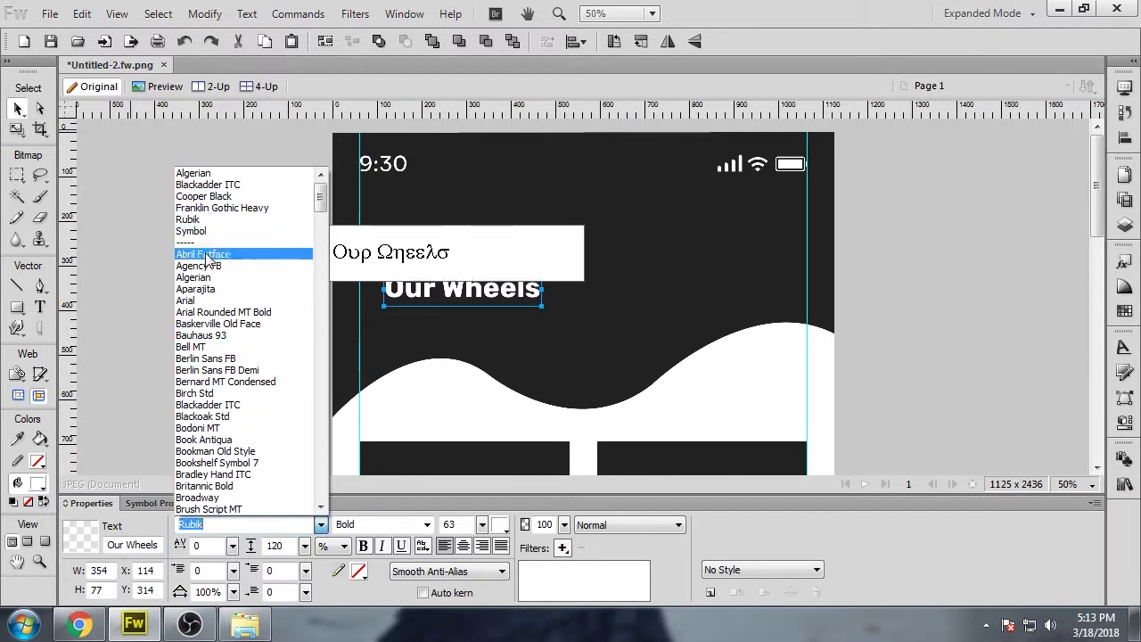
pyautogui.click(210, 311)
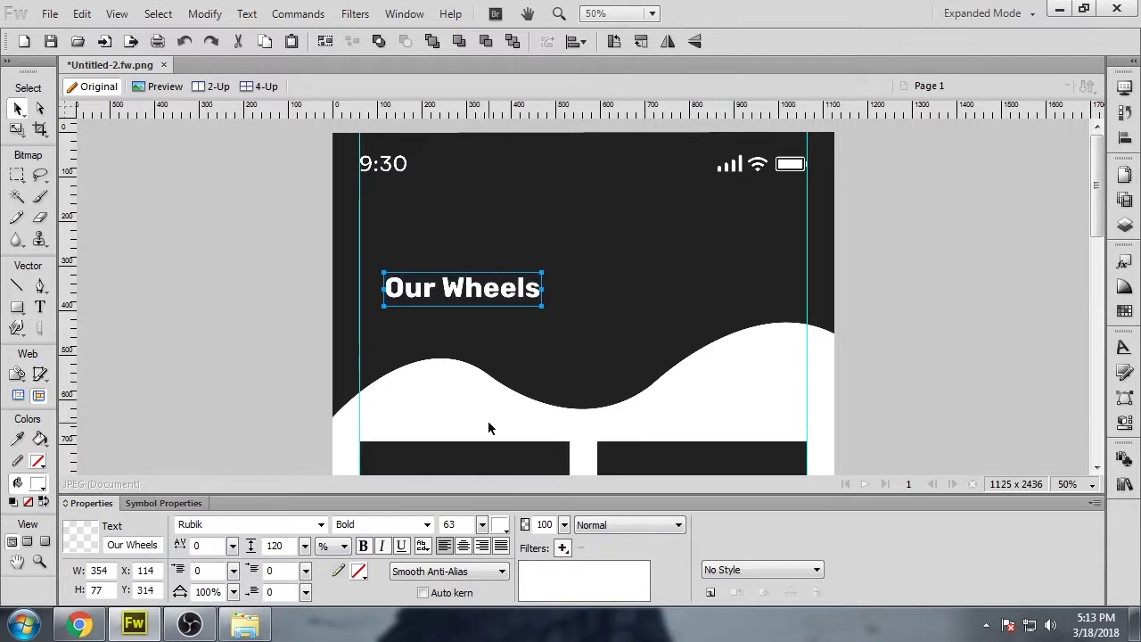
pyautogui.moveTo(490, 299); pyautogui.dragTo(466, 300)
pyautogui.moveTo(233, 546); pyautogui.dragTo(239, 546)
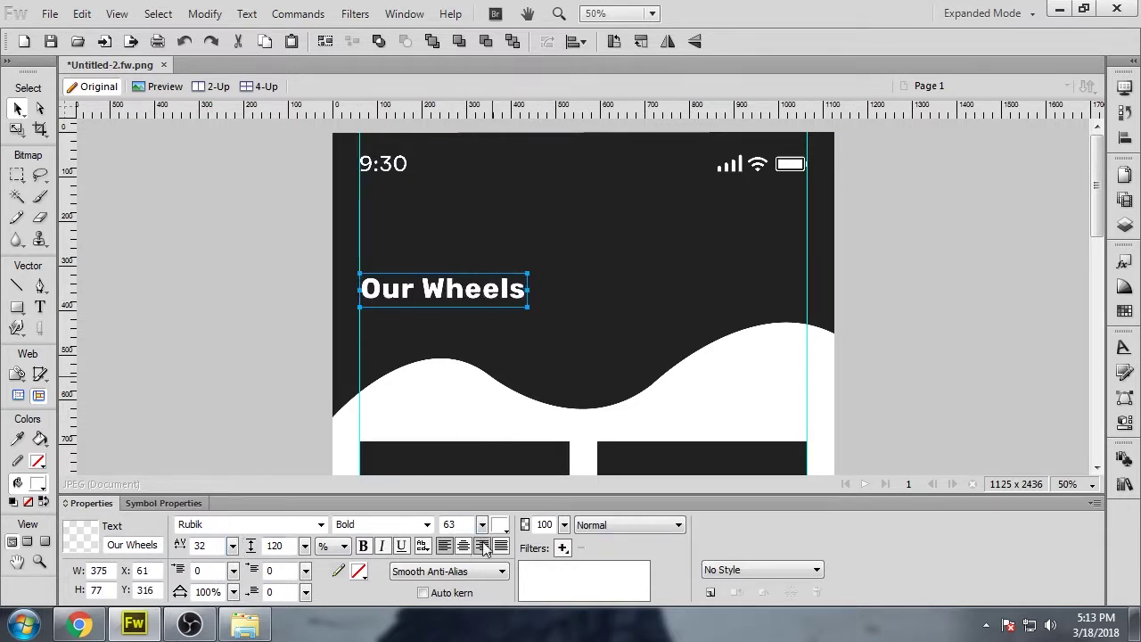
# - Enlarge the "Our Wheels" heading to font size 96 and nudge it so its first letter meets the left guide
pyautogui.moveTo(482, 525); pyautogui.dragTo(492, 463)
pyautogui.moveTo(475, 294); pyautogui.dragTo(475, 293)
pyautogui.press('Left')
pyautogui.press('Left')
pyautogui.press('Left')
pyautogui.press('Left')
pyautogui.press('Left')
pyautogui.hotkey('ctrl', '=')
pyautogui.hotkey('ctrl', '=')
pyautogui.hotkey('ctrl', '=')
pyautogui.hotkey('ctrl', '=')
pyautogui.hotkey('ctrl', '=')
pyautogui.moveTo(518, 466); pyautogui.dragTo(377, 466)
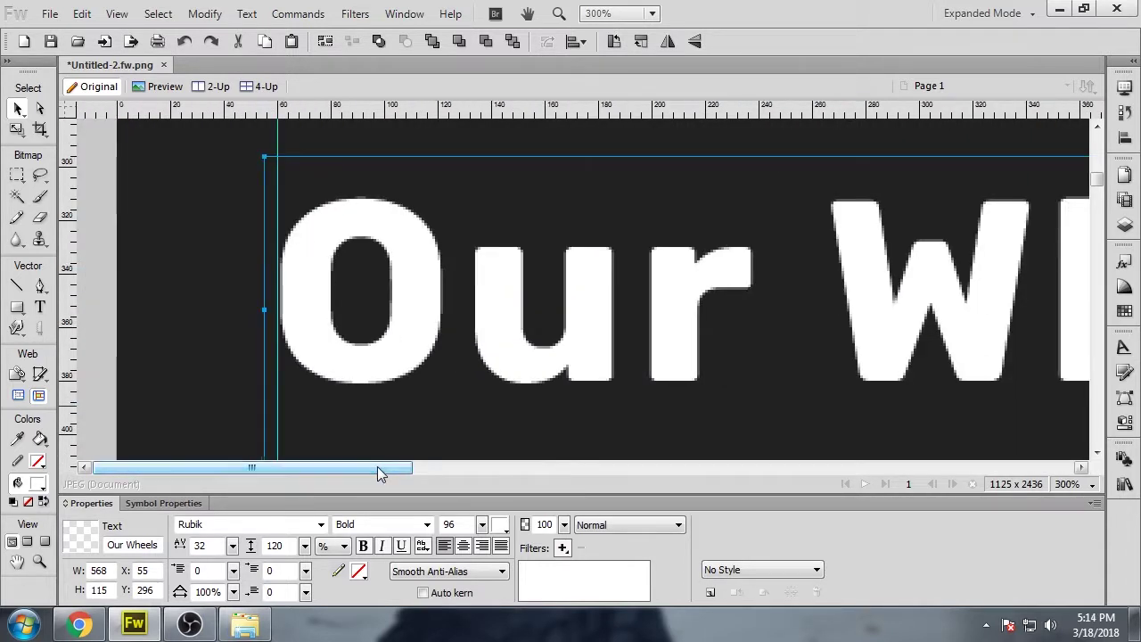
pyautogui.hotkey('ctrl', '-')
pyautogui.hotkey('ctrl', '-')
pyautogui.hotkey('ctrl', '-')
pyautogui.hotkey('ctrl', '-')
pyautogui.click(981, 359)
pyautogui.scroll(1, 980, 359)
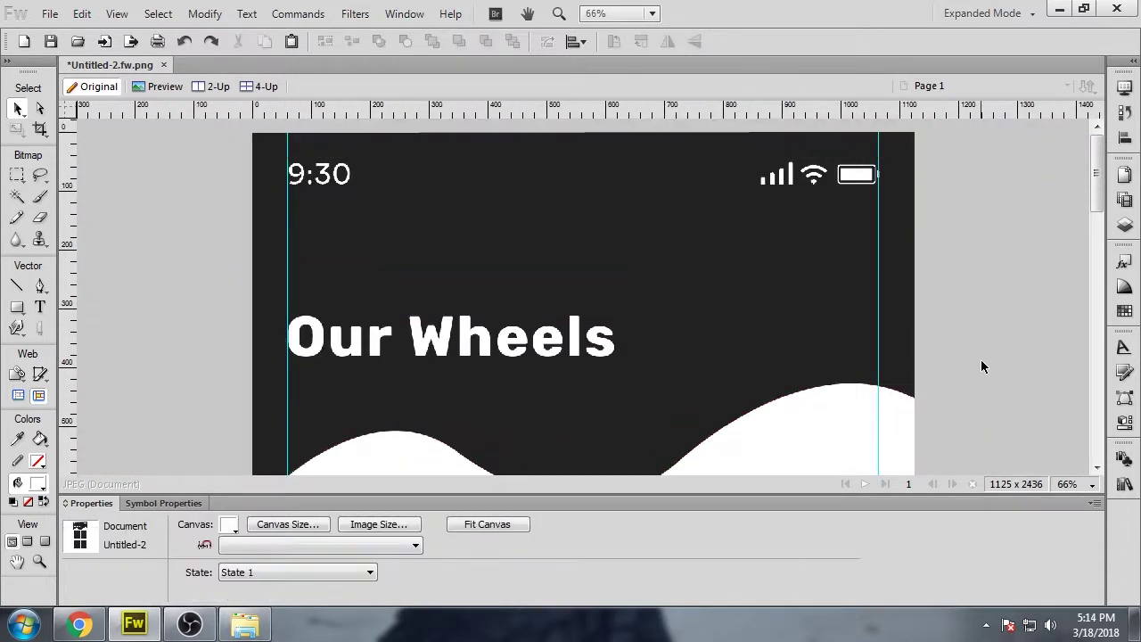
pyautogui.hotkey('ctrl', '-')
pyautogui.scroll(-2, 980, 359)
pyautogui.scroll(2, 452, 272)
pyautogui.click(453, 278)
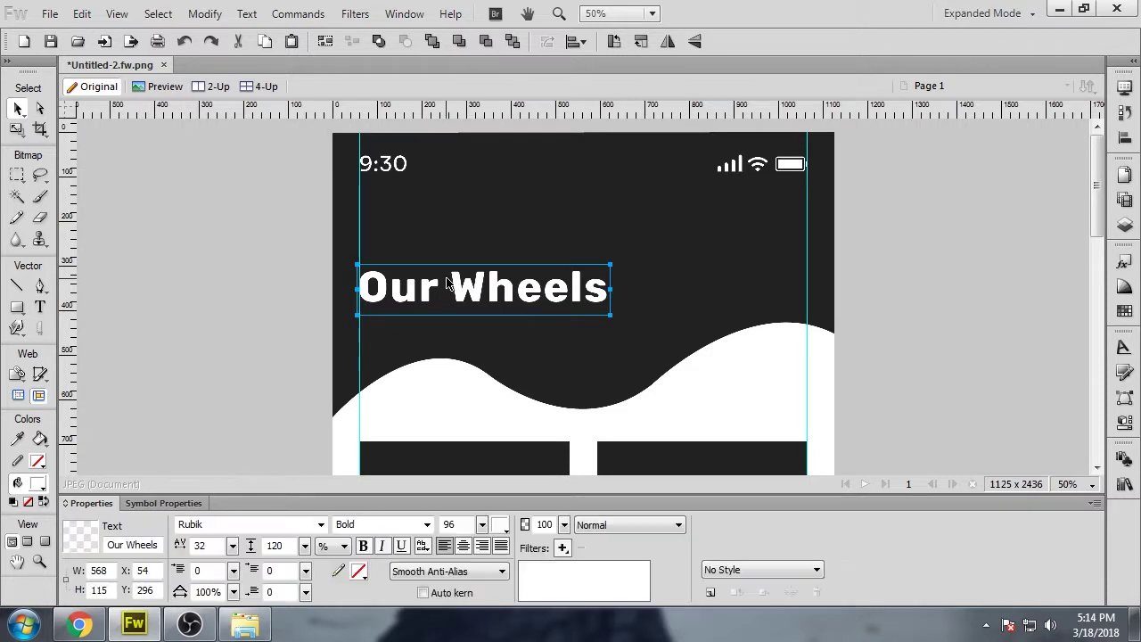
# - Move the dark wave header shape down to Y 140
pyautogui.click(419, 222)
pyautogui.hotkey('shift', 'Down')
pyautogui.hotkey('shift', 'Down')
pyautogui.hotkey('shift', 'Down')
pyautogui.hotkey('shift', 'Down')
pyautogui.hotkey('shift', 'Down')
pyautogui.hotkey('shift', 'Down')
pyautogui.hotkey('shift', 'Down')
pyautogui.hotkey('shift', 'Down')
pyautogui.hotkey('shift', 'Down')
pyautogui.hotkey('shift', 'Down')
pyautogui.hotkey('shift', 'Down')
pyautogui.hotkey('shift', 'Down')
pyautogui.hotkey('shift', 'Down')
pyautogui.hotkey('shift', 'Down')
pyautogui.hotkey('shift', 'Down')
pyautogui.hotkey('shift', 'Down')
pyautogui.hotkey('shift', 'Down')
pyautogui.hotkey('shift', 'Down')
pyautogui.hotkey('shift', 'Down')
pyautogui.hotkey('shift', 'Down')
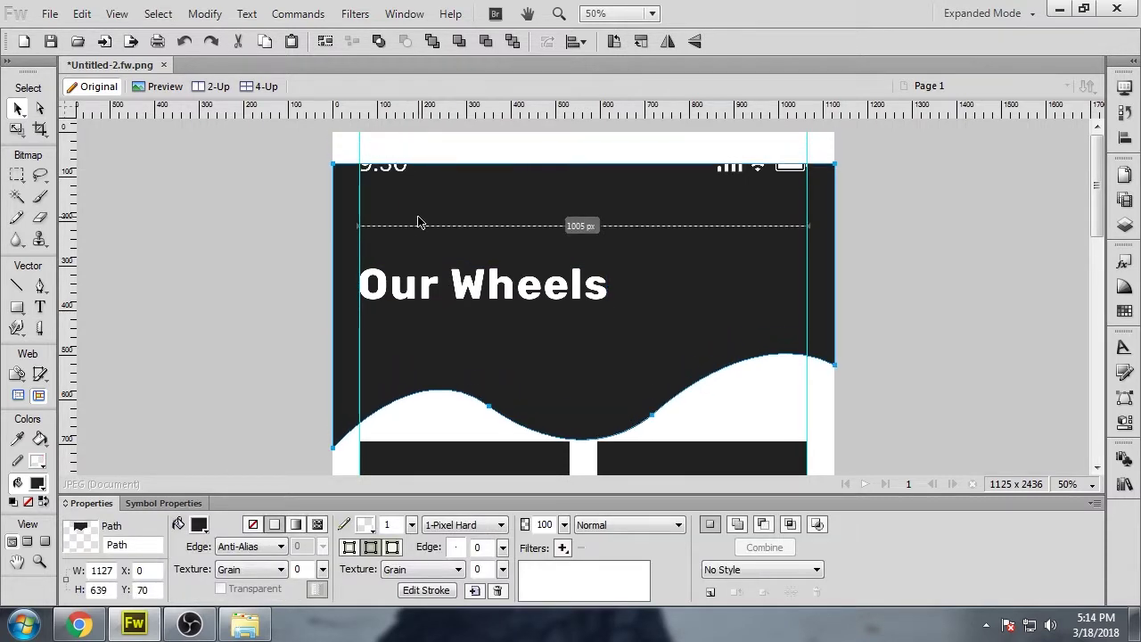
pyautogui.scroll(-4, 419, 222)
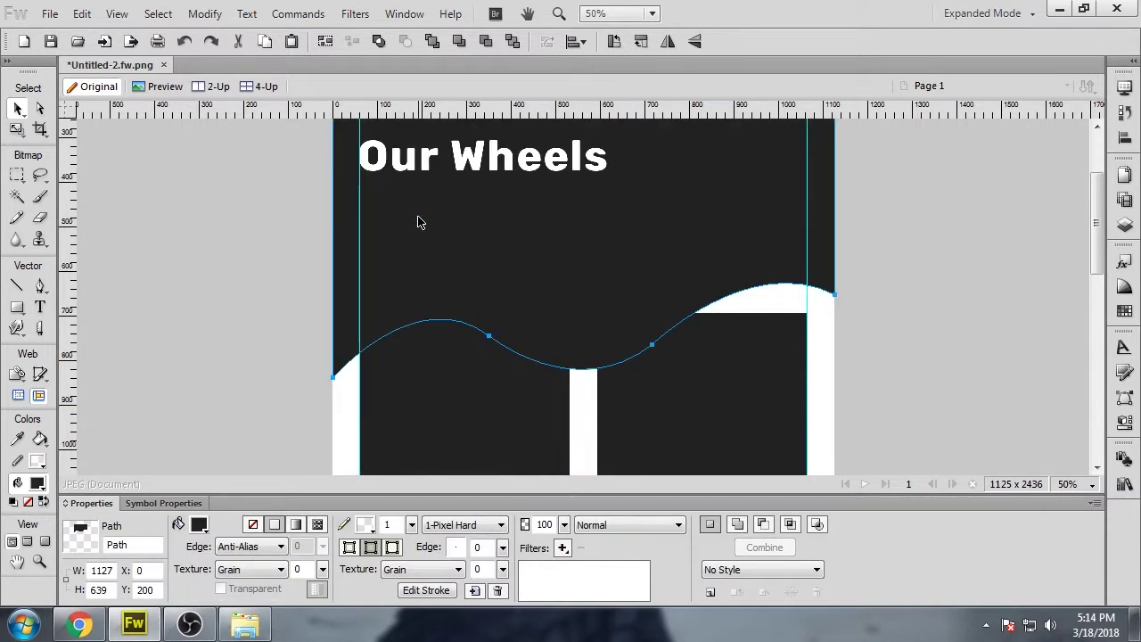
pyautogui.scroll(3, 419, 222)
pyautogui.hotkey('shift', 'Up')
pyautogui.hotkey('shift', 'Up')
pyautogui.hotkey('shift', 'Up')
pyautogui.hotkey('shift', 'Up')
pyautogui.hotkey('shift', 'Up')
pyautogui.hotkey('shift', 'Up')
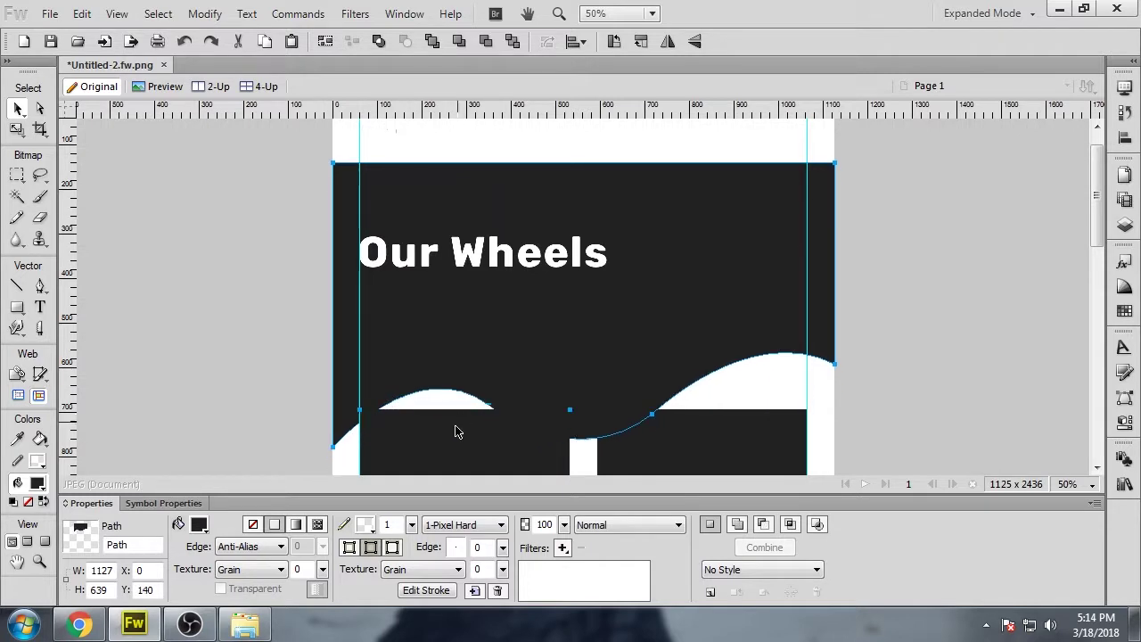
# - Fill the two upper cards with gray #999999 and move them up to Y 544
pyautogui.click(461, 419)
pyautogui.keyDown('shift'); pyautogui.click(695, 460); pyautogui.keyUp('shift')
pyautogui.rightClick(695, 461)
pyautogui.press('Escape')
pyautogui.click(199, 524)
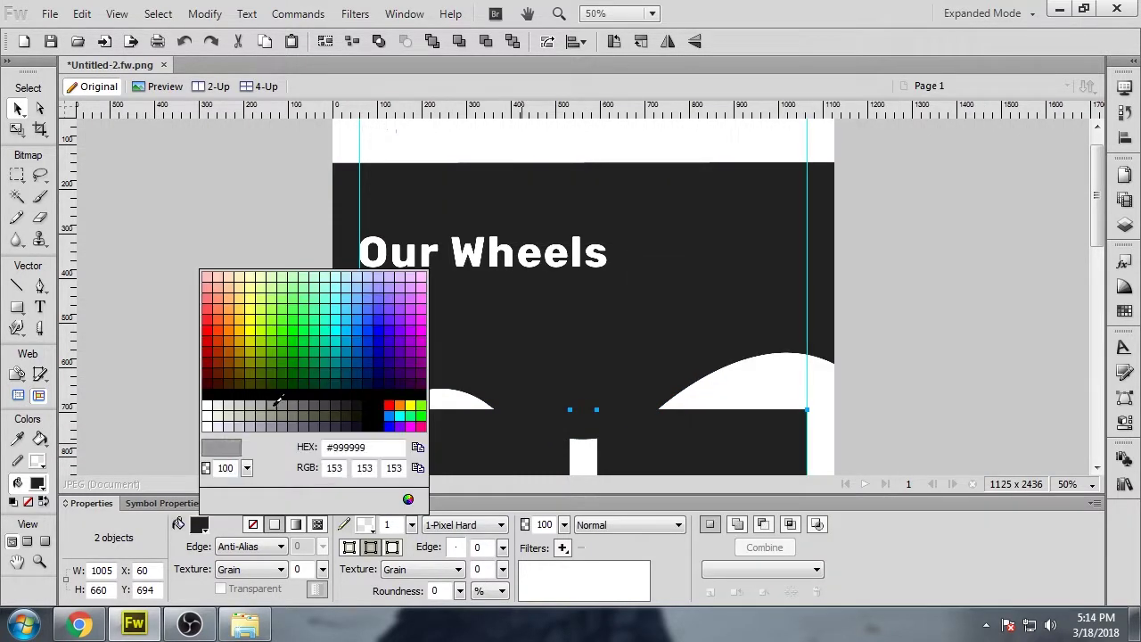
pyautogui.click(272, 397)
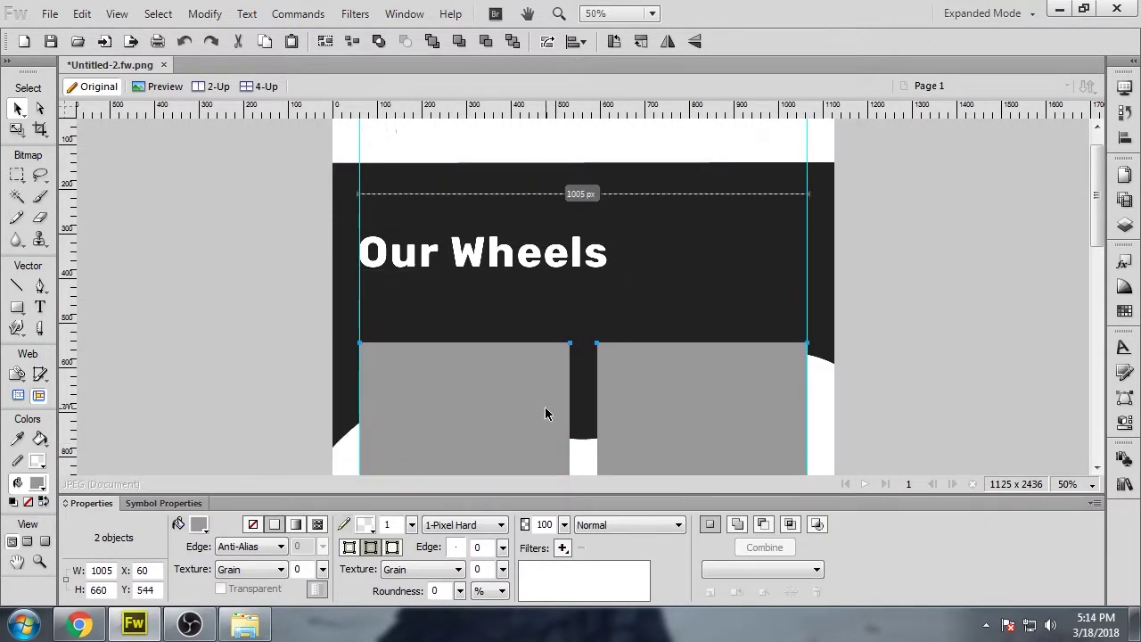
pyautogui.click(214, 347)
pyautogui.scroll(1, 214, 347)
pyautogui.scroll(-5, 214, 347)
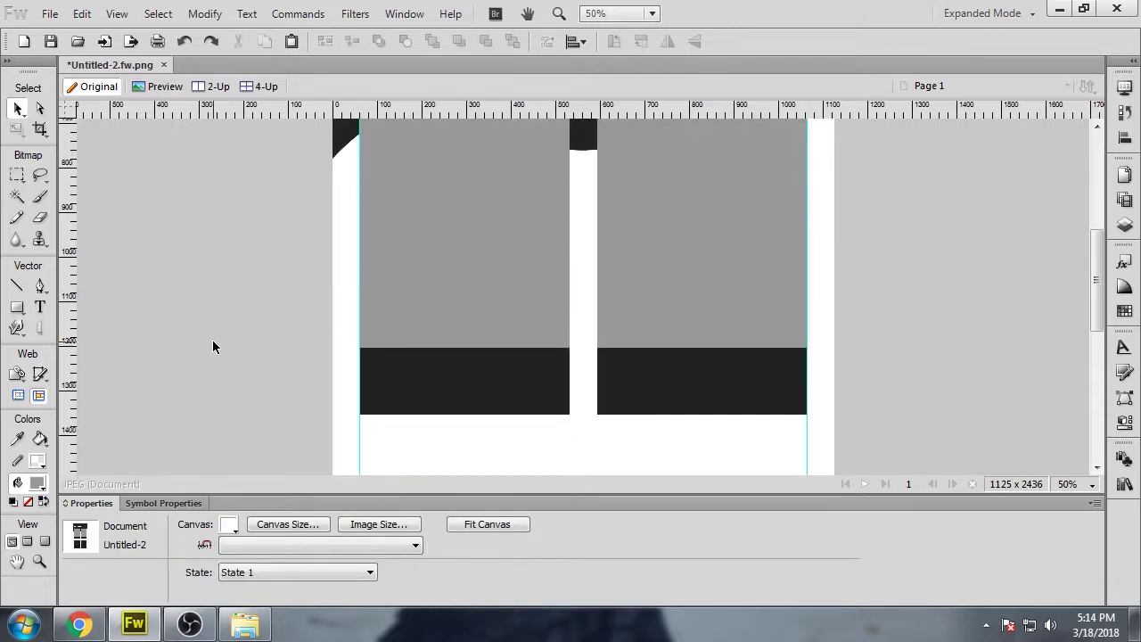
# - Lower the two gray cards together to Y 604
pyautogui.scroll(6, 214, 347)
pyautogui.click(624, 365)
pyautogui.keyDown('shift'); pyautogui.click(545, 380); pyautogui.keyUp('shift')
pyautogui.hotkey('shift', 'Down')
pyautogui.hotkey('shift', 'Down')
pyautogui.hotkey('shift', 'Down')
pyautogui.hotkey('shift', 'Down')
pyautogui.hotkey('shift', 'Down')
pyautogui.hotkey('shift', 'Down')
pyautogui.hotkey('shift', 'Down')
pyautogui.hotkey('shift', 'Down')
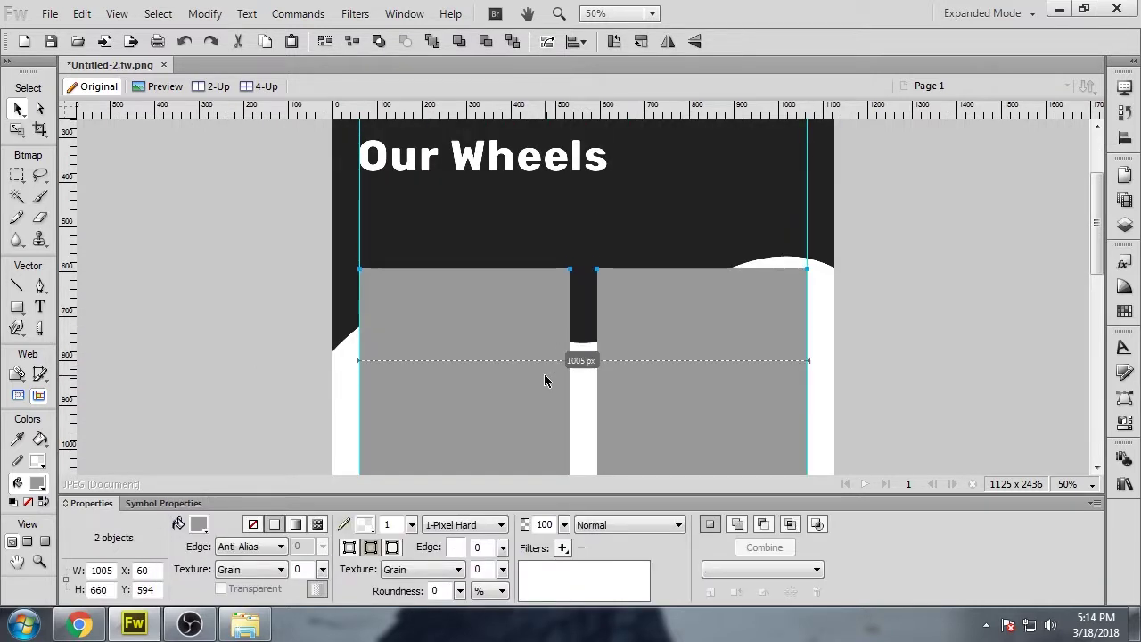
pyautogui.hotkey('shift', 'Up')
pyautogui.hotkey('shift', 'Up')
pyautogui.scroll(2, 544, 378)
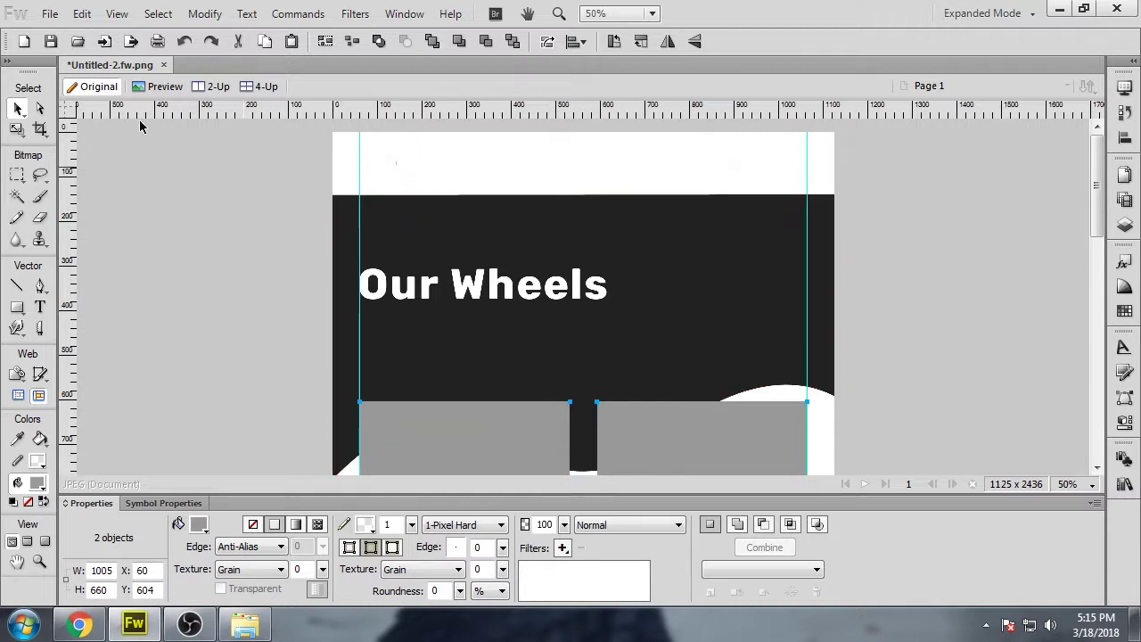
# - Raise the two upper anchor points of the dark header shape to the canvas's top edge at Y 0
pyautogui.press('a')
pyautogui.click(334, 204)
pyautogui.keyDown('shift'); pyautogui.click(835, 195); pyautogui.keyUp('shift')
pyautogui.hotkey('shift', 'Up')
pyautogui.hotkey('shift', 'Up')
pyautogui.hotkey('shift', 'Up')
pyautogui.hotkey('shift', 'Up')
pyautogui.hotkey('shift', 'Up')
pyautogui.hotkey('shift', 'Up')
pyautogui.hotkey('shift', 'Up')
pyautogui.hotkey('shift', 'Up')
pyautogui.hotkey('shift', 'Up')
pyautogui.hotkey('shift', 'Up')
pyautogui.hotkey('shift', 'Up')
pyautogui.hotkey('shift', 'Up')
pyautogui.hotkey('shift', 'Up')
pyautogui.hotkey('shift', 'Up')
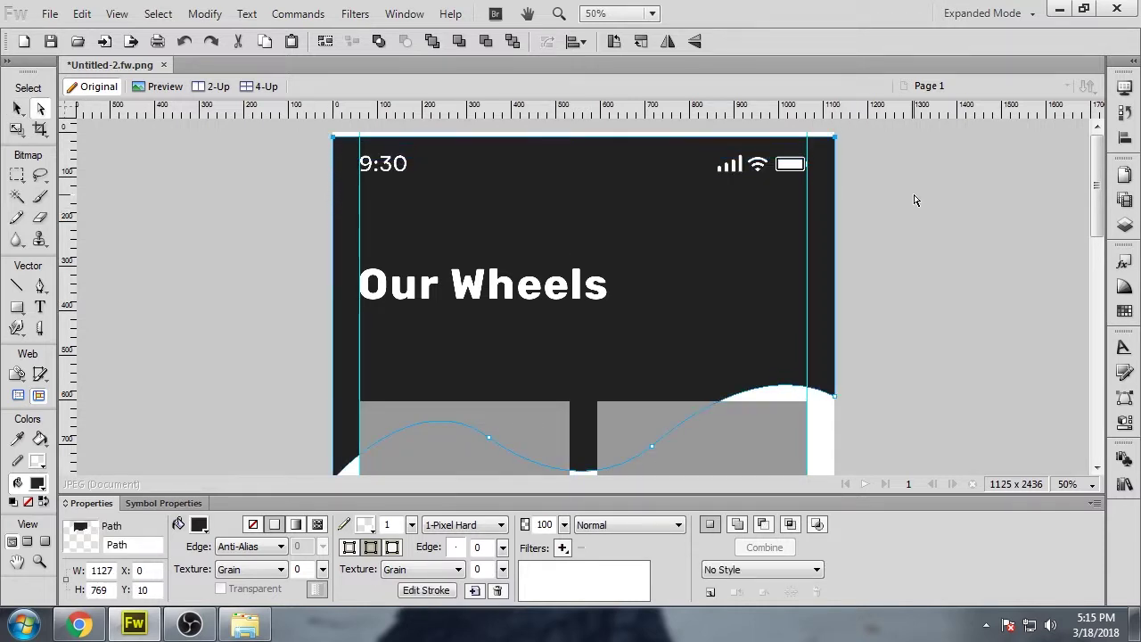
pyautogui.click(913, 199)
# - Delete the two leftover dark rectangles behind the gray cards, keeping the gray cards in place
pyautogui.scroll(-9, 907, 234)
pyautogui.hotkey('ctrl', '-')
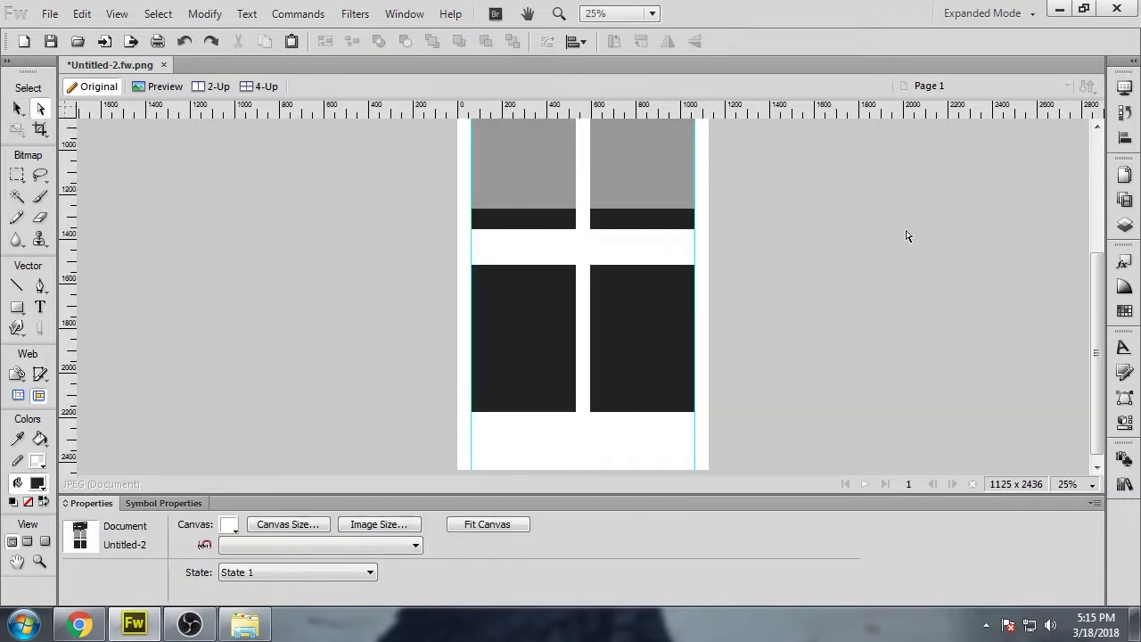
pyautogui.click(632, 225)
pyautogui.moveTo(632, 226); pyautogui.dragTo(746, 298)
pyautogui.scroll(1, 746, 305)
pyautogui.press('Delete')
pyautogui.click(551, 285)
pyautogui.press('Delete')
pyautogui.moveTo(625, 246); pyautogui.dragTo(632, 244)
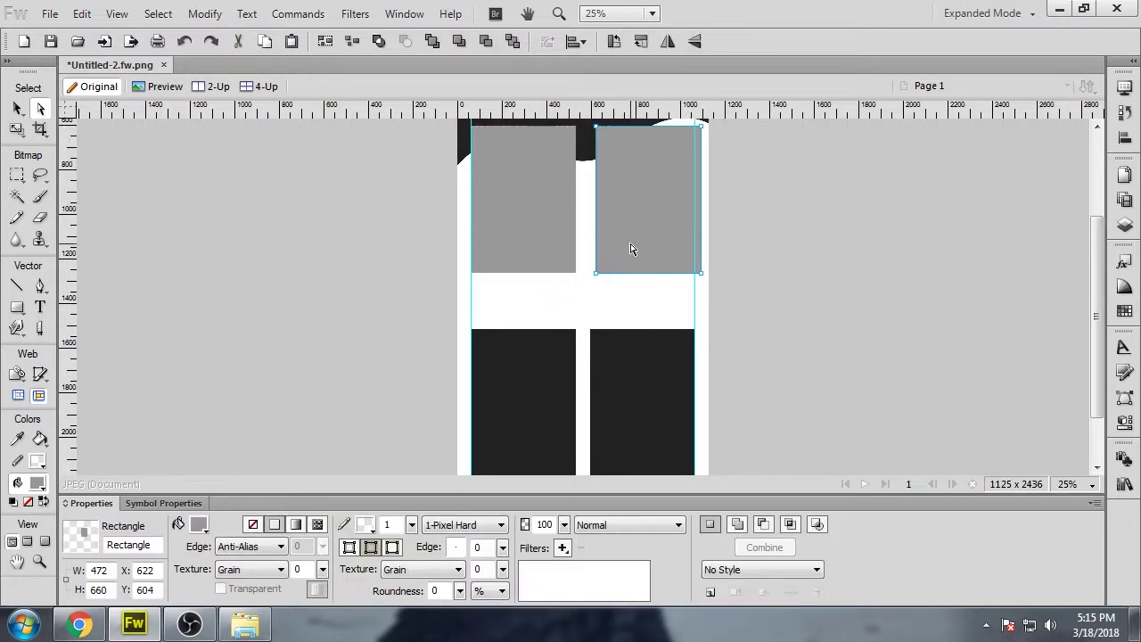
pyautogui.hotkey('ctrl', 'z')
# - Move the two dark lower cards up together to Y 1381
pyautogui.click(789, 317)
pyautogui.scroll(-2, 789, 321)
pyautogui.click(562, 327)
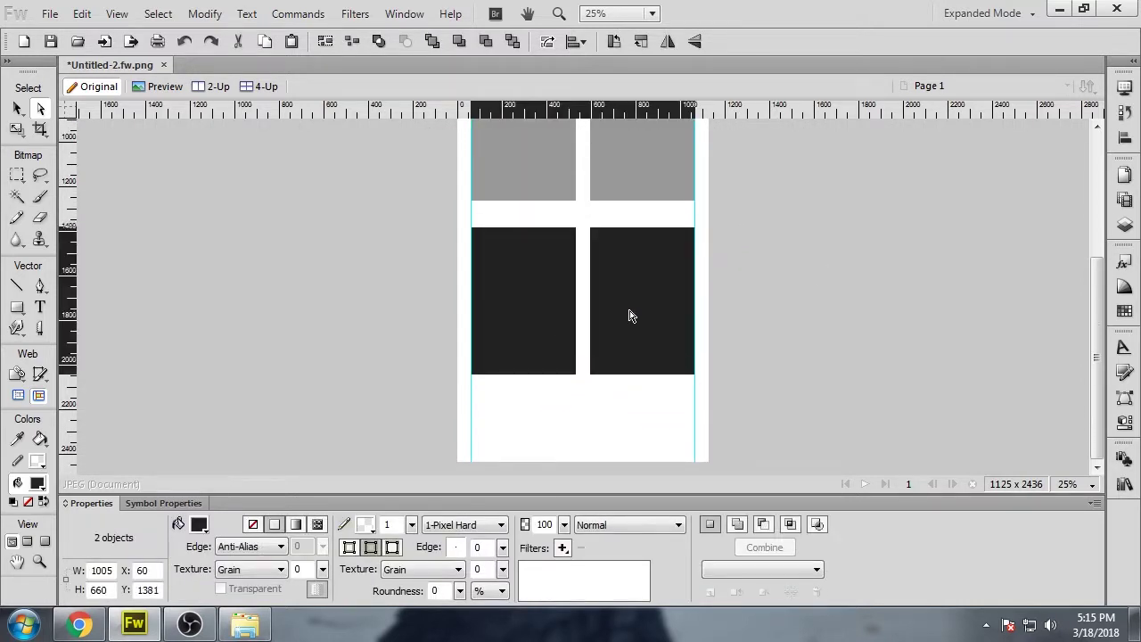
pyautogui.click(818, 400)
pyautogui.scroll(5, 818, 400)
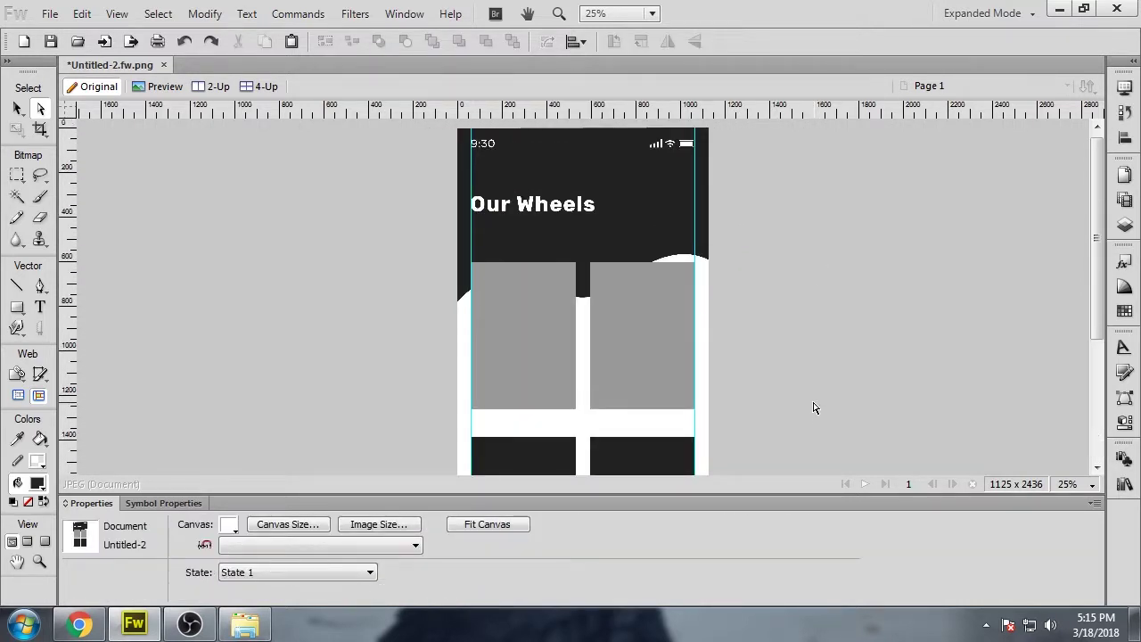
# - Raise the two gray cards together to Y 524
pyautogui.click(556, 352)
pyautogui.keyDown('shift'); pyautogui.click(675, 339); pyautogui.keyUp('shift')
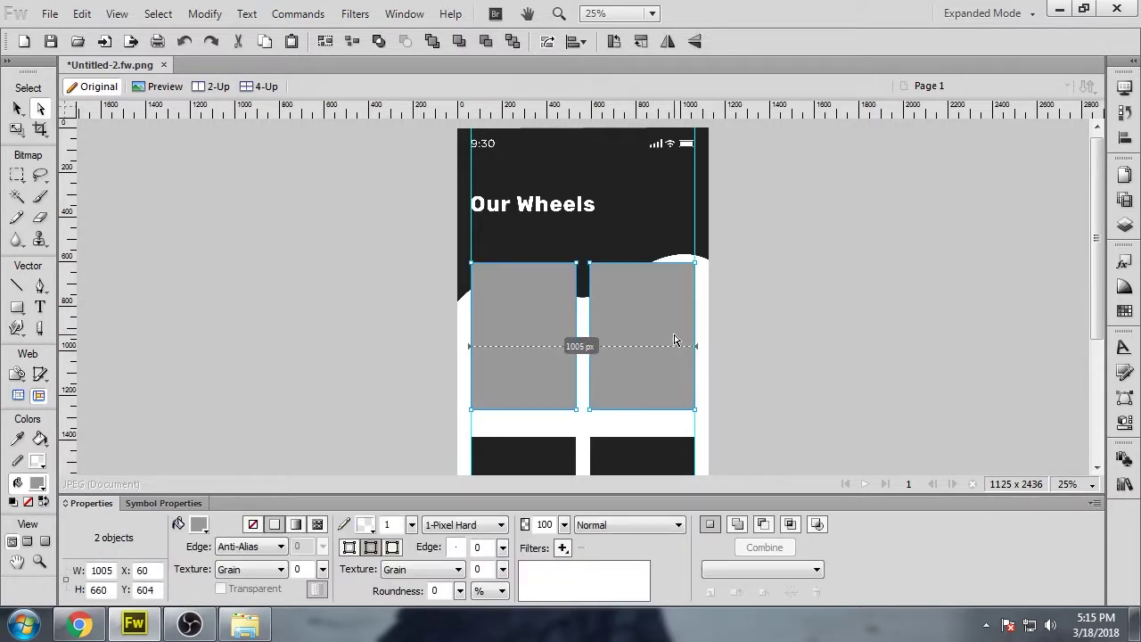
pyautogui.hotkey('shift', 'Up')
pyautogui.hotkey('shift', 'Up')
pyautogui.hotkey('shift', 'Up')
pyautogui.hotkey('shift', 'Up')
pyautogui.hotkey('shift', 'Up')
pyautogui.hotkey('shift', 'Up')
pyautogui.hotkey('shift', 'Up')
pyautogui.click(830, 319)
pyautogui.scroll(-3, 828, 321)
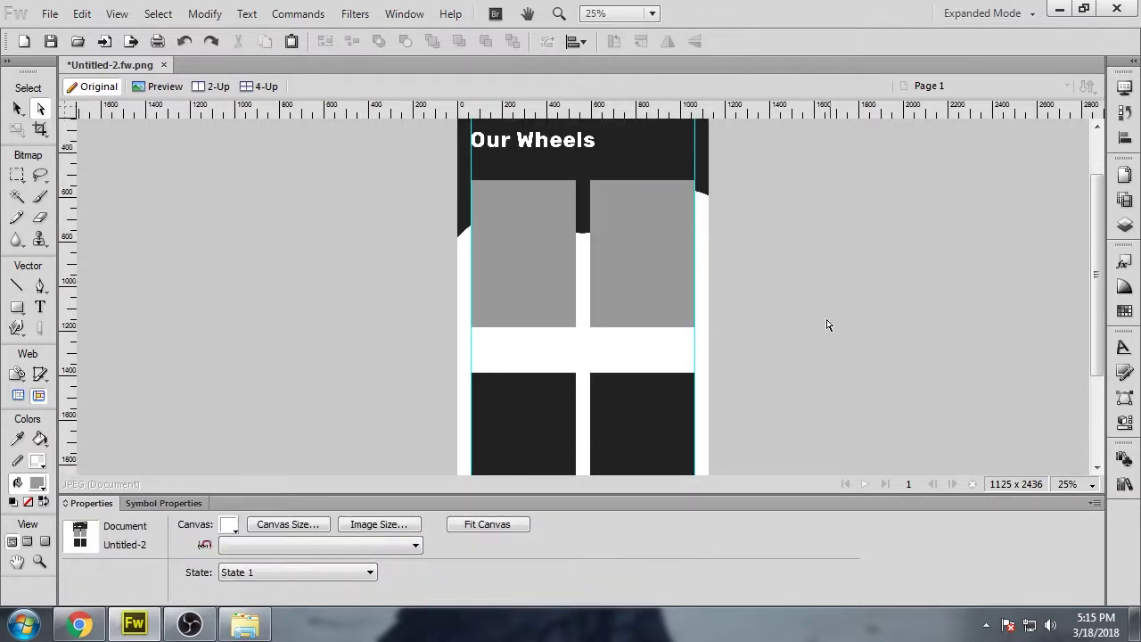
# - Move the two dark cards up closer to the gray pair and place a copy of them below as a third row
pyautogui.click(555, 313)
pyautogui.keyDown('shift'); pyautogui.click(622, 359); pyautogui.keyUp('shift')
pyautogui.moveTo(622, 358); pyautogui.dragTo(530, 463)
pyautogui.click(868, 387)
pyautogui.scroll(-2, 868, 387)
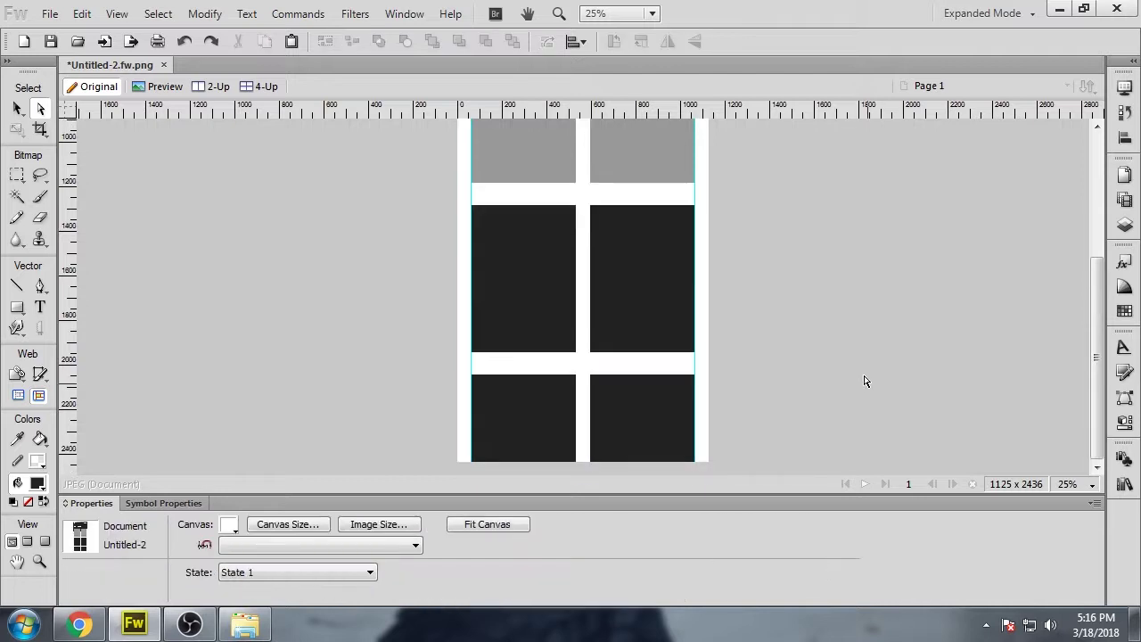
# - Apply a linear gradient fill to the wavy header shape with dark gray colors at both stops
pyautogui.scroll(6, 872, 401)
pyautogui.click(622, 211)
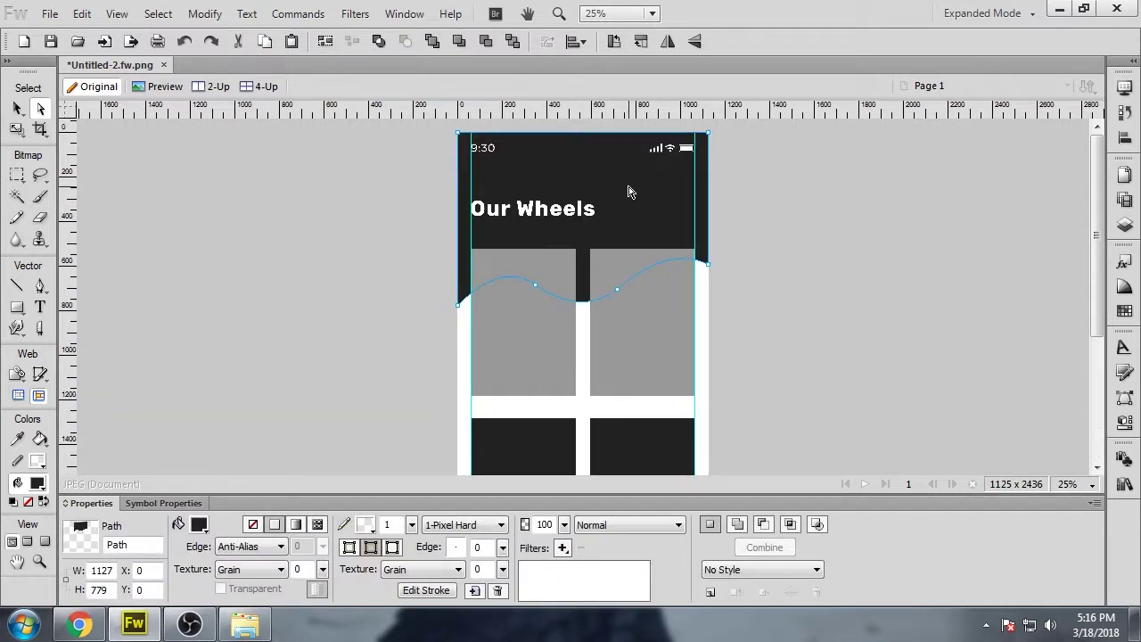
pyautogui.click(296, 525)
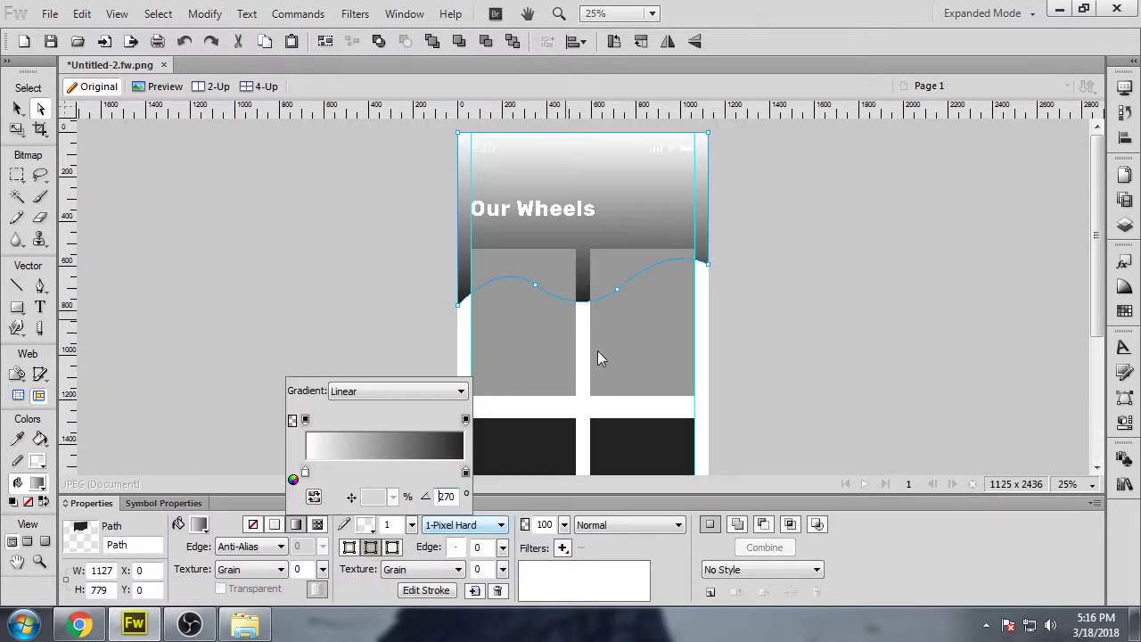
pyautogui.click(305, 472)
pyautogui.click(604, 353)
pyautogui.click(465, 473)
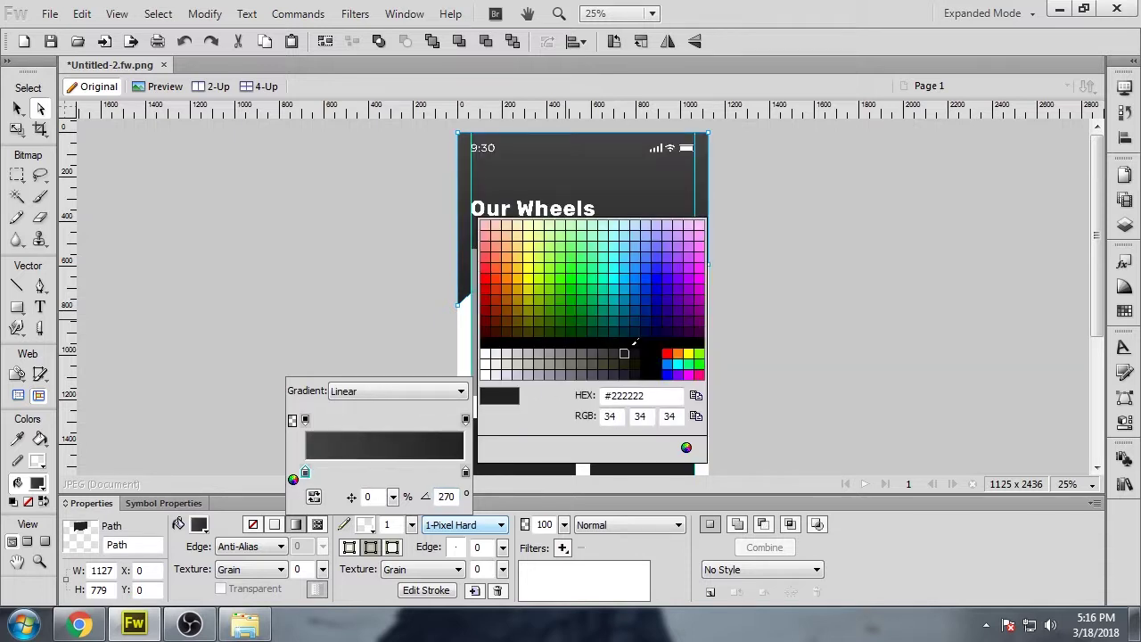
pyautogui.click(611, 358)
pyautogui.click(840, 264)
pyautogui.hotkey('ctrl', '=')
pyautogui.hotkey('ctrl', '=')
pyautogui.scroll(4, 862, 323)
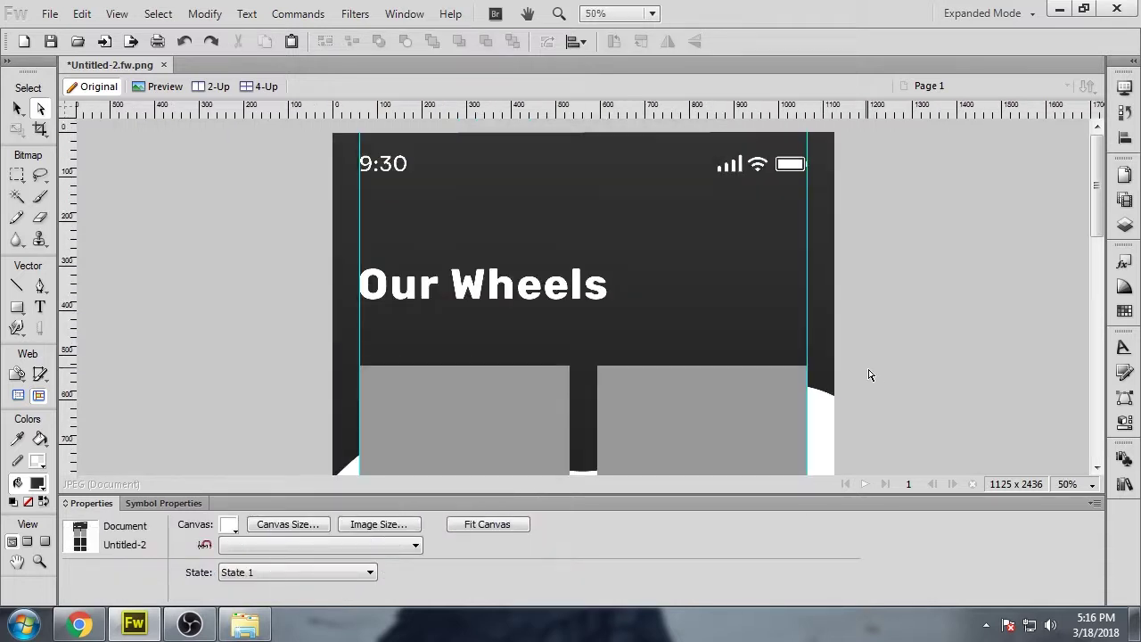
# - Reposition the header's gradient handles so the fill runs diagonally at 303°
pyautogui.click(758, 303)
pyautogui.click(17, 108)
pyautogui.scroll(-3, 428, 364)
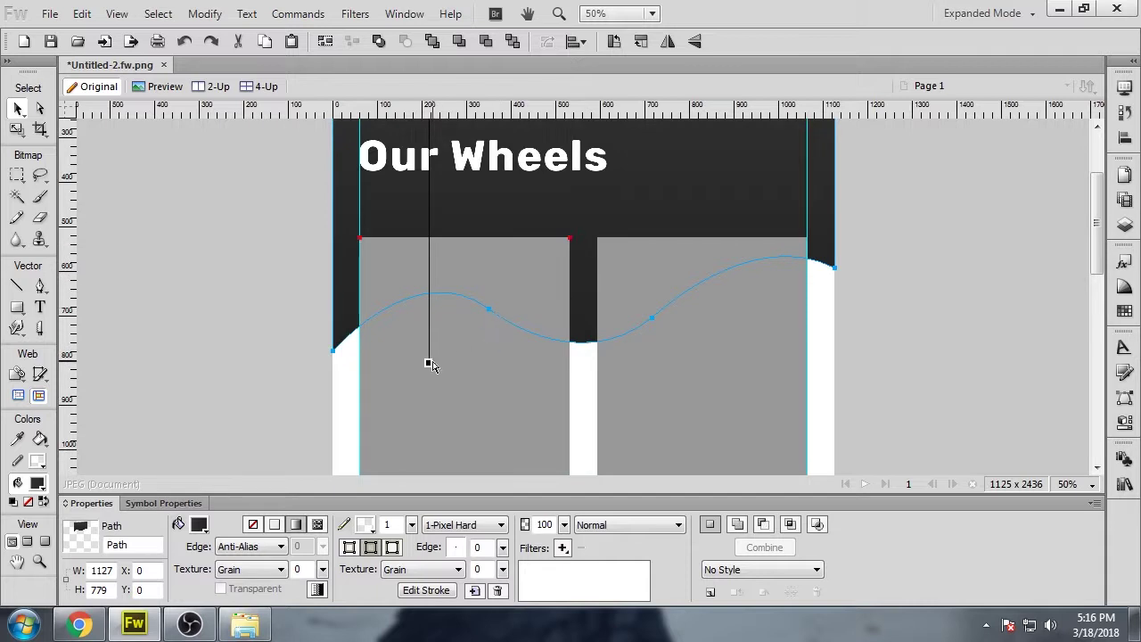
pyautogui.scroll(3, 954, 331)
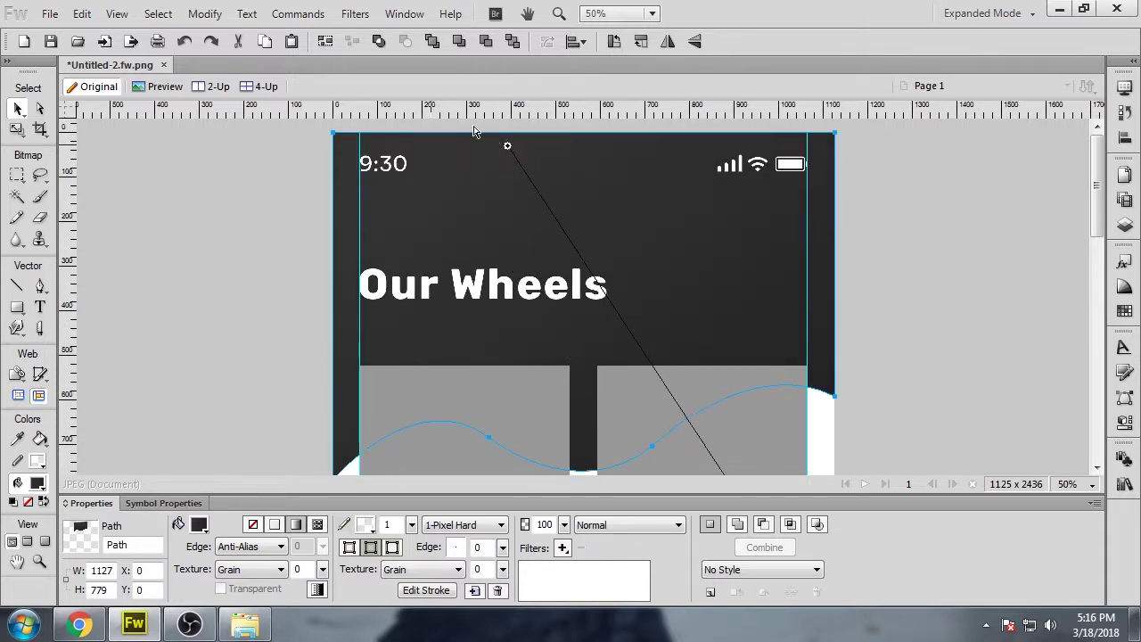
pyautogui.scroll(-4, 723, 433)
# - Fine-tune the dark gray stop colors of the header's diagonal gradient
pyautogui.click(723, 335)
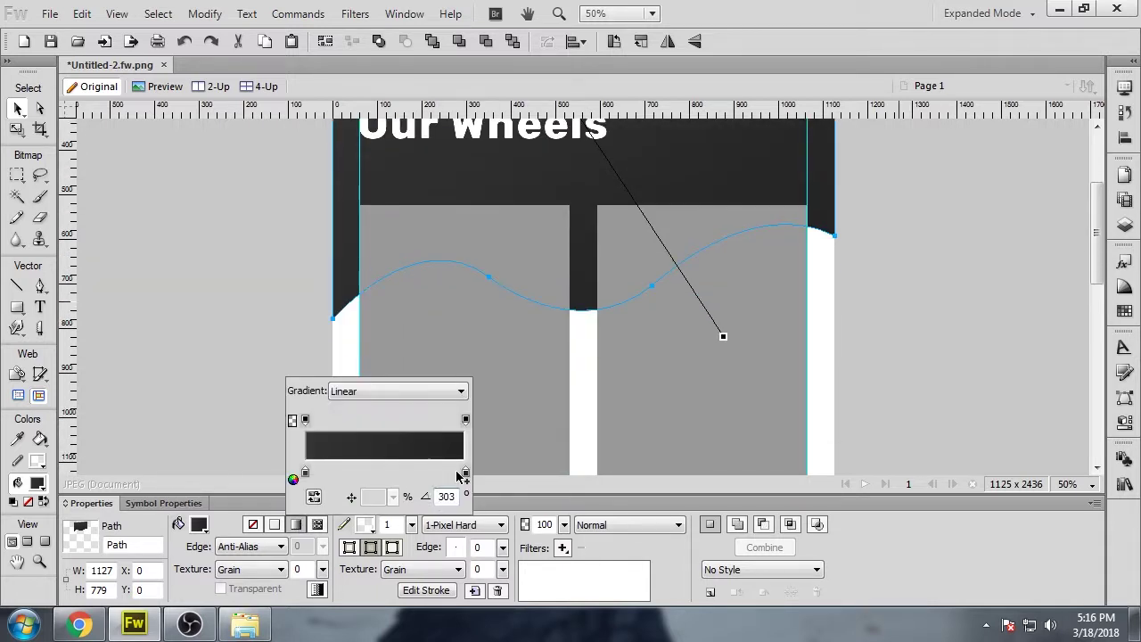
pyautogui.click(306, 471)
pyautogui.click(718, 350)
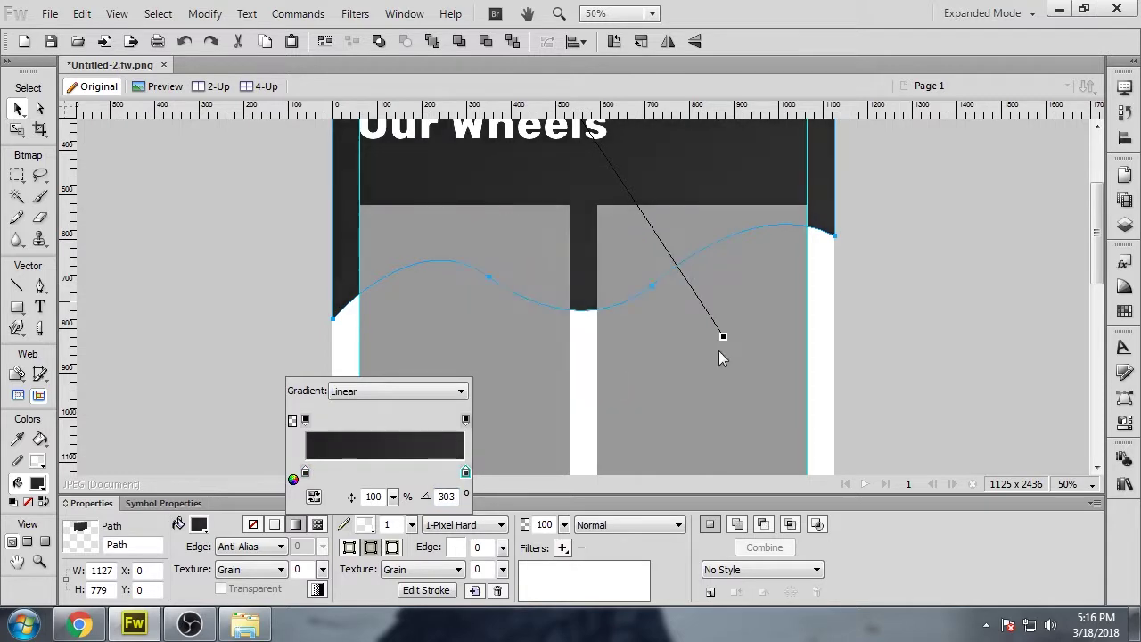
pyautogui.click(941, 374)
pyautogui.scroll(4, 940, 374)
pyautogui.hotkey('ctrl', '=')
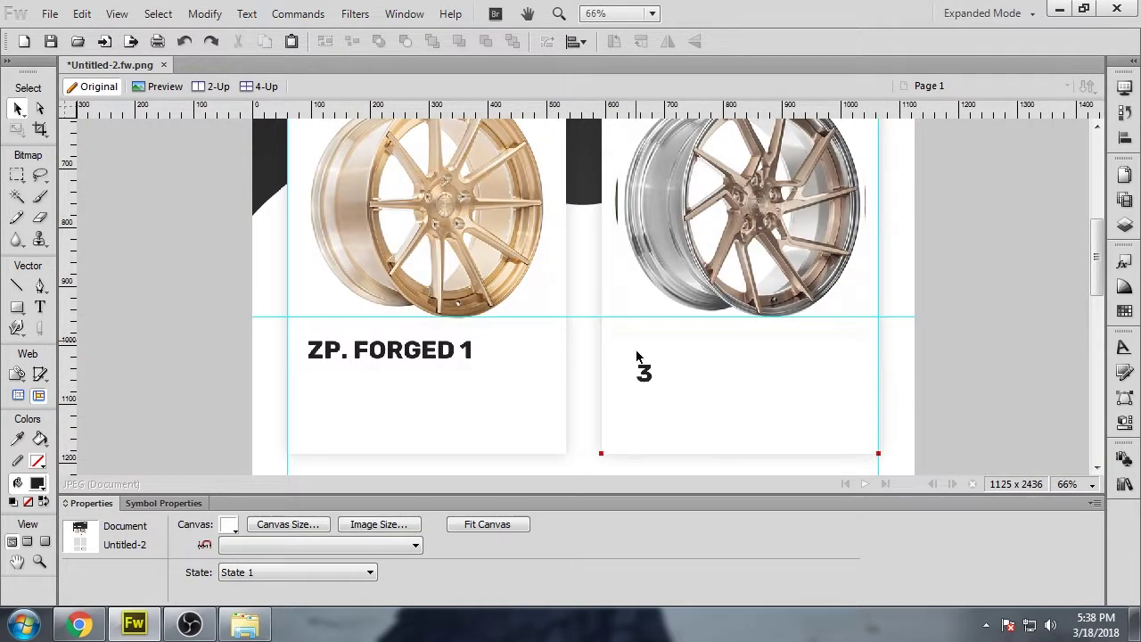
# - Complete the second wheel's label as "ZP. FORGED 3" and line it up with the "ZP. FORGED 1" label
pyautogui.doubleClick(647, 381)
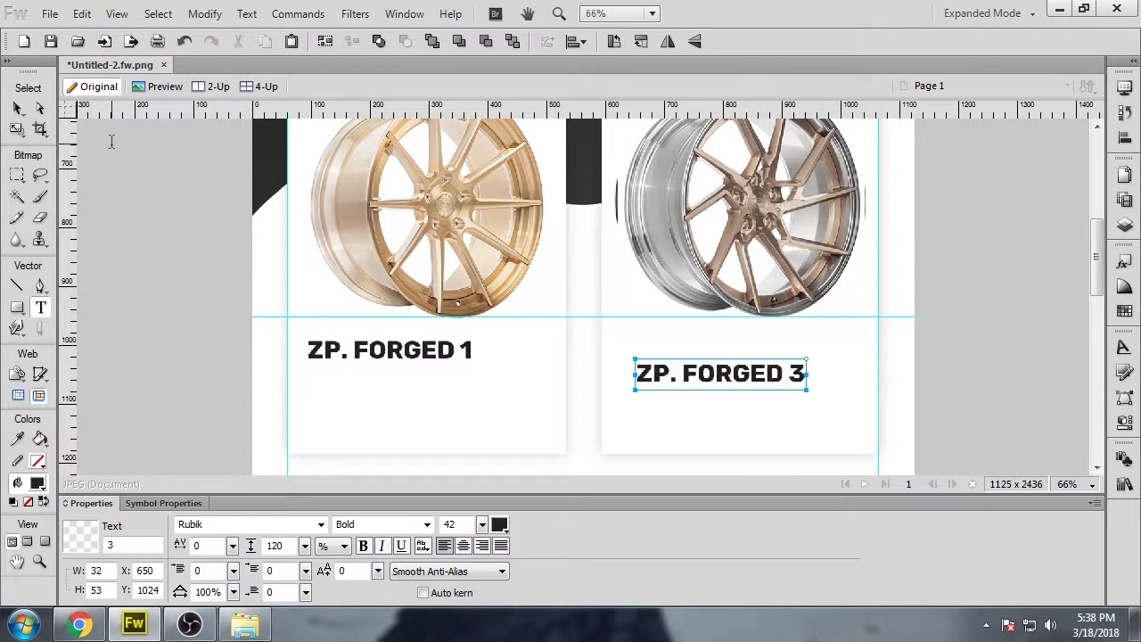
pyautogui.click(18, 108)
pyautogui.moveTo(677, 383); pyautogui.dragTo(646, 357)
# - Shift the "ZP. FORGED 1" and "ZP. FORGED 3" labels right together to X 101, Y 985
pyautogui.moveTo(401, 353); pyautogui.dragTo(382, 353)
pyautogui.keyDown('shift'); pyautogui.click(671, 355); pyautogui.keyUp('shift')
pyautogui.hotkey('shift', 'Right')
pyautogui.hotkey('shift', 'Right')
pyautogui.hotkey('shift', 'Right')
pyautogui.hotkey('shift', 'Right')
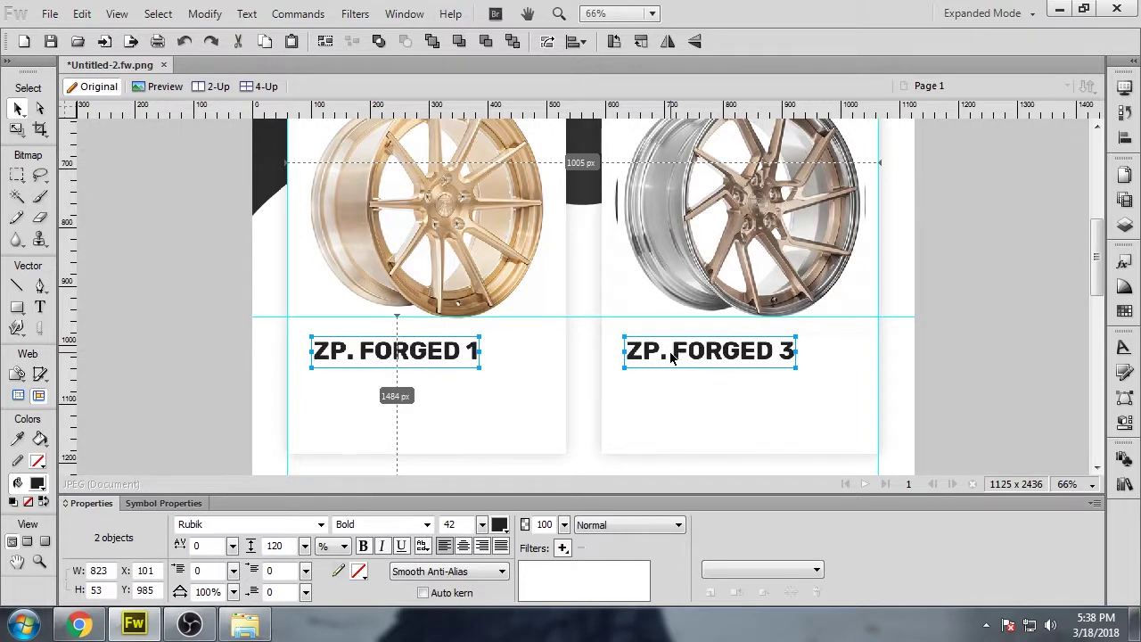
pyautogui.click(992, 398)
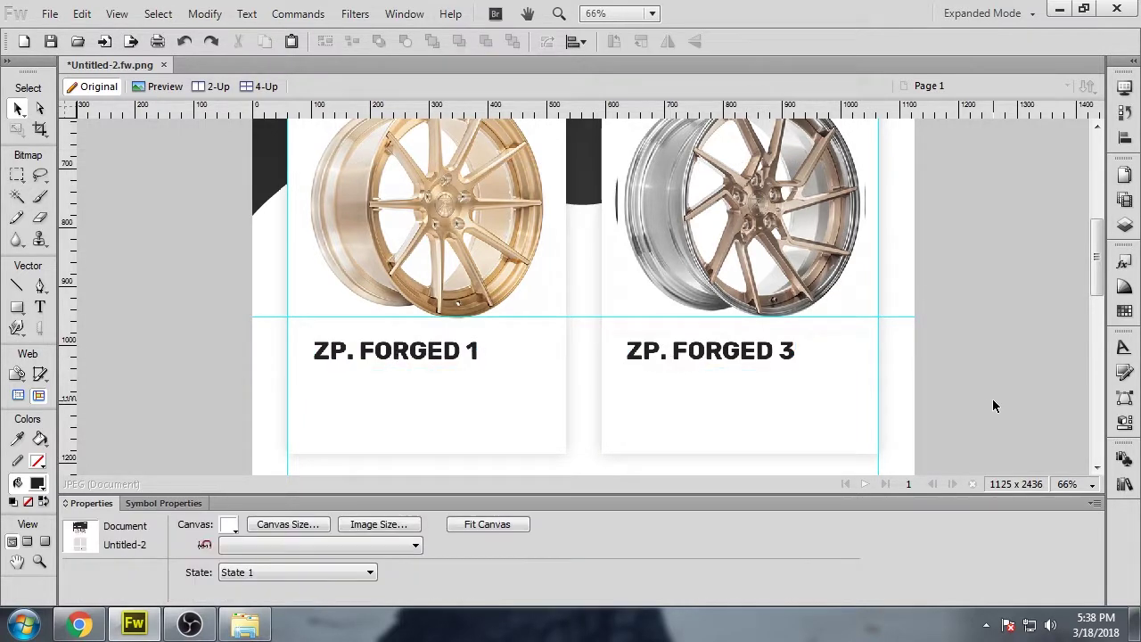
pyautogui.click(706, 350)
pyautogui.scroll(-2, 403, 241)
pyautogui.click(537, 313)
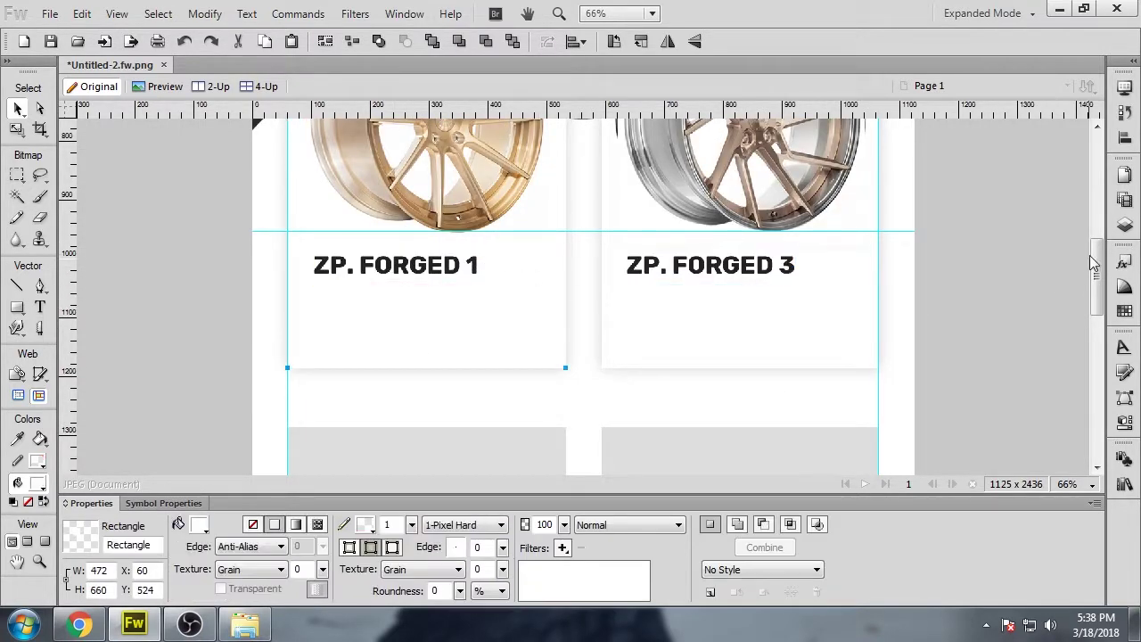
# - Delete the two shadow objects behind the "ZP. FORGED 1" and "ZP. FORGED 3" cards
pyautogui.click(1123, 223)
pyautogui.scroll(3, 1025, 322)
pyautogui.scroll(-4, 1022, 322)
pyautogui.click(1022, 322)
pyautogui.press('Delete')
pyautogui.click(1022, 322)
pyautogui.press('Delete')
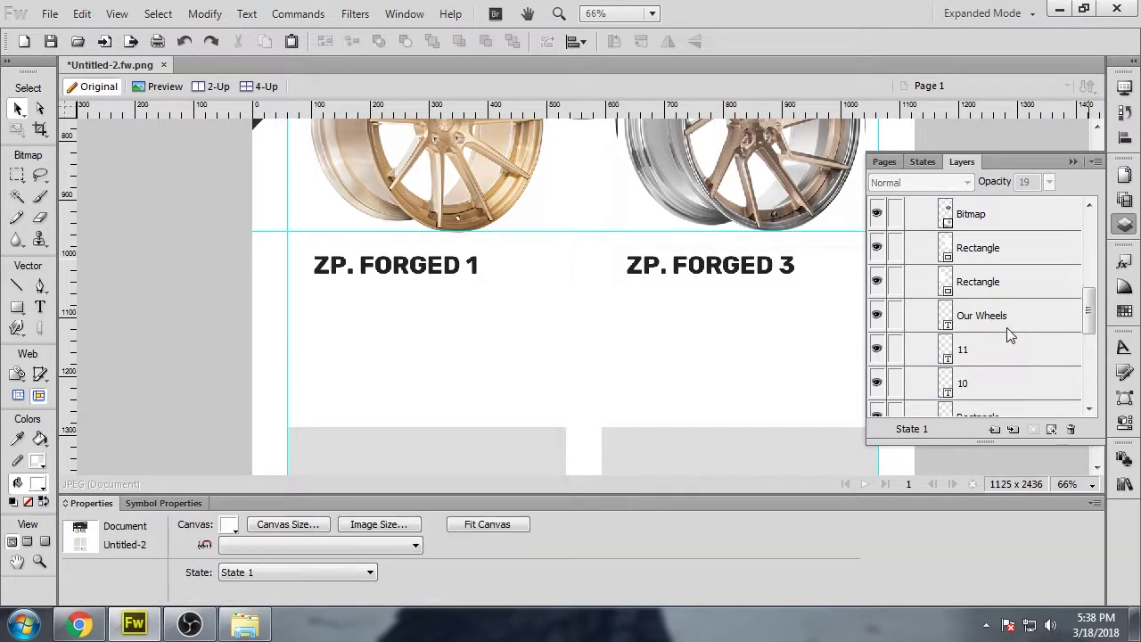
# - Fill both top wheel card rectangles with a solid light gray
pyautogui.click(502, 322)
pyautogui.keyDown('shift'); pyautogui.click(648, 326); pyautogui.keyUp('shift')
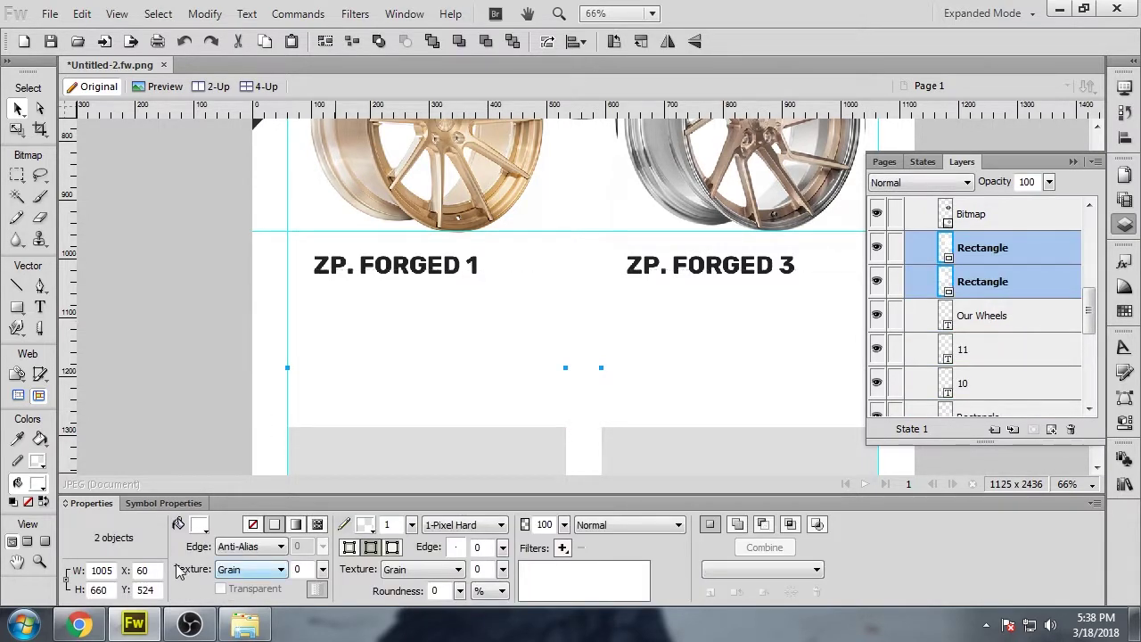
pyautogui.click(198, 525)
pyautogui.click(431, 406)
pyautogui.click(433, 407)
pyautogui.scroll(-3, 432, 407)
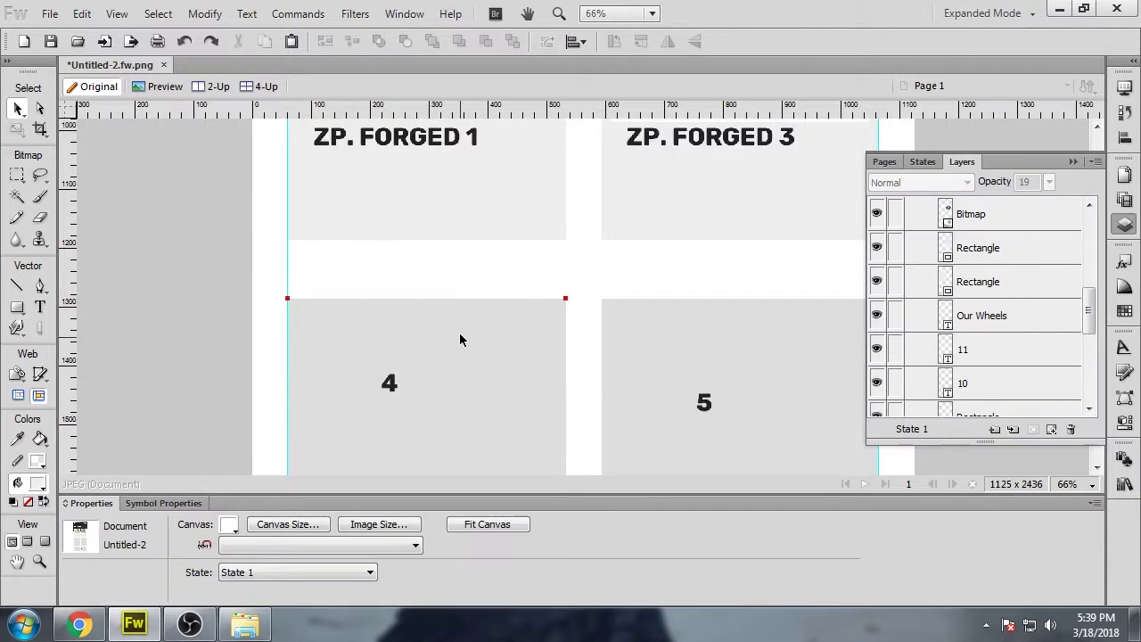
pyautogui.scroll(5, 460, 338)
pyautogui.click(802, 221)
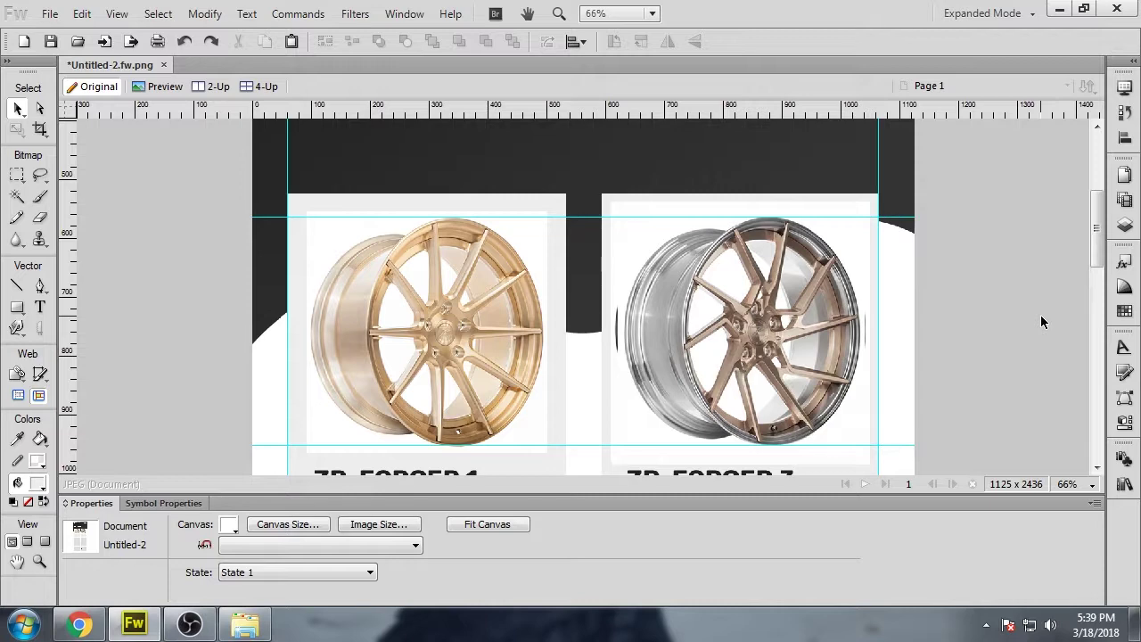
# - Clear two unneeded objects from the lower cards of the wheel grid
pyautogui.scroll(-3, 1040, 315)
pyautogui.hotkey('ctrl', '-')
pyautogui.scroll(-10, 693, 318)
pyautogui.moveTo(700, 214); pyautogui.dragTo(677, 360)
pyautogui.click(622, 360)
pyautogui.press('Delete')
pyautogui.click(433, 356)
pyautogui.press('Delete')
pyautogui.click(913, 339)
# - Rearrange the wheel images so the "ZP. FORGED 3" card holds the silver wheel with gold spokes
pyautogui.scroll(7, 891, 352)
pyautogui.moveTo(698, 169); pyautogui.dragTo(492, 367)
pyautogui.scroll(-5, 686, 232)
pyautogui.click(938, 372)
pyautogui.click(1006, 357)
pyautogui.scroll(6, 998, 352)
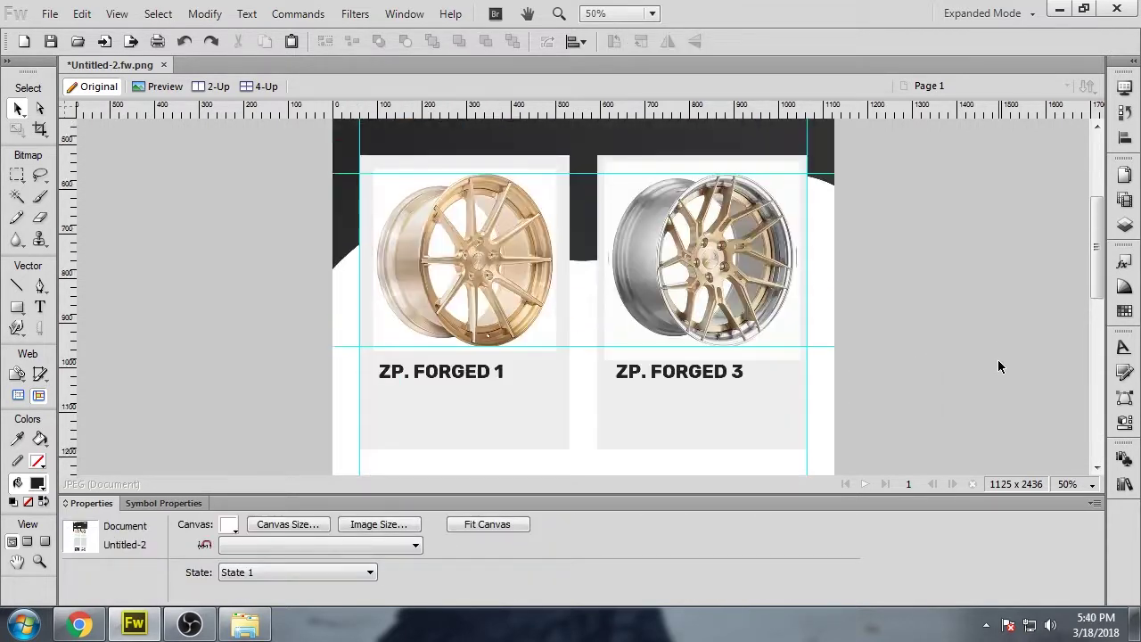
# - Place the bronze-spoke wheel in the "4" card and move the "4" and "5" labels down below the wheel area
pyautogui.scroll(-9, 759, 364)
pyautogui.moveTo(746, 275); pyautogui.dragTo(752, 332)
pyautogui.scroll(4, 740, 294)
pyautogui.scroll(-3, 498, 428)
pyautogui.moveTo(717, 165); pyautogui.dragTo(558, 327)
pyautogui.moveTo(436, 271); pyautogui.dragTo(412, 408)
pyautogui.moveTo(499, 303); pyautogui.dragTo(431, 337)
pyautogui.moveTo(686, 376); pyautogui.dragTo(704, 295)
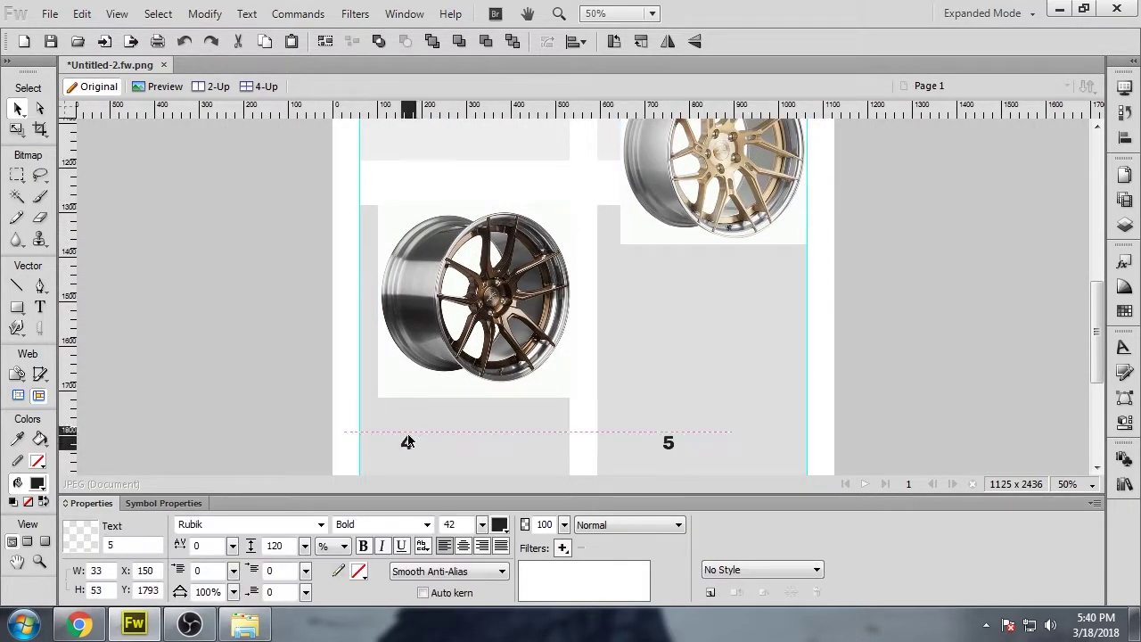
# - Move the gold-spoke silver wheel into the "5" card and nudge the bronze-spoke wheel into place in the "4" card
pyautogui.moveTo(722, 130); pyautogui.dragTo(713, 329)
pyautogui.click(891, 343)
pyautogui.moveTo(496, 311); pyautogui.dragTo(483, 317)
pyautogui.click(927, 349)
pyautogui.scroll(3, 927, 356)
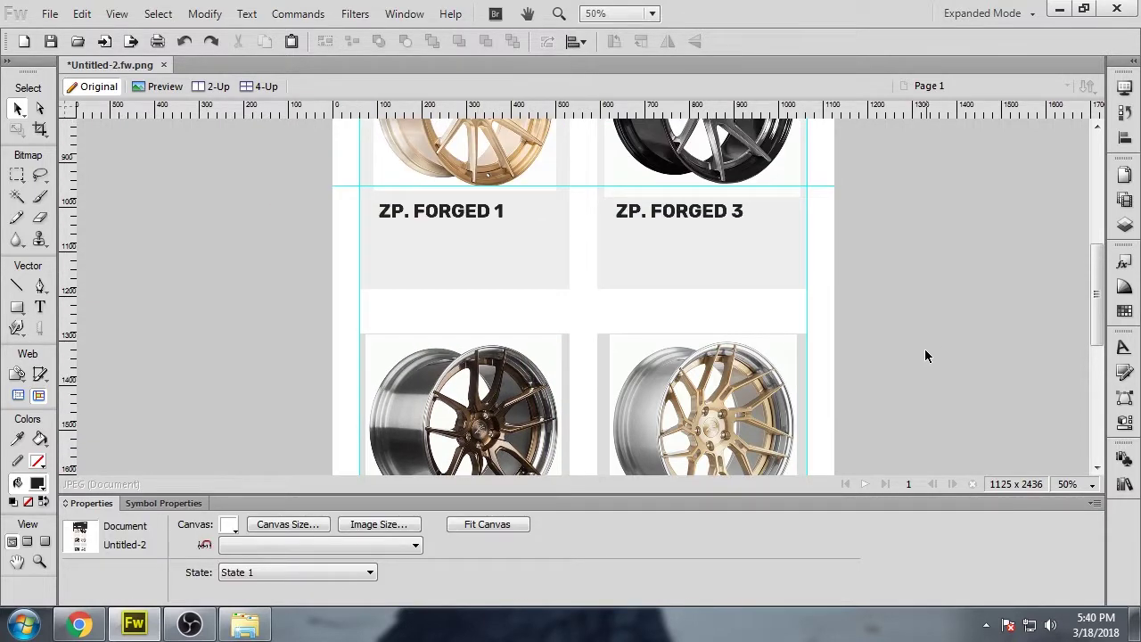
# - Copy the gold wheel from the "ZP. FORGED 1" card into a new transparent 410 × 410 document
pyautogui.scroll(4, 923, 348)
pyautogui.click(504, 277)
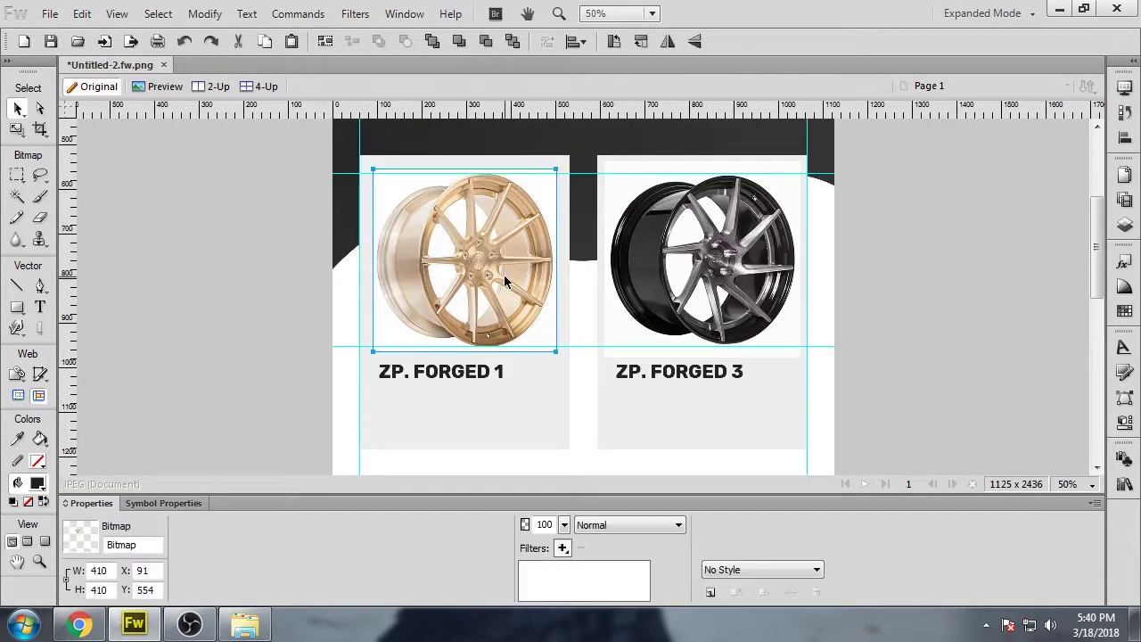
pyautogui.hotkey('ctrl', 'n')
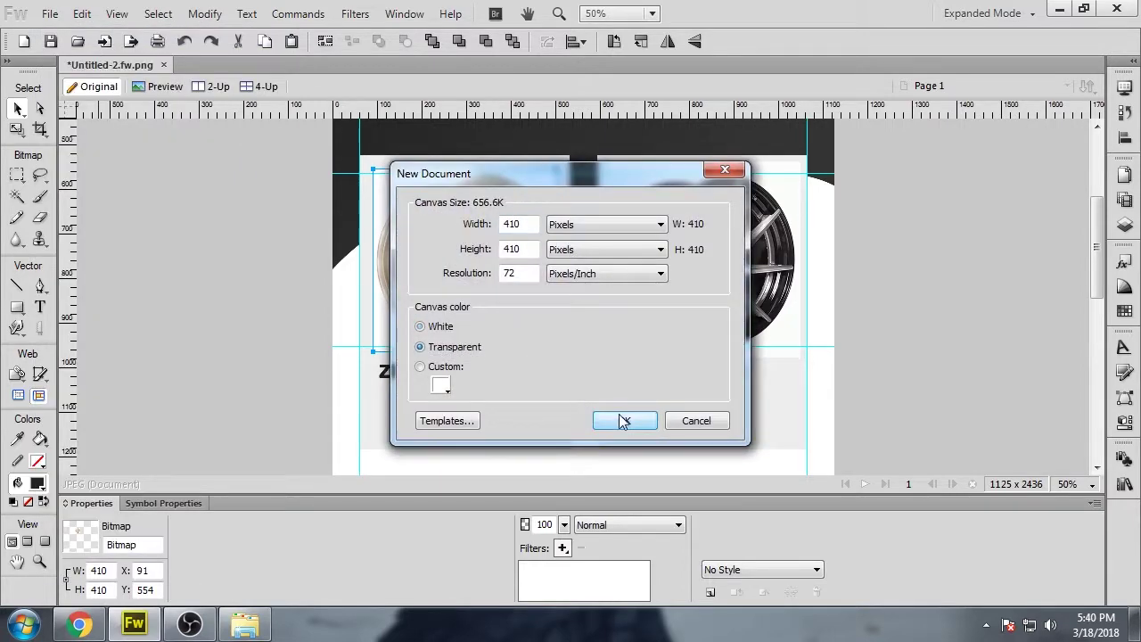
pyautogui.click(624, 421)
pyautogui.hotkey('ctrl', 'v')
# - Remove the white background around the gold wheel using the Magic Wand with a tolerance of 25
pyautogui.click(17, 196)
pyautogui.click(488, 205)
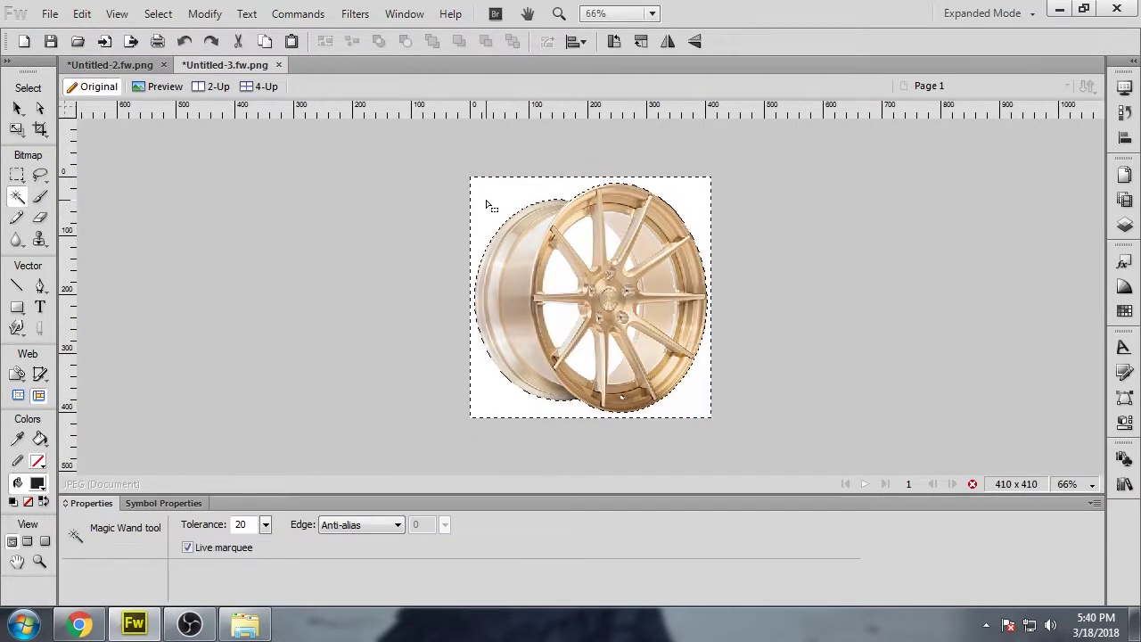
pyautogui.click(267, 524)
pyautogui.click(710, 422)
pyautogui.click(702, 401)
pyautogui.moveTo(509, 395); pyautogui.dragTo(509, 407)
pyautogui.press('Delete')
# - Erase the white areas between the gold wheel's spokes with the Magic Wand and clear the selection
pyautogui.click(17, 196)
pyautogui.click(561, 272)
pyautogui.press('Delete')
pyautogui.click(580, 240)
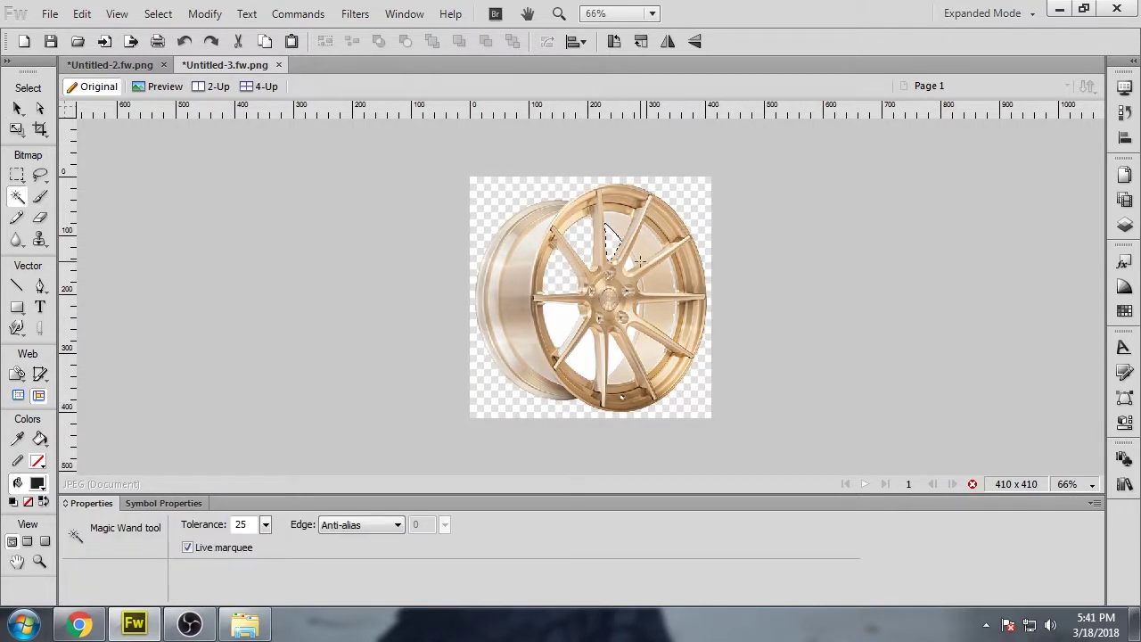
pyautogui.press('Delete')
pyautogui.click(567, 333)
pyautogui.click(17, 107)
pyautogui.click(972, 484)
pyautogui.click(986, 414)
# - Inspect the gold wheel cut-out's edges and spoke gaps up close
pyautogui.hotkey('ctrl', '=')
pyautogui.hotkey('ctrl', '=')
pyautogui.scroll(-2, 984, 407)
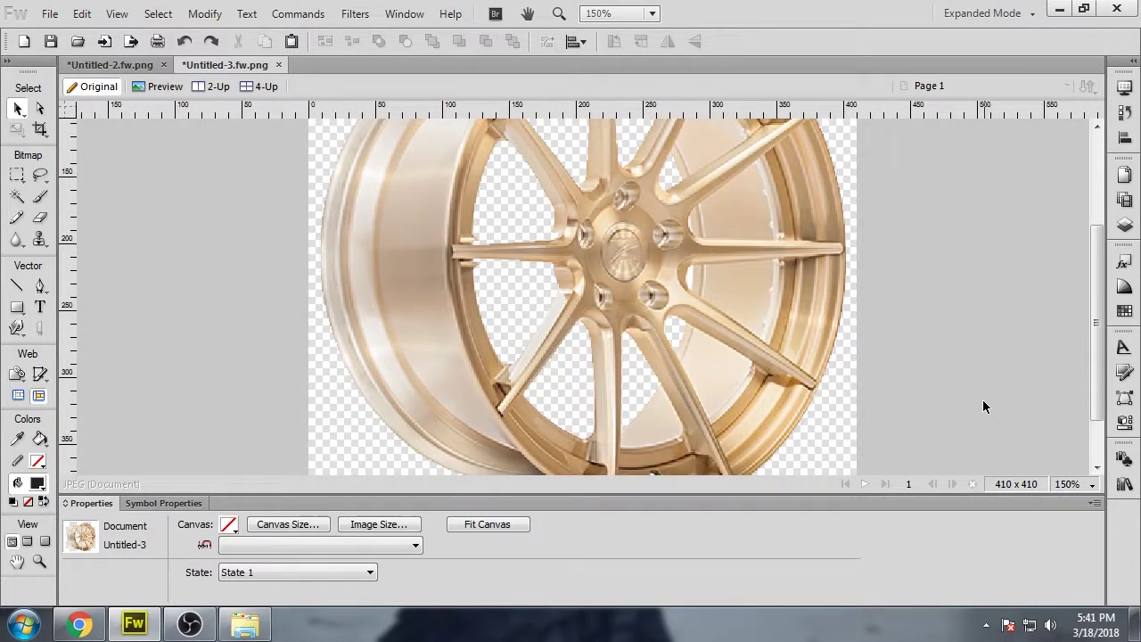
pyautogui.scroll(6, 982, 399)
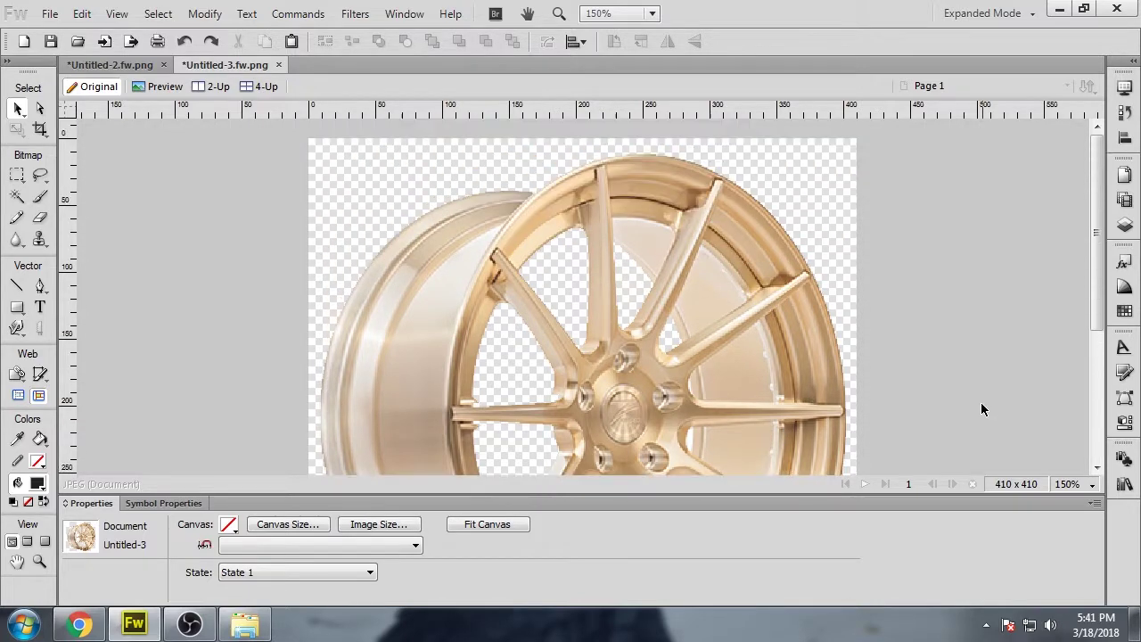
pyautogui.scroll(-5, 981, 406)
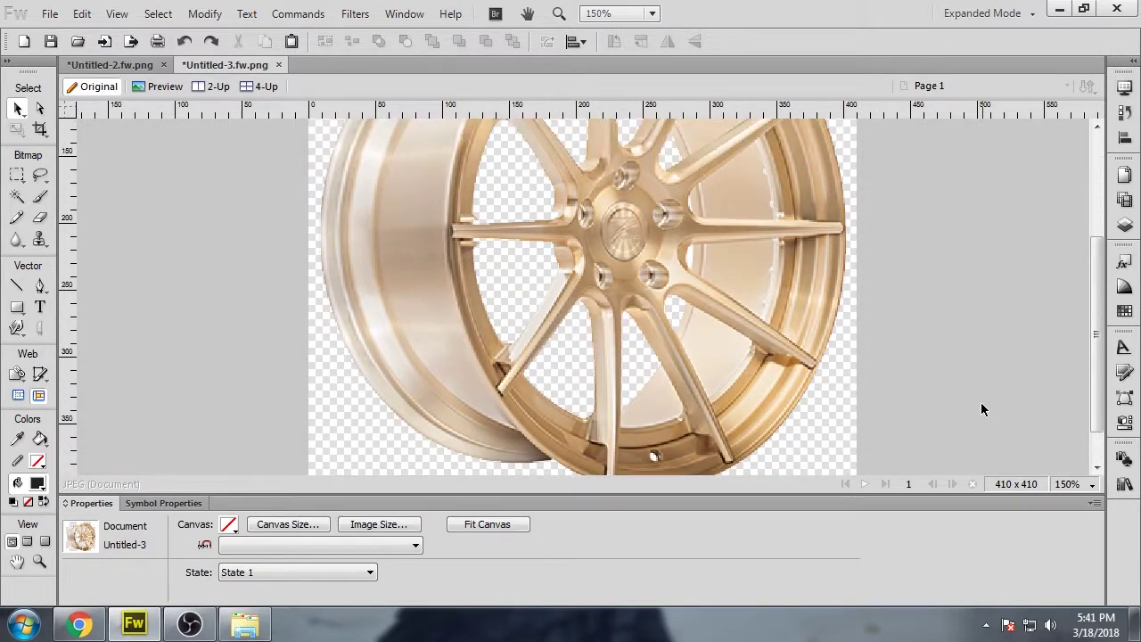
pyautogui.hotkey('ctrl', '-')
pyautogui.scroll(1, 980, 402)
pyautogui.scroll(-2, 981, 402)
# - Replace the white-backed wheel in the "ZP. FORGED 1" card of Untitled-2 with the transparent gold wheel cut-out
pyautogui.click(600, 310)
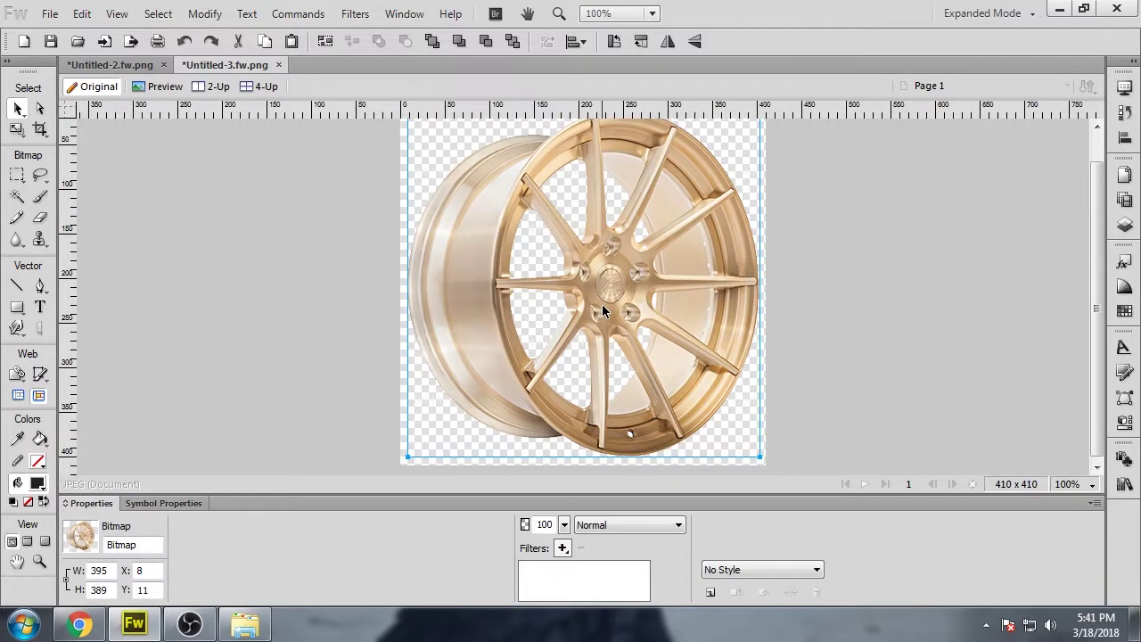
pyautogui.click(129, 66)
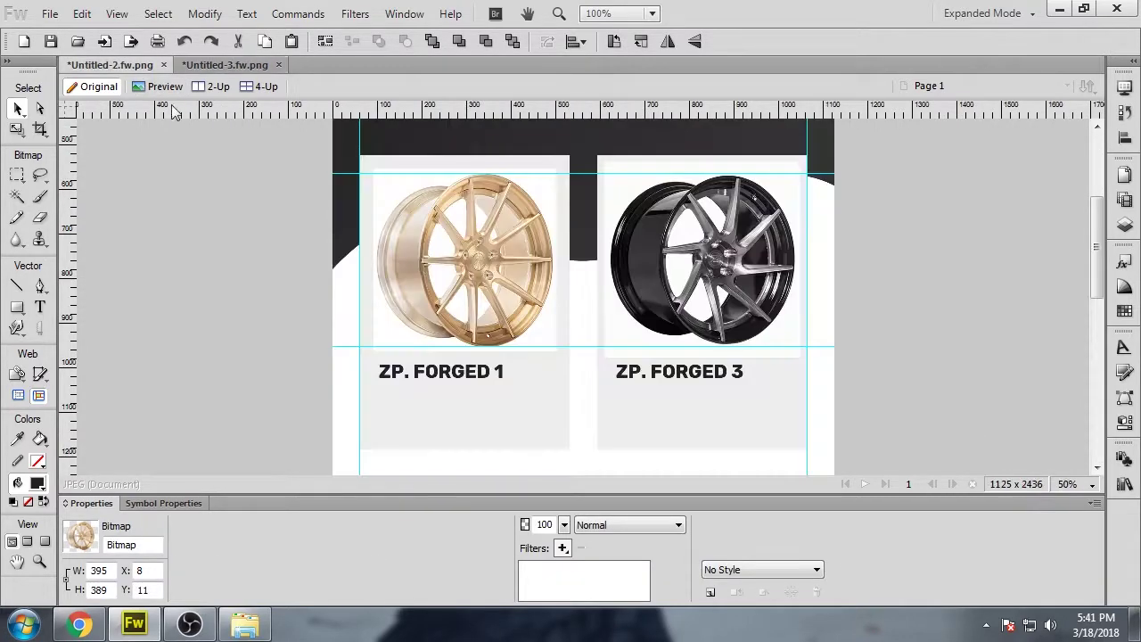
pyautogui.click(455, 259)
pyautogui.press('Delete')
pyautogui.hotkey('ctrl', 'v')
pyautogui.moveTo(584, 280); pyautogui.dragTo(465, 248)
pyautogui.click(914, 375)
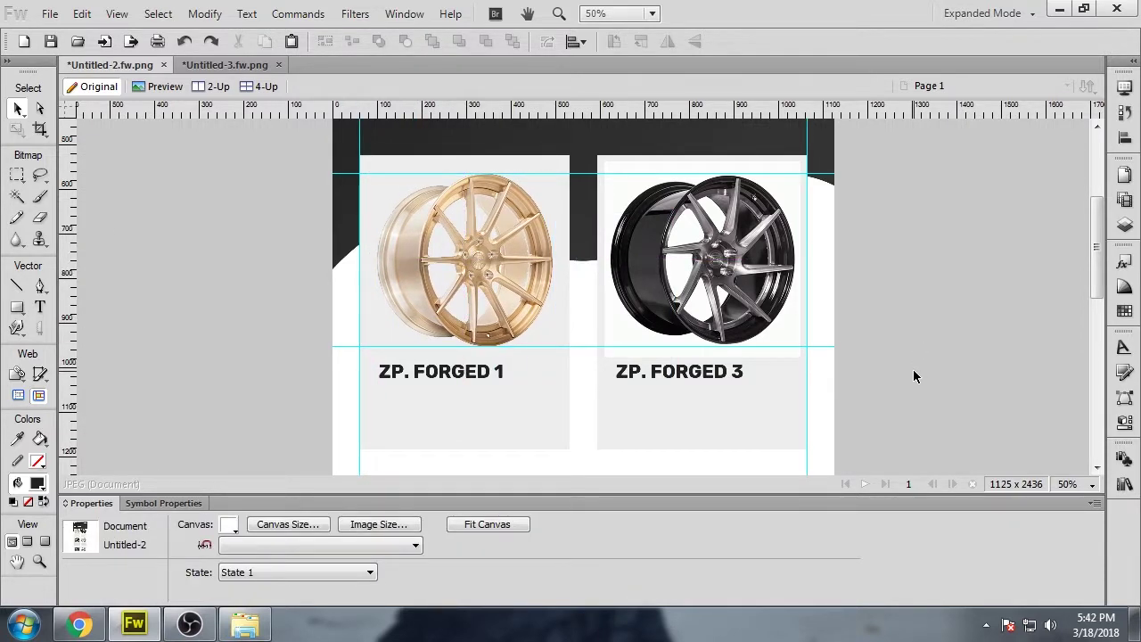
# - Copy the black wheel from the "ZP. FORGED 3" card into a new transparent 440 × 440 document
pyautogui.click(704, 258)
pyautogui.click(50, 13)
pyautogui.click(62, 34)
pyautogui.click(624, 421)
pyautogui.hotkey('ctrl', 'v')
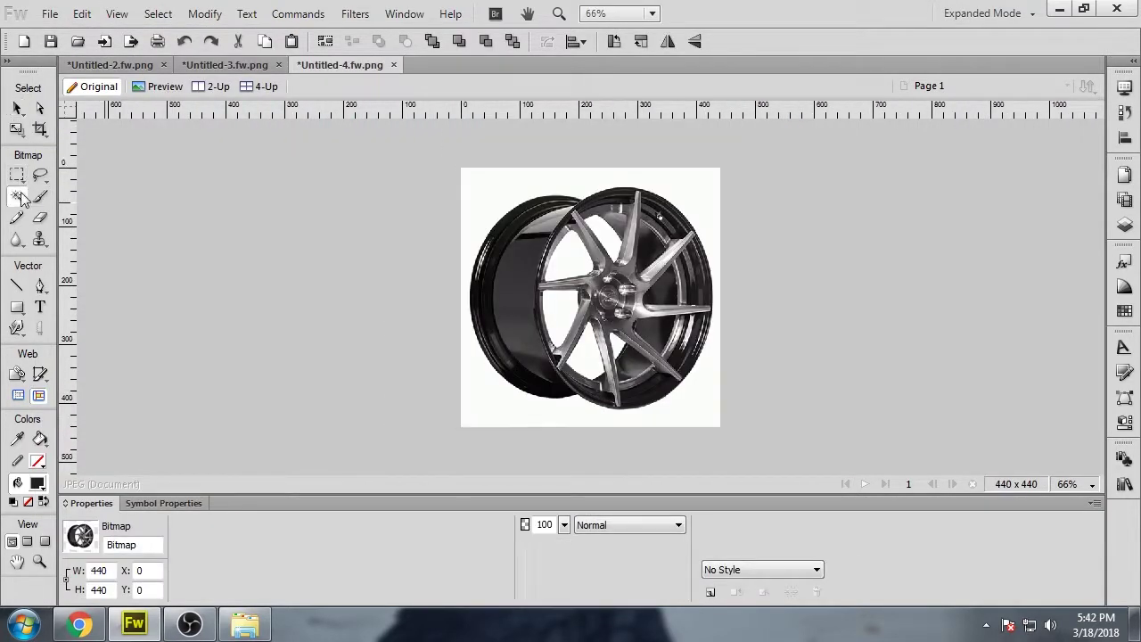
# - Remove the white around the black wheel and between its spokes with the Magic Wand at tolerance 25
pyautogui.click(17, 196)
pyautogui.click(481, 214)
pyautogui.press('Delete')
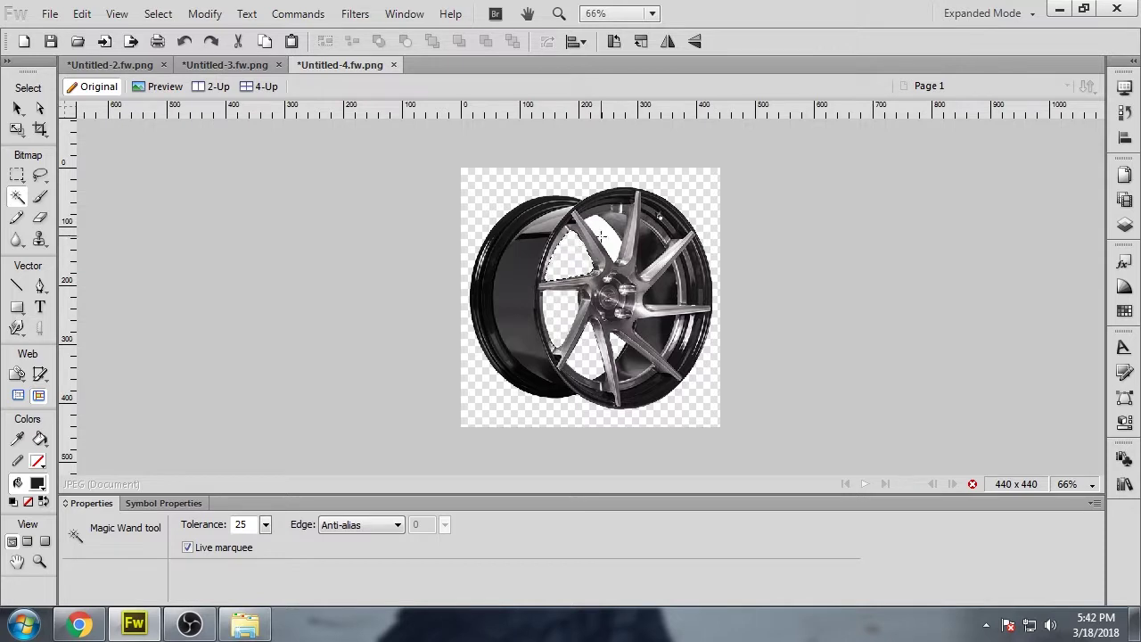
pyautogui.click(18, 108)
pyautogui.hotkey('ctrl', '1')
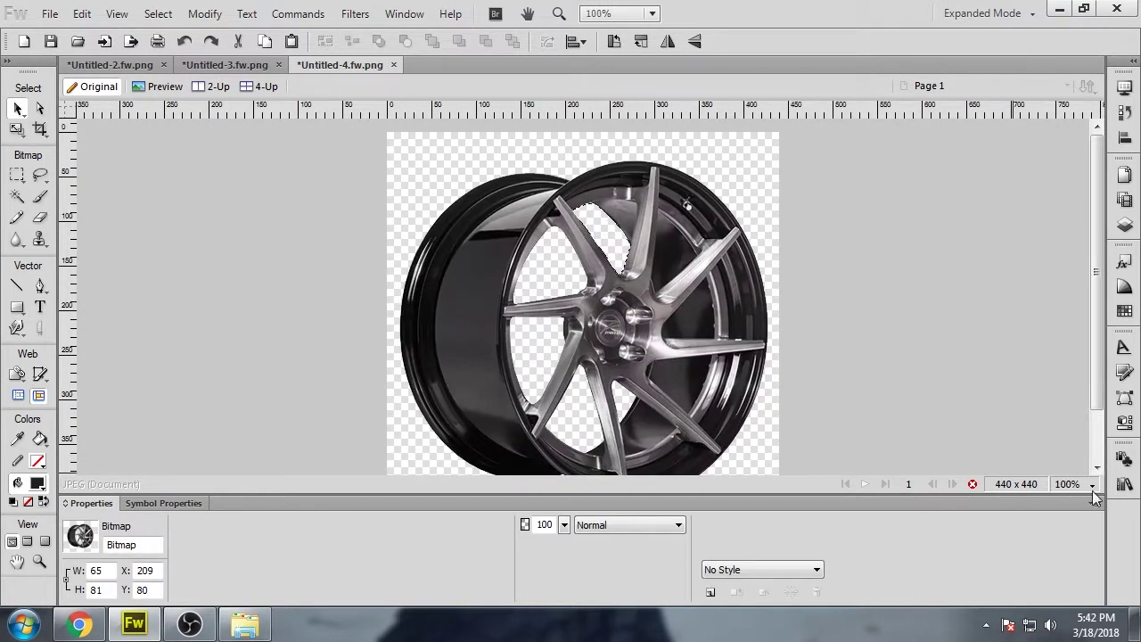
pyautogui.click(974, 486)
# - Replace the white-backed wheel in the "ZP. FORGED 3" card with the transparent black wheel cut-out
pyautogui.hotkey('ctrl', 'c')
pyautogui.click(109, 66)
pyautogui.click(681, 279)
pyautogui.press('Delete')
pyautogui.hotkey('ctrl', 'v')
pyautogui.moveTo(653, 283); pyautogui.dragTo(749, 250)
pyautogui.click(877, 333)
pyautogui.click(732, 268)
pyautogui.click(927, 295)
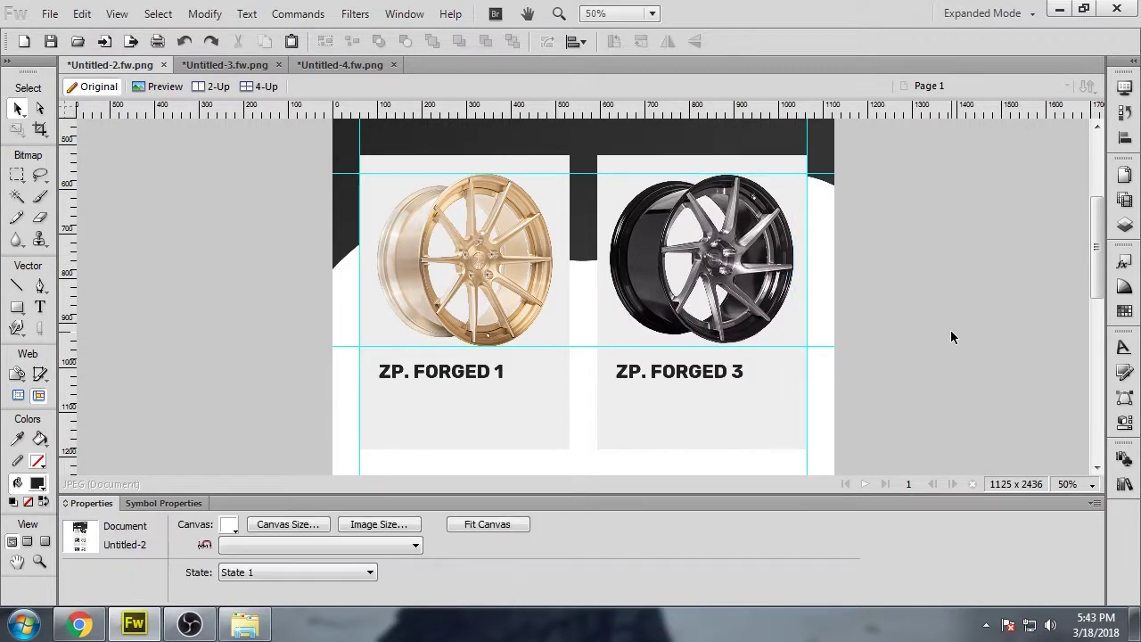
# - Copy the "4" card's bronze-spoke wheel into a new 440 × 440 document and erase its white areas with the Magic Wand
pyautogui.hotkey('ctrl', '=')
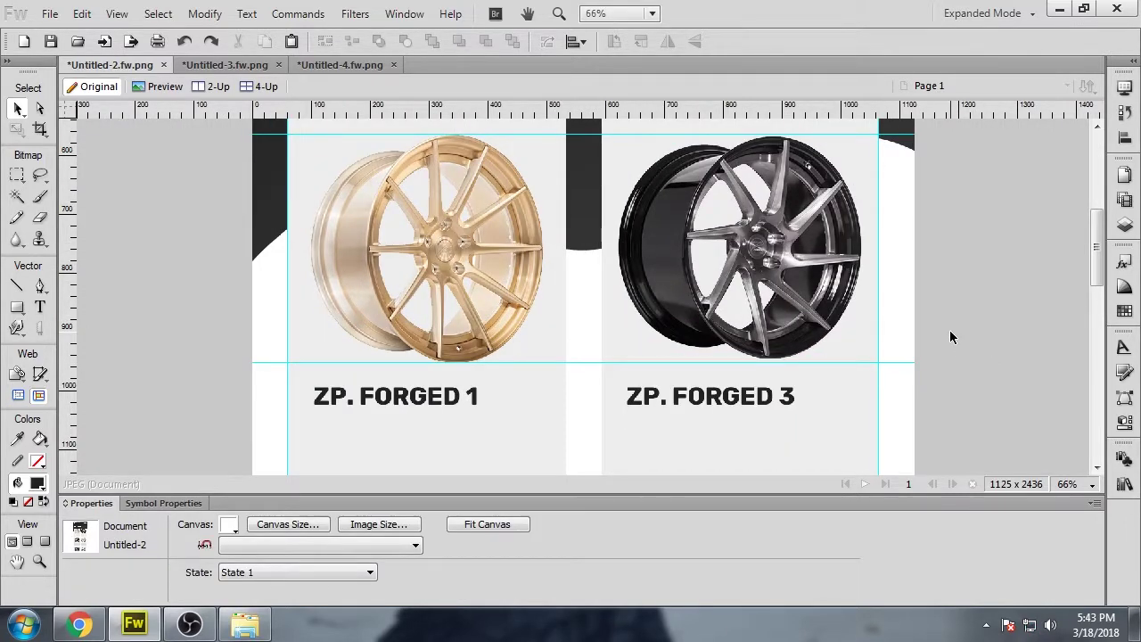
pyautogui.hotkey('ctrl', '-')
pyautogui.scroll(-6, 950, 332)
pyautogui.click(465, 270)
pyautogui.hotkey('ctrl', 'c')
pyautogui.click(50, 14)
pyautogui.click(67, 33)
pyautogui.click(624, 425)
pyautogui.hotkey('ctrl', 'v')
pyautogui.press('w')
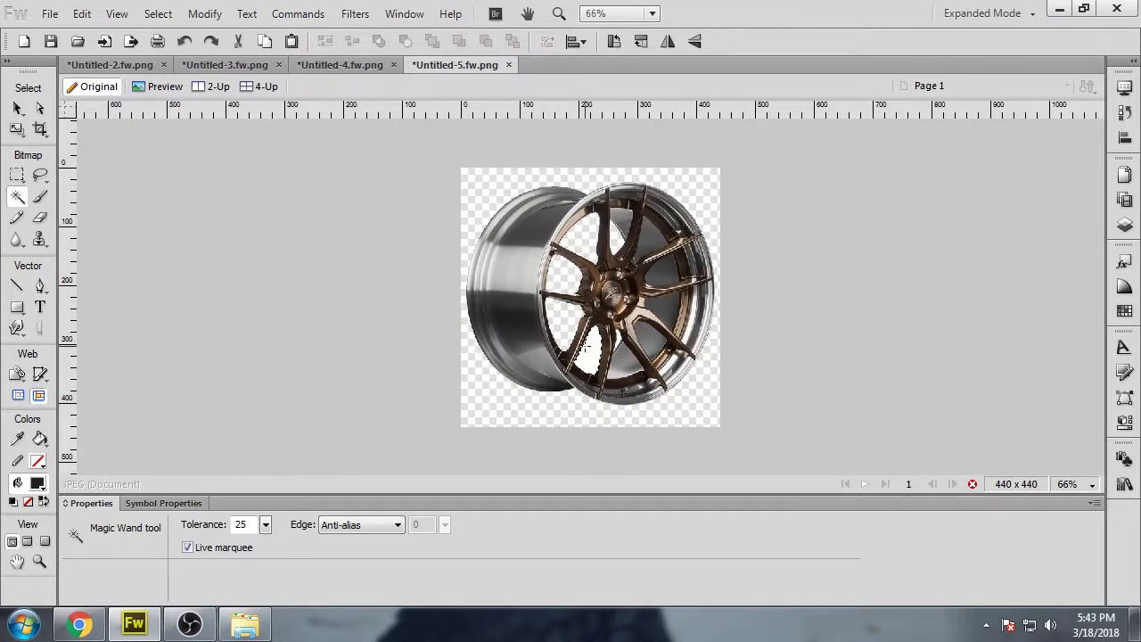
pyautogui.press('v')
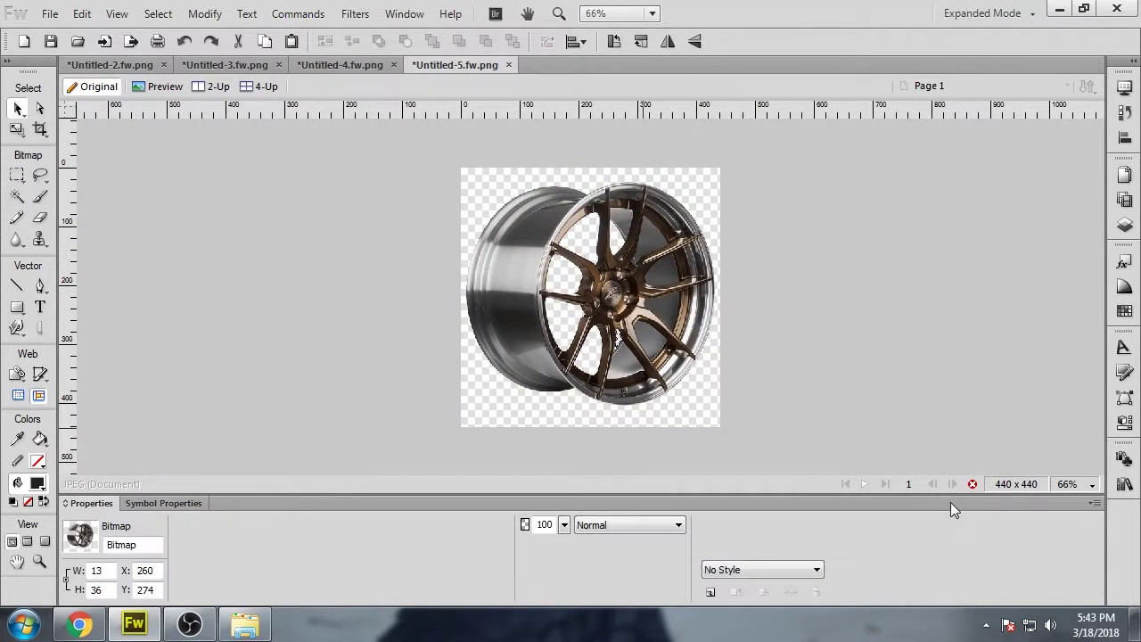
# - Swap the white-backed wheel in the "4" card for the transparent bronze-spoke cut-out
pyautogui.hotkey('ctrl', 'Tab')
pyautogui.click(510, 307)
pyautogui.press('Delete')
pyautogui.hotkey('ctrl', 'v')
pyautogui.moveTo(538, 306); pyautogui.dragTo(432, 271)
# - Copy the "5" card's gold-spoke silver wheel into a new transparent 420 × 420 document
pyautogui.click(732, 270)
pyautogui.click(52, 18)
pyautogui.click(77, 34)
pyautogui.click(622, 417)
pyautogui.hotkey('ctrl', 'v')
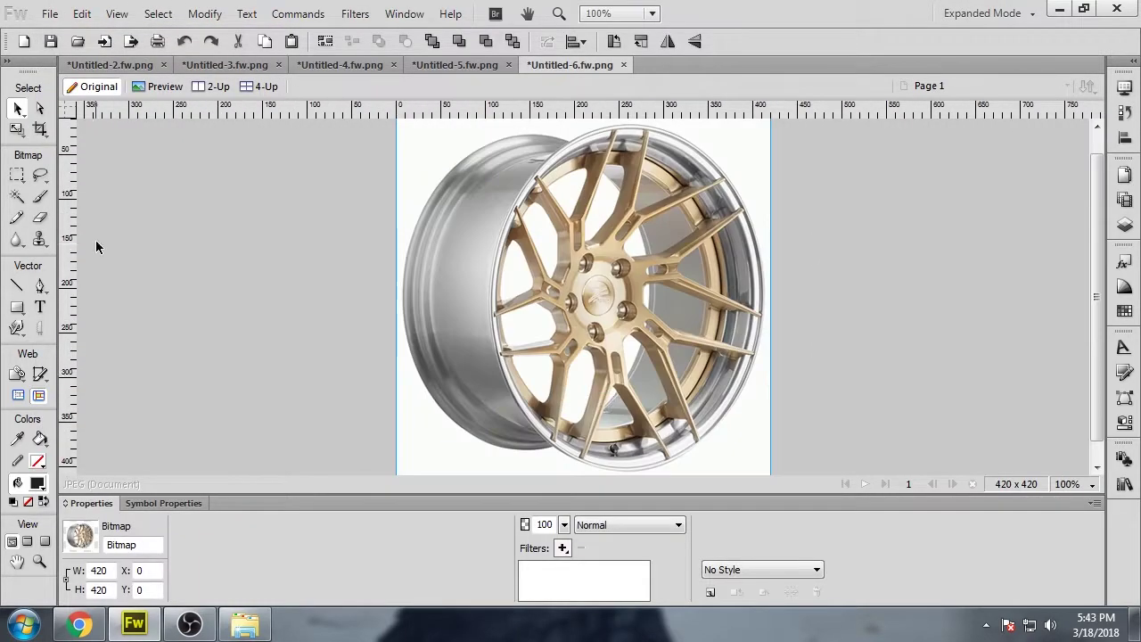
# - Erase the white background and spoke gaps of the gold-spoke silver wheel with the Magic Wand at tolerance 25
pyautogui.click(19, 196)
pyautogui.click(415, 166)
pyautogui.press('Delete')
pyautogui.click(571, 196)
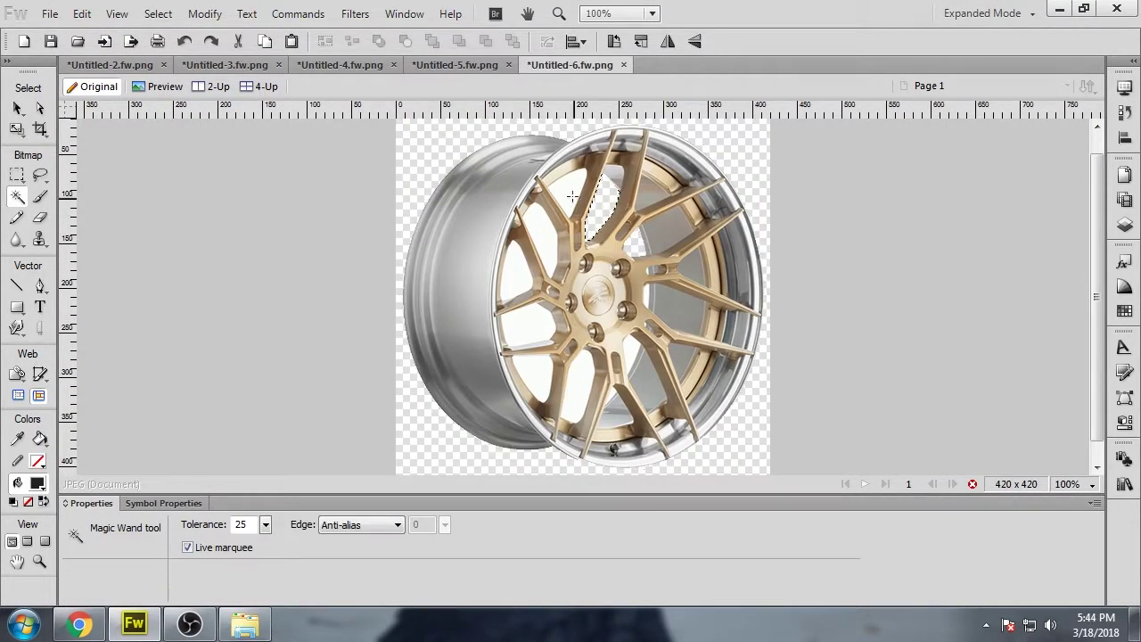
pyautogui.press('Delete')
pyautogui.click(530, 314)
pyautogui.press('Delete')
pyautogui.click(540, 376)
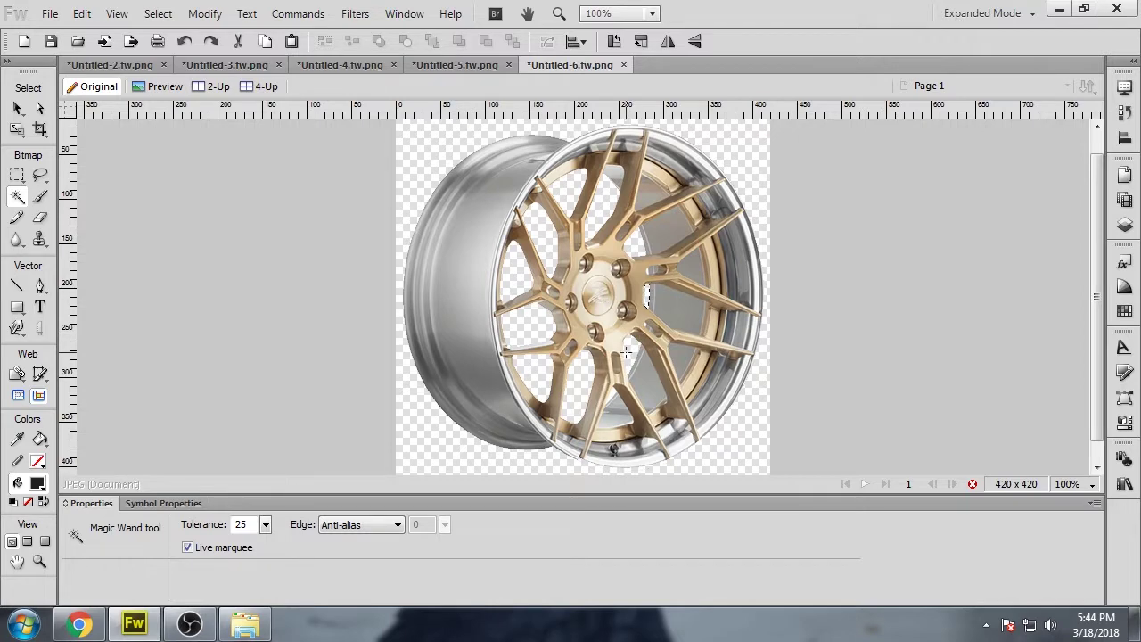
pyautogui.click(17, 106)
pyautogui.click(971, 484)
# - Swap the white-backed wheel in the "5" card for the transparent gold-spoke cut-out
pyautogui.click(111, 65)
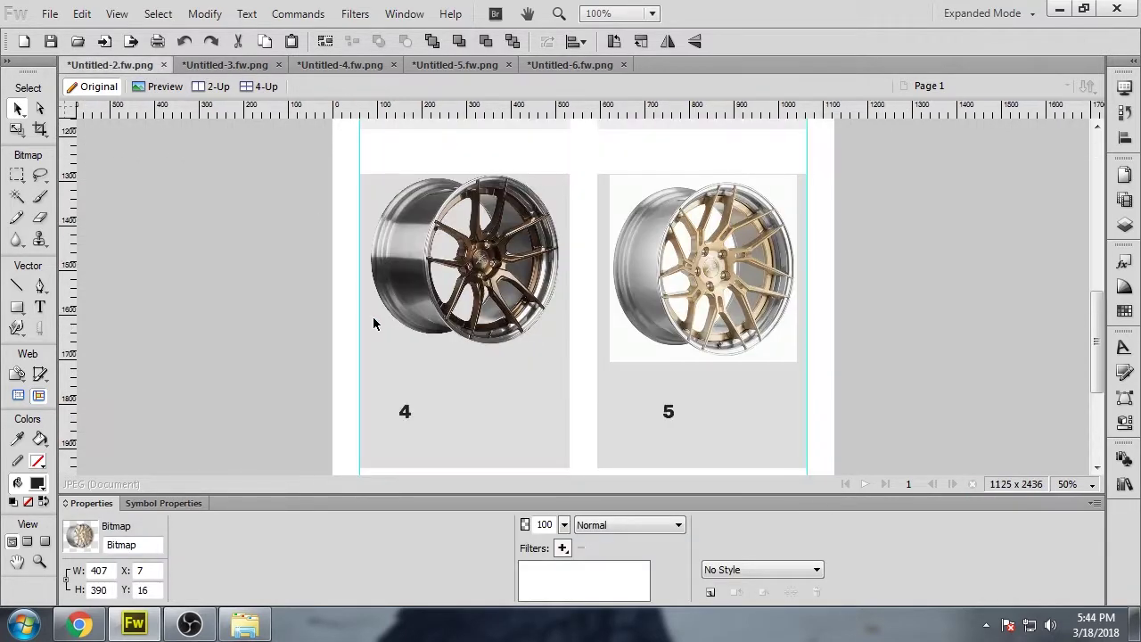
pyautogui.click(685, 280)
pyautogui.moveTo(685, 279); pyautogui.dragTo(722, 240)
pyautogui.click(889, 275)
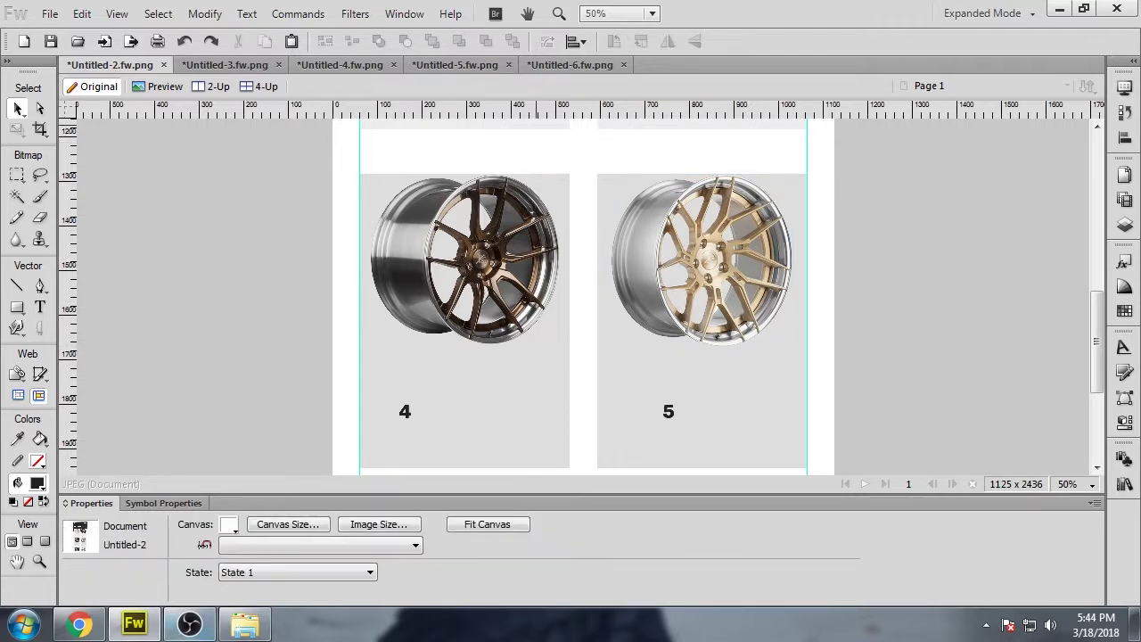
# - Try to copy the bottom row's dark turbine-style wheel into a new 407 × 390 document, discarding that document
pyautogui.scroll(-5, 267, 329)
pyautogui.click(419, 379)
pyautogui.hotkey('ctrl', 'c')
pyautogui.click(78, 16)
pyautogui.click(59, 34)
pyautogui.click(623, 420)
pyautogui.hotkey('ctrl', 'v')
pyautogui.hotkey('ctrl', 'z')
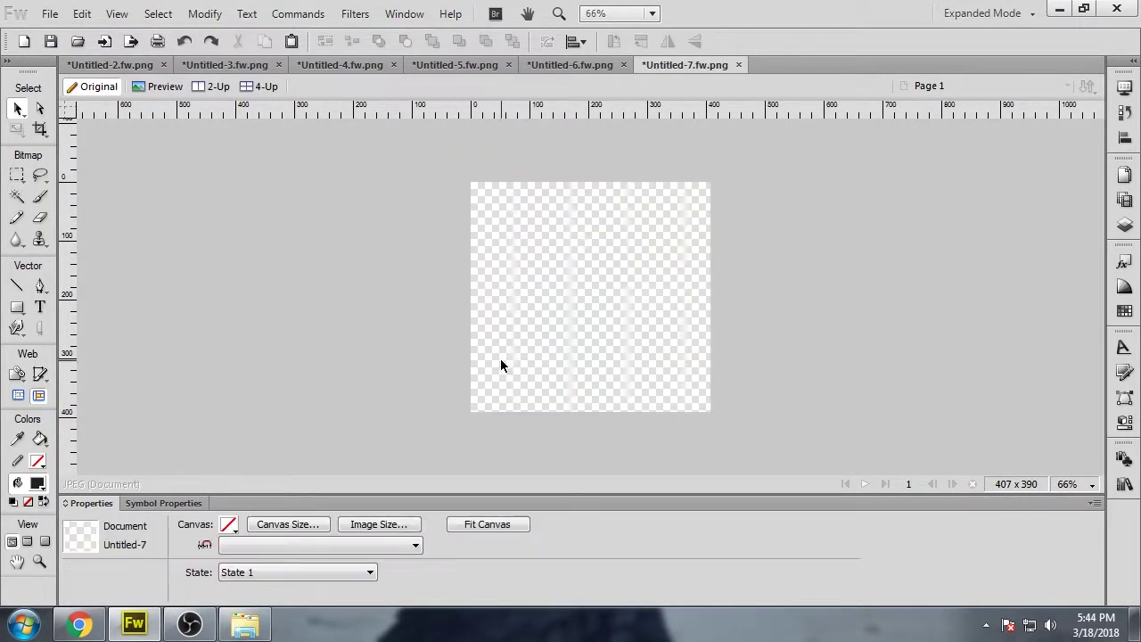
pyautogui.click(109, 64)
pyautogui.hotkey('ctrl', 'c')
pyautogui.click(685, 65)
pyautogui.hotkey('ctrl', 'v')
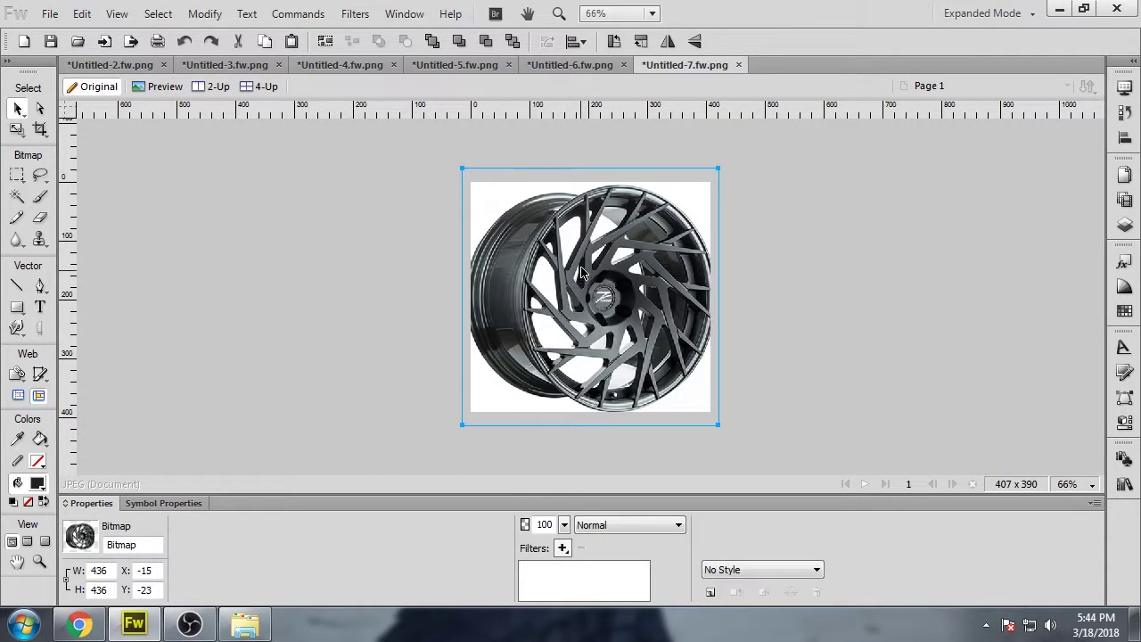
pyautogui.click(739, 65)
pyautogui.click(589, 351)
pyautogui.click(51, 15)
pyautogui.click(62, 37)
pyautogui.click(647, 351)
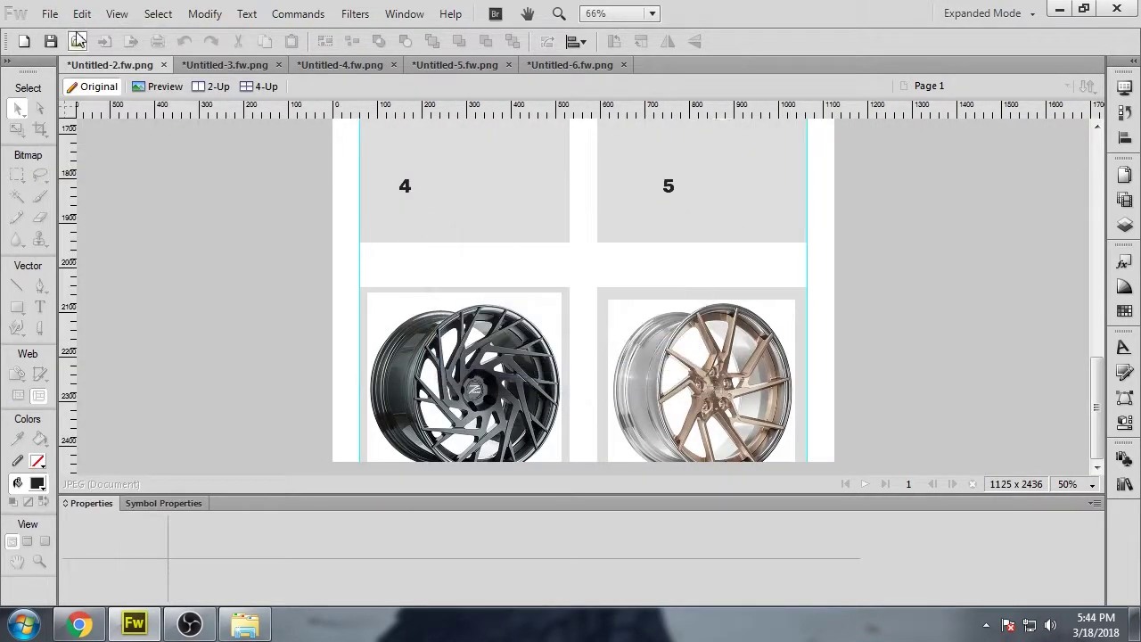
pyautogui.click(51, 15)
pyautogui.click(67, 35)
pyautogui.click(644, 354)
pyautogui.hotkey('ctrl', 'n')
pyautogui.click(646, 352)
# - Save the wheel shop design as Untitled-2.fw.png and deselect all objects
pyautogui.hotkey('ctrl', 'a')
pyautogui.hotkey('ctrl', 's')
pyautogui.click(816, 559)
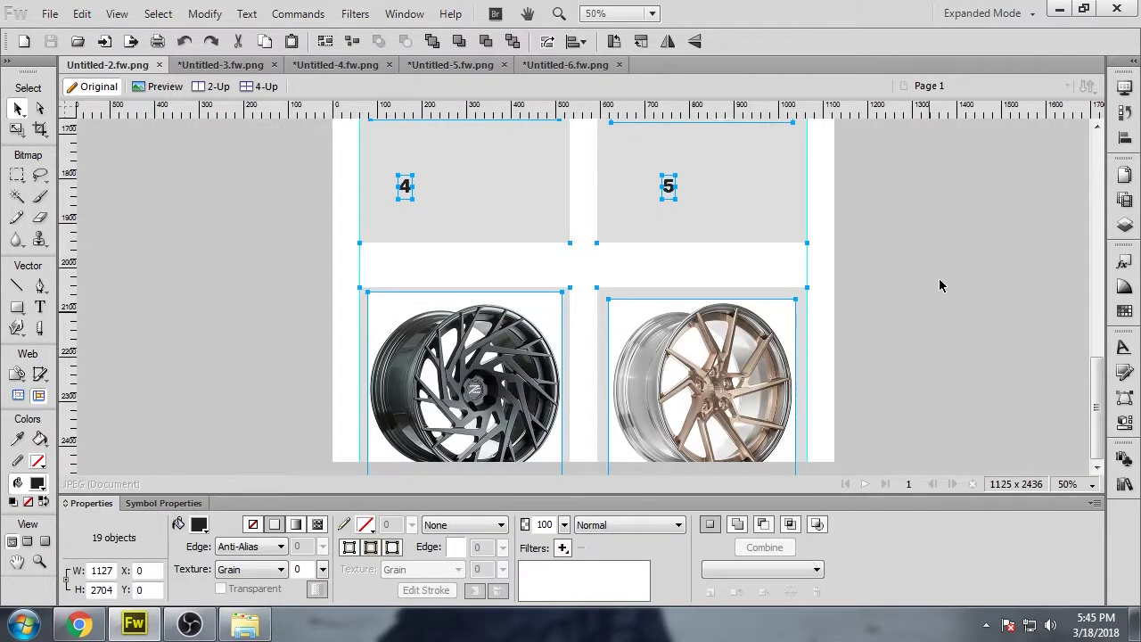
pyautogui.click(939, 274)
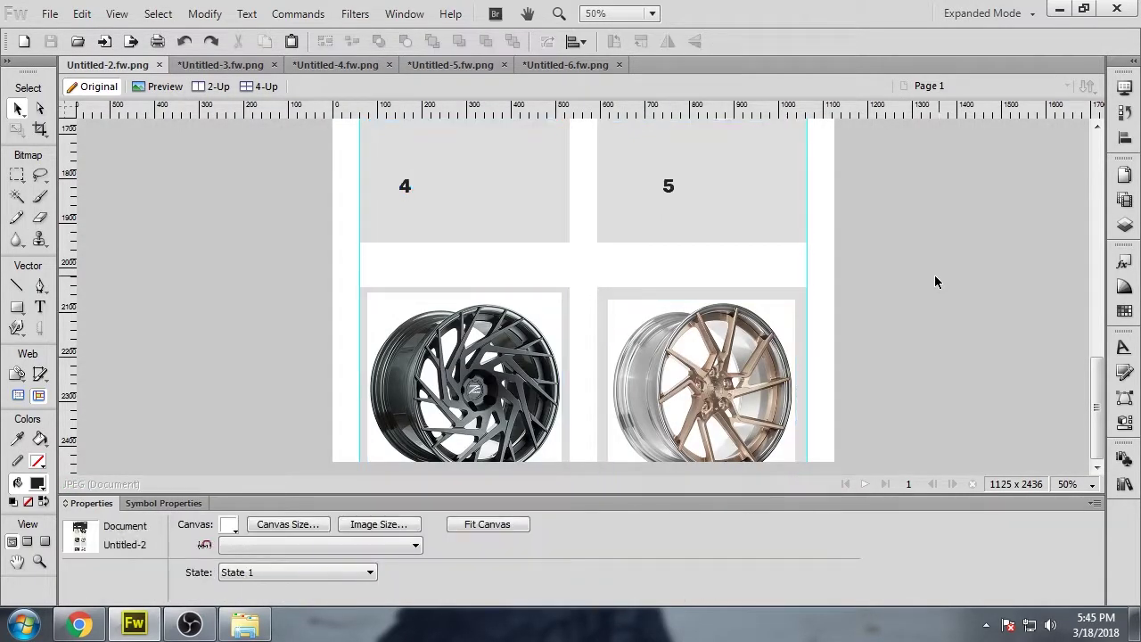
pyautogui.scroll(7, 918, 315)
pyautogui.scroll(-6, 917, 316)
pyautogui.click(539, 383)
pyautogui.click(50, 14)
pyautogui.click(68, 36)
pyautogui.click(630, 418)
pyautogui.hotkey('ctrl', 'v')
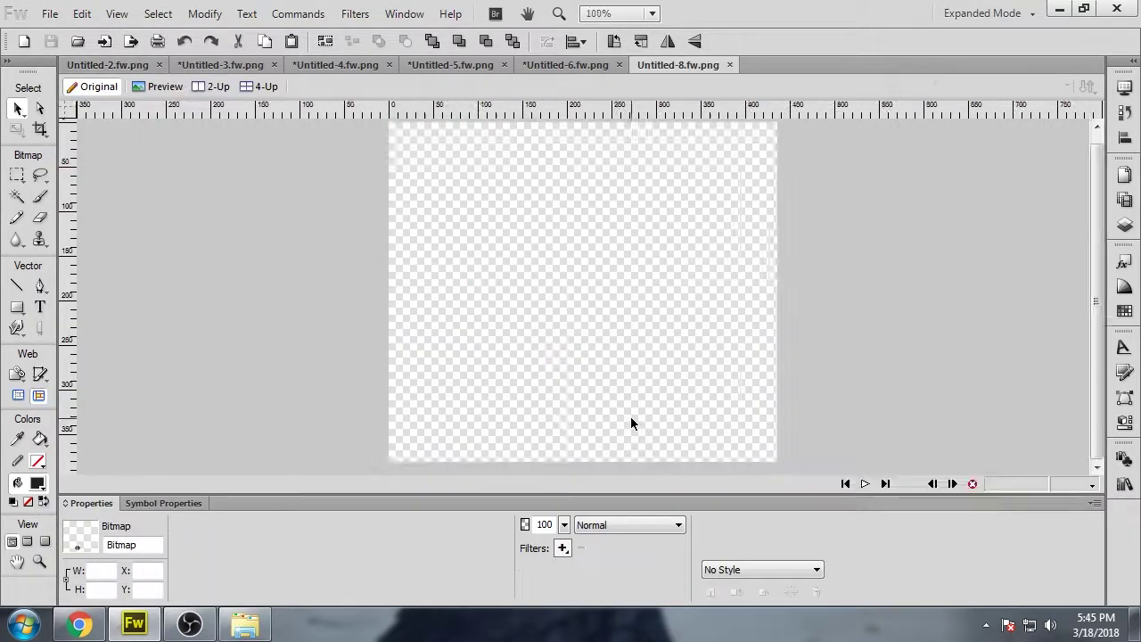
pyautogui.hotkey('ctrl', '=')
pyautogui.hotkey('ctrl', '=')
pyautogui.press('m')
pyautogui.moveTo(714, 388)
pyautogui.mouseDown()
pyautogui.moveTo(714, 376)
pyautogui.moveTo(713, 391)
pyautogui.mouseUp()
pyautogui.click(973, 485)
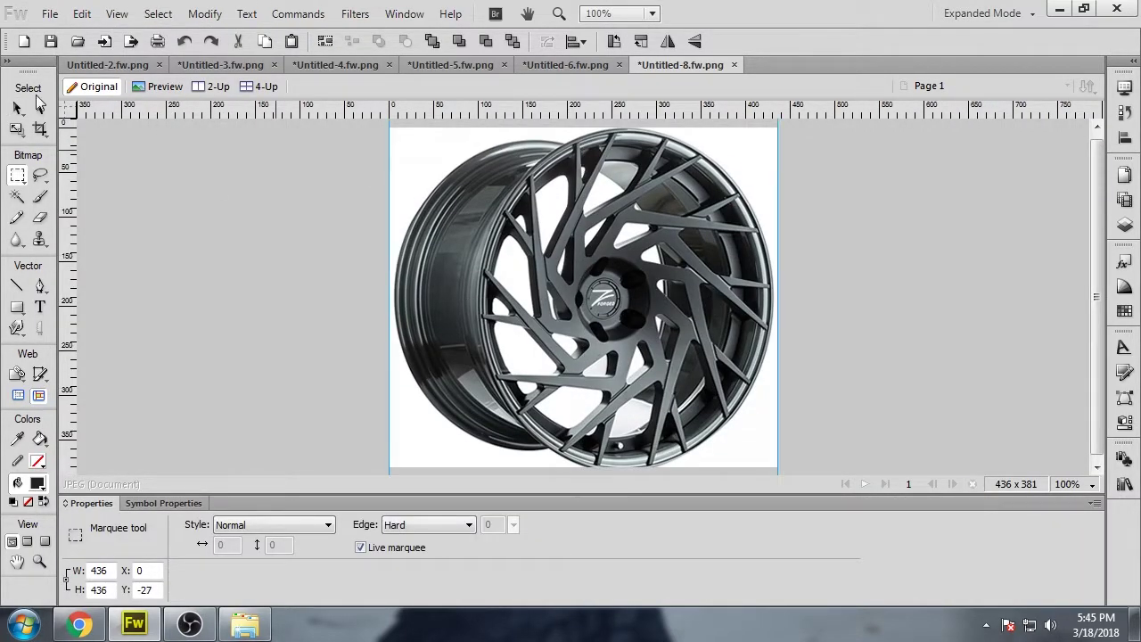
pyautogui.click(18, 108)
pyautogui.hotkey('ctrl', 'x')
pyautogui.click(734, 65)
# - Move the bottom row's dark turbine-style wheel fully onto the canvas and copy it into a new transparent 436 × 436 document
pyautogui.click(583, 348)
pyautogui.moveTo(514, 470); pyautogui.dragTo(515, 361)
pyautogui.hotkey('ctrl', 'c')
pyautogui.hotkey('ctrl', 'n')
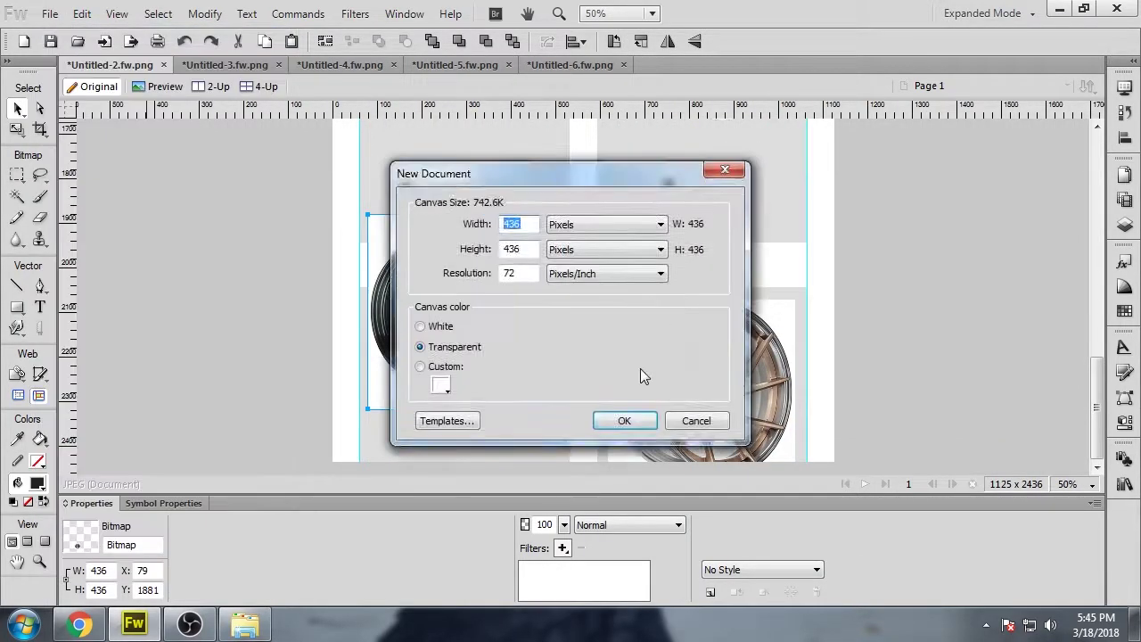
pyautogui.press('Return')
pyautogui.hotkey('ctrl', 'v')
pyautogui.hotkey('ctrl', '-')
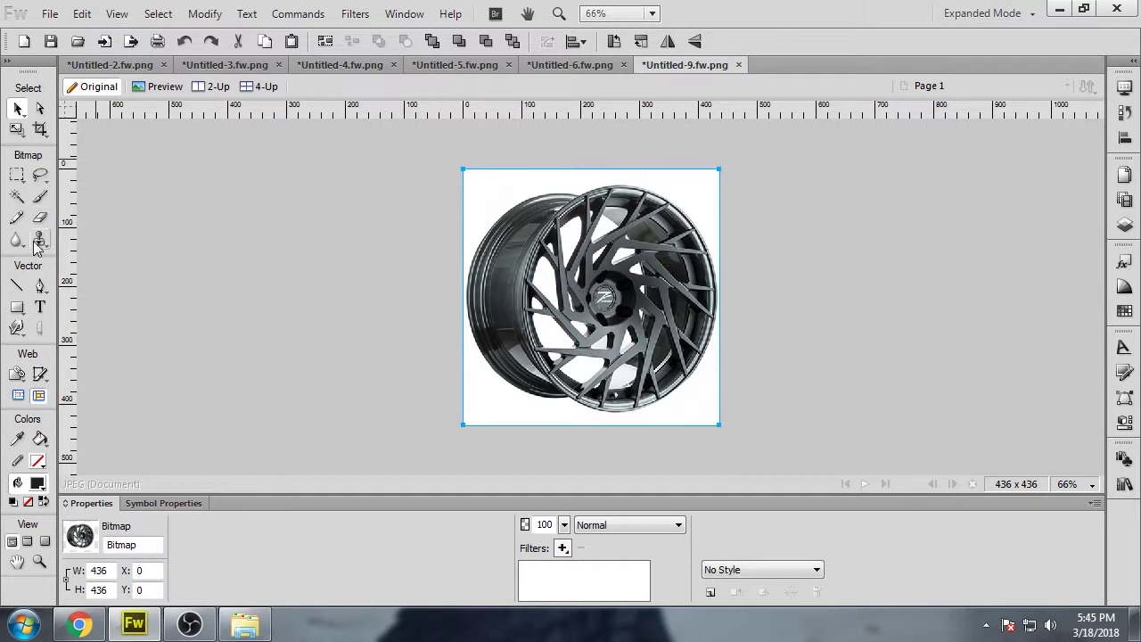
# - Erase the white background and spoke gaps of the dark turbine-style wheel with the Magic Wand at tolerance 25
pyautogui.click(17, 196)
pyautogui.click(496, 188)
pyautogui.press('Delete')
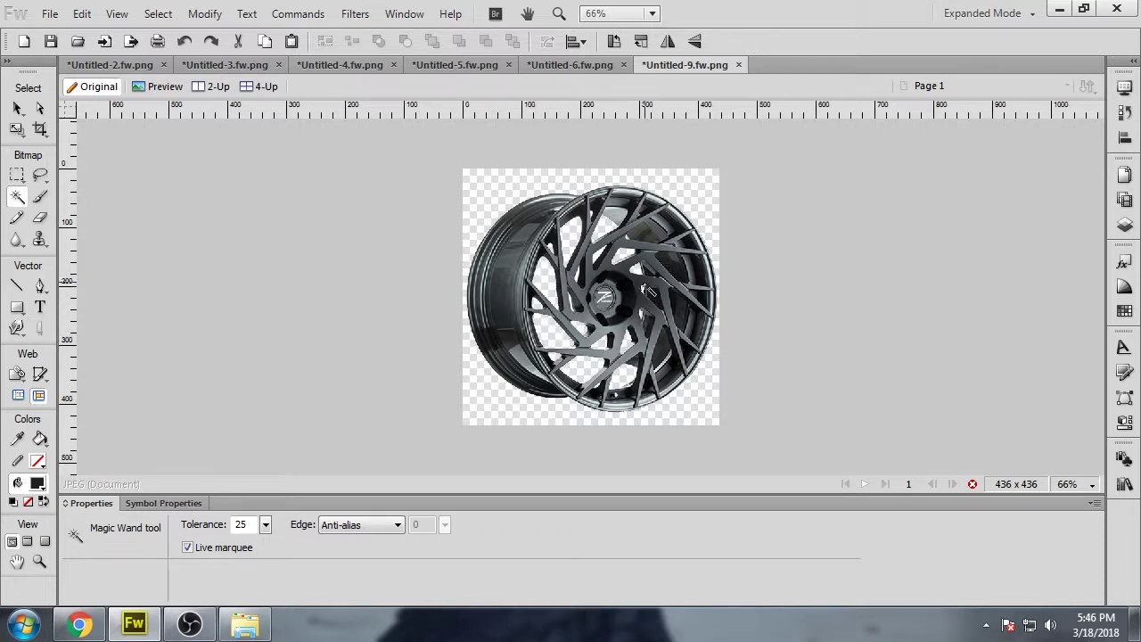
# - Swap the white-backed turbine-style wheel in its bottom-row card for the transparent cut-out
pyautogui.click(15, 110)
pyautogui.hotkey('ctrl', 'a')
pyautogui.hotkey('ctrl', 'c')
pyautogui.hotkey('ctrl', 'Tab')
pyautogui.hotkey('ctrl', 'v')
pyautogui.moveTo(445, 321); pyautogui.dragTo(456, 374)
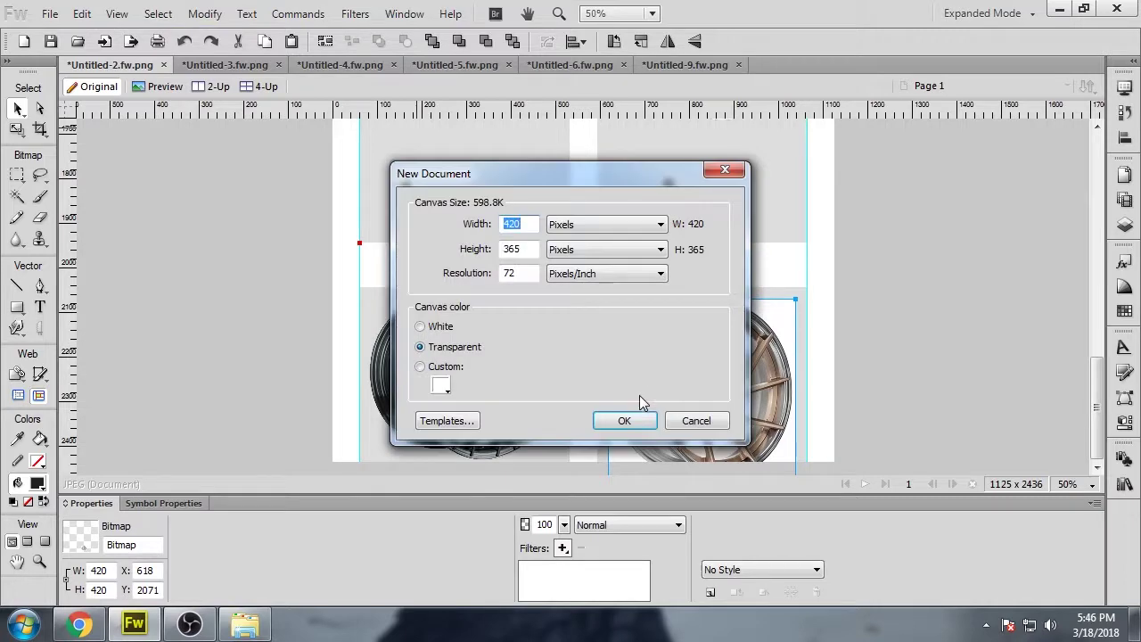
# - Move the bottom row's rose-gold-spoke wheel fully onto the canvas and copy it into a new transparent 420 × 420 document
pyautogui.press('Return')
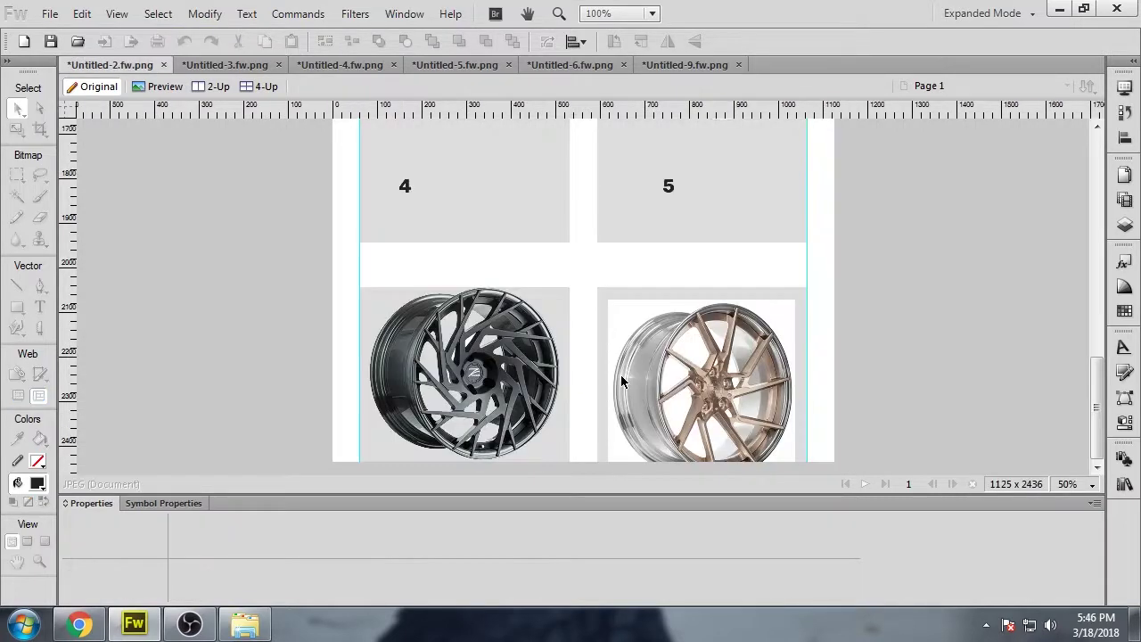
pyautogui.moveTo(619, 383); pyautogui.dragTo(622, 338)
pyautogui.hotkey('ctrl', 'n')
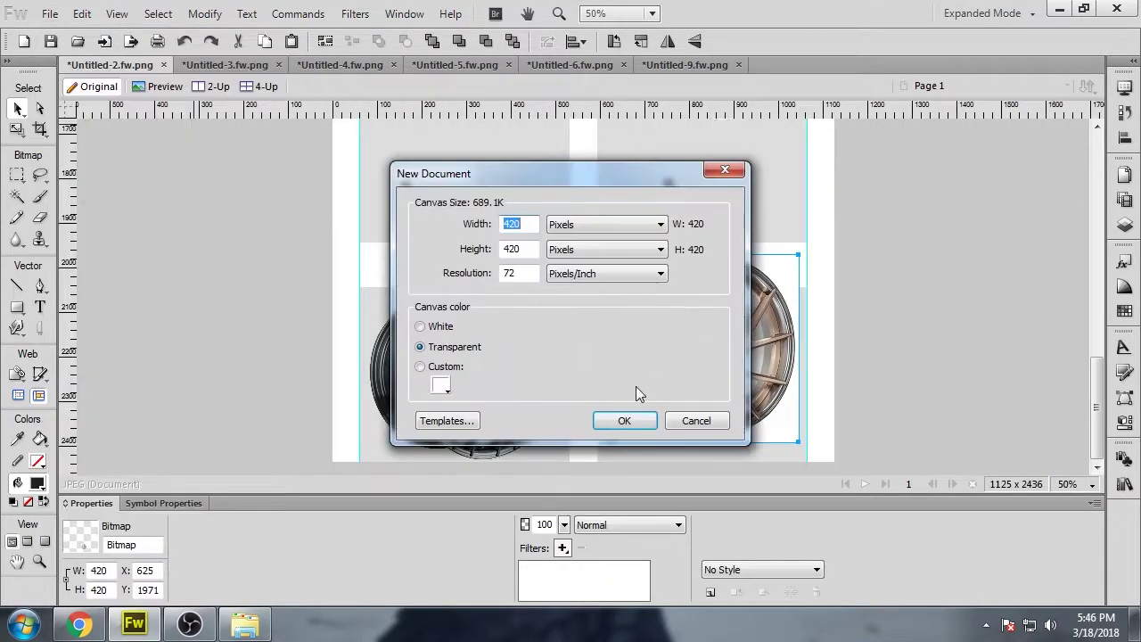
pyautogui.press('Return')
pyautogui.hotkey('ctrl', 'v')
# - Erase the white background and spoke gaps of the rose-gold-spoke wheel with the Magic Wand at tolerance 25
pyautogui.click(17, 196)
pyautogui.click(499, 214)
pyautogui.press('Delete')
pyautogui.click(620, 365)
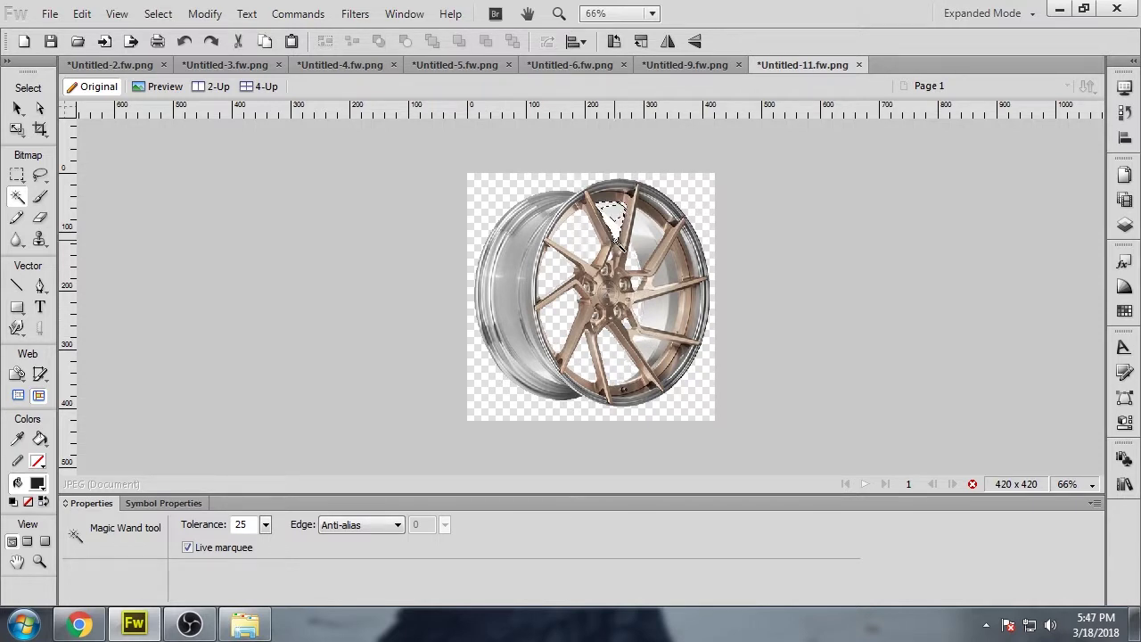
pyautogui.press('Delete')
pyautogui.press('v')
pyautogui.click(936, 468)
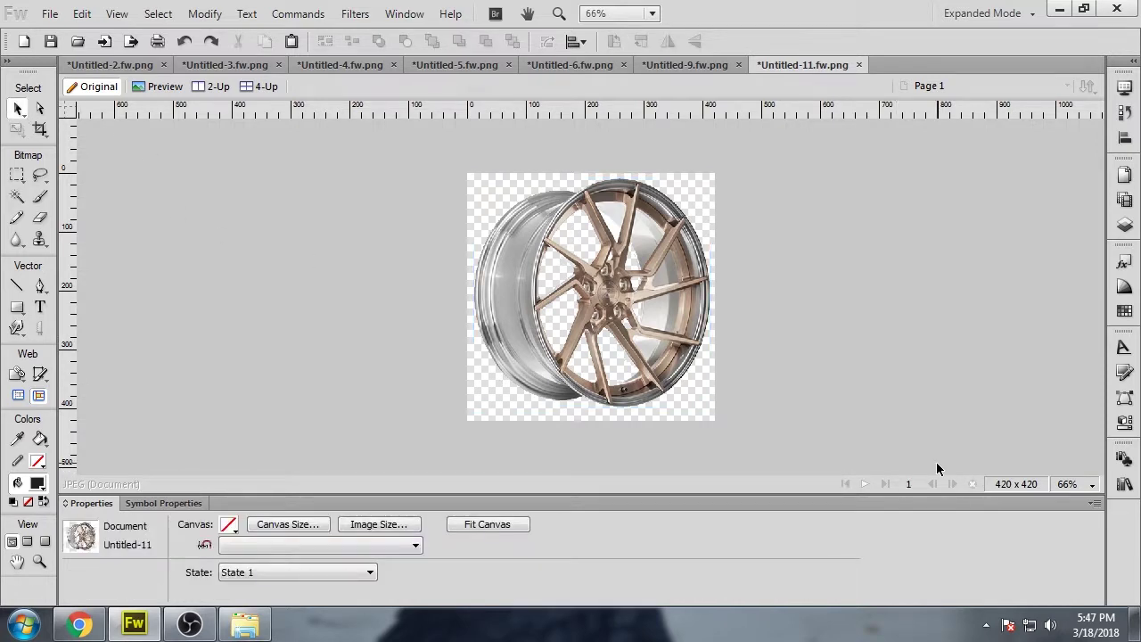
# - Replace the white-backed rose-gold-spoke wheel in its bottom-row card with the transparent cut-out, placed at X 625, Y 2044
pyautogui.click(602, 294)
pyautogui.click(110, 65)
pyautogui.click(708, 366)
pyautogui.press('Delete')
pyautogui.hotkey('ctrl', 'v')
pyautogui.moveTo(565, 287); pyautogui.dragTo(680, 377)
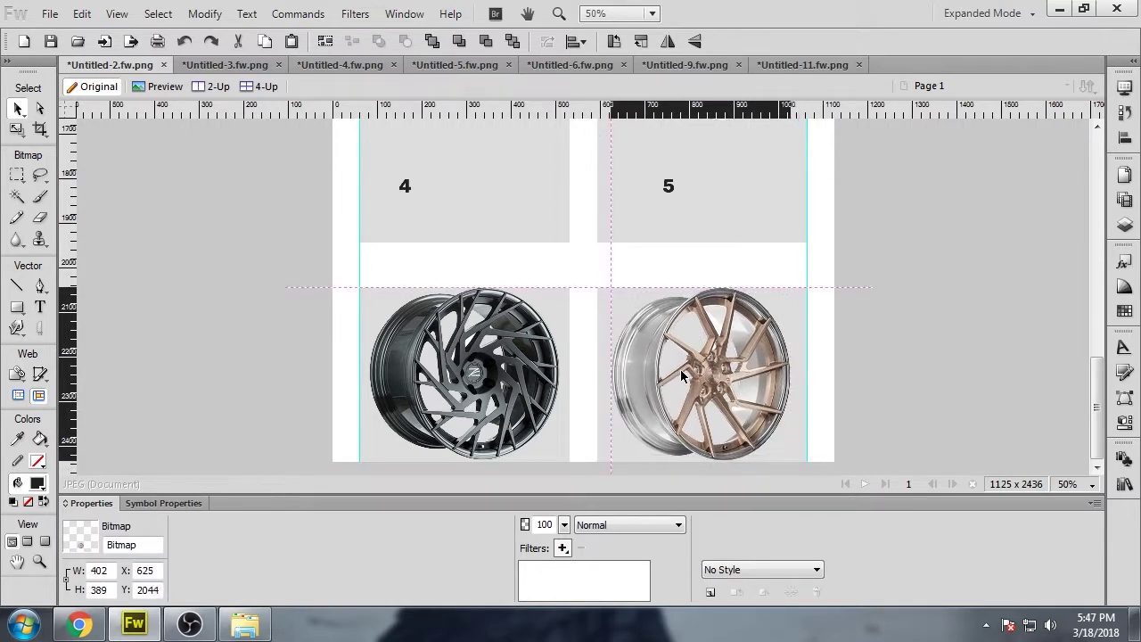
pyautogui.click(885, 372)
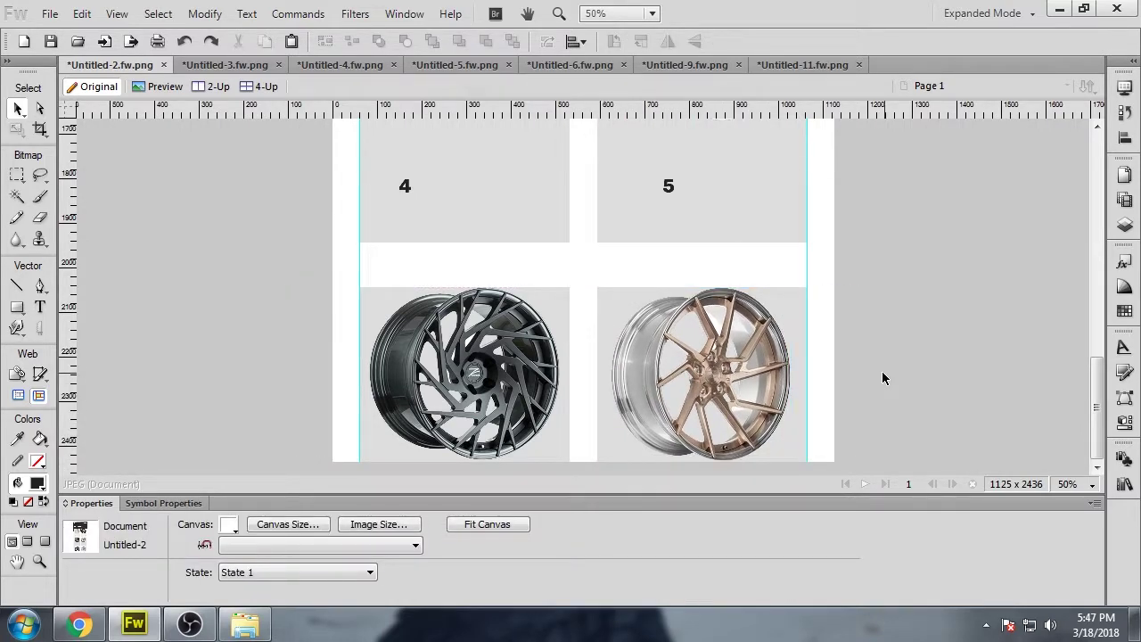
# - Try nudging the gold wheel in the "ZP. FORGED 1" card upward, and undo the move
pyautogui.scroll(5, 882, 378)
pyautogui.click(688, 266)
pyautogui.scroll(6, 973, 389)
pyautogui.click(509, 296)
pyautogui.hotkey('shift', 'Up')
pyautogui.hotkey('shift', 'Up')
pyautogui.hotkey('shift', 'Up')
pyautogui.hotkey('shift', 'Up')
pyautogui.hotkey('ctrl', 'z')
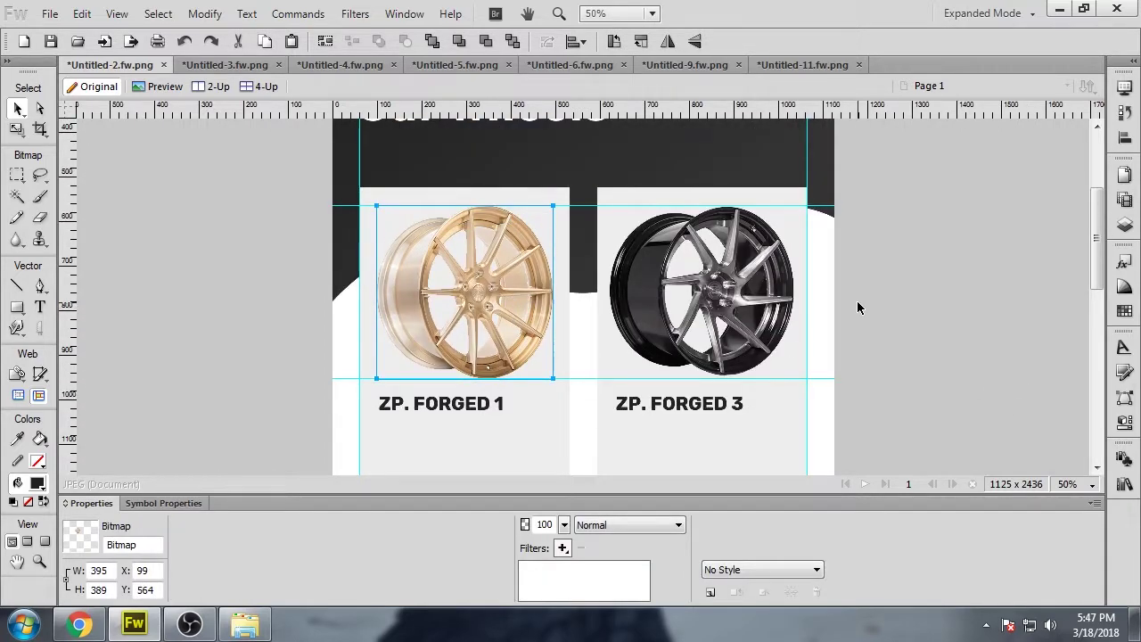
# - Raise the top row's gold wheel to Y 556 and black wheel to Y 557, and move the upper guide to their top edges
pyautogui.moveTo(730, 294); pyautogui.dragTo(730, 287)
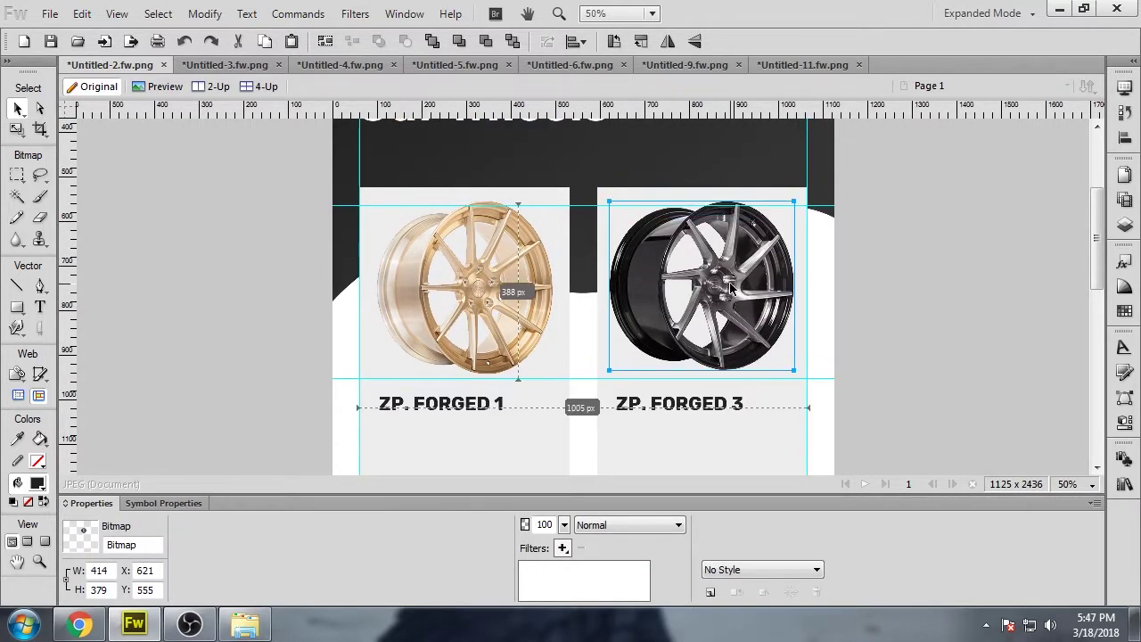
pyautogui.press('Down')
pyautogui.press('Down')
pyautogui.scroll(3, 731, 245)
pyautogui.moveTo(734, 335); pyautogui.dragTo(735, 326)
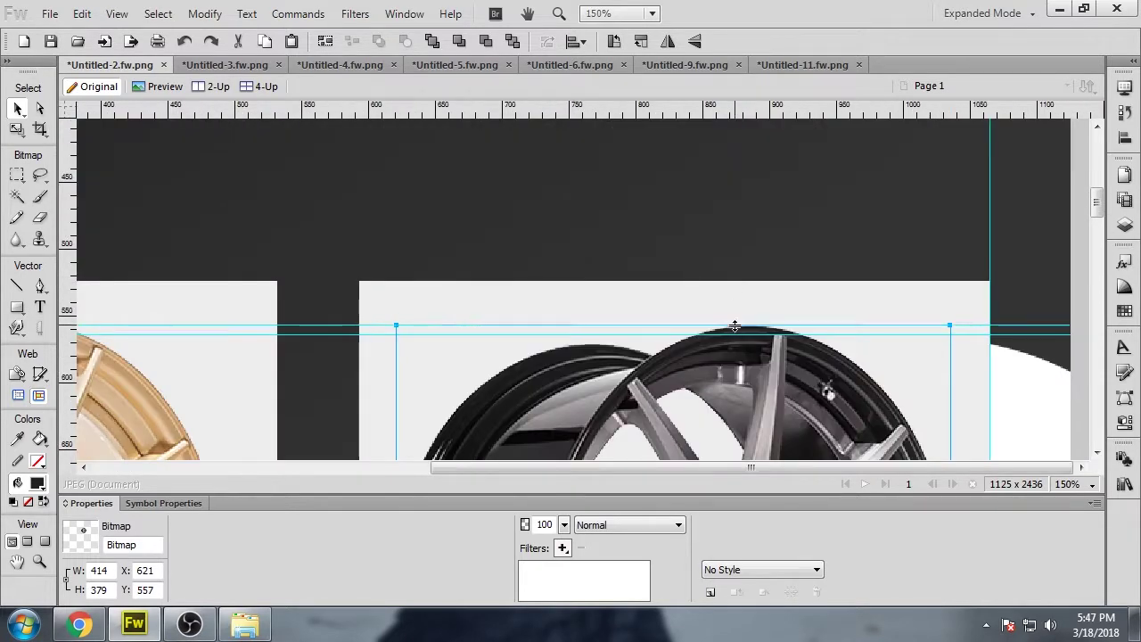
pyautogui.moveTo(751, 466); pyautogui.dragTo(607, 466)
pyautogui.click(277, 417)
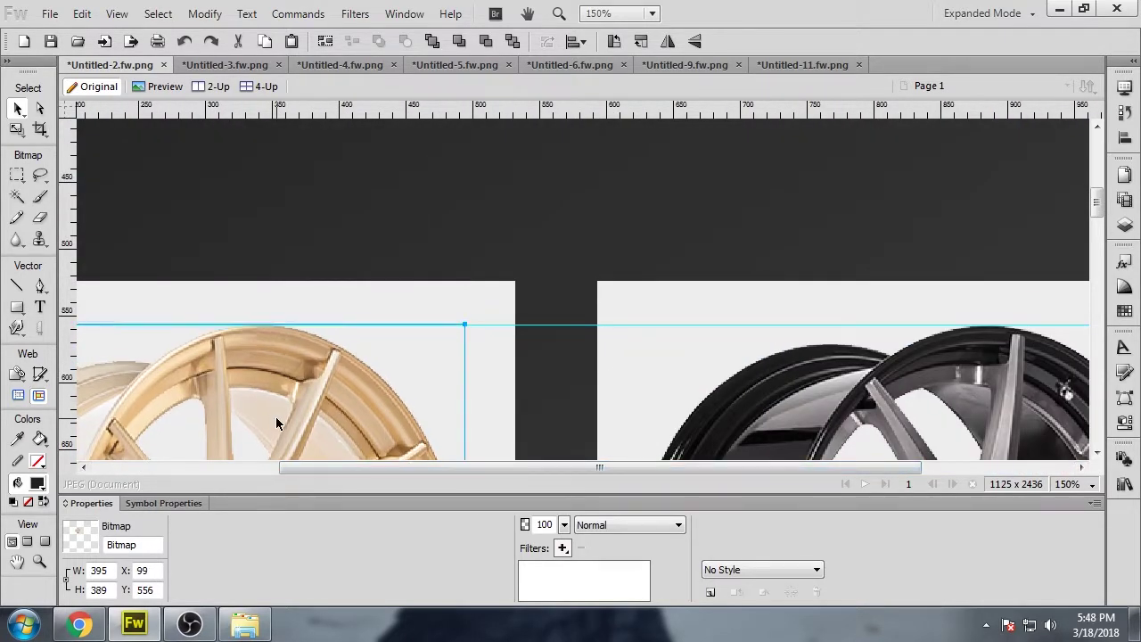
pyautogui.click(539, 305)
pyautogui.hotkey('ctrl', '-')
pyautogui.hotkey('ctrl', '-')
pyautogui.click(959, 414)
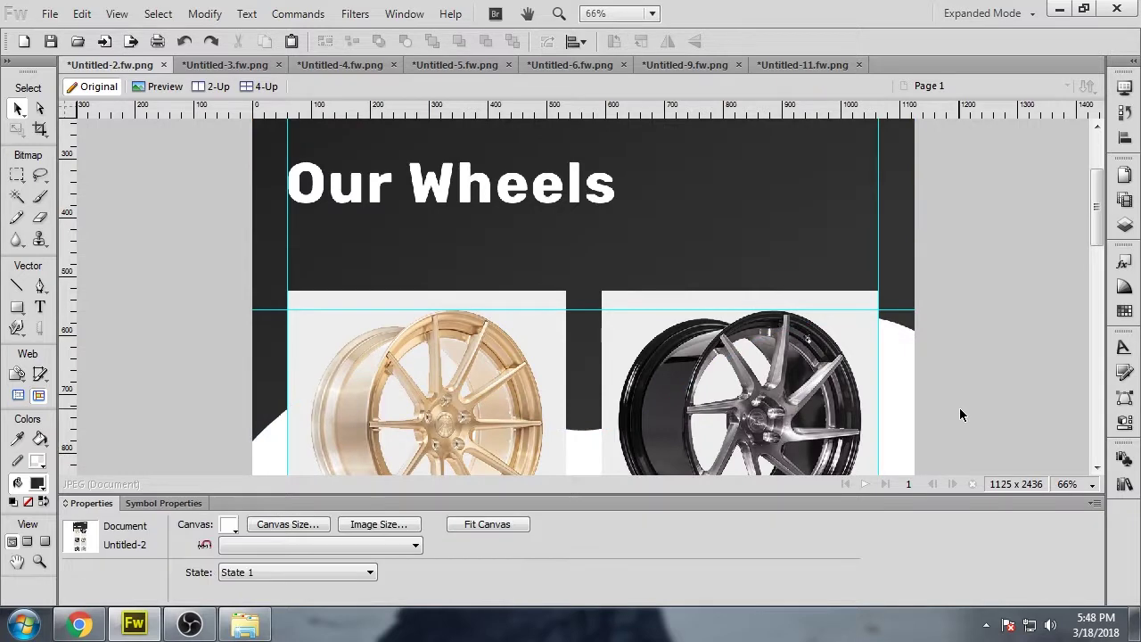
# - Lower the black wheel in the "ZP. FORGED 3" card to Y 565, just above the lower guide
pyautogui.scroll(-3, 959, 413)
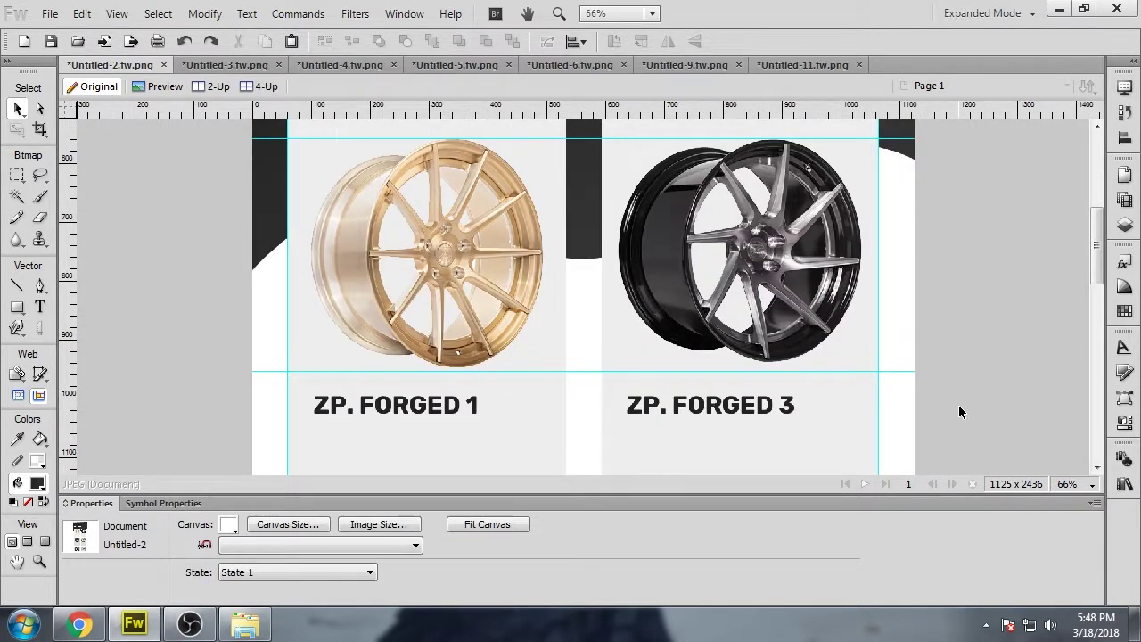
pyautogui.click(392, 294)
pyautogui.click(668, 285)
pyautogui.click(346, 286)
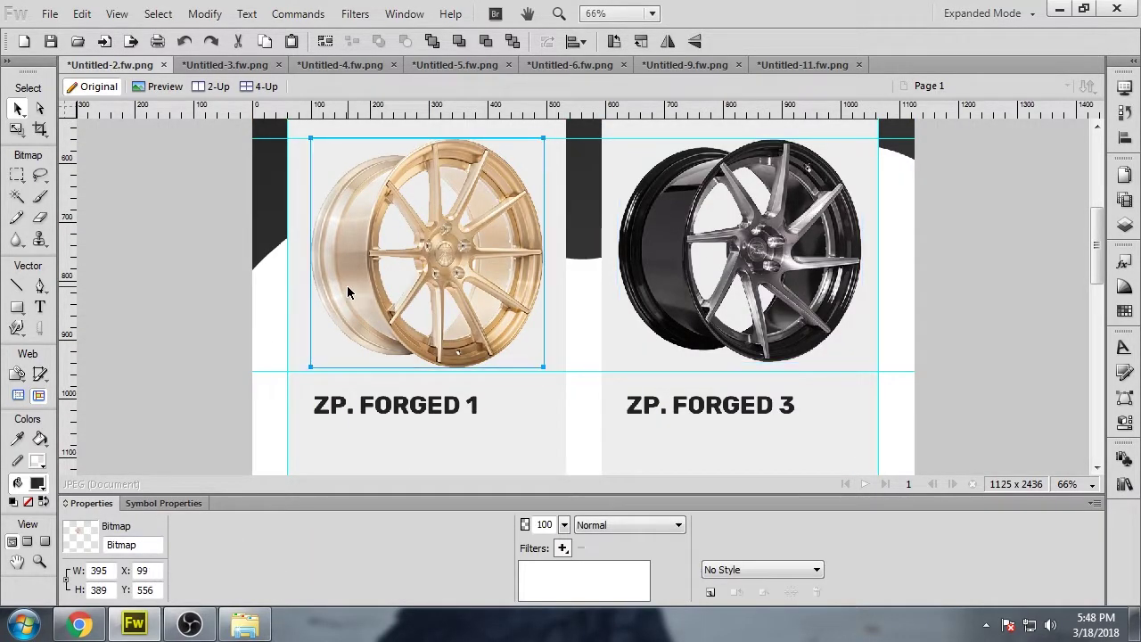
pyautogui.click(958, 322)
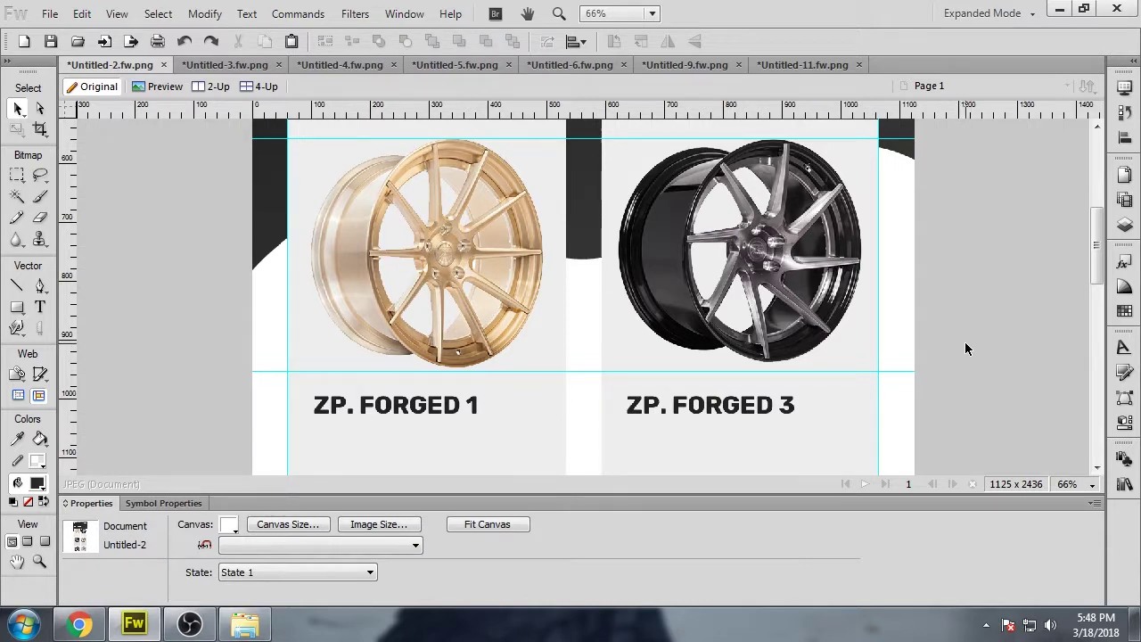
pyautogui.moveTo(660, 262); pyautogui.dragTo(661, 265)
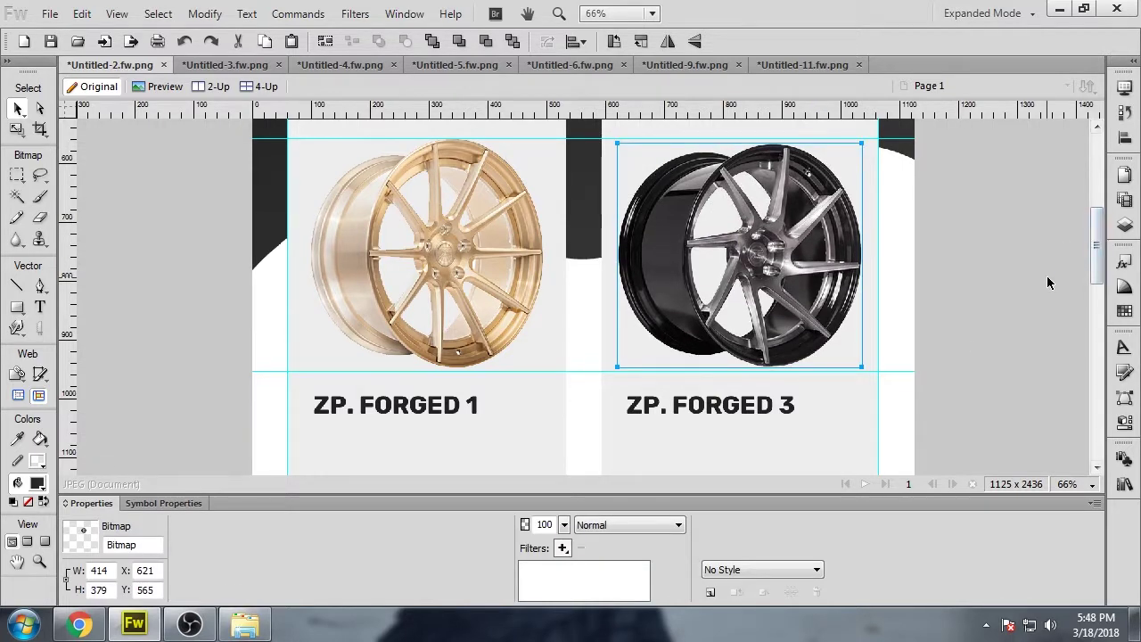
pyautogui.click(1047, 278)
# - Compare the placement of the wheels within their cards across all three rows
pyautogui.scroll(-10, 1047, 282)
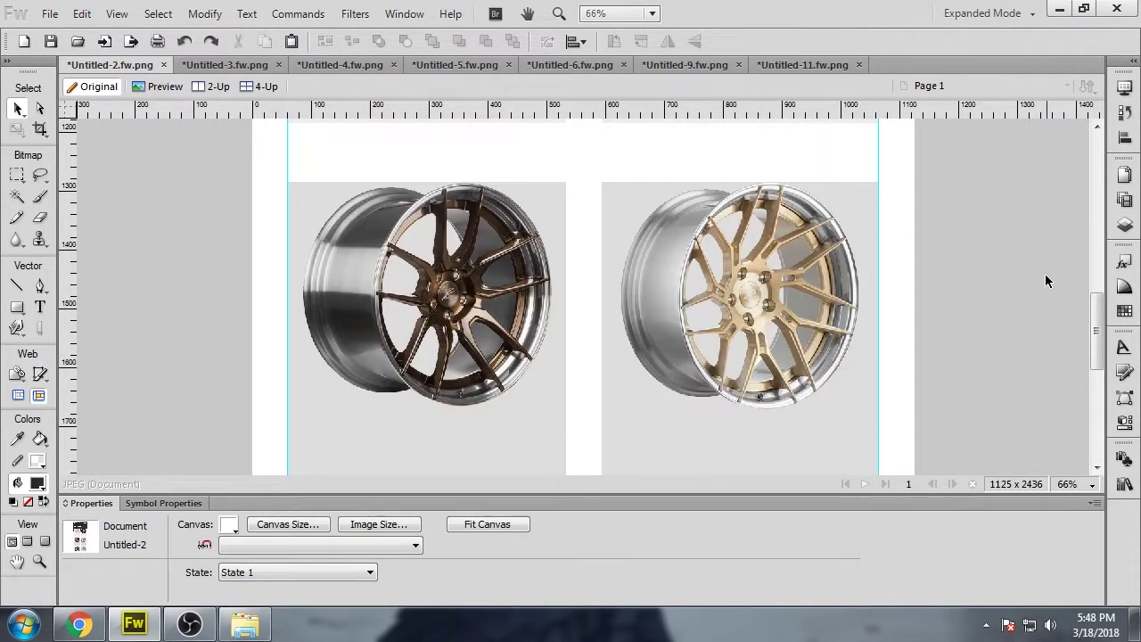
pyautogui.scroll(-6, 1045, 279)
pyautogui.scroll(8, 1044, 280)
pyautogui.scroll(6, 1047, 281)
pyautogui.scroll(2, 1047, 282)
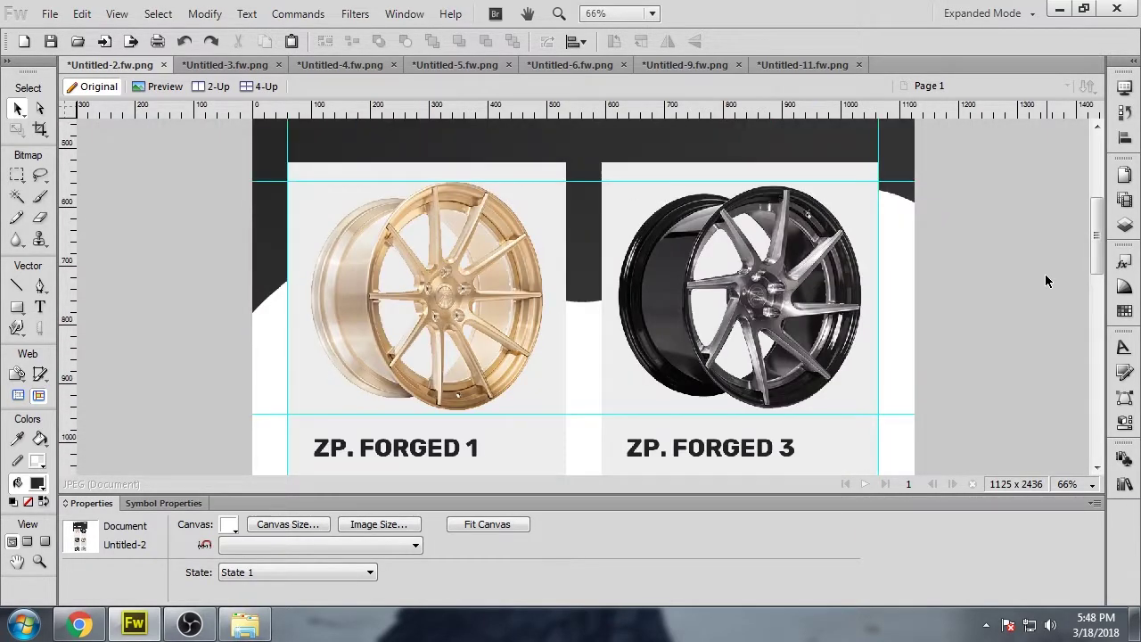
pyautogui.click(427, 282)
pyautogui.click(1036, 350)
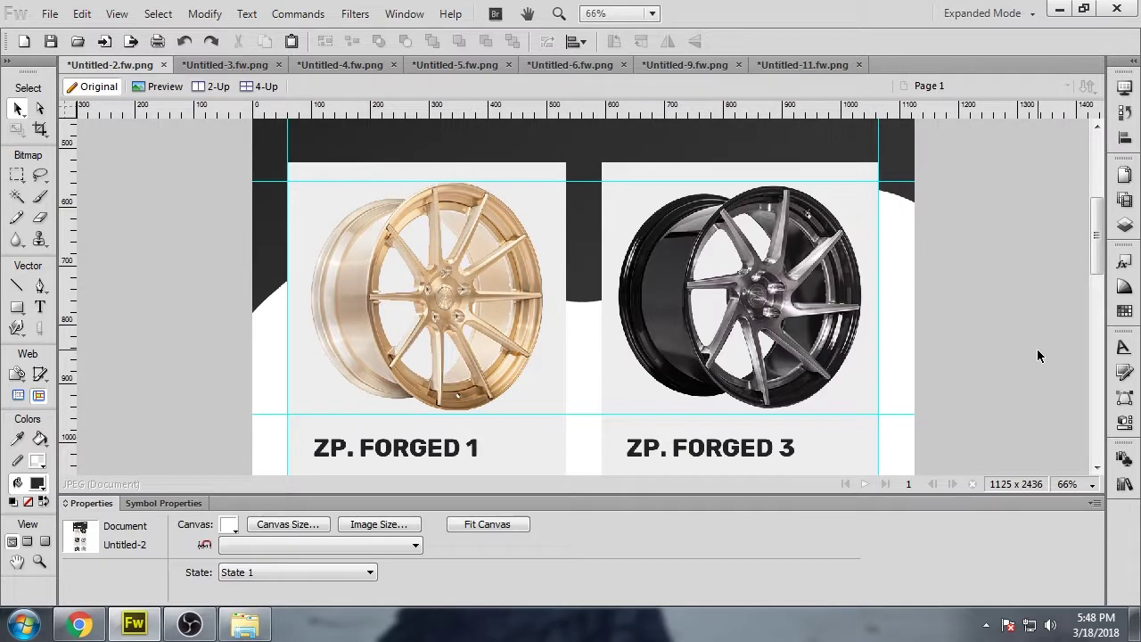
pyautogui.click(432, 265)
pyautogui.click(940, 365)
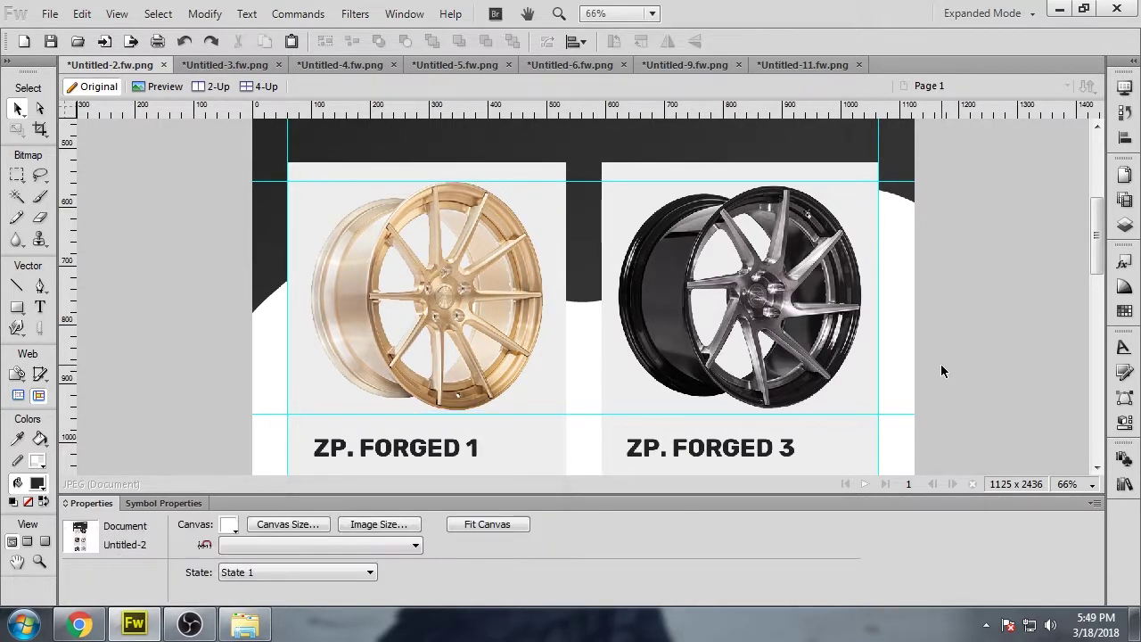
# - Move both wheels in the "4" and "5" cards down 30 px together
pyautogui.scroll(-3, 942, 371)
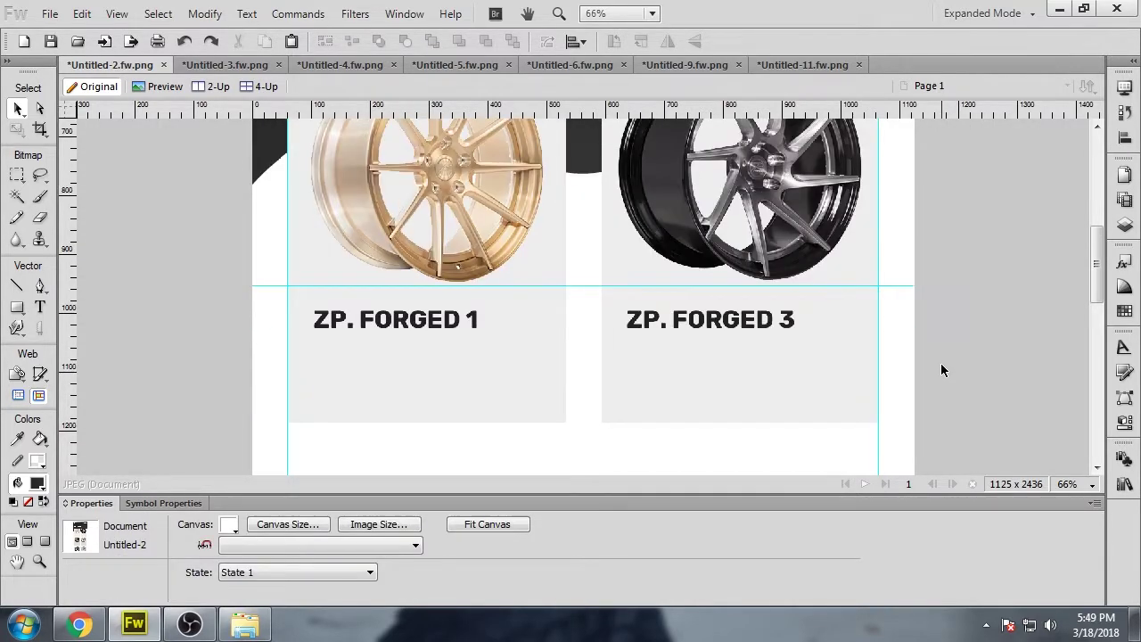
pyautogui.scroll(-6, 940, 370)
pyautogui.click(658, 336)
pyautogui.keyDown('shift'); pyautogui.click(499, 328); pyautogui.keyUp('shift')
pyautogui.hotkey('shift', 'Down')
pyautogui.hotkey('shift', 'Down')
pyautogui.hotkey('shift', 'Down')
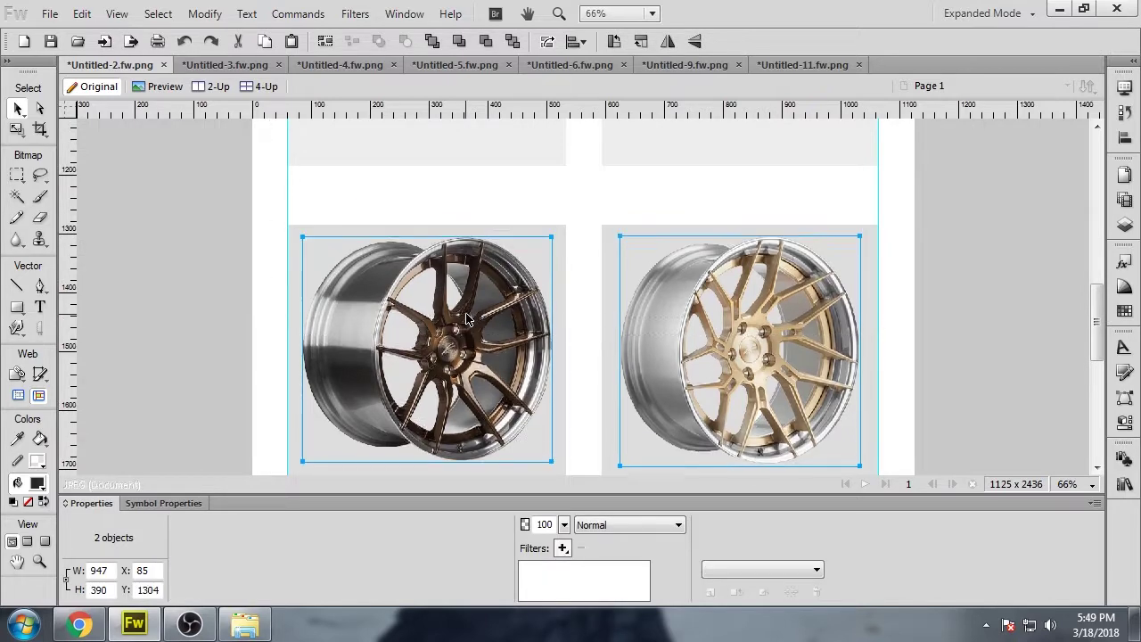
pyautogui.click(986, 316)
# - Move both wheels of the bottom row down 30 px together, to Y 2074
pyautogui.scroll(-2, 986, 315)
pyautogui.scroll(-8, 986, 316)
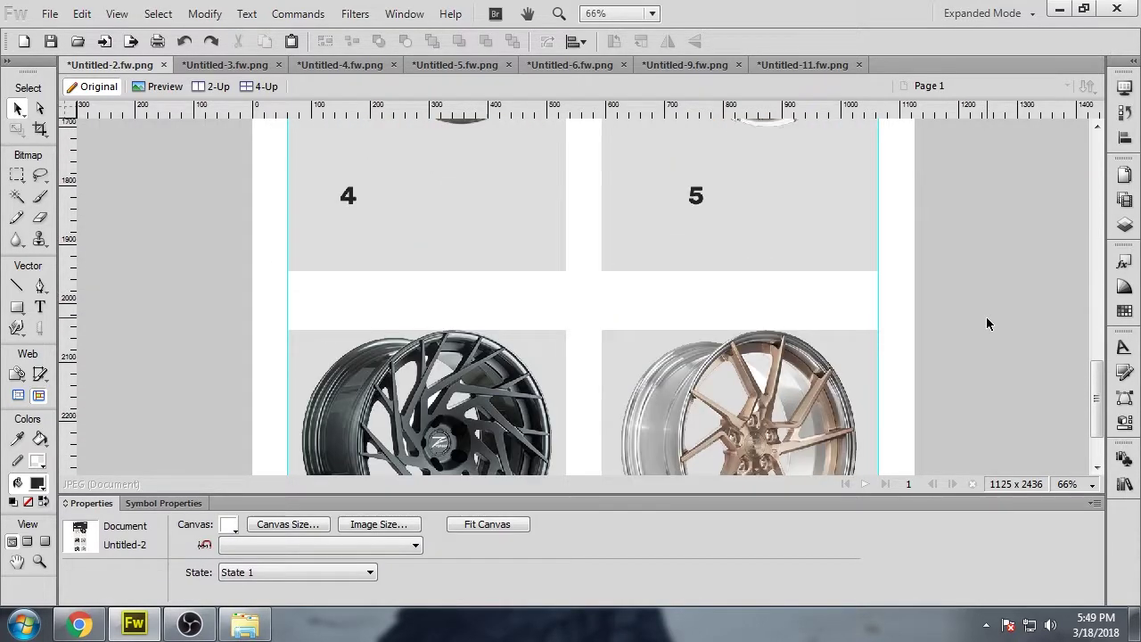
pyautogui.keyDown('shift'); pyautogui.click(786, 346); pyautogui.keyUp('shift')
pyautogui.keyDown('shift'); pyautogui.click(424, 353); pyautogui.keyUp('shift')
pyautogui.hotkey('shift', 'Down')
pyautogui.hotkey('shift', 'Down')
pyautogui.hotkey('shift', 'Down')
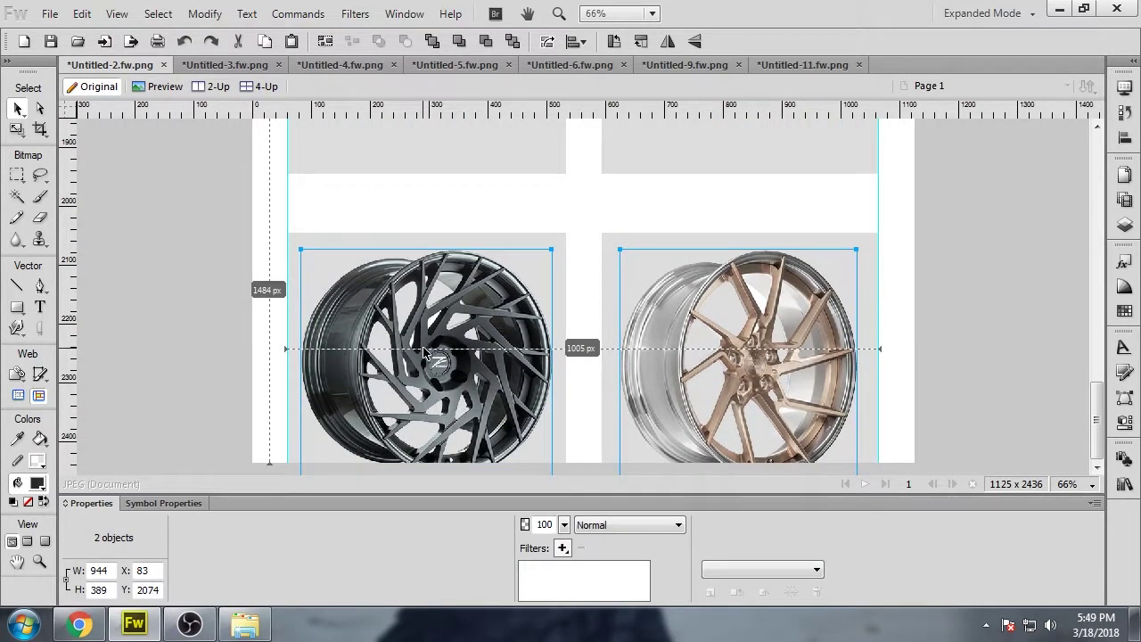
pyautogui.click(965, 282)
# - Review the whole screen layout from the status bar and heading down to the bottom row of wheel cards
pyautogui.scroll(11, 960, 303)
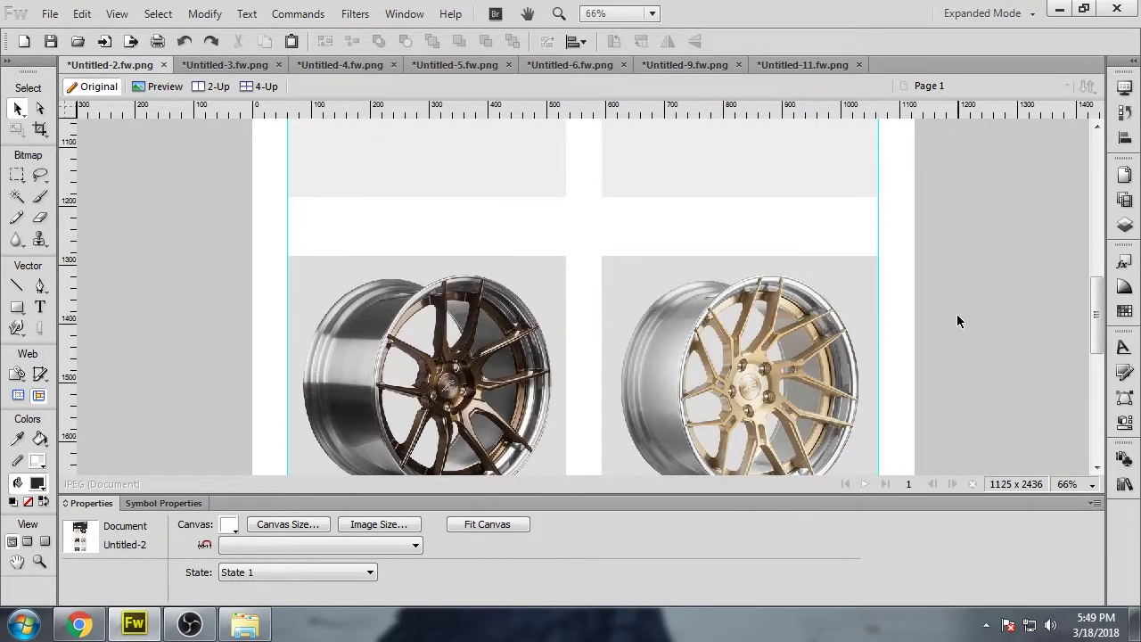
pyautogui.hotkey('ctrl', '-')
pyautogui.scroll(6, 955, 321)
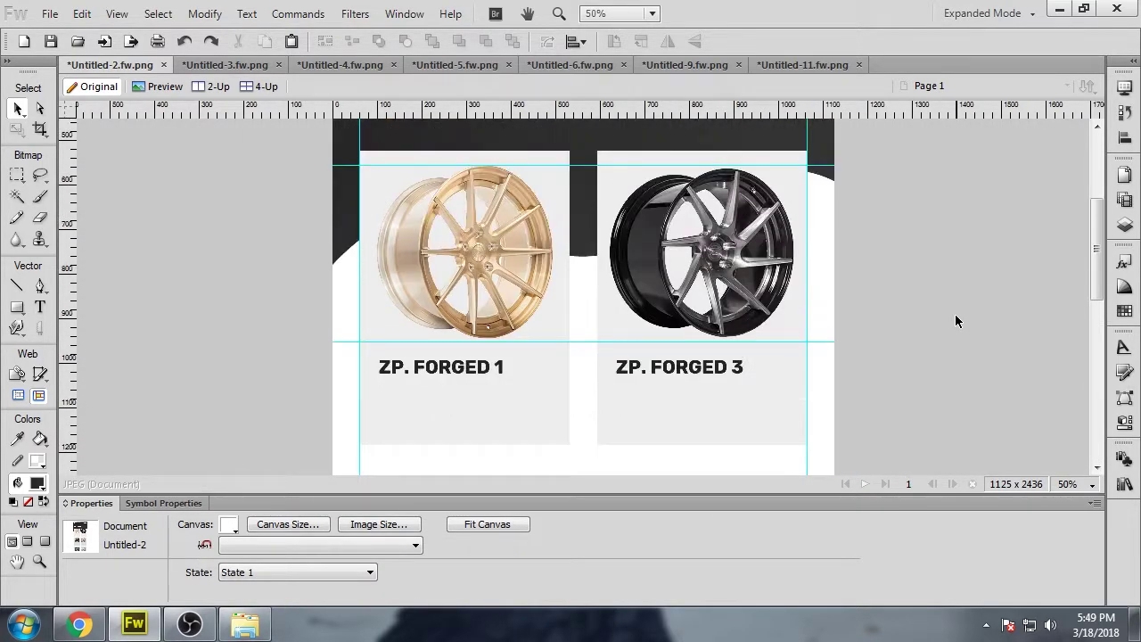
pyautogui.scroll(5, 955, 314)
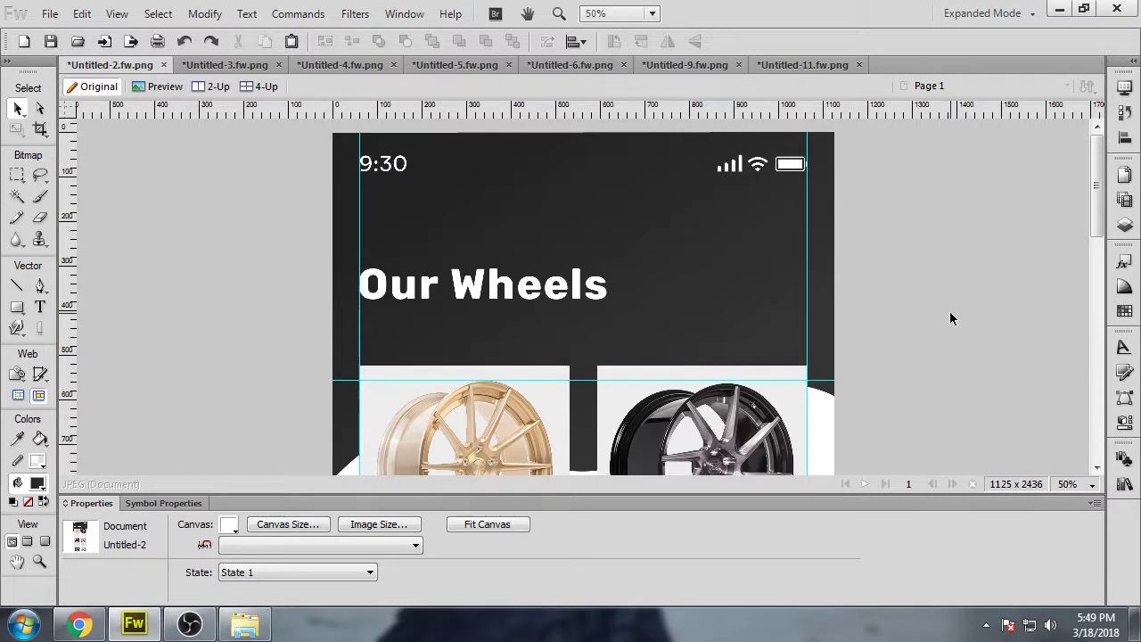
pyautogui.scroll(-5, 941, 314)
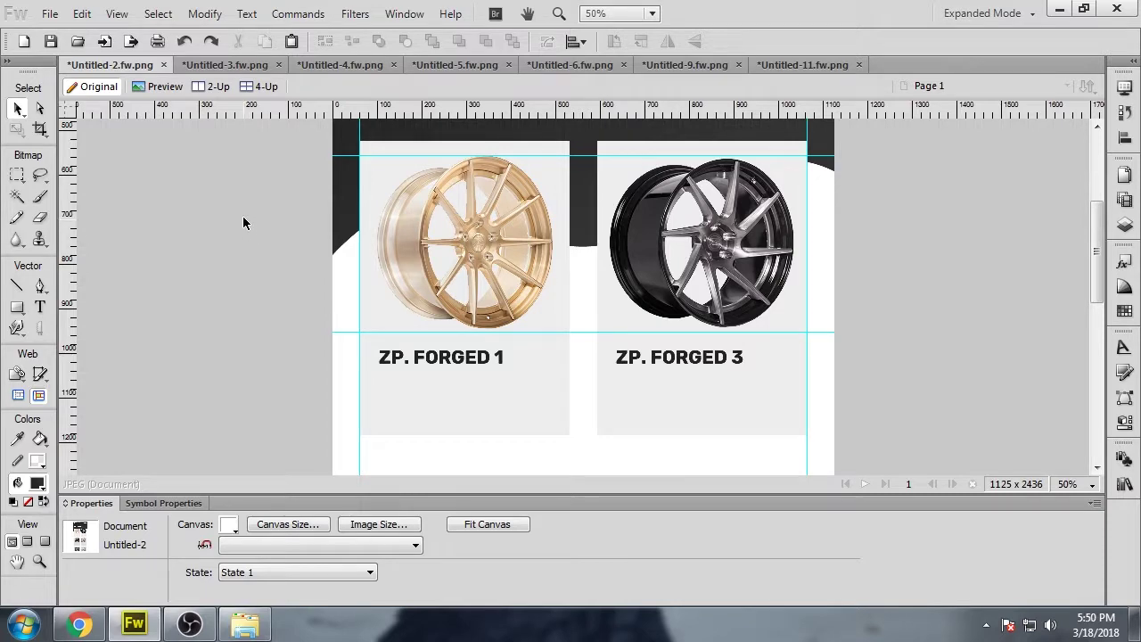
pyautogui.scroll(-8, 180, 292)
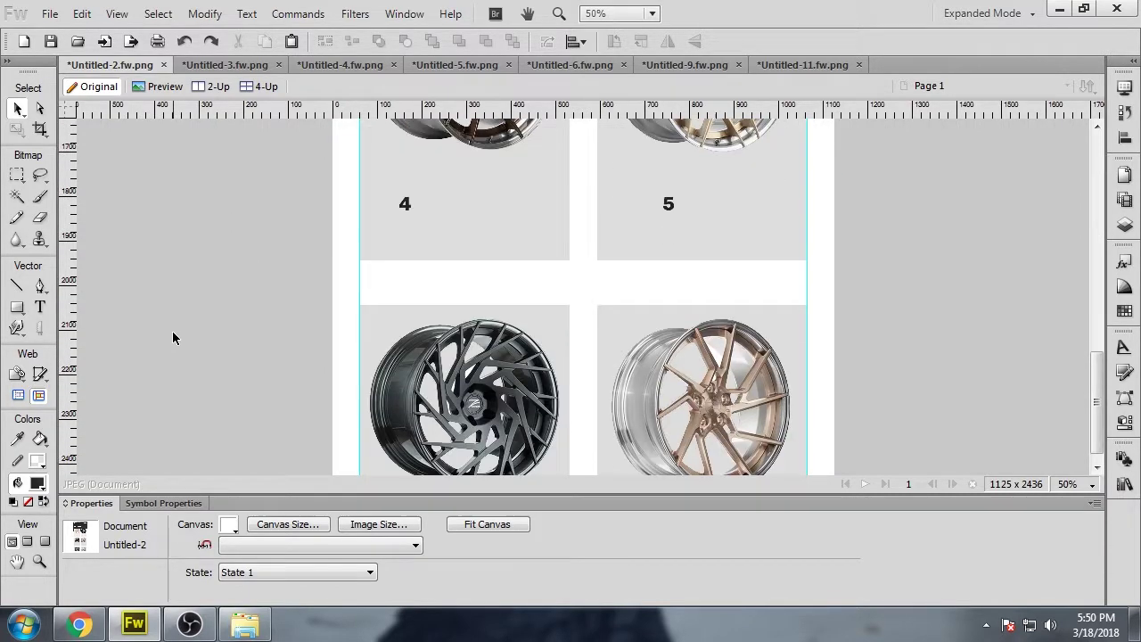
pyautogui.scroll(9, 167, 335)
pyautogui.scroll(2, 166, 338)
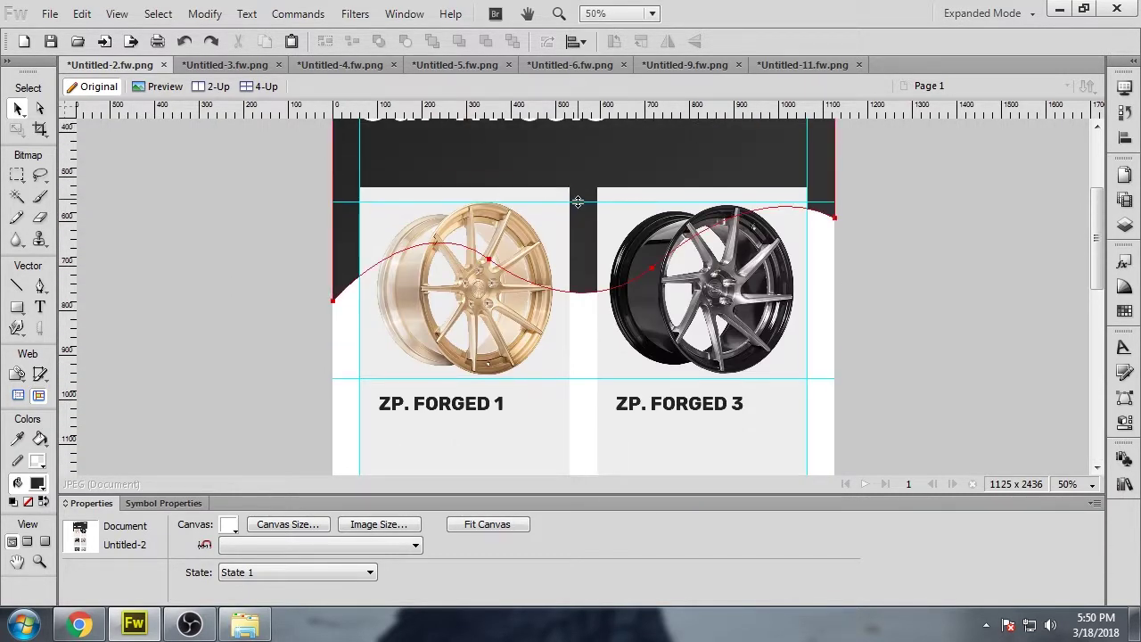
# - Remove the two horizontal guides crossing the top row of wheel cards
pyautogui.click(40, 109)
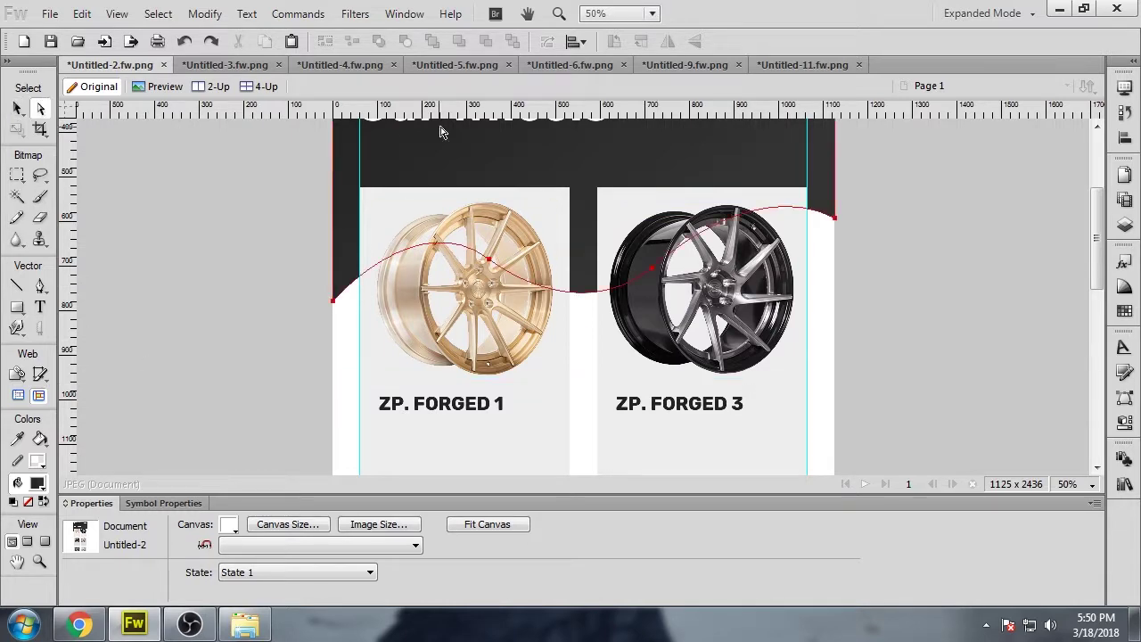
pyautogui.click(563, 193)
pyautogui.hotkey('ctrl', 'shift', 'g')
# - Draw a button rectangle below the "ZP. FORGED 1" label and fill it dark gray
pyautogui.scroll(-6, 563, 255)
pyautogui.click(173, 257)
pyautogui.press('u')
pyautogui.moveTo(384, 243); pyautogui.dragTo(532, 278)
pyautogui.press('Delete')
pyautogui.click(17, 108)
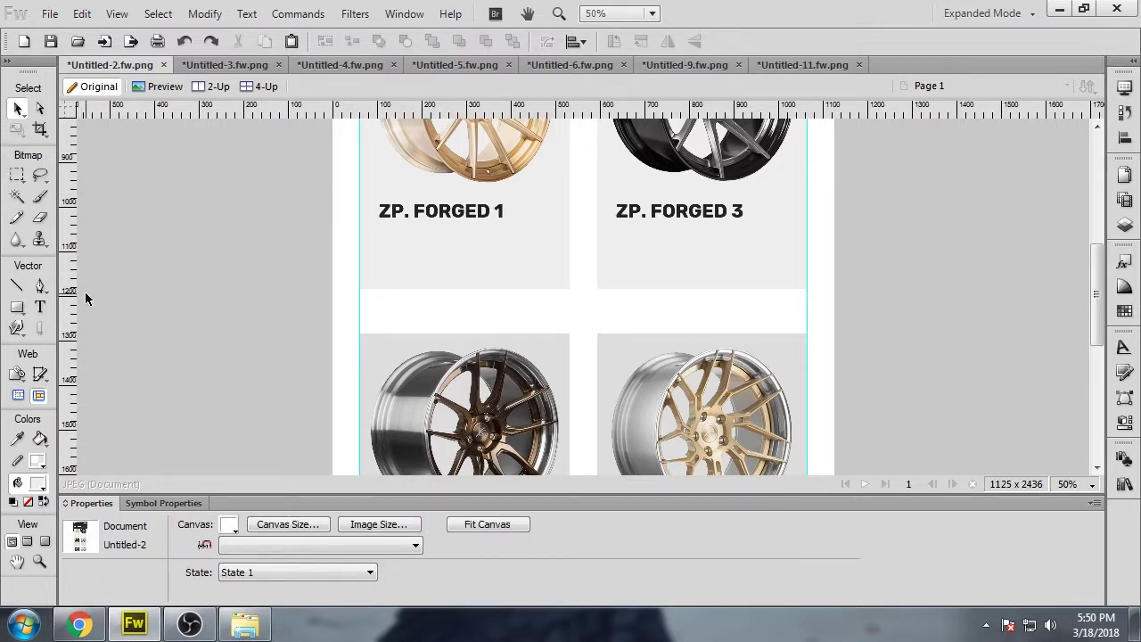
pyautogui.click(198, 525)
pyautogui.click(328, 413)
pyautogui.moveTo(414, 273); pyautogui.dragTo(422, 275)
pyautogui.click(252, 339)
# - Check the dark rectangle against the card layout and delete it from the "ZP. FORGED 1" card
pyautogui.scroll(5, 253, 338)
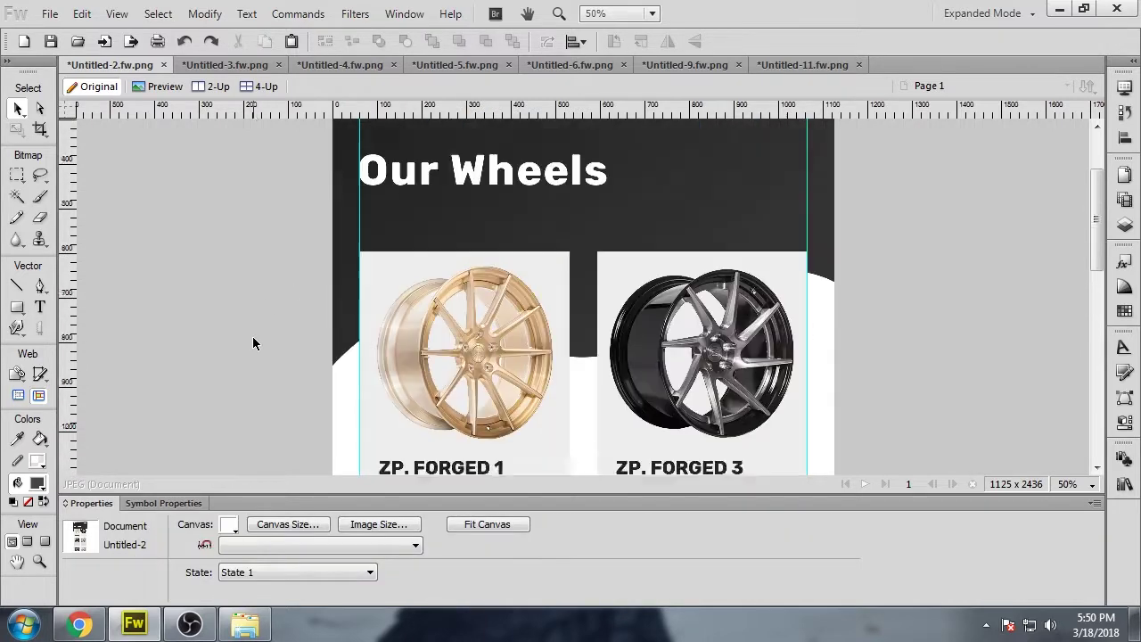
pyautogui.scroll(-3, 227, 337)
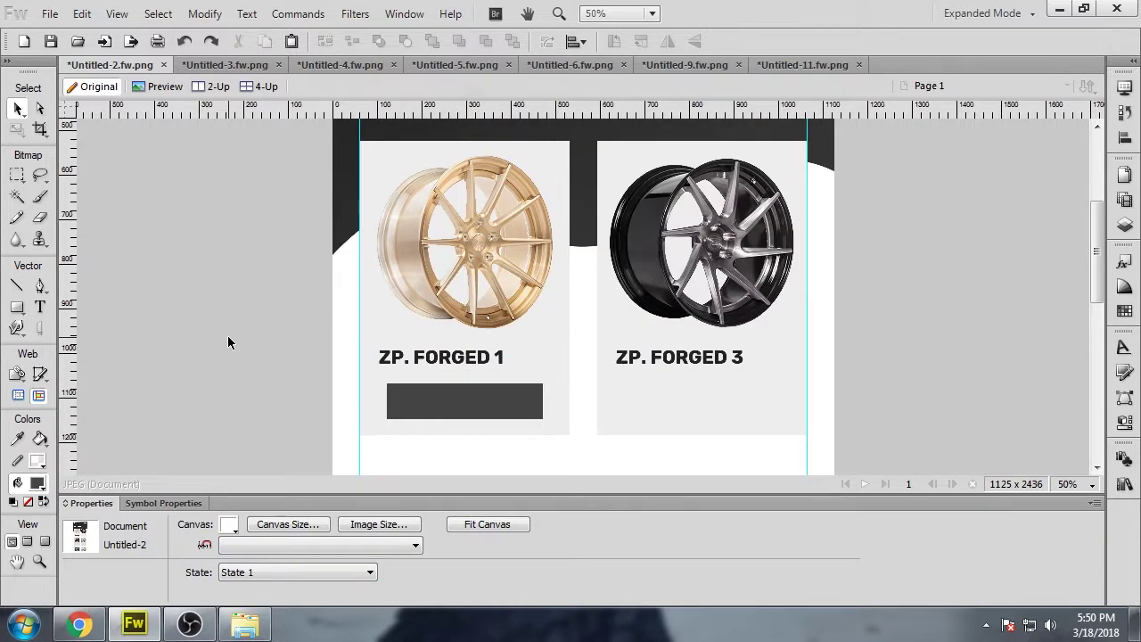
pyautogui.scroll(-4, 227, 335)
pyautogui.scroll(5, 226, 335)
pyautogui.scroll(-1, 224, 335)
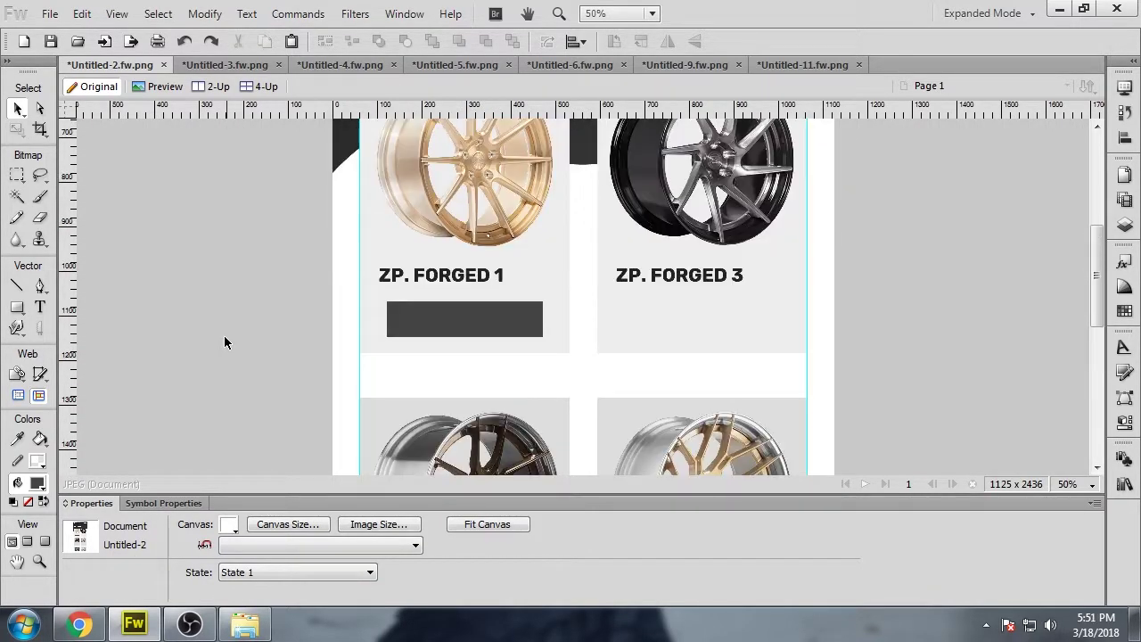
pyautogui.click(474, 315)
pyautogui.press('Delete')
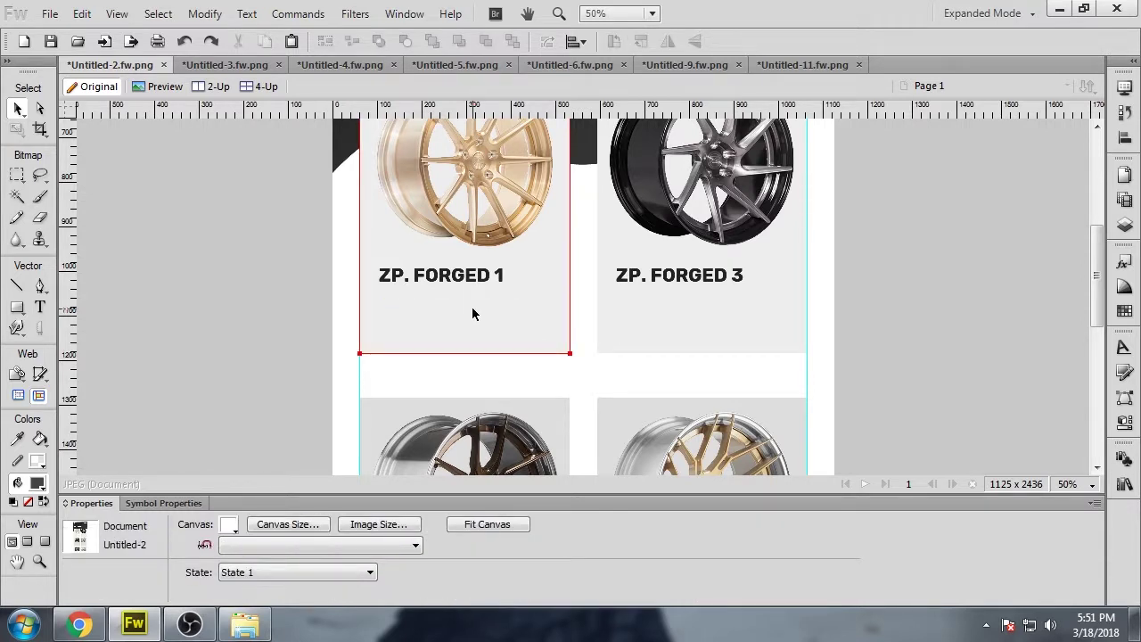
# - Move the "ZP. FORGED 1" and "ZP. FORGED 3" labels slightly down together
pyautogui.scroll(2, 471, 311)
pyautogui.click(467, 372)
pyautogui.keyDown('shift'); pyautogui.click(731, 373); pyautogui.keyUp('shift')
pyautogui.moveTo(467, 379); pyautogui.dragTo(440, 384)
pyautogui.click(296, 373)
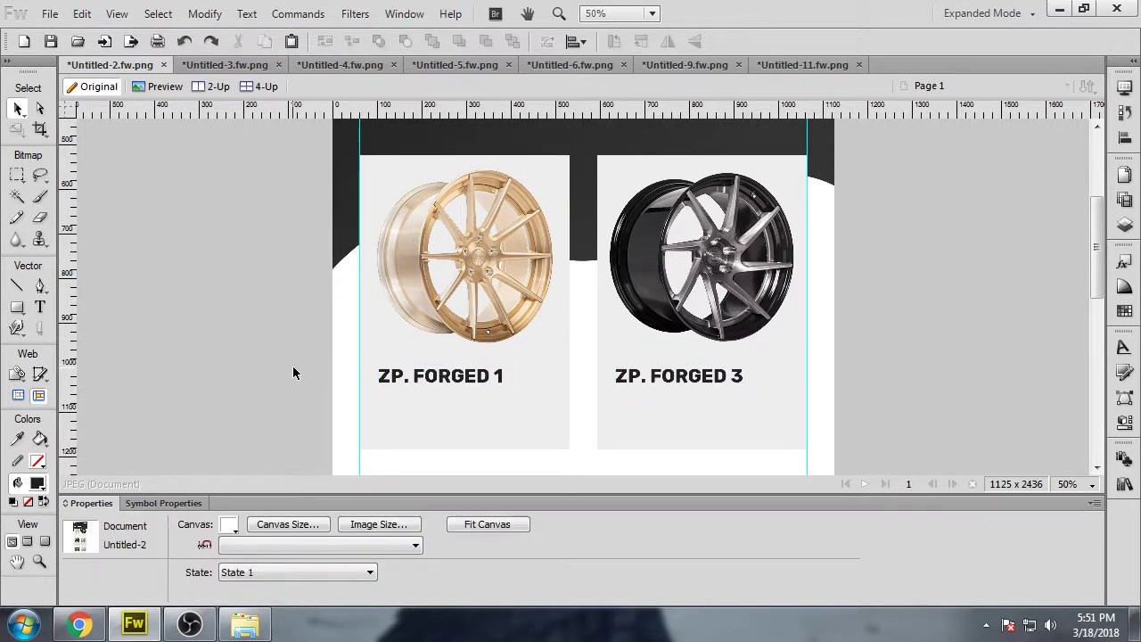
# - Compare the label placement and spacing between the top and middle rows of wheel cards
pyautogui.scroll(-2, 287, 378)
pyautogui.scroll(2, 292, 377)
pyautogui.scroll(-4, 291, 379)
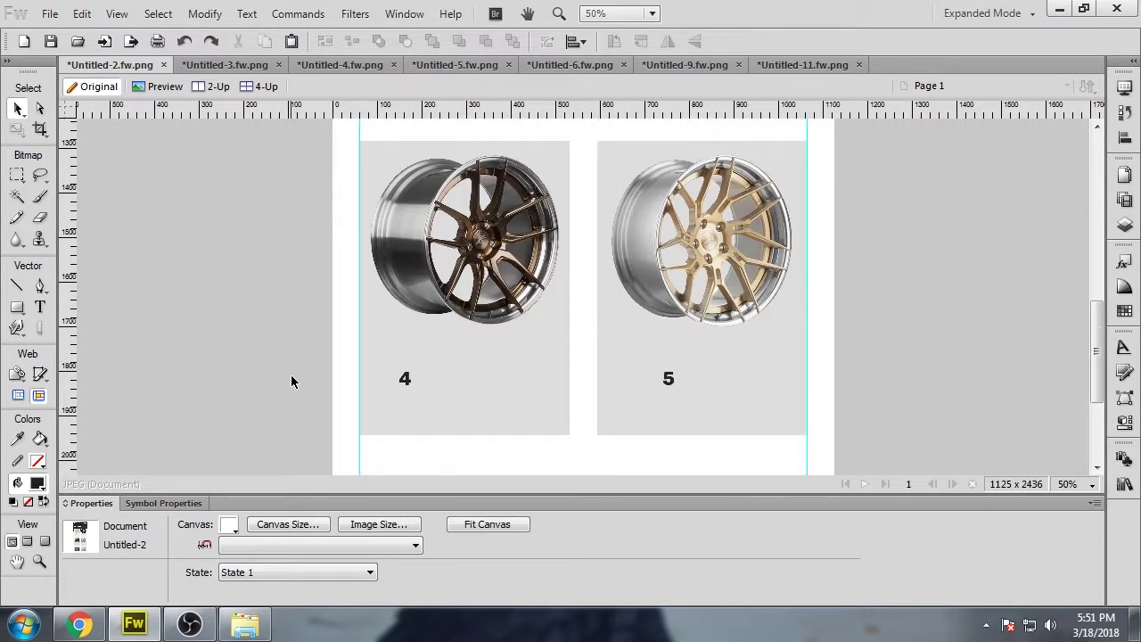
pyautogui.scroll(3, 291, 381)
pyautogui.scroll(-2, 291, 382)
pyautogui.scroll(3, 290, 382)
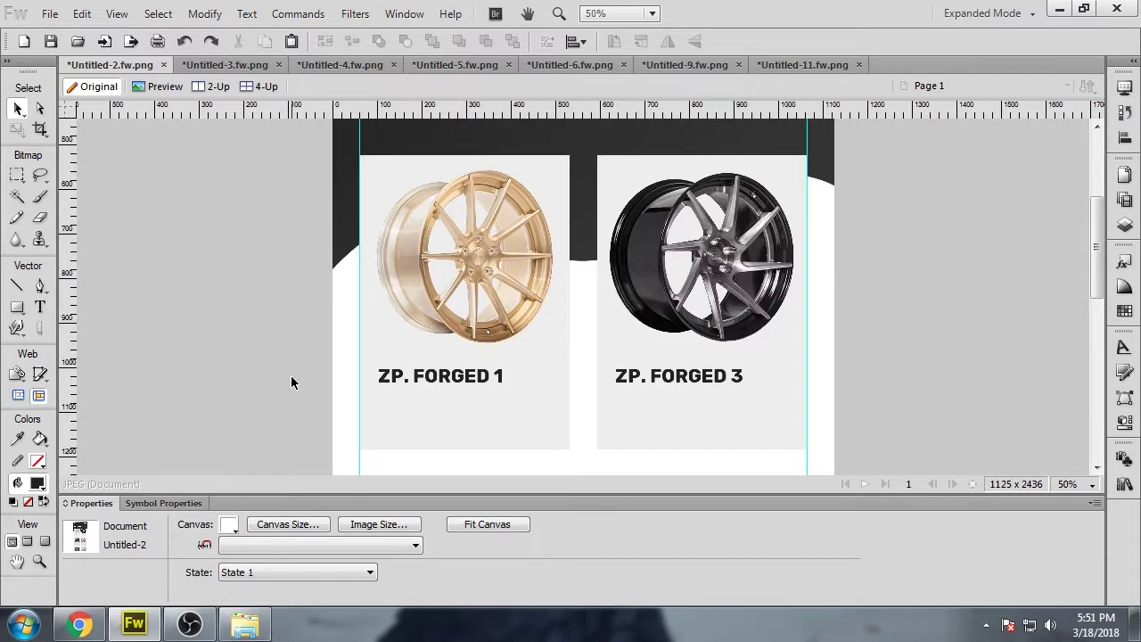
pyautogui.scroll(-5, 290, 381)
pyautogui.scroll(3, 290, 384)
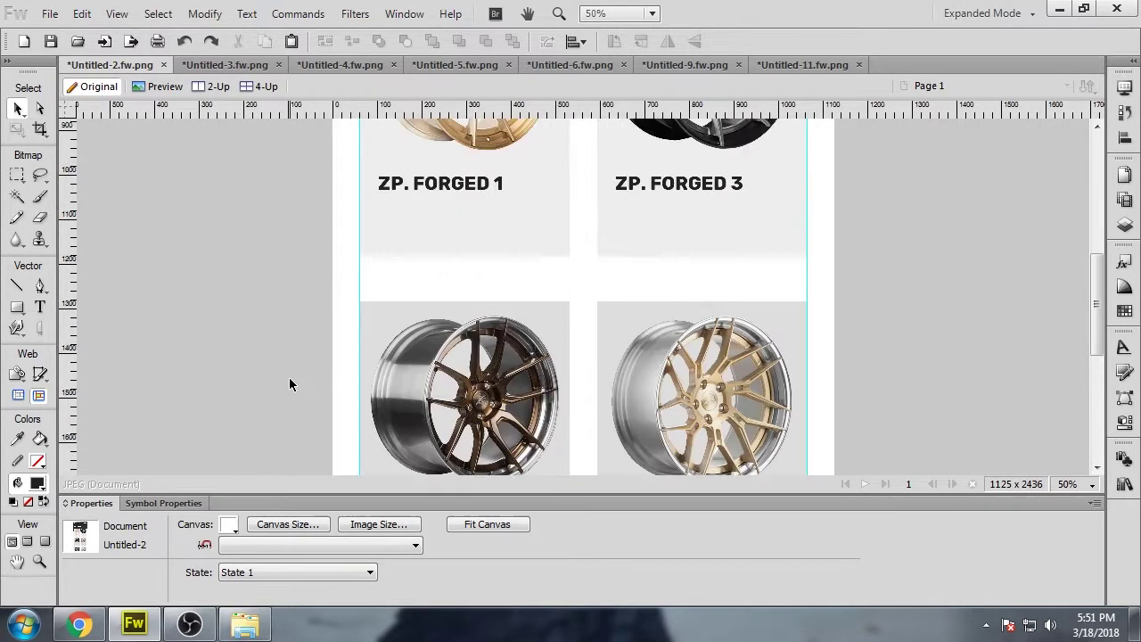
pyautogui.scroll(5, 288, 377)
pyautogui.scroll(-2, 286, 378)
pyautogui.scroll(1, 255, 322)
pyautogui.scroll(-1, 249, 321)
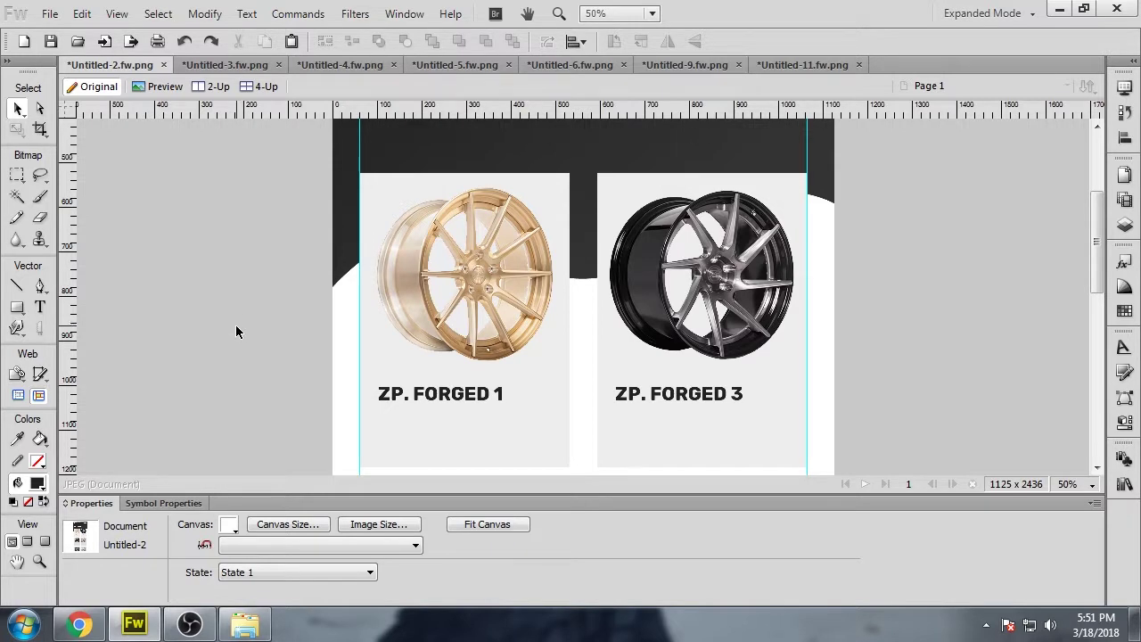
# - Add the text "Details" below the "ZP. FORGED 1" label in Rubik Medium, size 32
pyautogui.scroll(-2, 236, 331)
pyautogui.press('t')
pyautogui.click(398, 339)
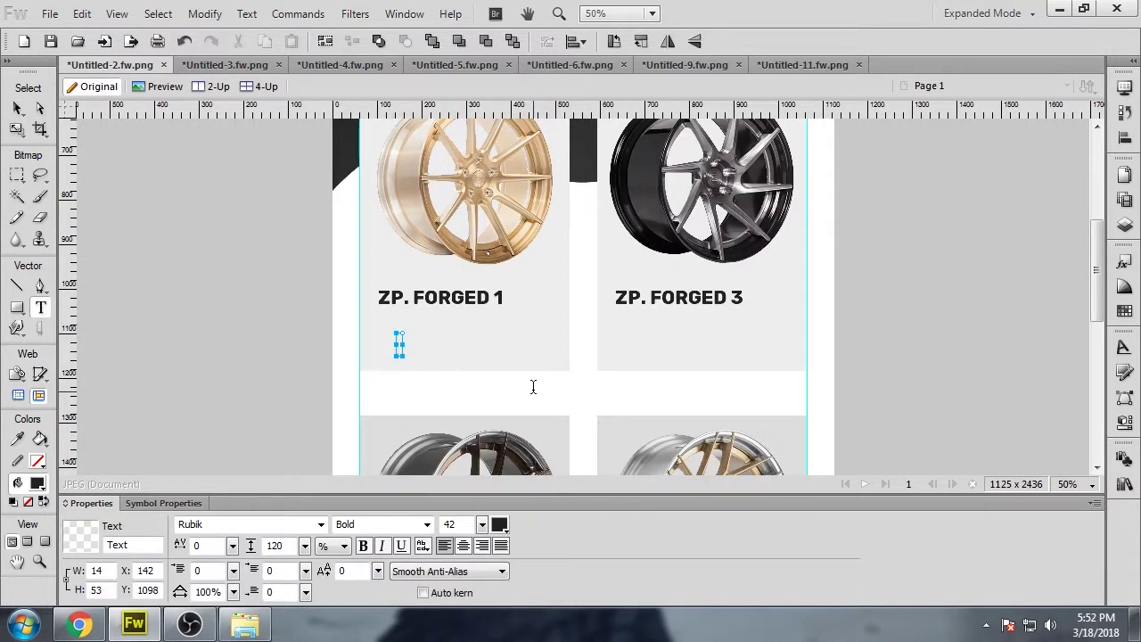
pyautogui.click(17, 108)
pyautogui.click(427, 524)
pyautogui.click(349, 451)
pyautogui.click(427, 524)
pyautogui.click(350, 428)
pyautogui.click(427, 524)
pyautogui.click(373, 452)
pyautogui.moveTo(482, 525); pyautogui.dragTo(487, 534)
# - Give the "Details" text 32 letter spacing and center alignment, and place it near the card's lower edge at X 237, Y 1110
pyautogui.moveTo(418, 345); pyautogui.dragTo(467, 344)
pyautogui.moveTo(234, 546); pyautogui.dragTo(237, 537)
pyautogui.click(465, 548)
pyautogui.moveTo(477, 343); pyautogui.dragTo(479, 349)
pyautogui.press('Up')
pyautogui.press('Up')
pyautogui.press('Up')
pyautogui.press('Up')
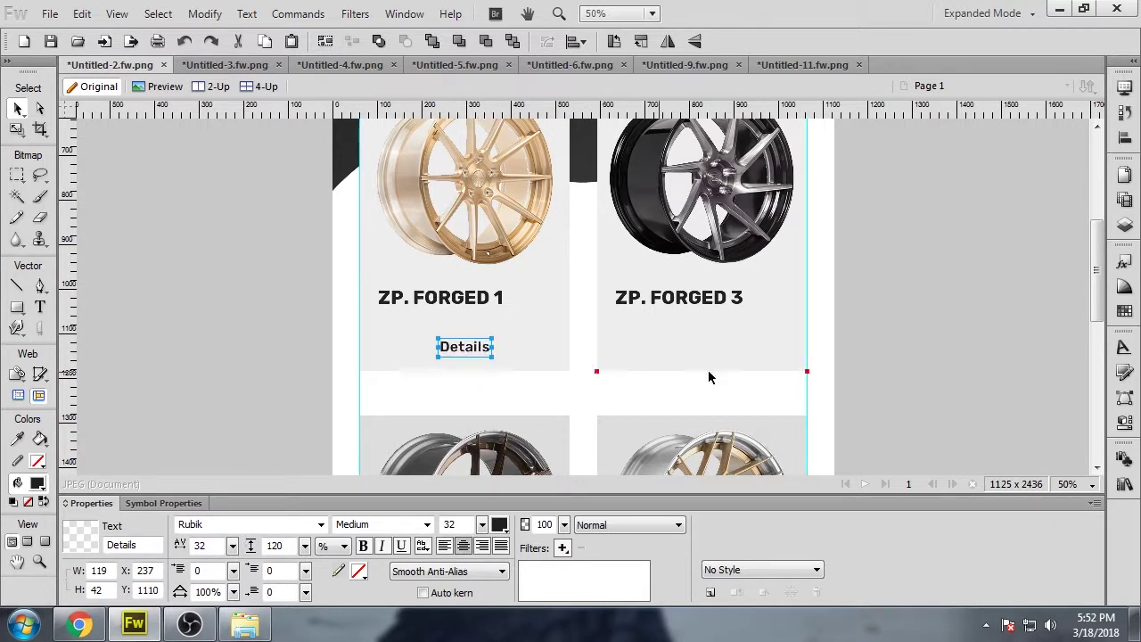
pyautogui.click(699, 385)
# - Inspect the "Details" text up close, remove it from the "ZP. FORGED 1" card and review the card rows
pyautogui.hotkey('ctrl', '=')
pyautogui.hotkey('ctrl', '=')
pyautogui.scroll(-2, 563, 466)
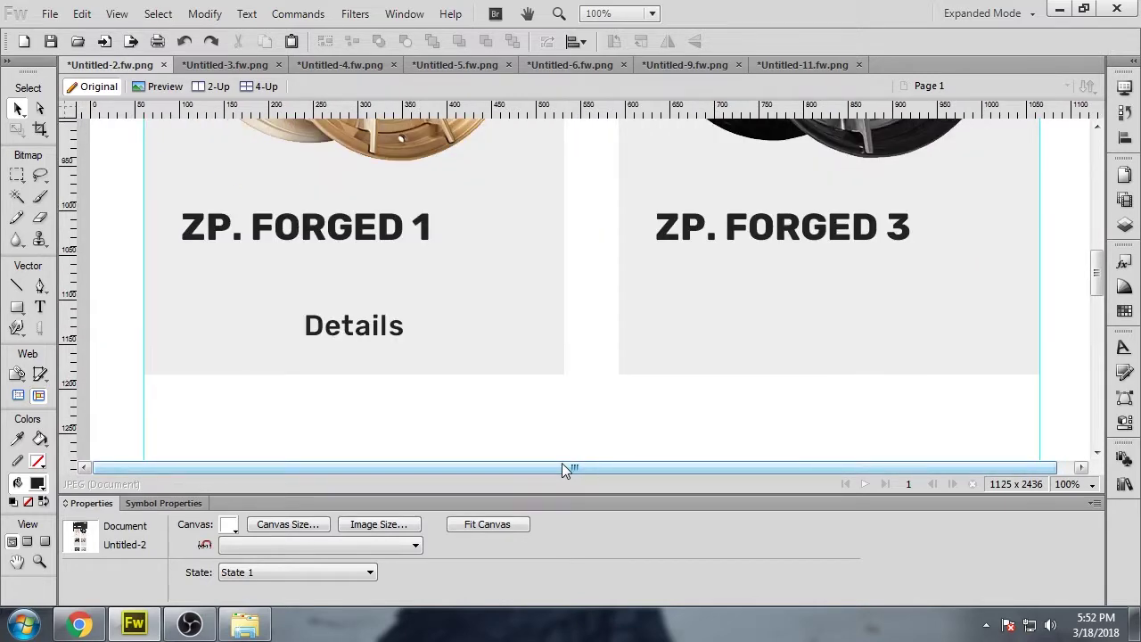
pyautogui.hotkey('ctrl', '-')
pyautogui.hotkey('ctrl', '-')
pyautogui.hotkey('ctrl', '-')
pyautogui.scroll(-3, 382, 410)
pyautogui.scroll(4, 375, 411)
pyautogui.scroll(2, 374, 411)
pyautogui.scroll(-3, 374, 411)
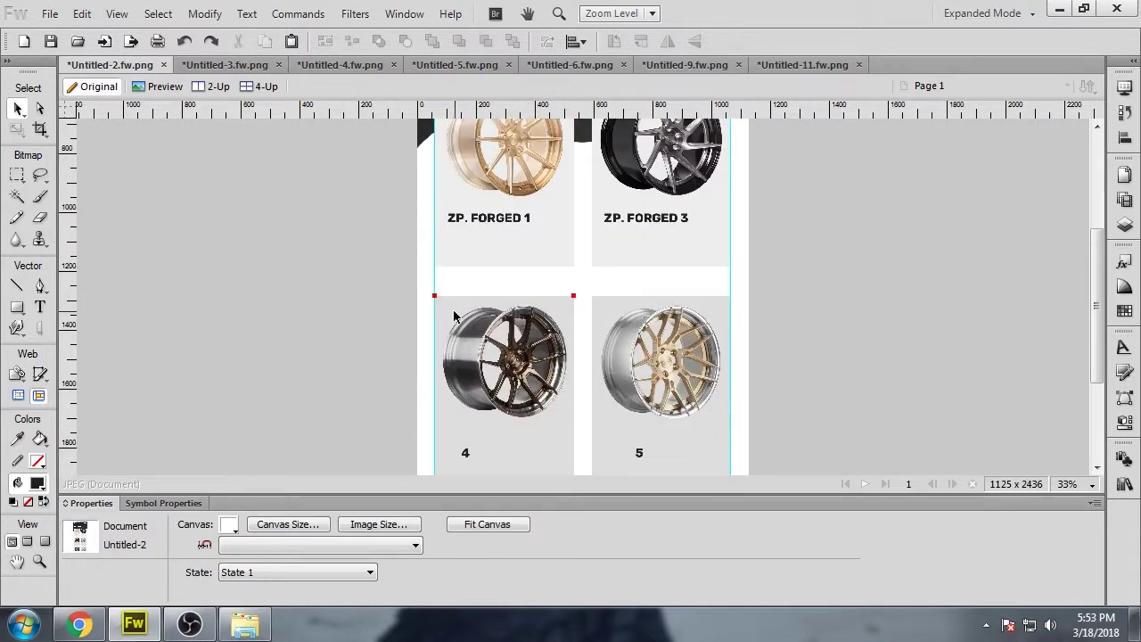
# - Switch to Chrome and look up the ZP.FORGED 1 wheel's description on the z-performance product page
pyautogui.hotkey('ctrl', '=')
pyautogui.hotkey('ctrl', '=')
pyautogui.hotkey('ctrl', '=')
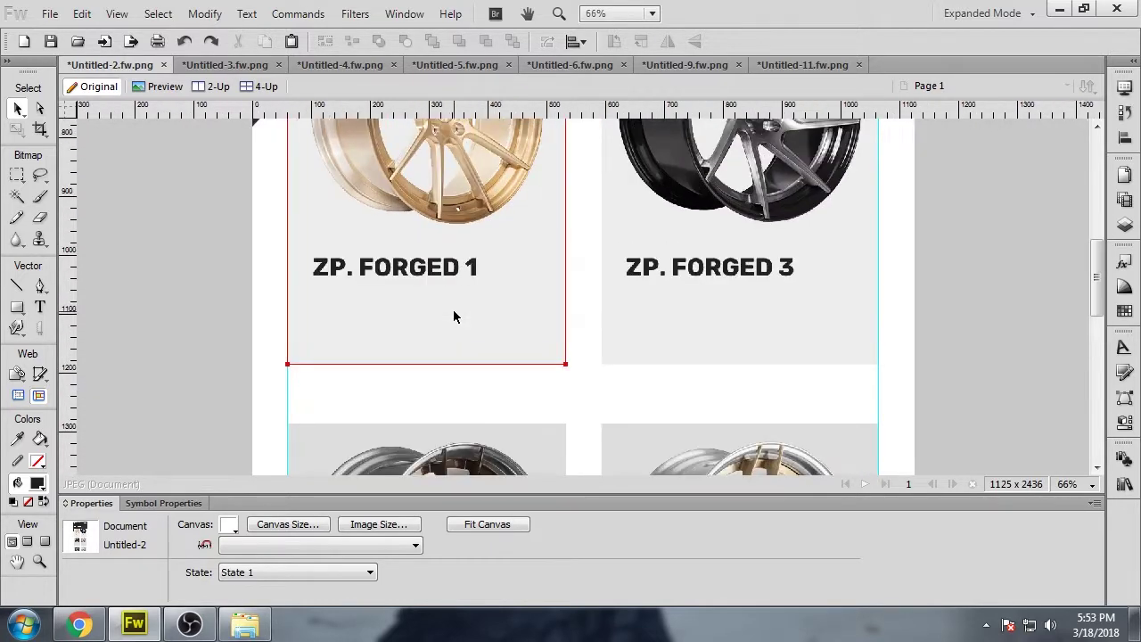
pyautogui.press('t')
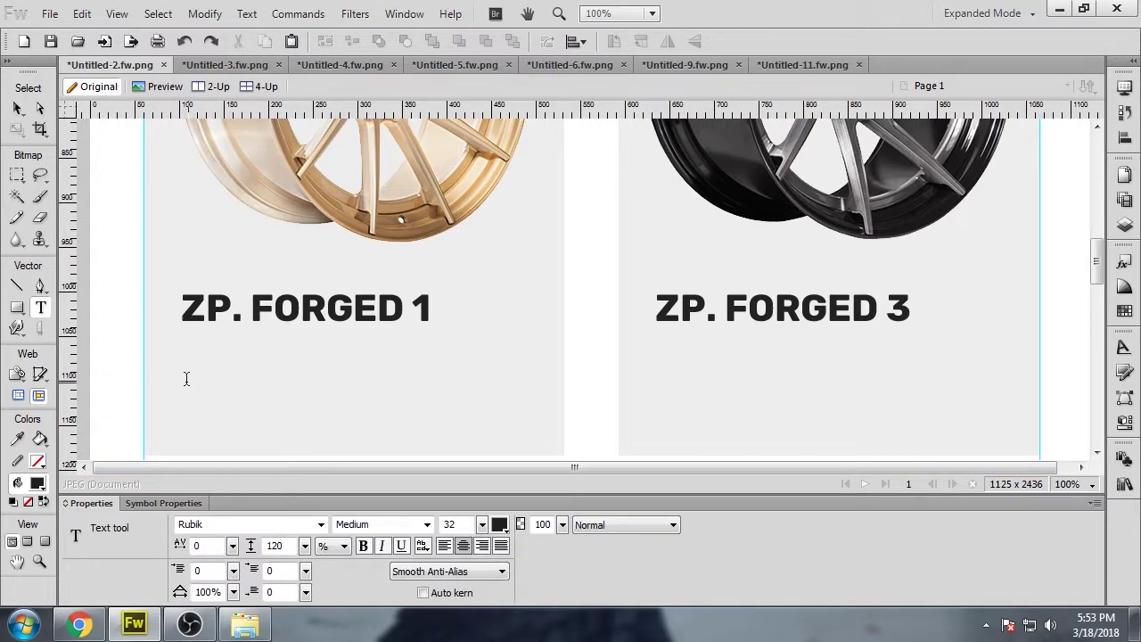
pyautogui.click(79, 624)
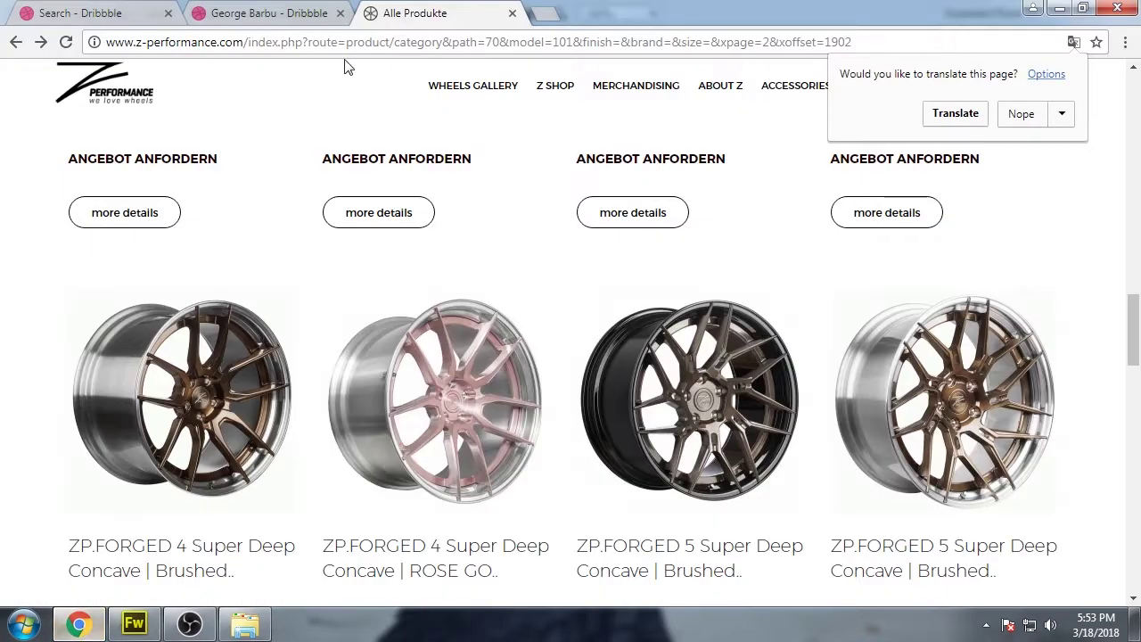
pyautogui.scroll(2, 294, 271)
pyautogui.scroll(10, 293, 271)
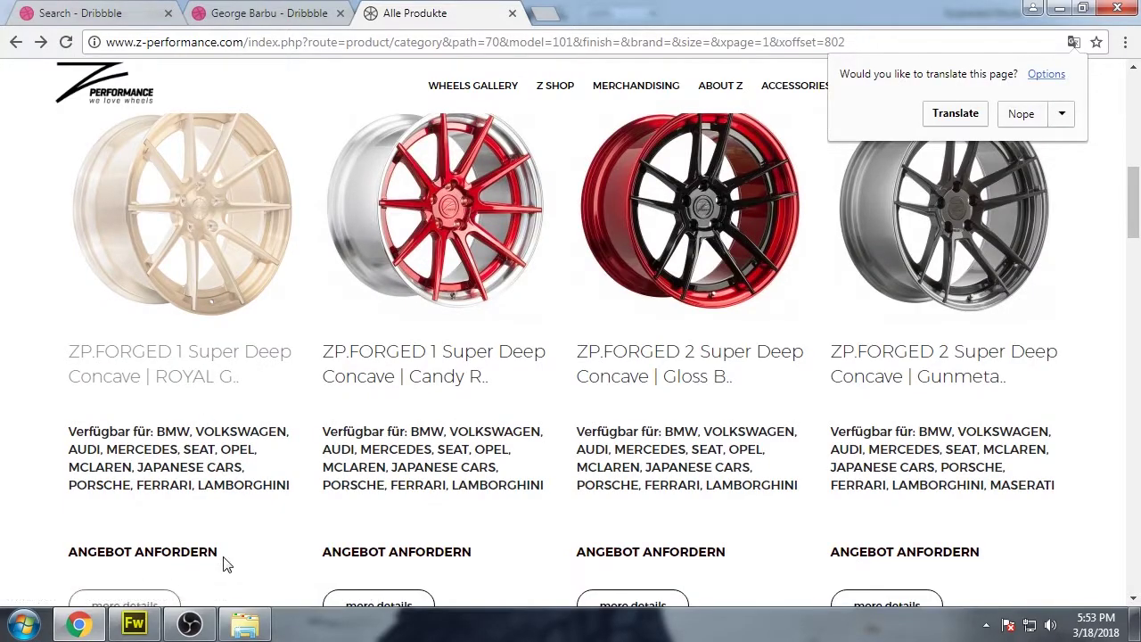
pyautogui.scroll(-5, 229, 556)
# - Switch back to Fireworks and add the text "Super deep concave" below the "ZP. FORGED 1" label, at about X 98, Y 1062
pyautogui.click(134, 623)
pyautogui.click(183, 349)
pyautogui.write('S')
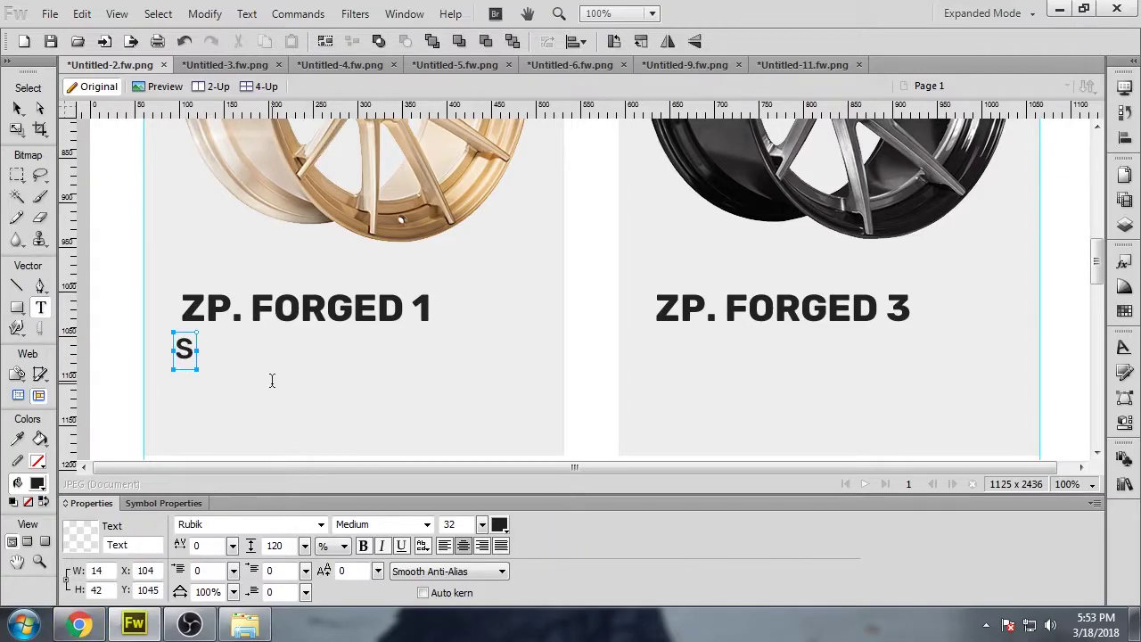
pyautogui.write('uper  deep concave')
pyautogui.press('Escape')
pyautogui.moveTo(261, 357); pyautogui.dragTo(395, 371)
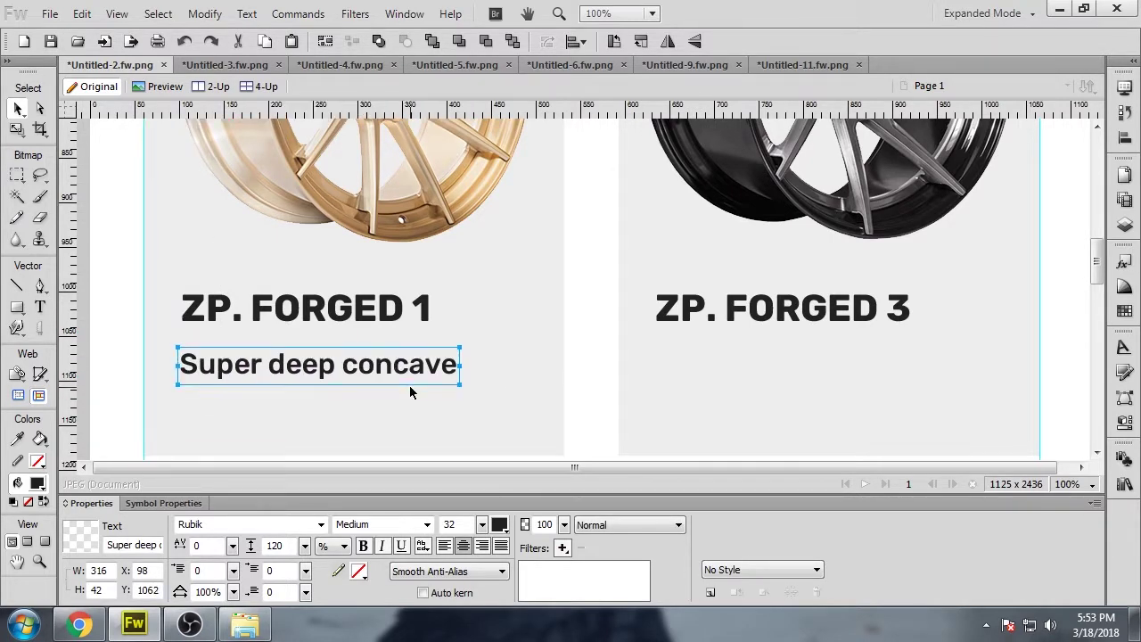
# - Try a very light gray color on the "Super deep concave" text
pyautogui.click(499, 526)
pyautogui.click(532, 406)
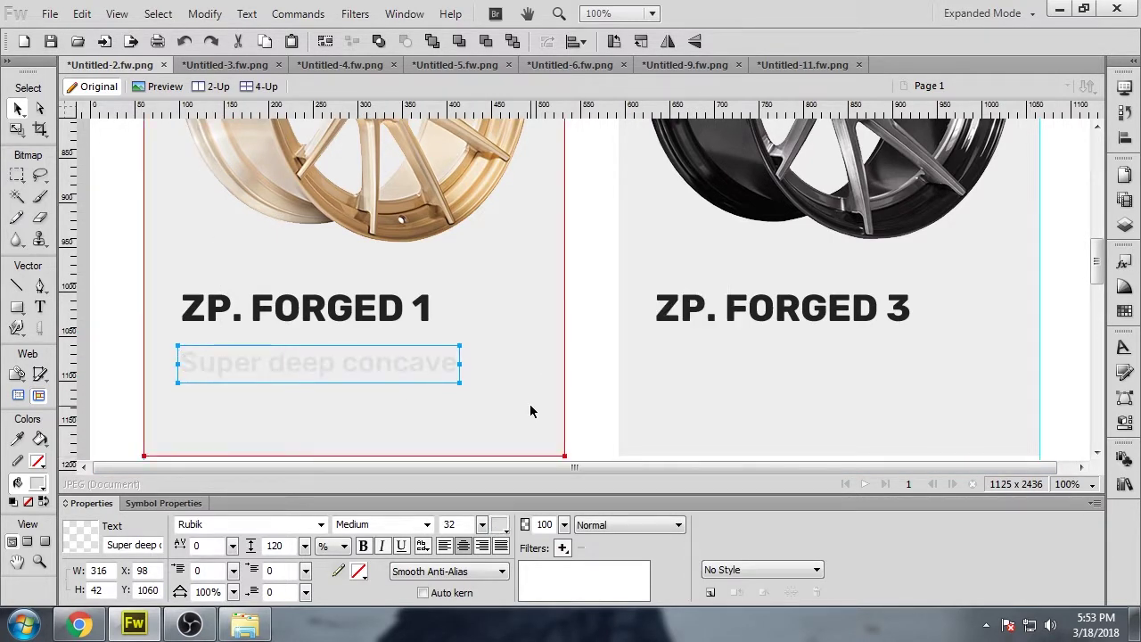
pyautogui.click(584, 416)
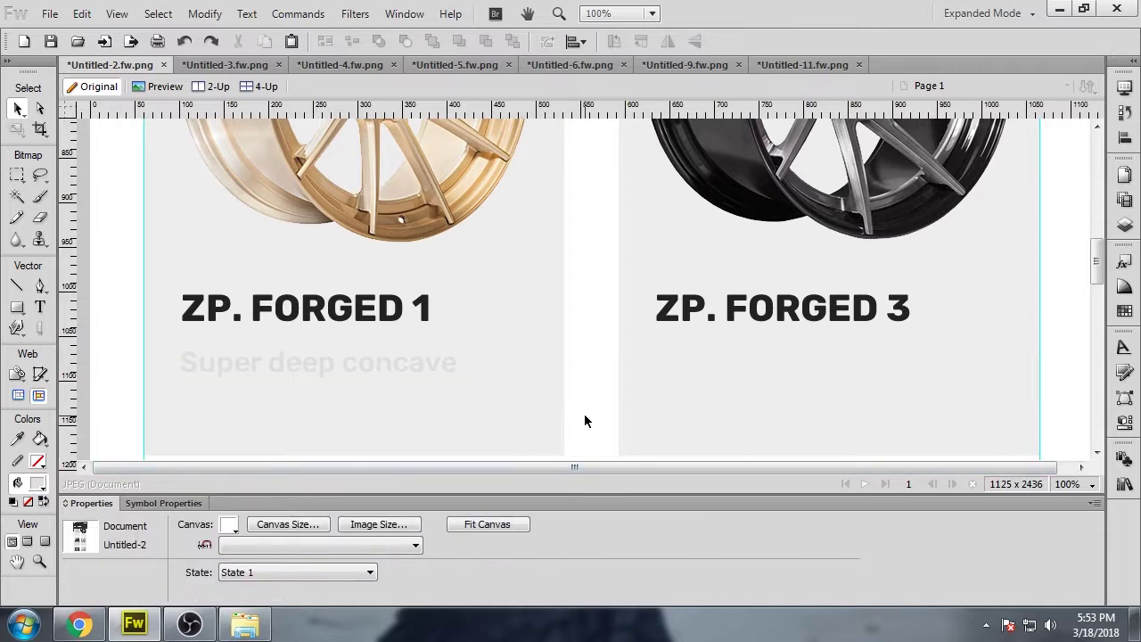
pyautogui.hotkey('ctrl', '-')
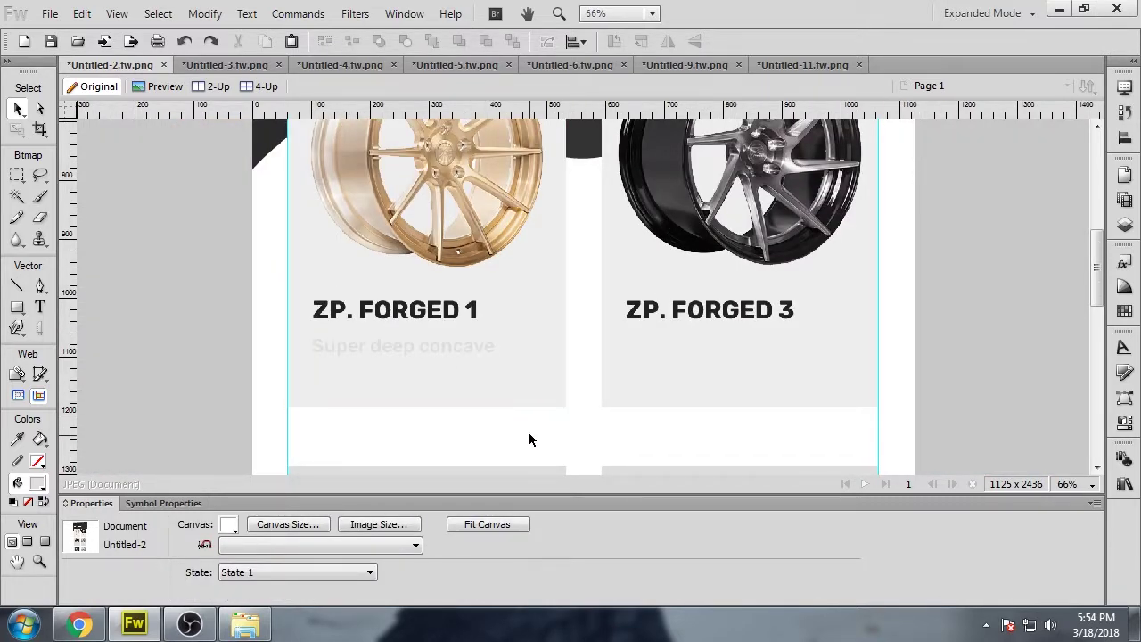
pyautogui.click(423, 352)
pyautogui.click(417, 430)
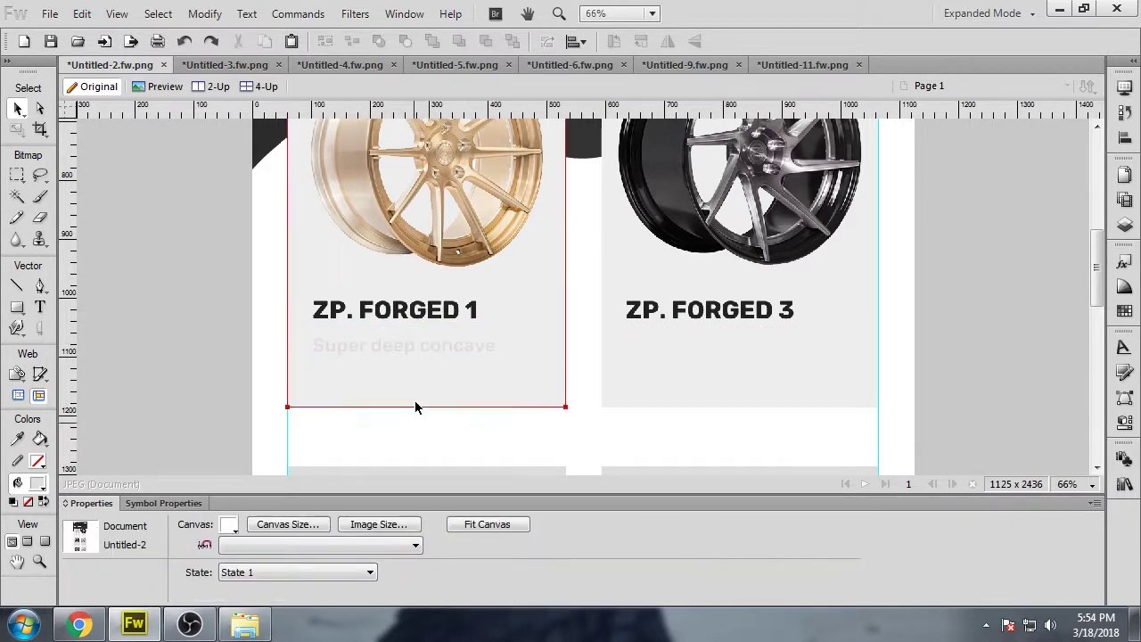
# - Fill the card behind the "ZP. FORGED 1" wheel with white
pyautogui.click(415, 403)
pyautogui.click(198, 524)
pyautogui.click(571, 596)
pyautogui.click(527, 437)
# - Set the "Super deep concave" text to a slightly darker light gray
pyautogui.click(403, 345)
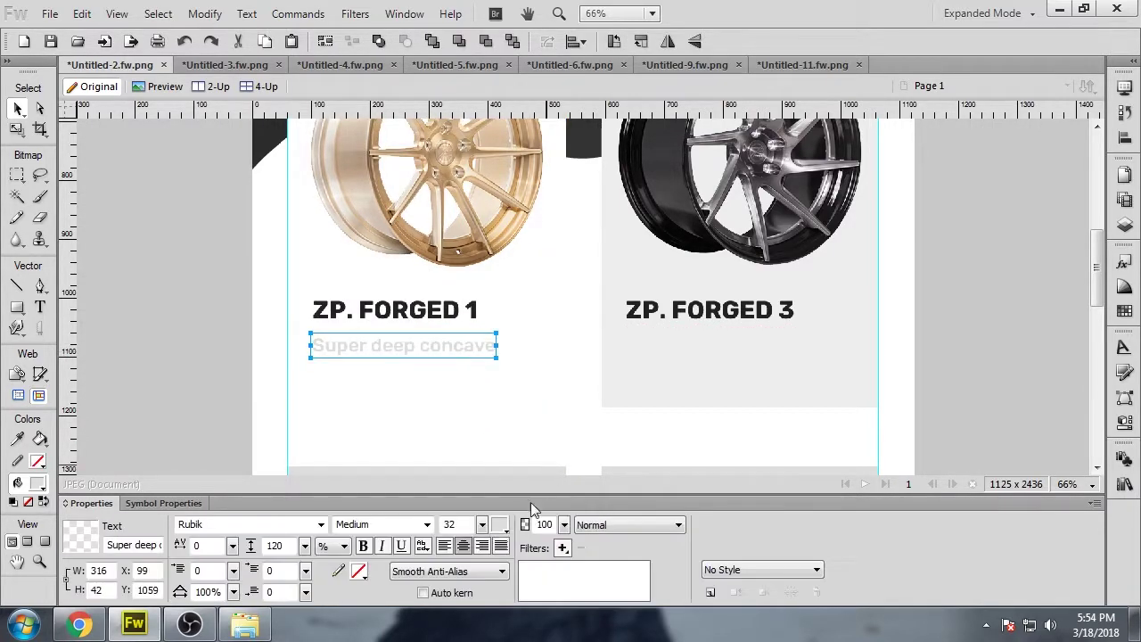
pyautogui.click(504, 524)
pyautogui.click(541, 403)
pyautogui.click(534, 425)
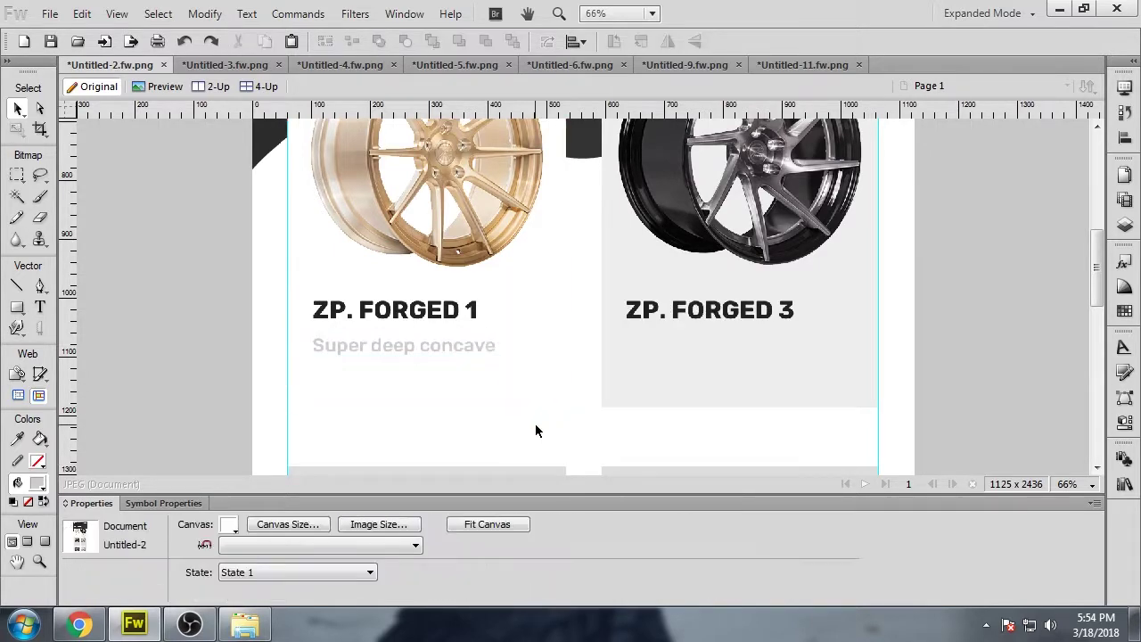
pyautogui.click(433, 347)
pyautogui.click(451, 434)
# - Move the "ZP. FORGED 1" label and its description down 10 px together, to Y 1005
pyautogui.scroll(3, 452, 441)
pyautogui.scroll(-3, 452, 440)
pyautogui.scroll(3, 451, 441)
pyautogui.scroll(-3, 451, 441)
pyautogui.click(437, 343)
pyautogui.keyDown('shift'); pyautogui.click(434, 321); pyautogui.keyUp('shift')
pyautogui.hotkey('shift', 'Down')
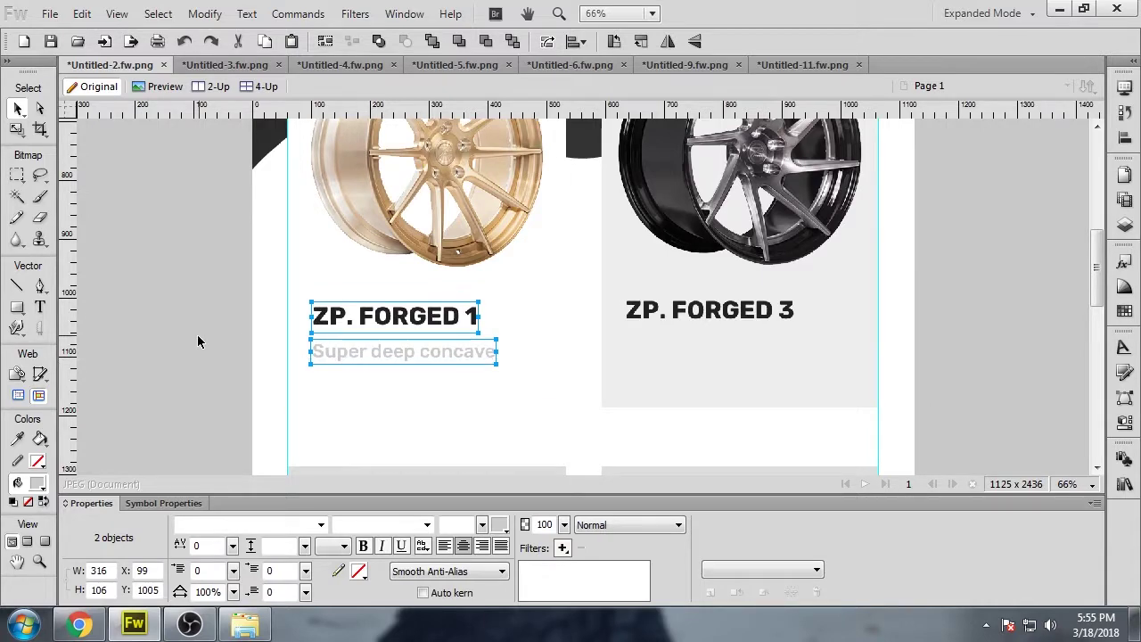
pyautogui.click(199, 341)
# - Move the "ZP. FORGED 3" label down 10 px and place a copy of the "Super deep concave" text below it
pyautogui.click(702, 311)
pyautogui.hotkey('shift', 'Down')
pyautogui.click(442, 350)
pyautogui.moveTo(415, 348); pyautogui.dragTo(779, 357)
pyautogui.click(768, 433)
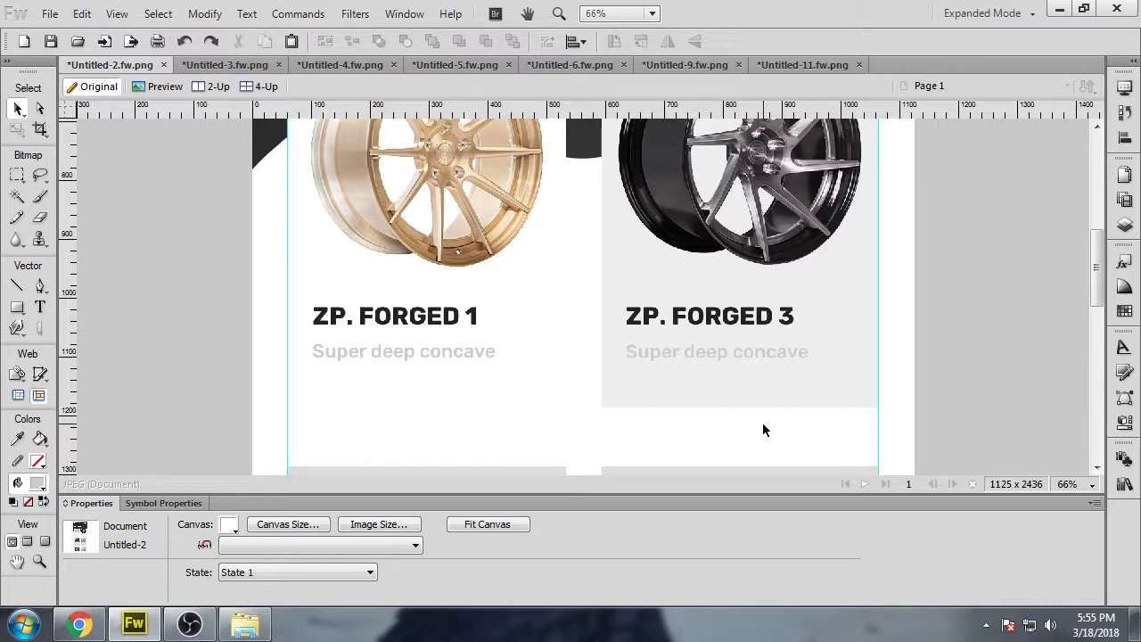
# - Fill the "ZP. FORGED 3" card with white and copy its label and description together
pyautogui.scroll(-2, 740, 426)
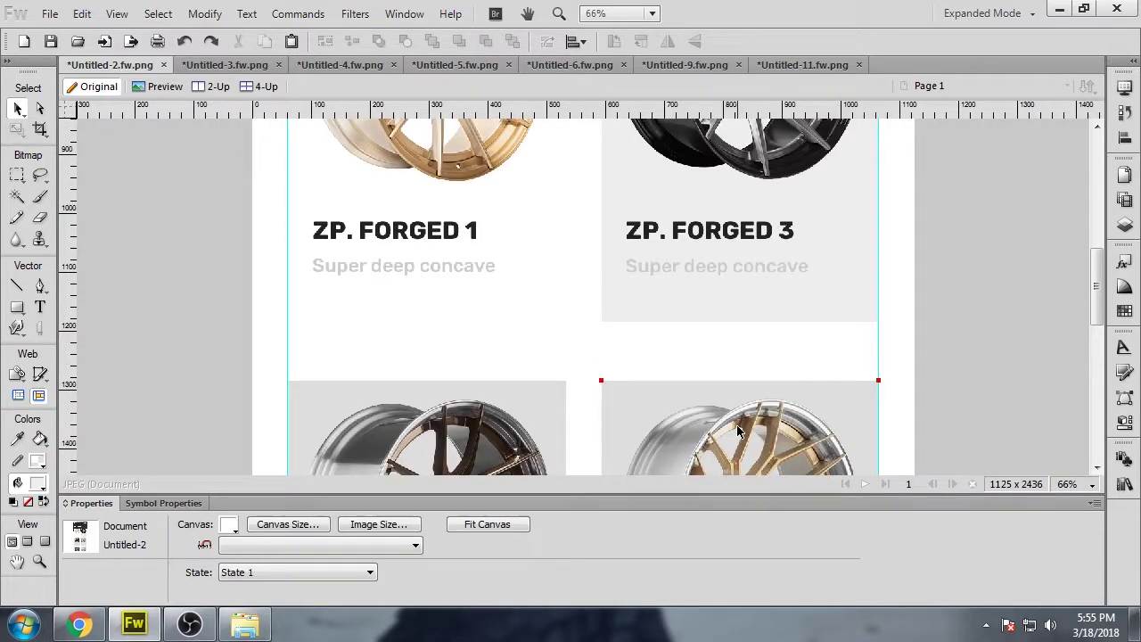
pyautogui.click(683, 309)
pyautogui.press('Delete')
pyautogui.click(651, 272)
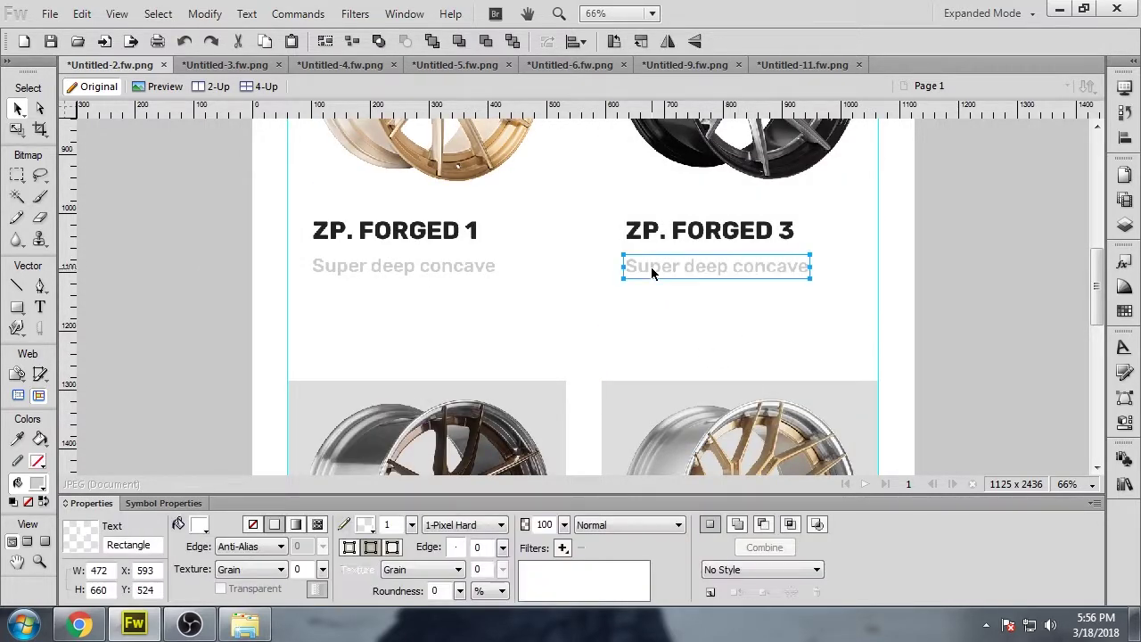
pyautogui.keyDown('shift'); pyautogui.click(658, 235); pyautogui.keyUp('shift')
# - Delete the "4" and "5" labels from the middle row cards and check the two wheels there
pyautogui.scroll(-9, 601, 351)
pyautogui.click(347, 309)
pyautogui.keyDown('shift'); pyautogui.click(695, 309); pyautogui.keyUp('shift')
pyautogui.press('Delete')
pyautogui.scroll(4, 695, 312)
pyautogui.click(465, 312)
pyautogui.keyDown('shift'); pyautogui.click(732, 273); pyautogui.keyUp('shift')
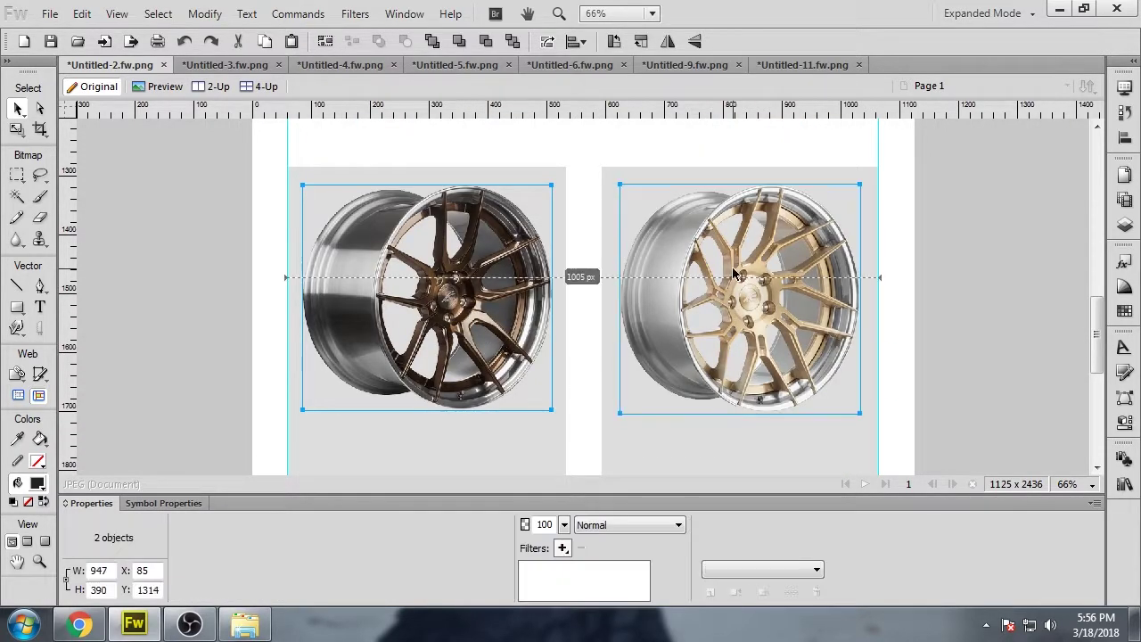
# - Place the copied label and description below the brown wheel in the middle row, at X 99, Y 1764
pyautogui.scroll(-4, 734, 274)
pyautogui.click(563, 295)
pyautogui.moveTo(652, 294); pyautogui.dragTo(390, 259)
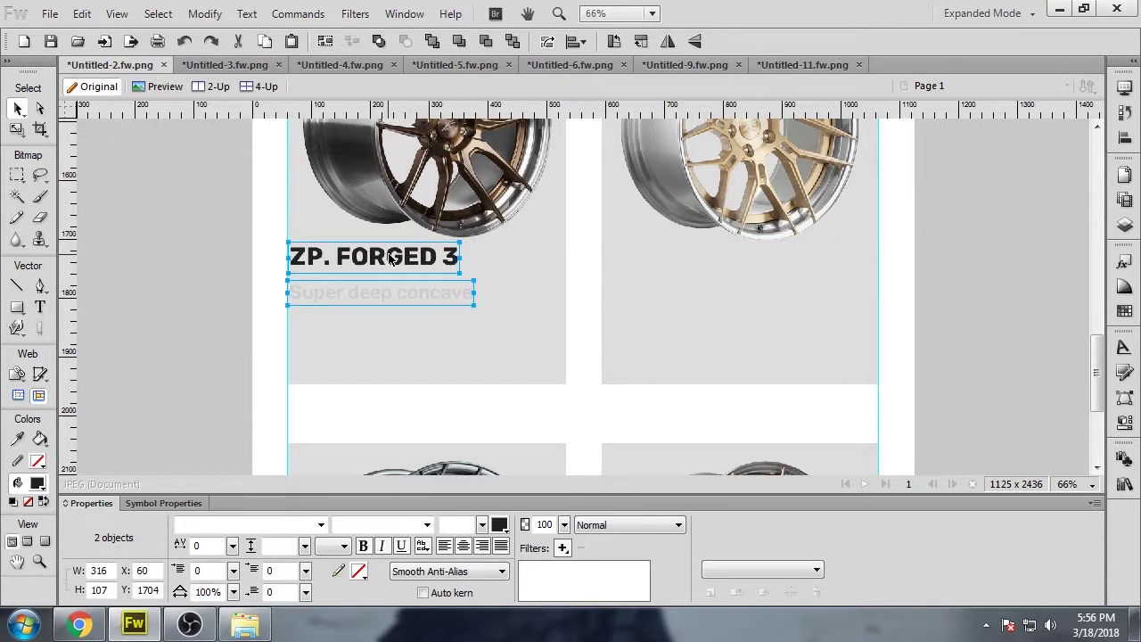
pyautogui.hotkey('shift', 'Right')
pyautogui.hotkey('shift', 'Right')
pyautogui.hotkey('shift', 'Right')
pyautogui.hotkey('shift', 'Right')
pyautogui.hotkey('shift', 'Down')
pyautogui.hotkey('shift', 'Down')
pyautogui.hotkey('shift', 'Down')
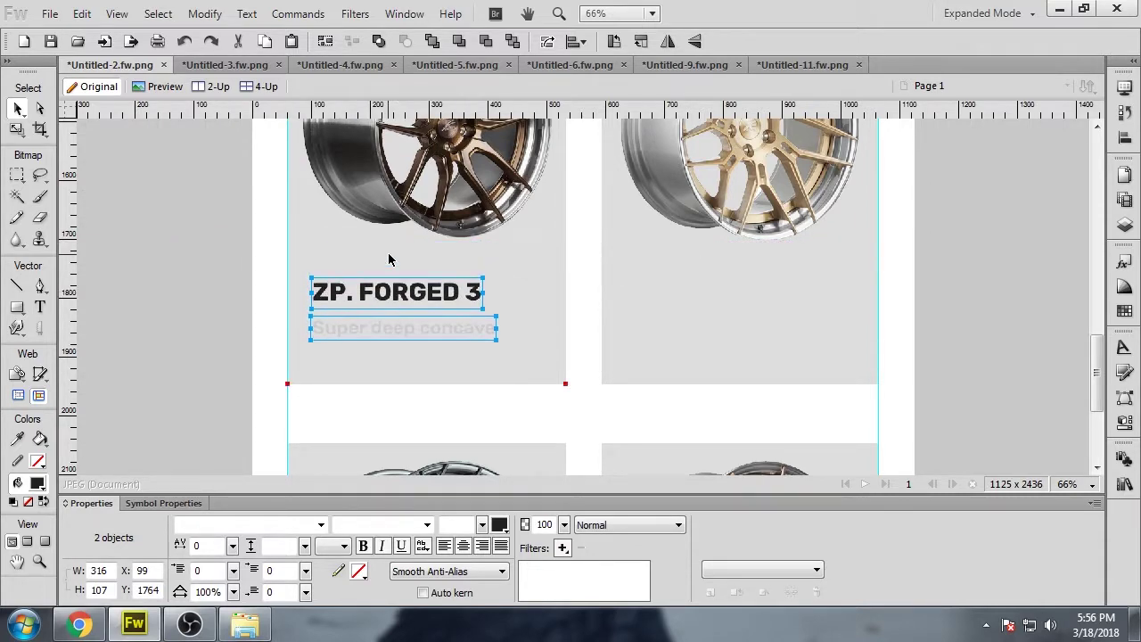
pyautogui.click(384, 408)
# - Test the gap above the "ZP. FORGED 1" label and description by nudging both up 60 px and back down
pyautogui.scroll(6, 389, 398)
pyautogui.click(411, 393)
pyautogui.keyDown('shift'); pyautogui.click(405, 360); pyautogui.keyUp('shift')
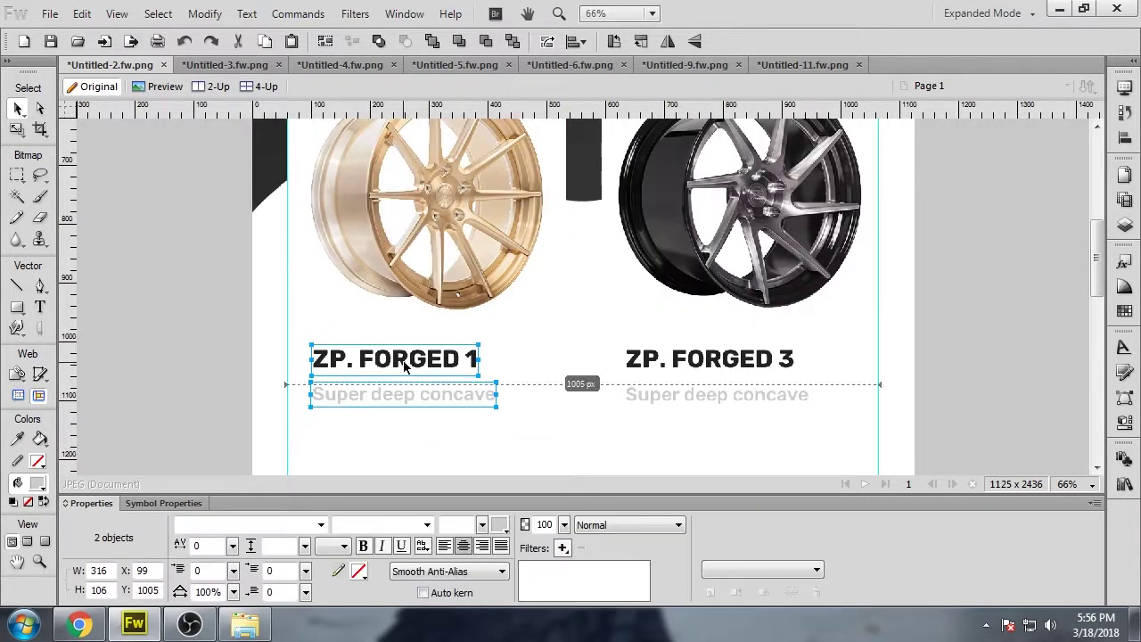
pyautogui.hotkey('shift', 'Up')
pyautogui.hotkey('shift', 'Up')
pyautogui.hotkey('shift', 'Up')
pyautogui.hotkey('shift', 'Up')
pyautogui.hotkey('shift', 'Up')
pyautogui.hotkey('shift', 'Up')
pyautogui.hotkey('shift', 'Down')
pyautogui.hotkey('shift', 'Down')
pyautogui.hotkey('shift', 'Down')
pyautogui.hotkey('shift', 'Down')
pyautogui.hotkey('shift', 'Down')
pyautogui.hotkey('shift', 'Down')
# - Try nudging the label and description below the brown wheel up 60 px and undo the move
pyautogui.scroll(-6, 437, 288)
pyautogui.click(385, 421)
pyautogui.keyDown('shift'); pyautogui.click(383, 456); pyautogui.keyUp('shift')
pyautogui.hotkey('shift', 'Up')
pyautogui.hotkey('shift', 'Up')
pyautogui.hotkey('shift', 'Up')
pyautogui.hotkey('shift', 'Up')
pyautogui.hotkey('shift', 'Up')
pyautogui.hotkey('shift', 'Up')
pyautogui.hotkey('ctrl', 'z')
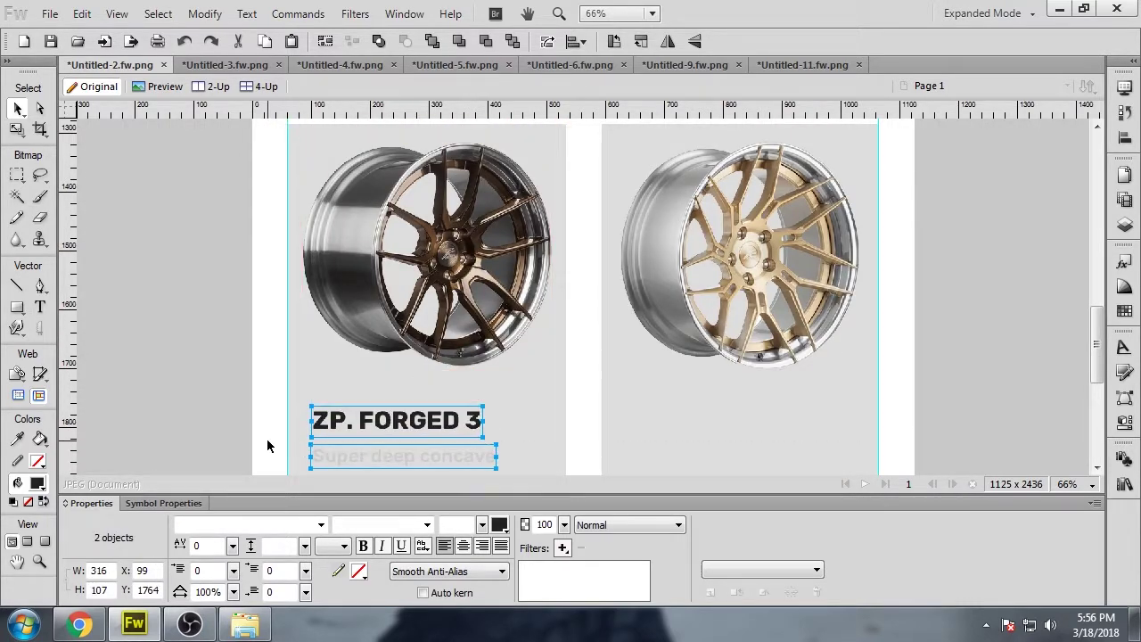
# - Compare the positions of the label and description pairs in the top and middle rows of the first column
pyautogui.scroll(2, 300, 446)
pyautogui.click(347, 181)
pyautogui.keyDown('shift'); pyautogui.click(353, 147); pyautogui.keyUp('shift')
pyautogui.scroll(-4, 373, 388)
pyautogui.click(341, 253)
pyautogui.keyDown('shift'); pyautogui.click(338, 290); pyautogui.keyUp('shift')
pyautogui.click(593, 300)
pyautogui.click(412, 253)
pyautogui.click(613, 289)
# - Copy the brown wheel's label and description into the neighbouring gold wheel card and shift the copy 50 px right
pyautogui.click(426, 254)
pyautogui.keyDown('shift'); pyautogui.click(428, 288); pyautogui.keyUp('shift')
pyautogui.moveTo(450, 255); pyautogui.dragTo(741, 255)
pyautogui.hotkey('shift', 'Right')
pyautogui.hotkey('shift', 'Right')
pyautogui.hotkey('shift', 'Right')
pyautogui.hotkey('shift', 'Right')
pyautogui.hotkey('shift', 'Right')
# - Test the card's inner margin by nudging the brown wheel's label and description 40 px left and back
pyautogui.click(334, 253)
pyautogui.keyDown('shift'); pyautogui.click(331, 281); pyautogui.keyUp('shift')
pyautogui.hotkey('shift', 'Left')
pyautogui.hotkey('shift', 'Left')
pyautogui.hotkey('shift', 'Left')
pyautogui.hotkey('shift', 'Left')
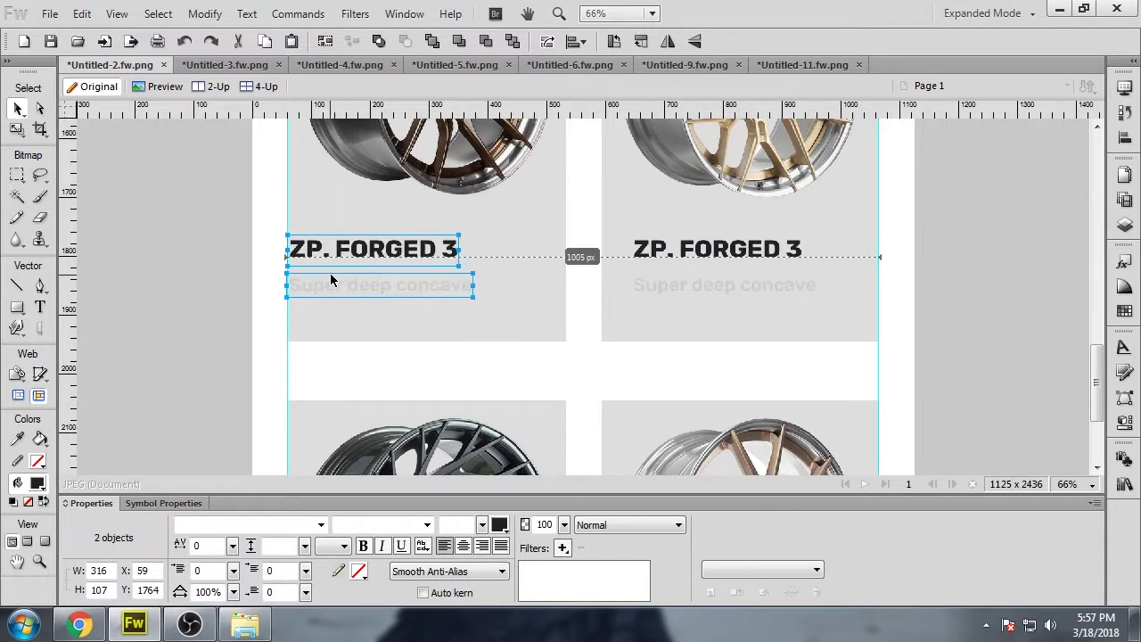
pyautogui.hotkey('shift', 'Right')
pyautogui.hotkey('shift', 'Right')
pyautogui.hotkey('shift', 'Right')
pyautogui.hotkey('shift', 'Right')
# - Shift the gold wheel's text pair 10 px left and rename the middle row labels "ZP. FORGED 5" and "ZP. FORGED 6"
pyautogui.click(654, 283)
pyautogui.keyDown('shift'); pyautogui.click(650, 263); pyautogui.keyUp('shift')
pyautogui.hotkey('shift', 'Left')
pyautogui.doubleClick(468, 253)
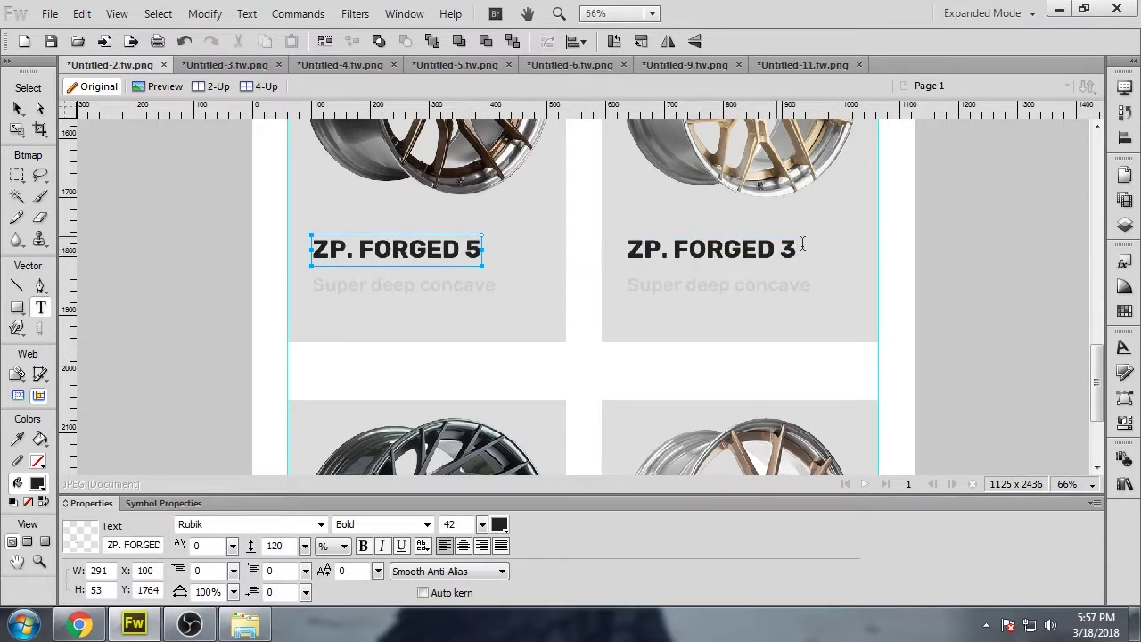
pyautogui.click(17, 107)
# - Fill both middle row cards with white
pyautogui.click(533, 318)
pyautogui.keyDown('shift'); pyautogui.click(621, 327); pyautogui.keyUp('shift')
pyautogui.click(199, 525)
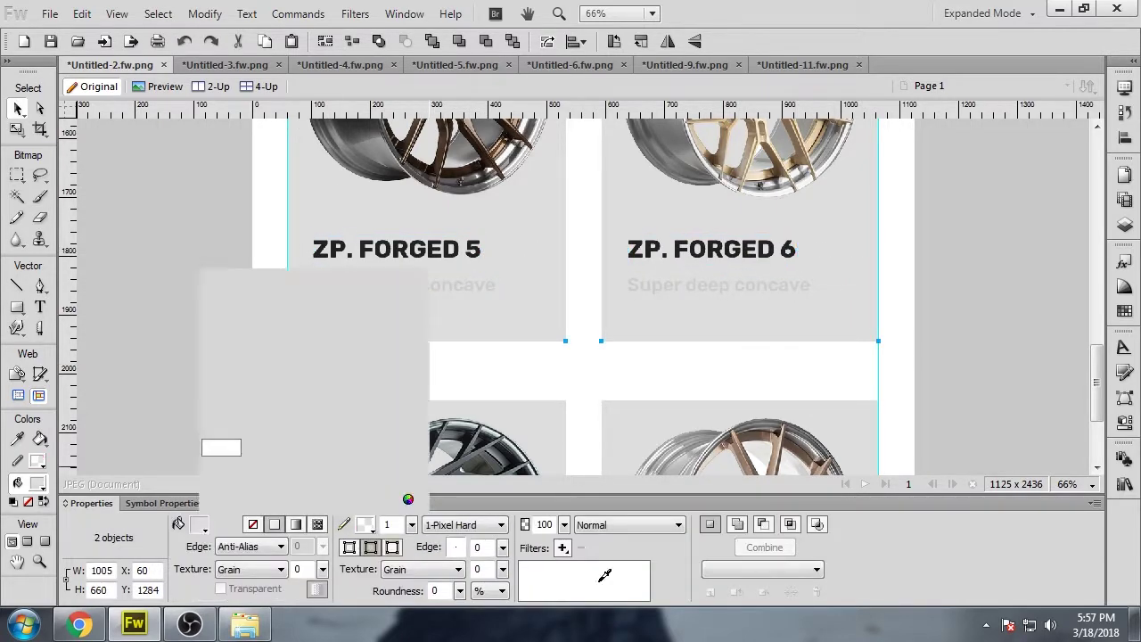
pyautogui.click(602, 576)
pyautogui.scroll(-3, 663, 273)
pyautogui.click(584, 313)
pyautogui.click(643, 323)
pyautogui.keyDown('shift'); pyautogui.click(528, 323); pyautogui.keyUp('shift')
pyautogui.hotkey('ctrl', 'd')
# - Round the four corner points of the "ZP. FORGED 1" card with the Fillet Points command
pyautogui.scroll(3, 499, 323)
pyautogui.scroll(8, 508, 331)
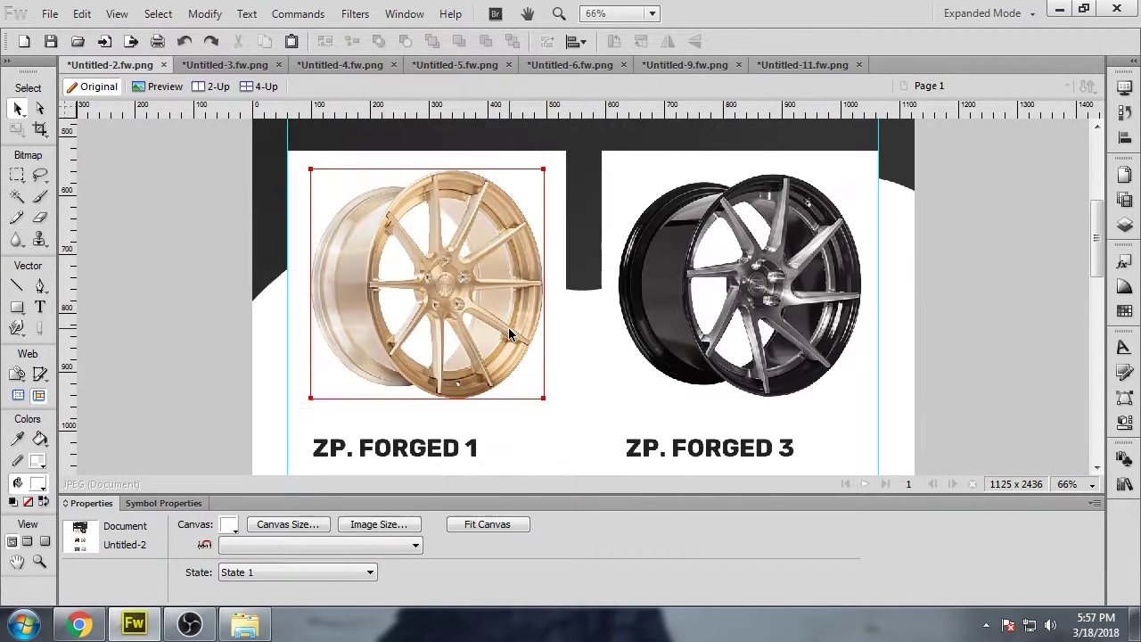
pyautogui.click(40, 108)
pyautogui.click(288, 153)
pyautogui.keyDown('shift'); pyautogui.click(565, 151); pyautogui.keyUp('shift')
pyautogui.scroll(-3, 574, 218)
pyautogui.keyDown('shift'); pyautogui.click(565, 326); pyautogui.keyUp('shift')
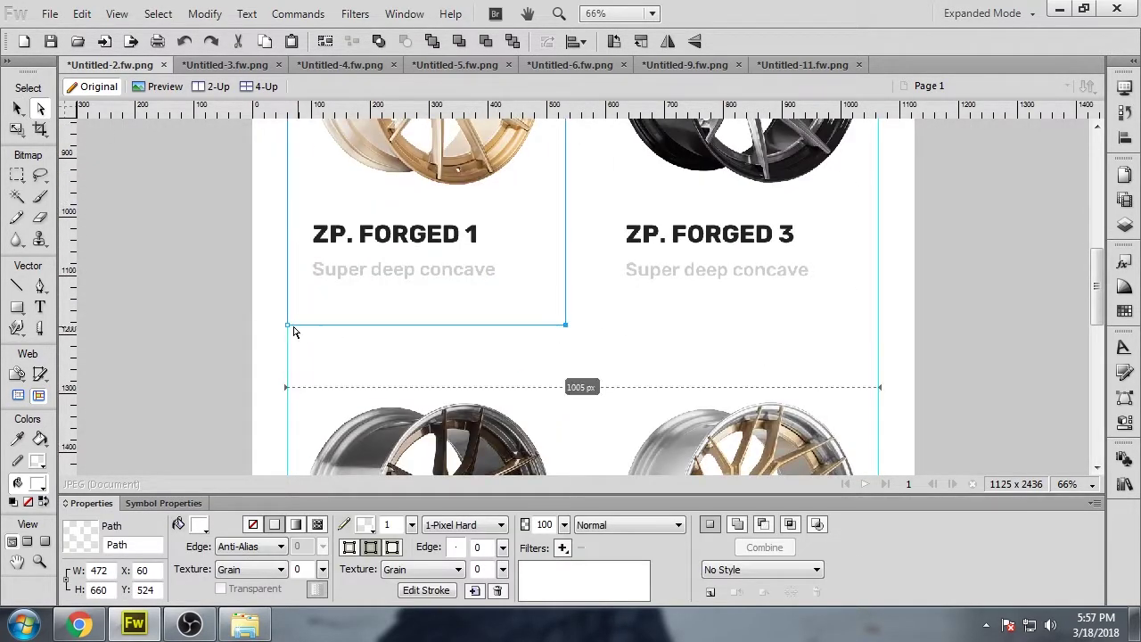
pyautogui.click(1124, 397)
pyautogui.click(1076, 468)
pyautogui.press('Return')
# - Select the corner points of the "ZP. FORGED 3" card and round them the same way
pyautogui.click(637, 316)
pyautogui.keyDown('shift'); pyautogui.click(877, 326); pyautogui.keyUp('shift')
pyautogui.scroll(5, 878, 326)
pyautogui.keyDown('shift'); pyautogui.click(878, 279); pyautogui.keyUp('shift')
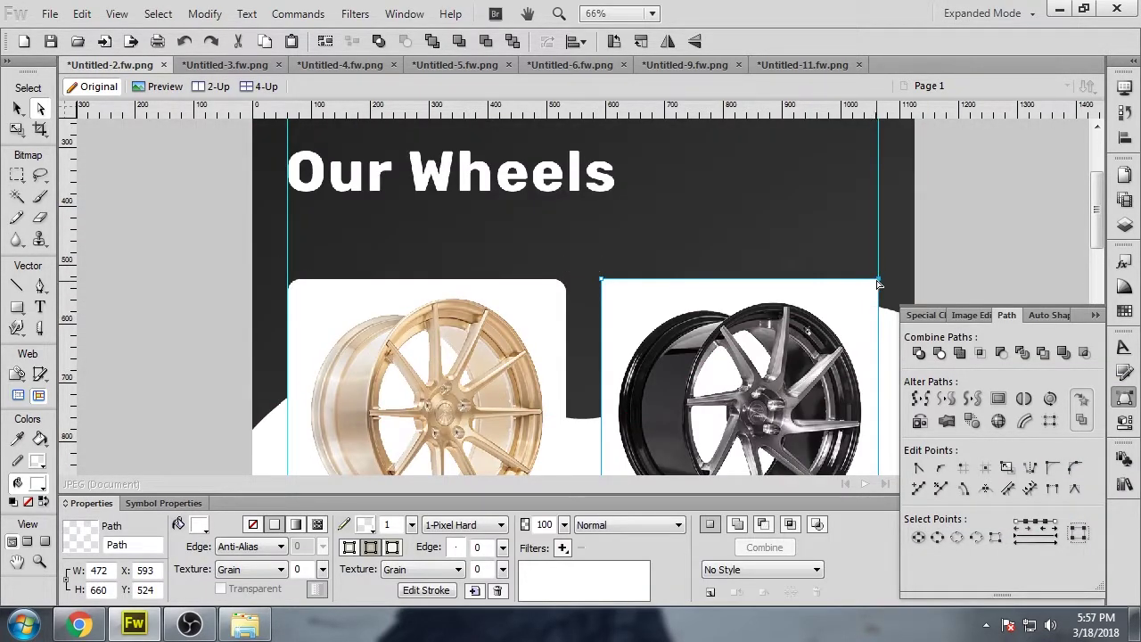
# - Round the corner points of the "ZP. FORGED 6" card in the middle row
pyautogui.scroll(-8, 633, 275)
pyautogui.click(849, 275)
pyautogui.scroll(-6, 876, 325)
pyautogui.keyDown('shift'); pyautogui.click(600, 260); pyautogui.keyUp('shift')
pyautogui.click(1124, 399)
pyautogui.click(1075, 468)
pyautogui.press('Return')
# - Round the corner points of the "ZP. FORGED 5" card in the middle row
pyautogui.click(546, 259)
pyautogui.click(288, 264)
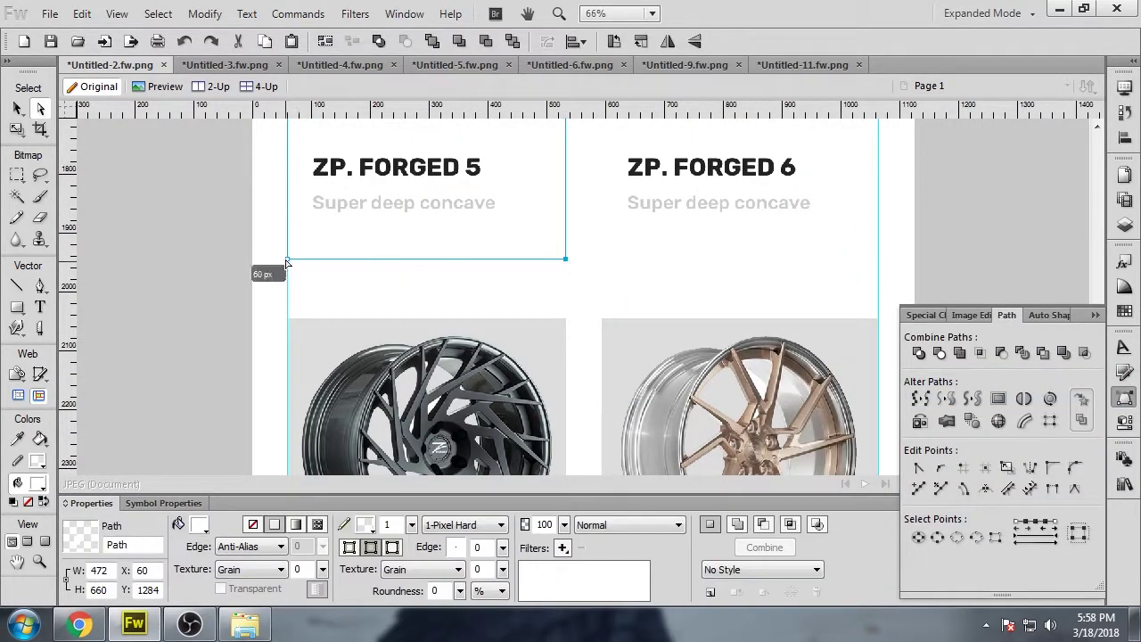
pyautogui.scroll(5, 566, 279)
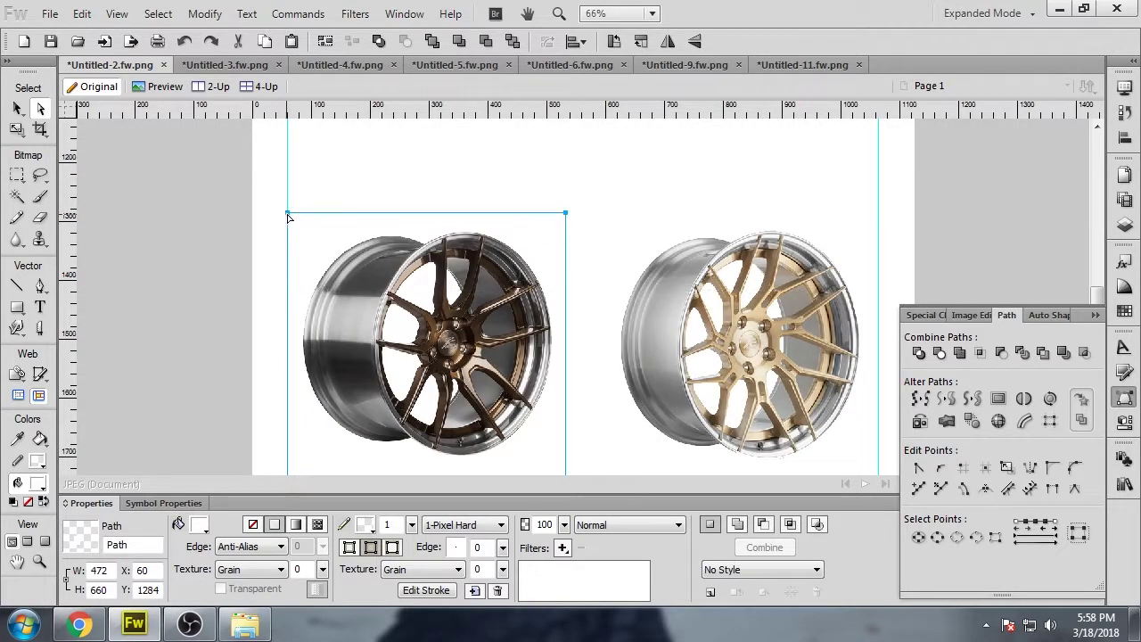
pyautogui.keyDown('shift'); pyautogui.click(287, 214); pyautogui.keyUp('shift')
pyautogui.click(1073, 467)
pyautogui.press('Return')
# - Round the top corner points of both bottom row wheel cards
pyautogui.scroll(-10, 627, 355)
pyautogui.click(376, 251)
pyautogui.click(287, 234)
pyautogui.click(1050, 420)
pyautogui.press('Return')
pyautogui.click(603, 235)
pyautogui.click(1074, 468)
pyautogui.click(1024, 500)
pyautogui.click(1095, 315)
pyautogui.click(1040, 384)
# - Fill both bottom row cards with white
pyautogui.click(867, 419)
pyautogui.keyDown('shift'); pyautogui.click(557, 437); pyautogui.keyUp('shift')
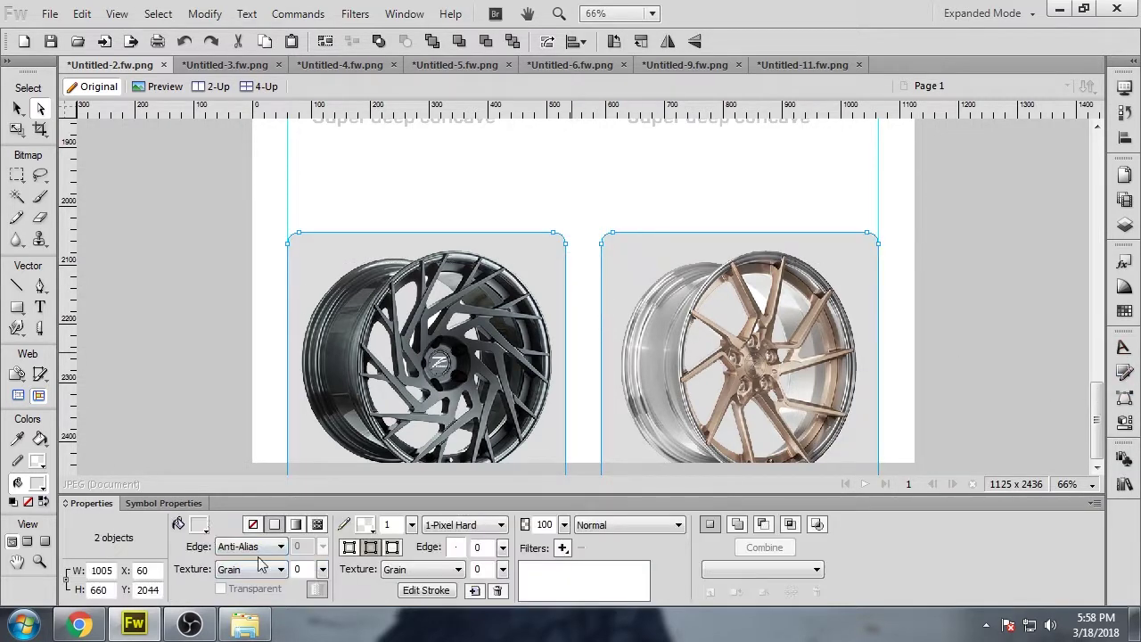
pyautogui.press('Delete')
# - Duplicate the two top row cards and give the lower copies a black fill with a Feather edge as shadows
pyautogui.scroll(15, 990, 363)
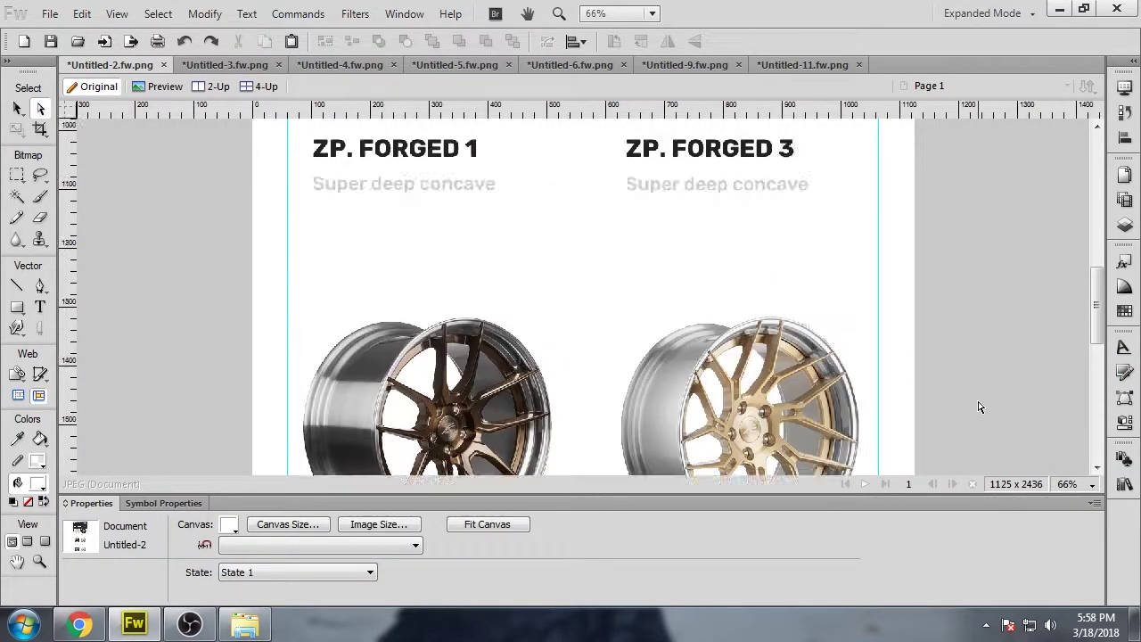
pyautogui.hotkey('ctrl', 'z')
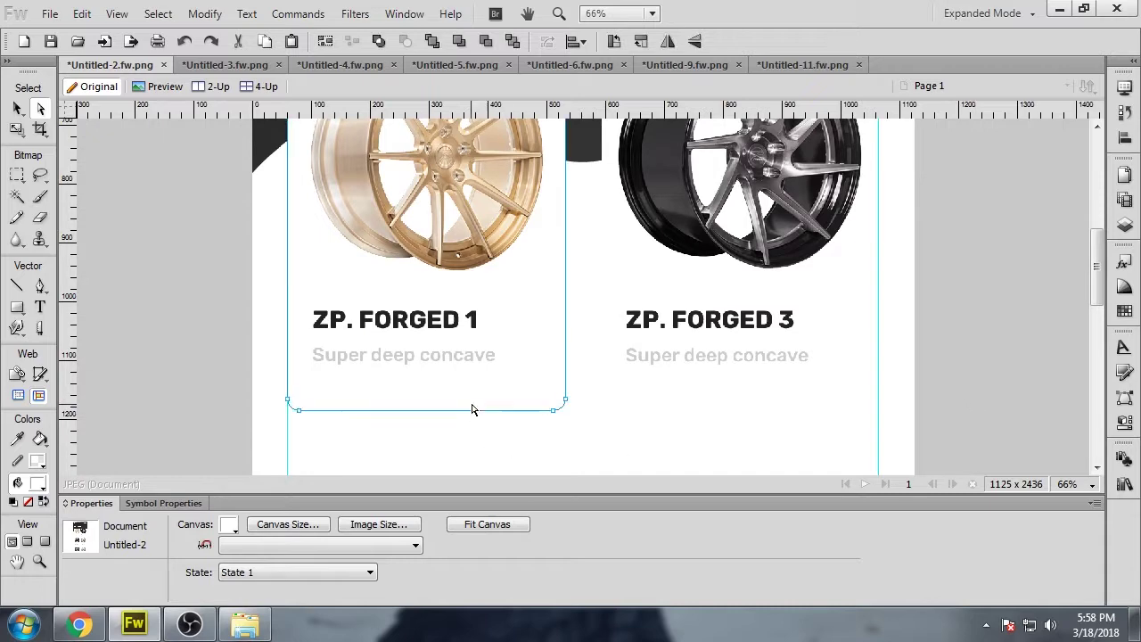
pyautogui.click(1124, 224)
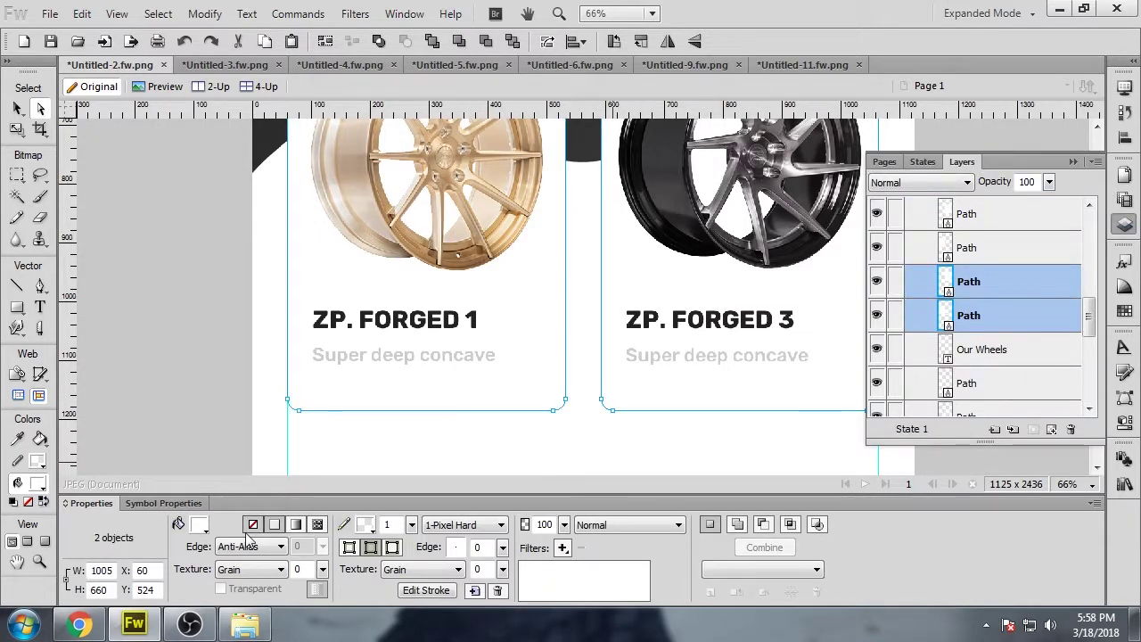
pyautogui.click(254, 546)
pyautogui.click(265, 586)
pyautogui.click(199, 524)
pyautogui.click(217, 394)
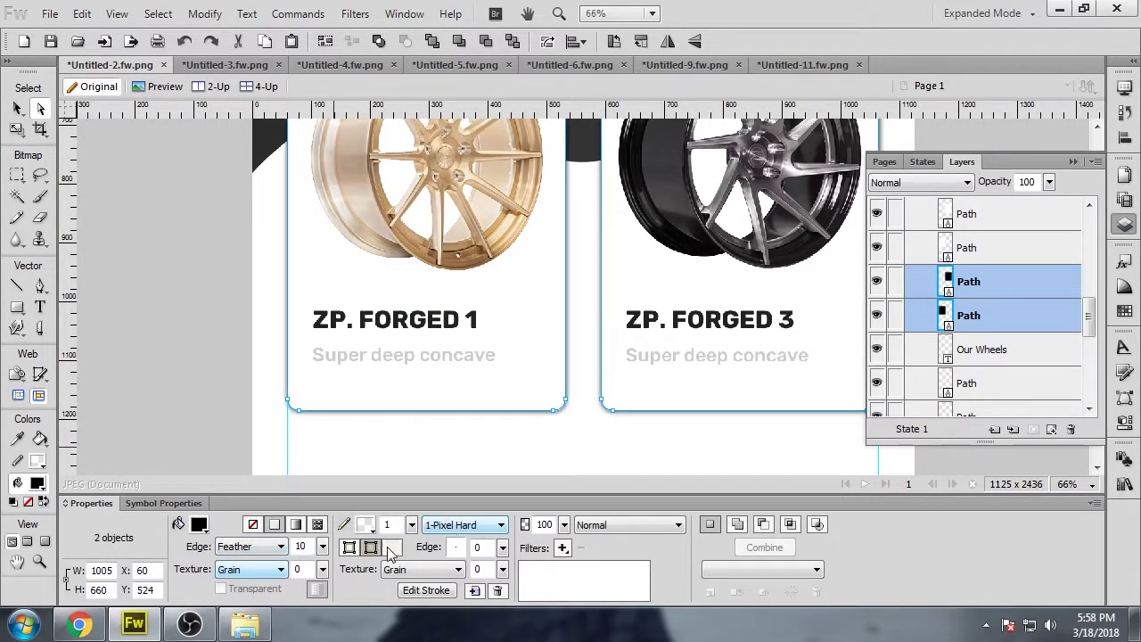
# - Set the top row shadows' feather to 20 and their opacity to 19
pyautogui.moveTo(328, 537); pyautogui.dragTo(328, 535)
pyautogui.moveTo(564, 525); pyautogui.dragTo(573, 588)
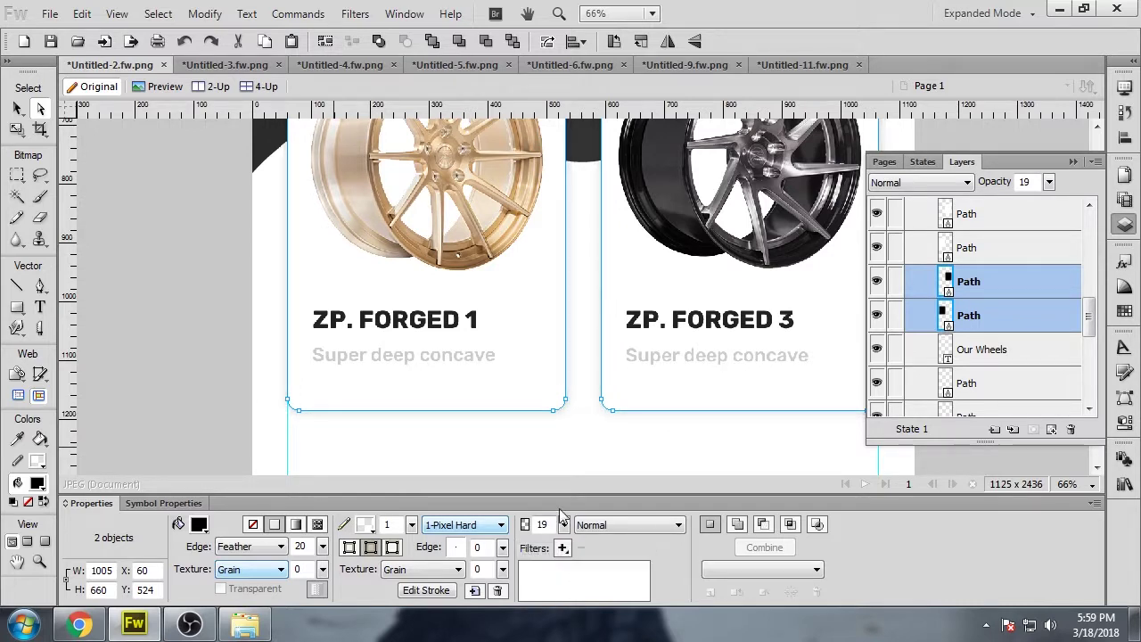
pyautogui.click(563, 470)
# - Duplicate the two middle row cards and fill the lower copies with black at 19 opacity
pyautogui.scroll(3, 562, 475)
pyautogui.scroll(-4, 739, 473)
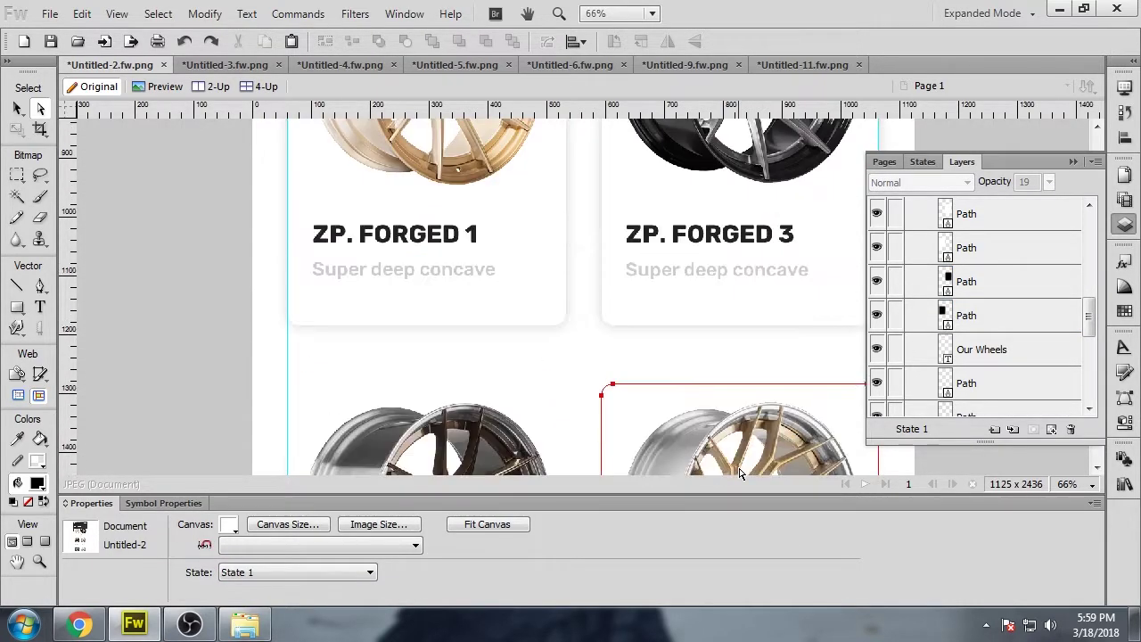
pyautogui.scroll(-5, 739, 473)
pyautogui.scroll(4, 553, 436)
pyautogui.click(601, 292)
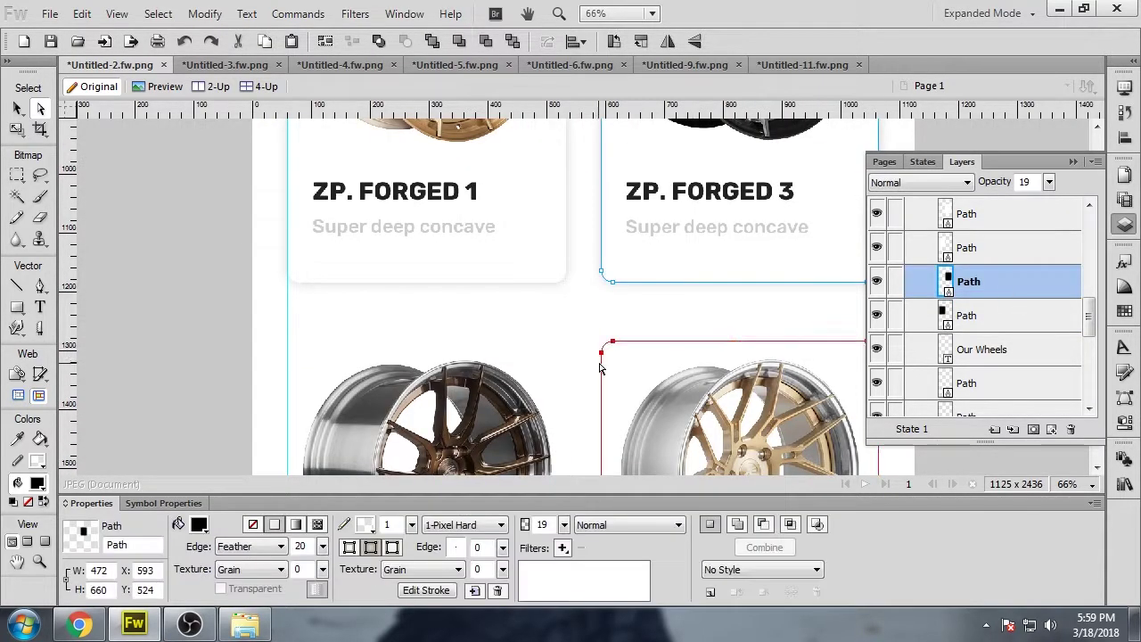
pyautogui.scroll(-8, 536, 408)
pyautogui.click(536, 388)
pyautogui.keyDown('shift'); pyautogui.click(719, 388); pyautogui.keyUp('shift')
pyautogui.scroll(-2, 1025, 374)
pyautogui.click(200, 525)
pyautogui.click(214, 403)
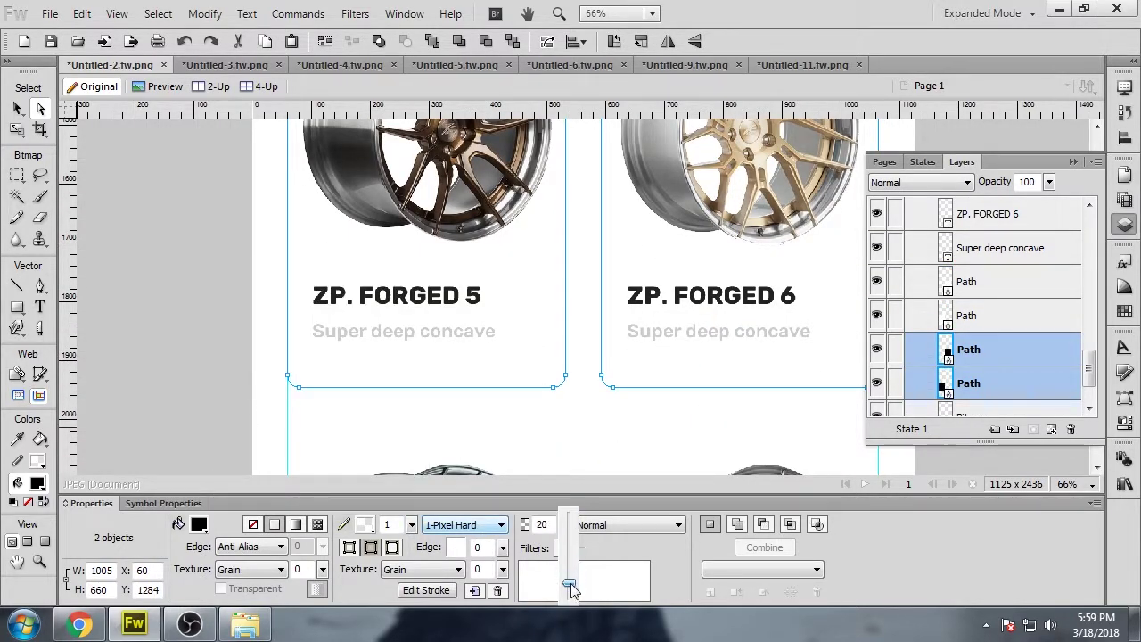
# - Apply a Feather edge to the middle row shadow copies and increase its amount above 10
pyautogui.click(275, 548)
pyautogui.click(236, 584)
pyautogui.click(327, 547)
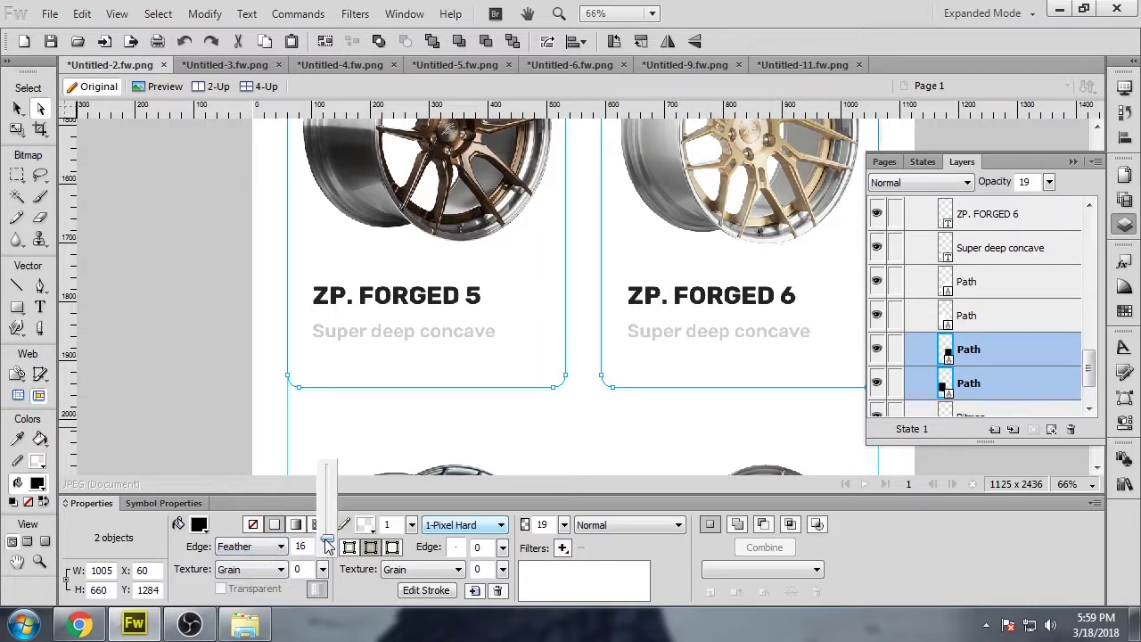
pyautogui.click(527, 422)
# - Duplicate the bottom row cards and turn the lower copies into shadows with black fill, Feather edge and 19 opacity
pyautogui.scroll(-3, 531, 417)
pyautogui.click(550, 301)
pyautogui.keyDown('shift'); pyautogui.click(647, 301); pyautogui.keyUp('shift')
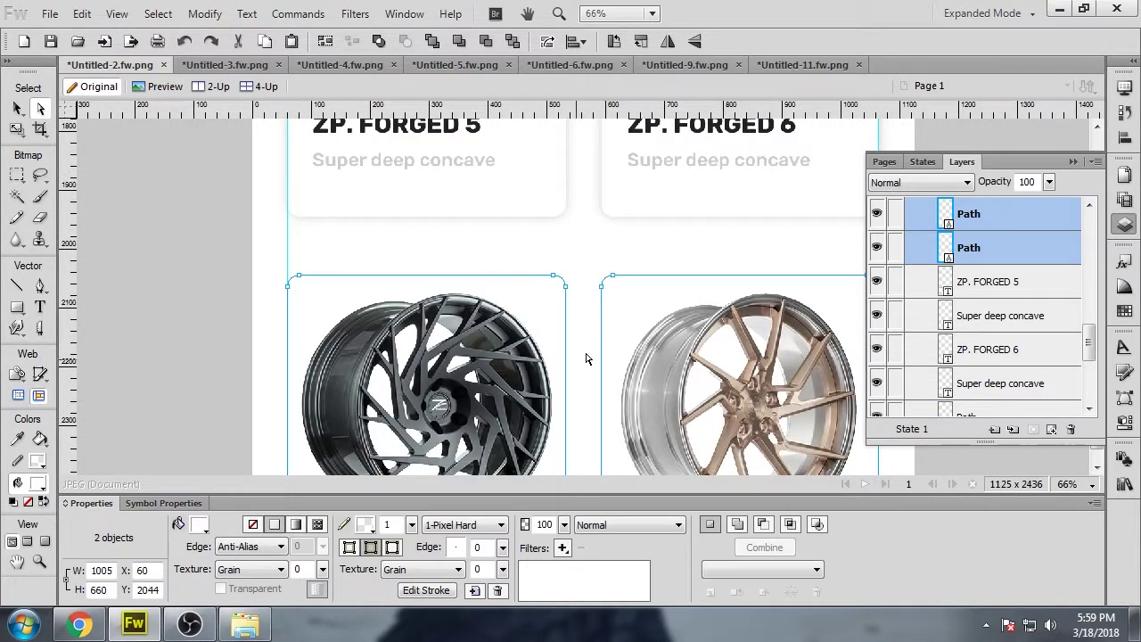
pyautogui.click(199, 526)
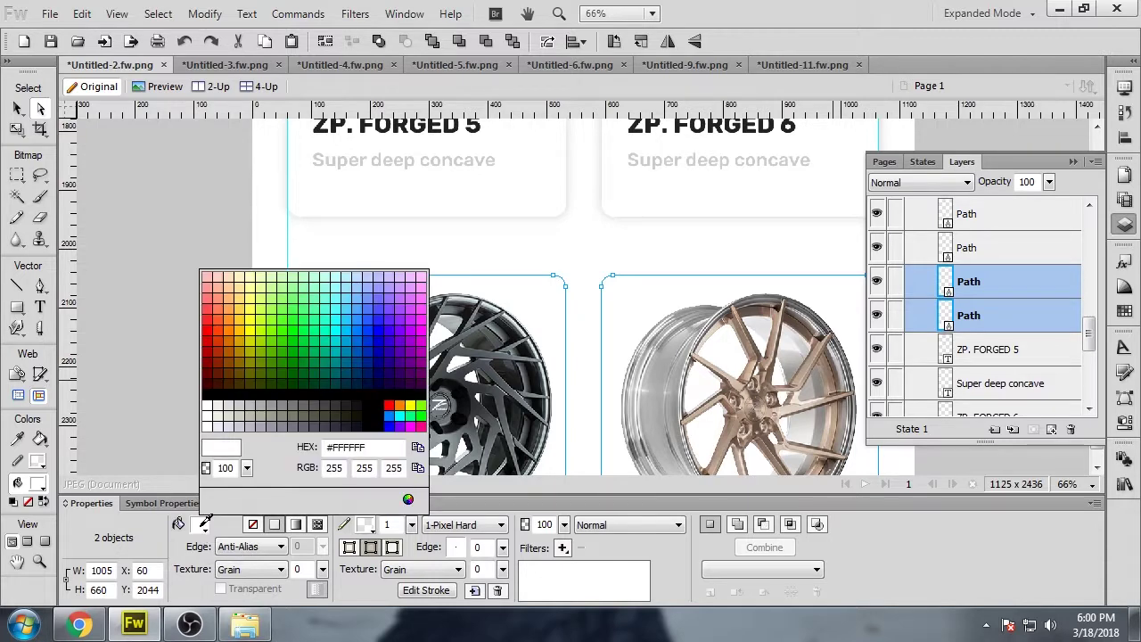
pyautogui.click(239, 393)
pyautogui.click(251, 546)
pyautogui.click(239, 584)
pyautogui.moveTo(569, 599); pyautogui.dragTo(570, 590)
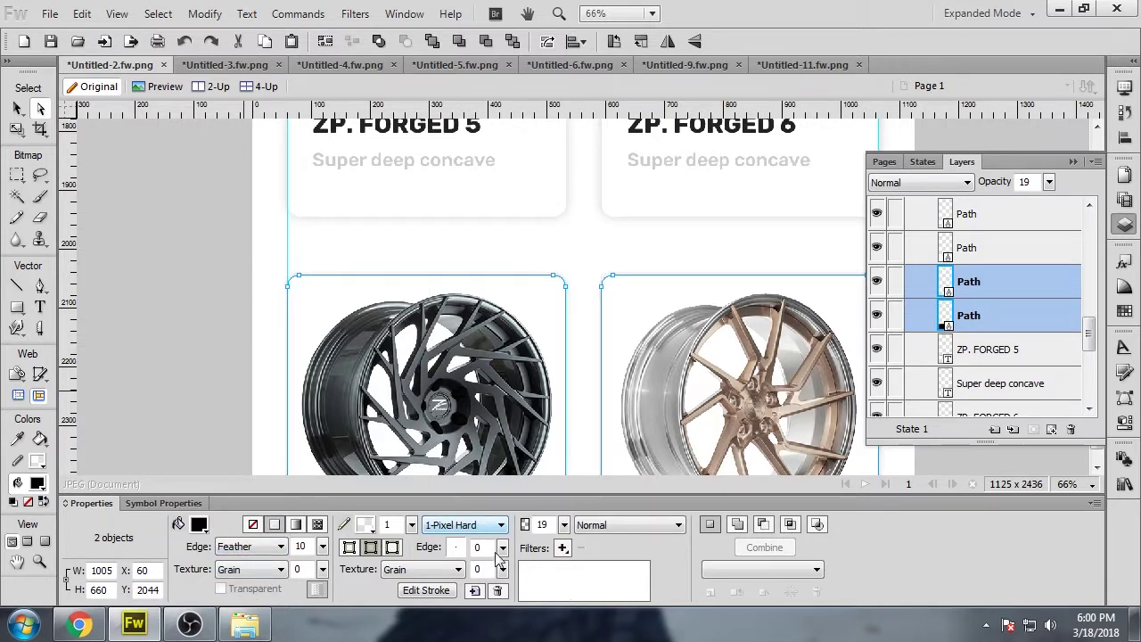
pyautogui.click(395, 273)
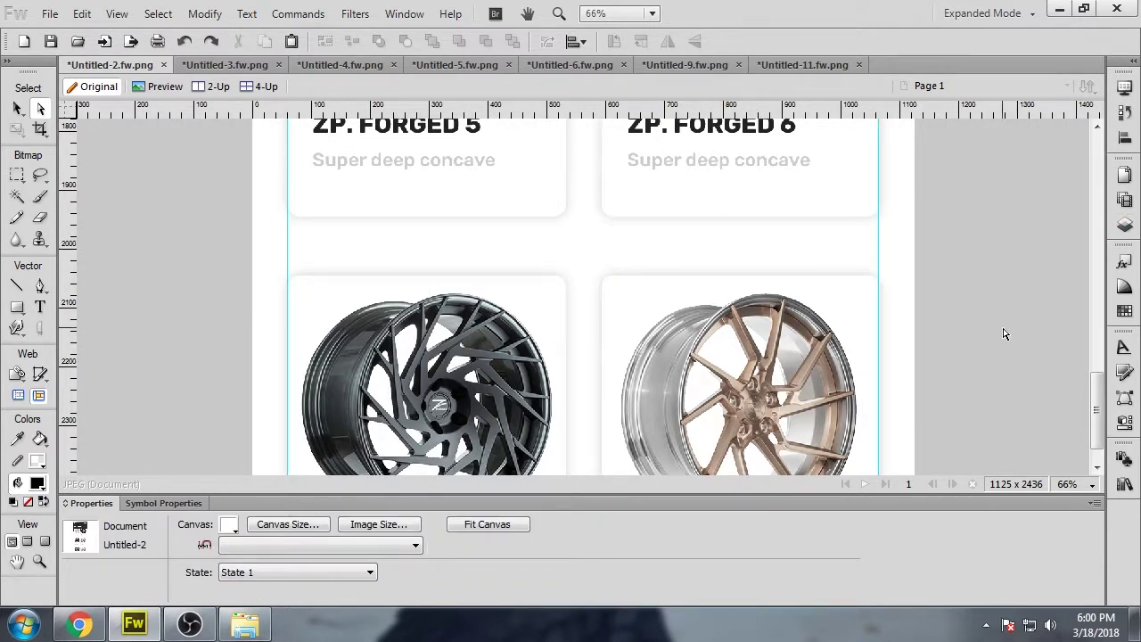
# - Review the whole screen and reduce the opacity of the two top row card shadows to 13
pyautogui.scroll(10, 994, 339)
pyautogui.hotkey('ctrl', '-')
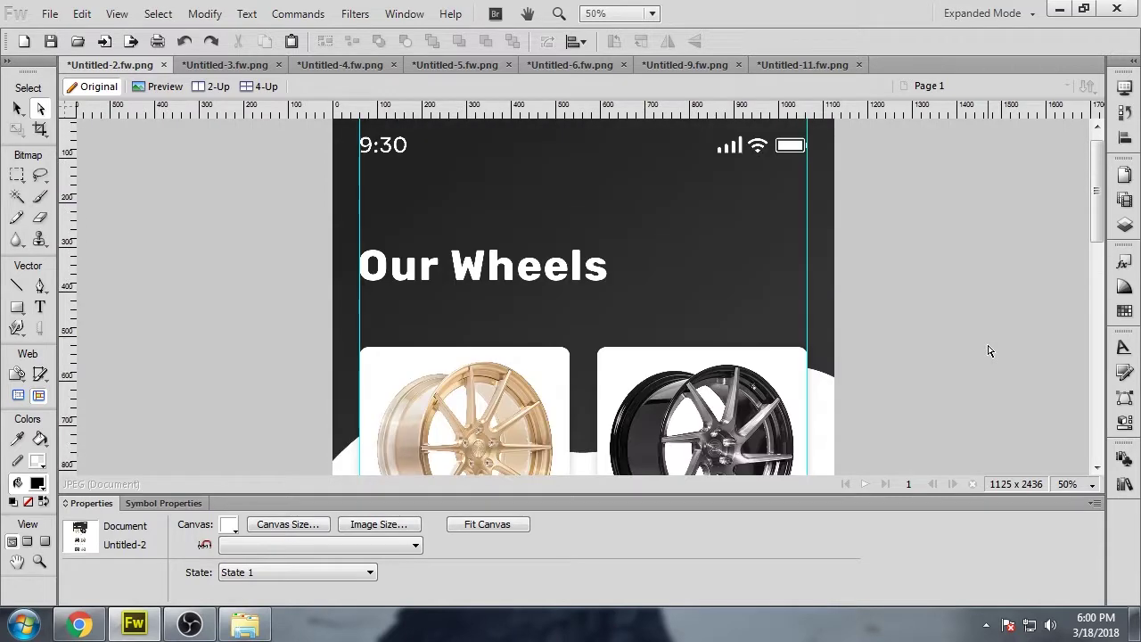
pyautogui.scroll(-10, 193, 279)
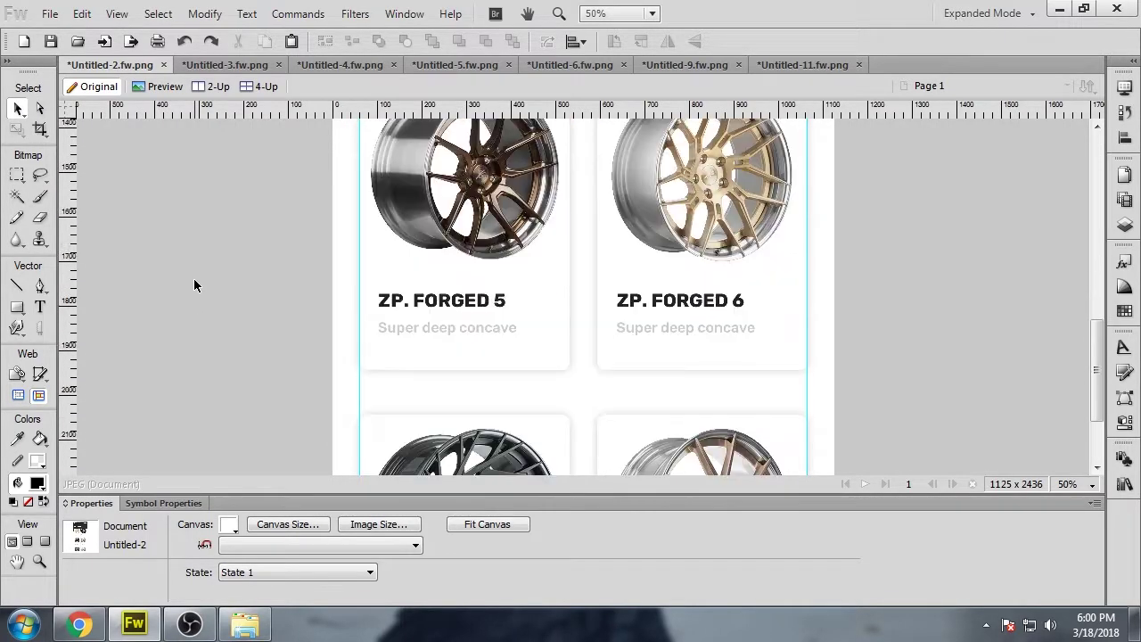
pyautogui.scroll(10, 196, 276)
pyautogui.click(629, 243)
pyautogui.keyDown('shift'); pyautogui.click(525, 242); pyautogui.keyUp('shift')
pyautogui.click(1124, 224)
pyautogui.click(1049, 281)
pyautogui.keyDown('shift'); pyautogui.click(1043, 314); pyautogui.keyUp('shift')
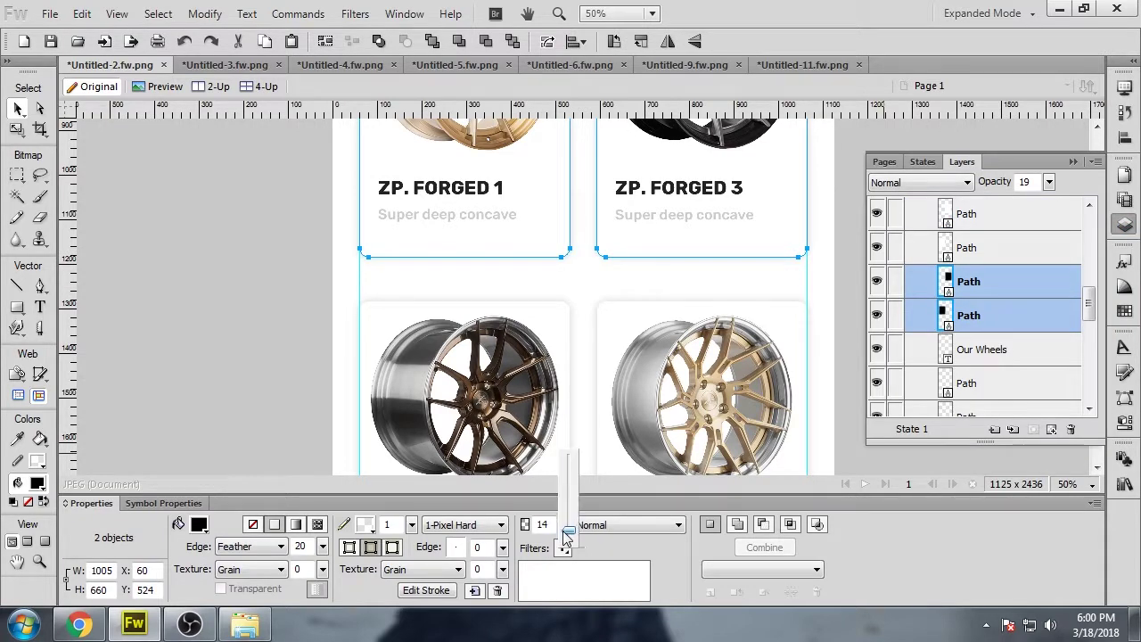
pyautogui.moveTo(564, 532); pyautogui.dragTo(563, 534)
pyautogui.click(283, 355)
# - Inspect the card shadows at 100% zoom, reselect the top row shadows and set their feather to 18
pyautogui.scroll(4, 283, 365)
pyautogui.hotkey('ctrl', '1')
pyautogui.scroll(-8, 282, 367)
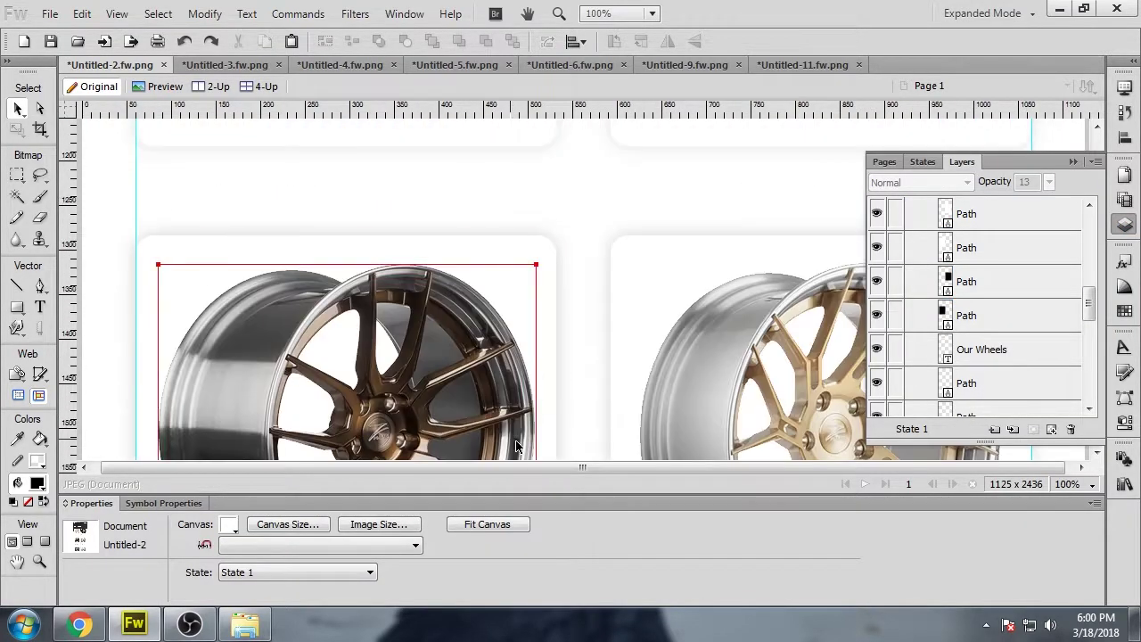
pyautogui.hotkey('ctrl', 'z')
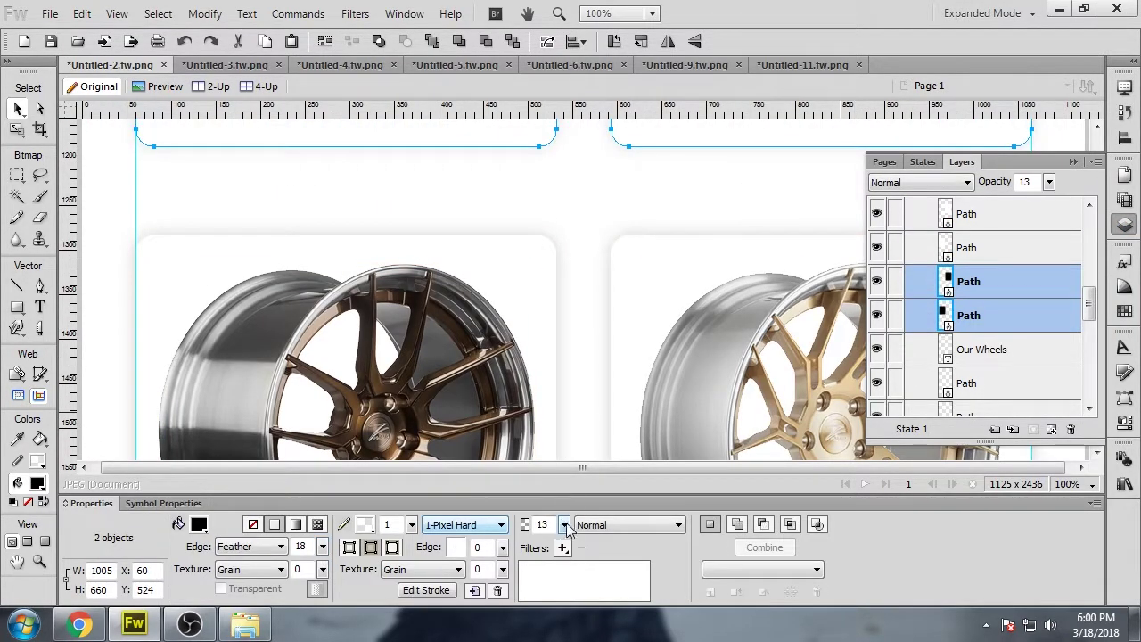
# - Reduce the opacity of the two top row card shadows to 11 and check the result
pyautogui.moveTo(566, 526); pyautogui.dragTo(566, 527)
pyautogui.click(587, 191)
pyautogui.scroll(8, 580, 320)
pyautogui.scroll(-8, 579, 348)
pyautogui.hotkey('ctrl', '-')
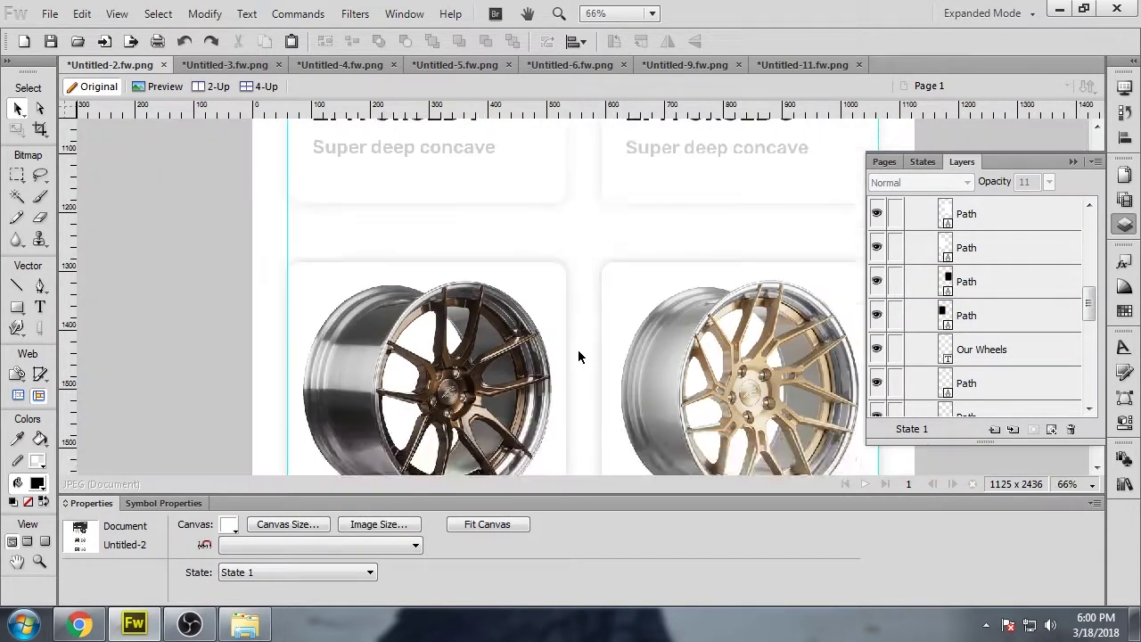
pyautogui.scroll(3, 578, 353)
pyautogui.hotkey('ctrl', '+')
# - Reselect the two top row card shadows and set their feather to 12 and opacity to 20
pyautogui.click(552, 330)
pyautogui.click(617, 328)
pyautogui.click(964, 316)
pyautogui.keyDown('shift'); pyautogui.click(966, 281); pyautogui.keyUp('shift')
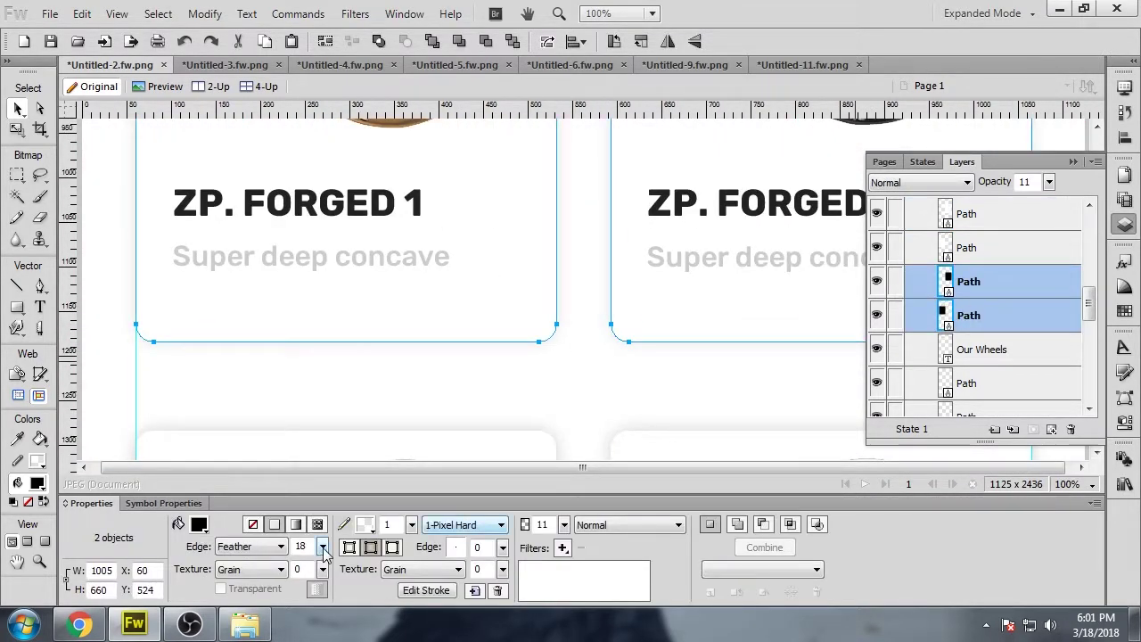
pyautogui.click(579, 395)
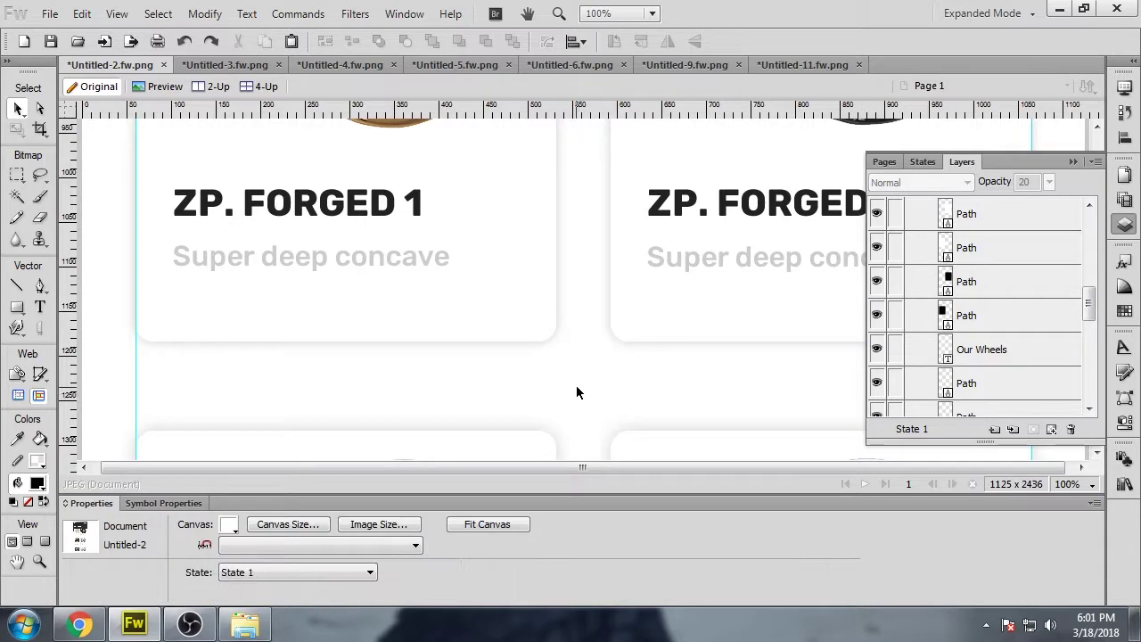
pyautogui.hotkey('ctrl', '-')
pyautogui.scroll(-3, 575, 389)
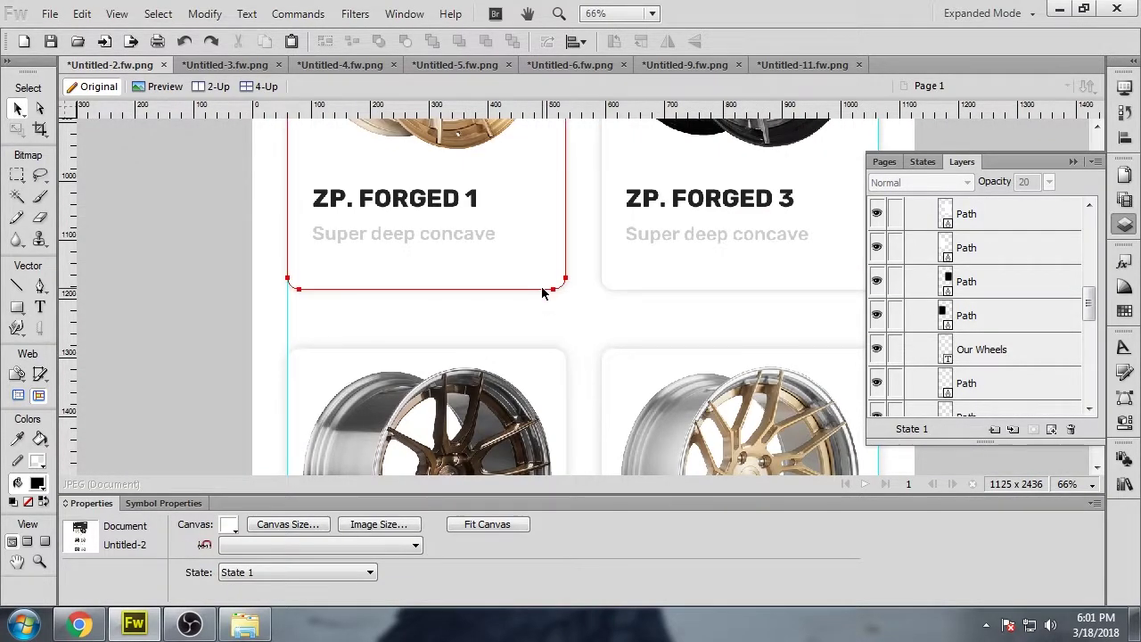
# - Raise the opacity of the two top row card shadows to 26 and check it on the shadow path
pyautogui.hotkey('ctrl', 'z')
pyautogui.click(594, 317)
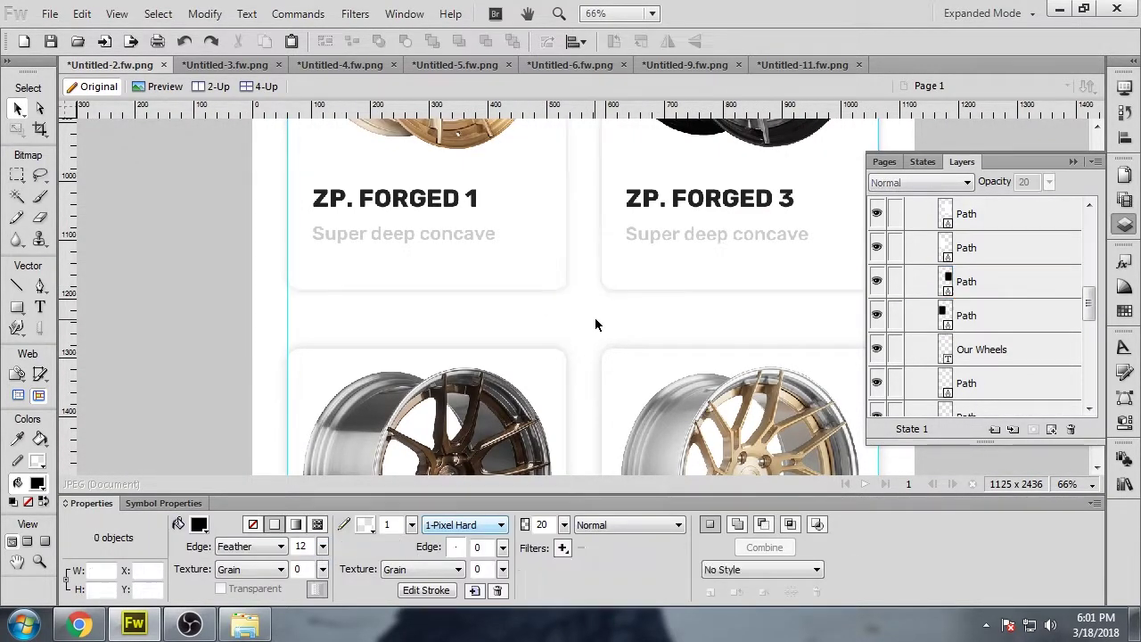
pyautogui.keyDown('shift'); pyautogui.click(1004, 316); pyautogui.keyUp('shift')
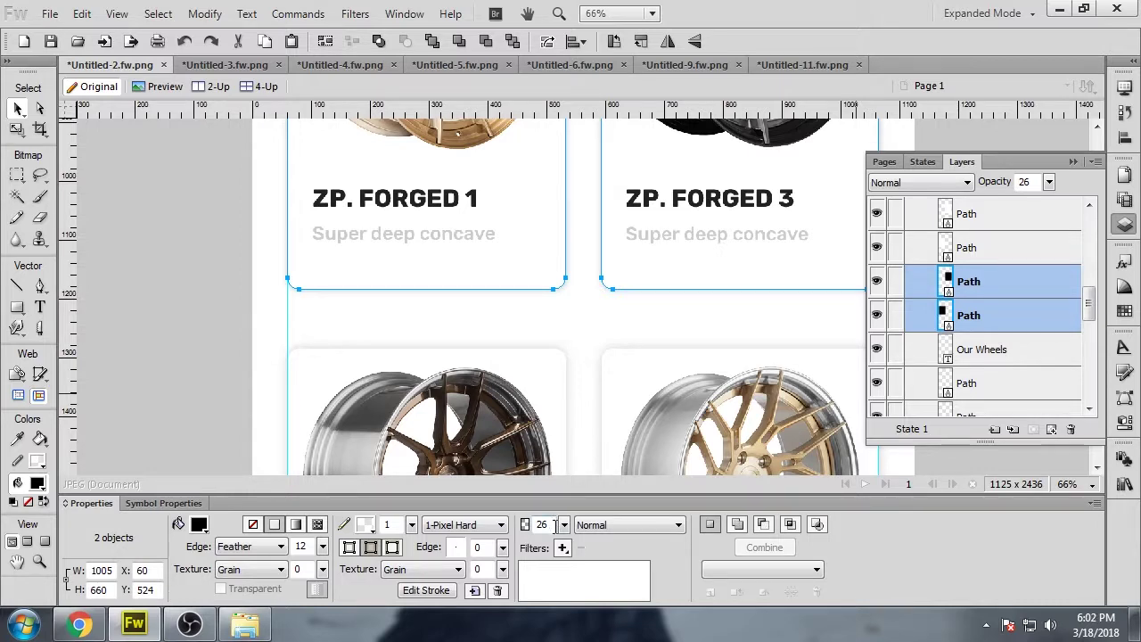
pyautogui.click(548, 307)
pyautogui.scroll(3, 561, 347)
pyautogui.scroll(-3, 573, 392)
pyautogui.click(540, 272)
pyautogui.click(994, 283)
pyautogui.click(996, 304)
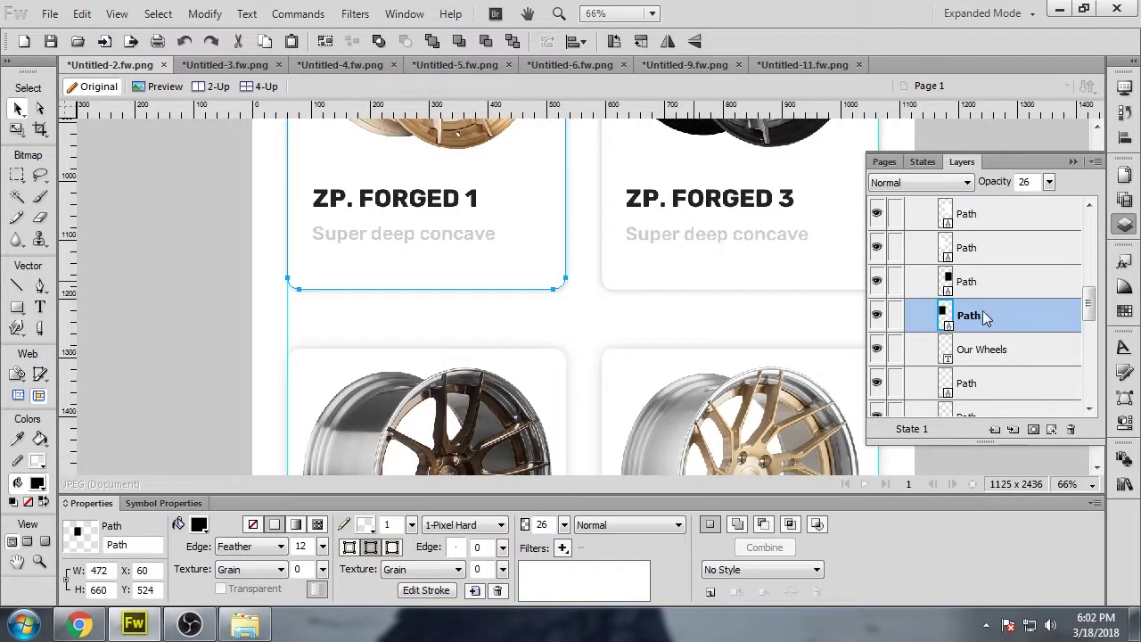
# - Compare the feather and opacity of the middle row card shadows with those of the top row
pyautogui.scroll(-7, 570, 395)
pyautogui.click(565, 396)
pyautogui.click(665, 413)
pyautogui.scroll(-2, 665, 412)
pyautogui.click(545, 331)
pyautogui.scroll(-2, 971, 356)
pyautogui.click(976, 351)
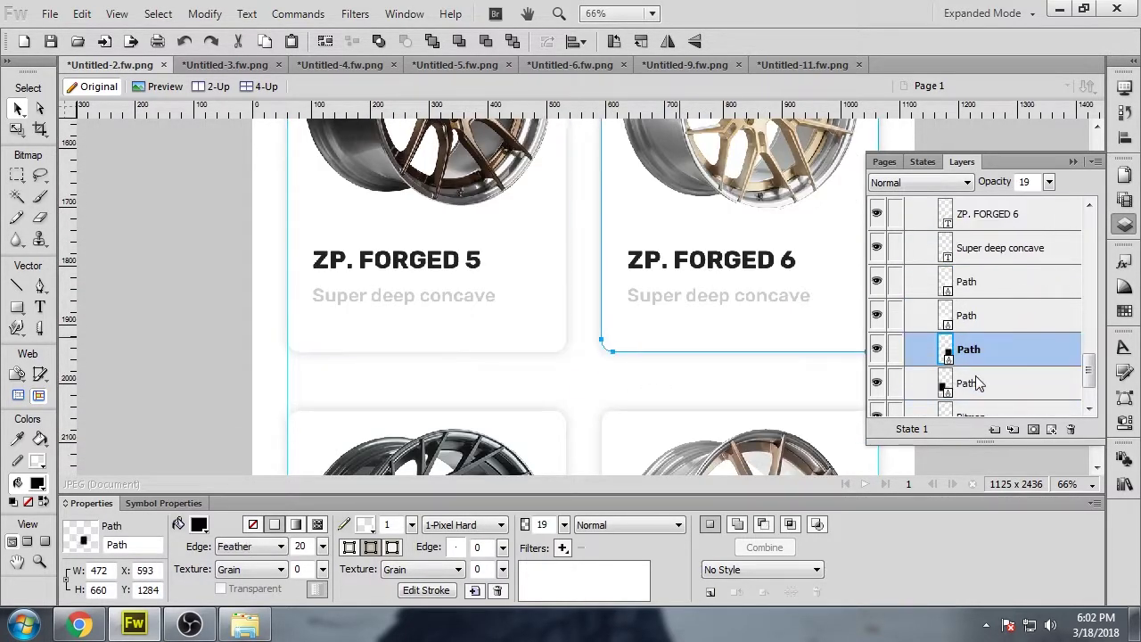
pyautogui.keyDown('shift'); pyautogui.click(976, 382); pyautogui.keyUp('shift')
pyautogui.scroll(9, 527, 398)
pyautogui.click(540, 265)
pyautogui.click(1047, 253)
pyautogui.scroll(-5, 575, 363)
# - Set both middle row card shadows to 26 opacity and 12 feather
pyautogui.click(550, 377)
pyautogui.click(1010, 374)
pyautogui.scroll(-1, 1010, 375)
pyautogui.keyDown('shift'); pyautogui.click(980, 382); pyautogui.keyUp('shift')
pyautogui.moveTo(571, 526); pyautogui.dragTo(570, 525)
pyautogui.moveTo(322, 547); pyautogui.dragTo(327, 553)
pyautogui.click(581, 406)
# - Set both bottom row card shadows to 26 opacity and match their feather to the rows above
pyautogui.scroll(-7, 582, 407)
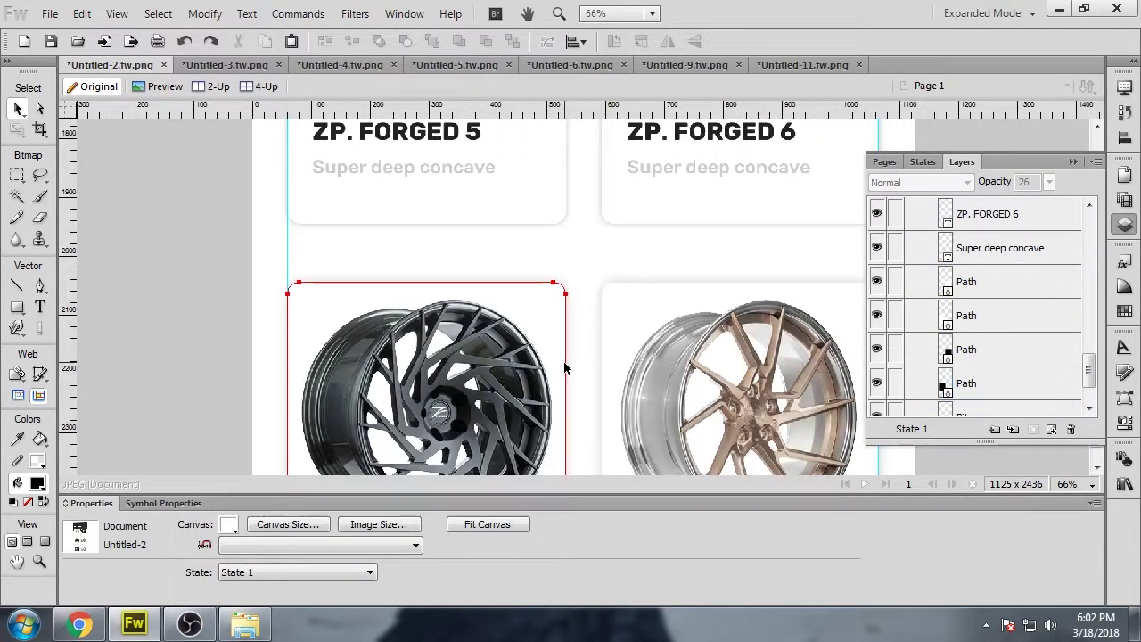
pyautogui.click(609, 352)
pyautogui.click(972, 256)
pyautogui.click(979, 286)
pyautogui.keyDown('shift'); pyautogui.click(980, 316); pyautogui.keyUp('shift')
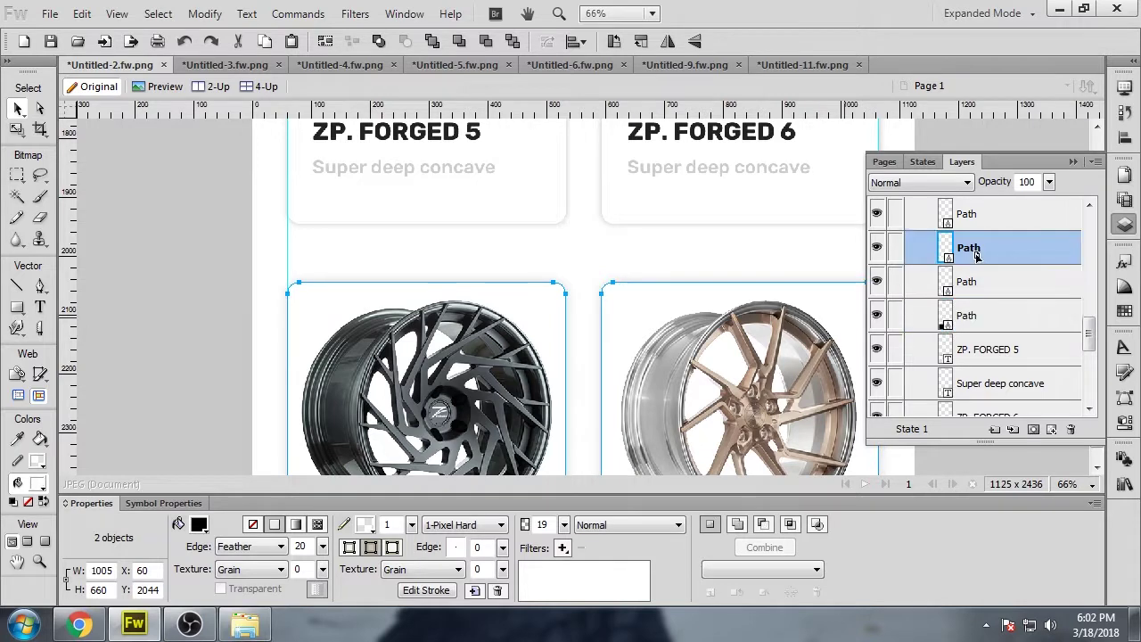
pyautogui.click(585, 381)
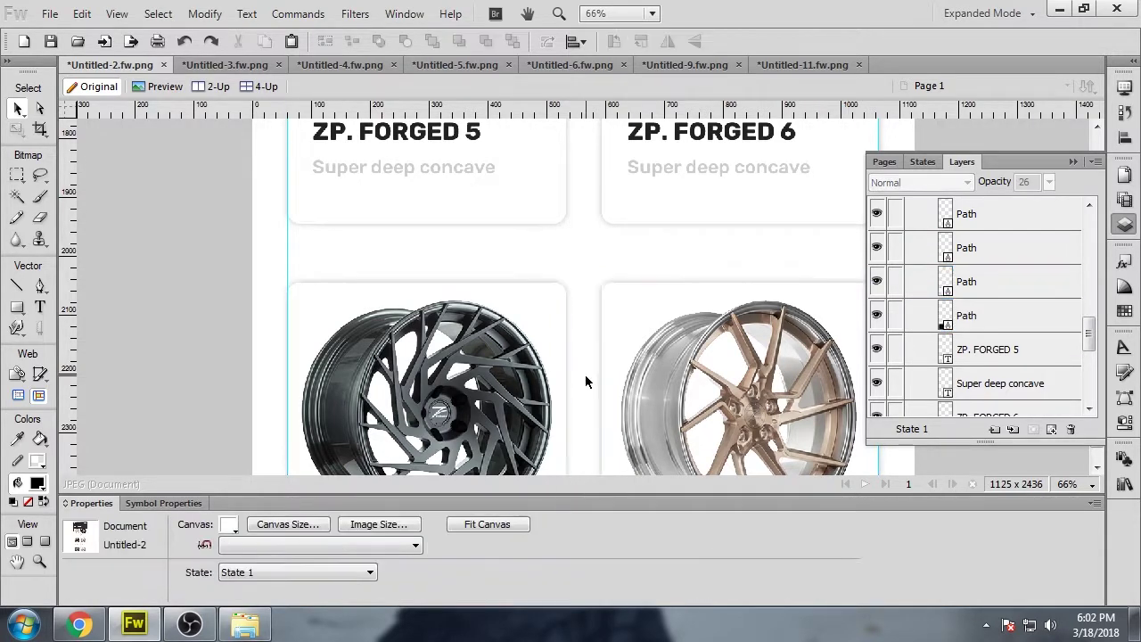
# - Examine the shadow settings of the middle and top row cards for consistency across the design
pyautogui.scroll(3, 588, 420)
pyautogui.click(617, 295)
pyautogui.click(978, 355)
pyautogui.click(971, 385)
pyautogui.scroll(13, 660, 299)
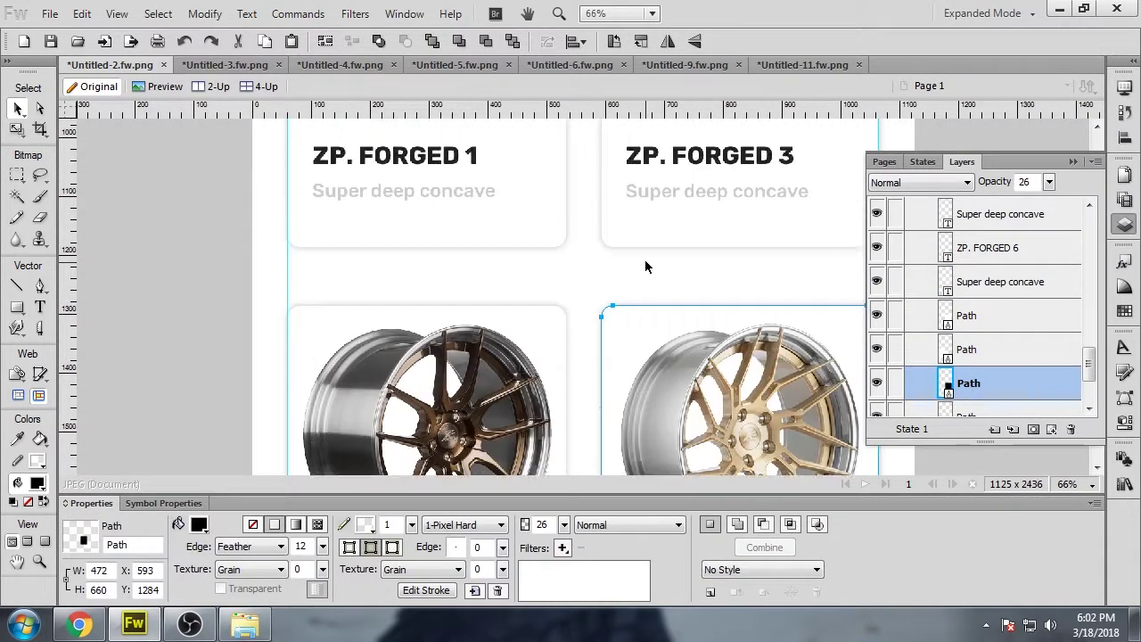
pyautogui.click(656, 230)
pyautogui.click(1024, 284)
pyautogui.click(585, 301)
pyautogui.scroll(-6, 578, 356)
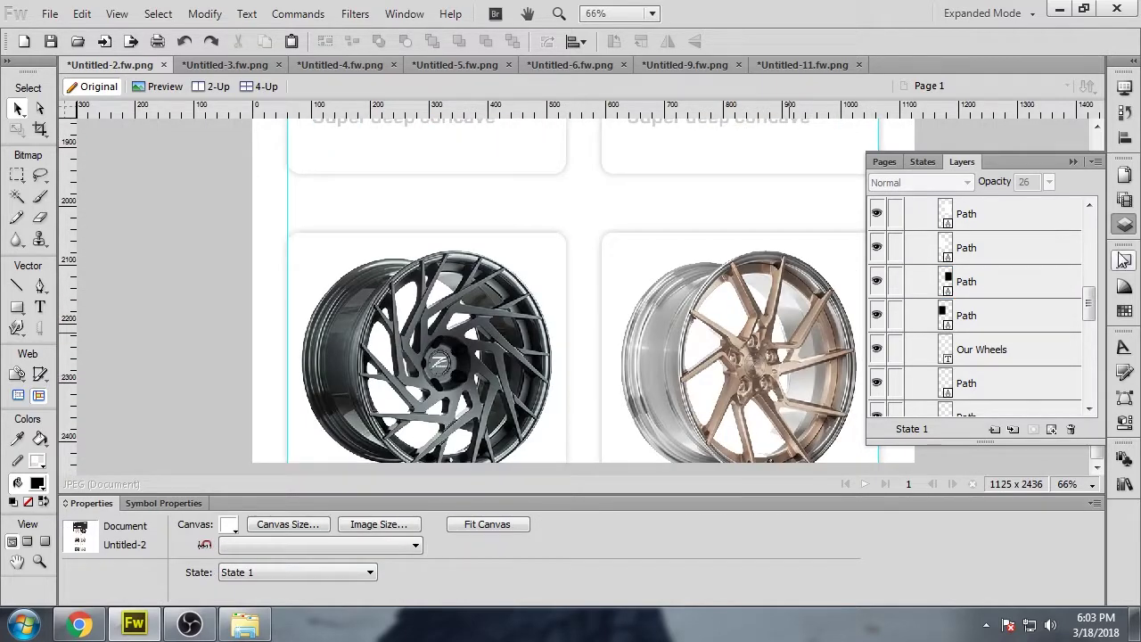
# - Save the Untitled-2 design and hide the layer list
pyautogui.scroll(8, 1016, 283)
pyautogui.hotkey('ctrl', '-')
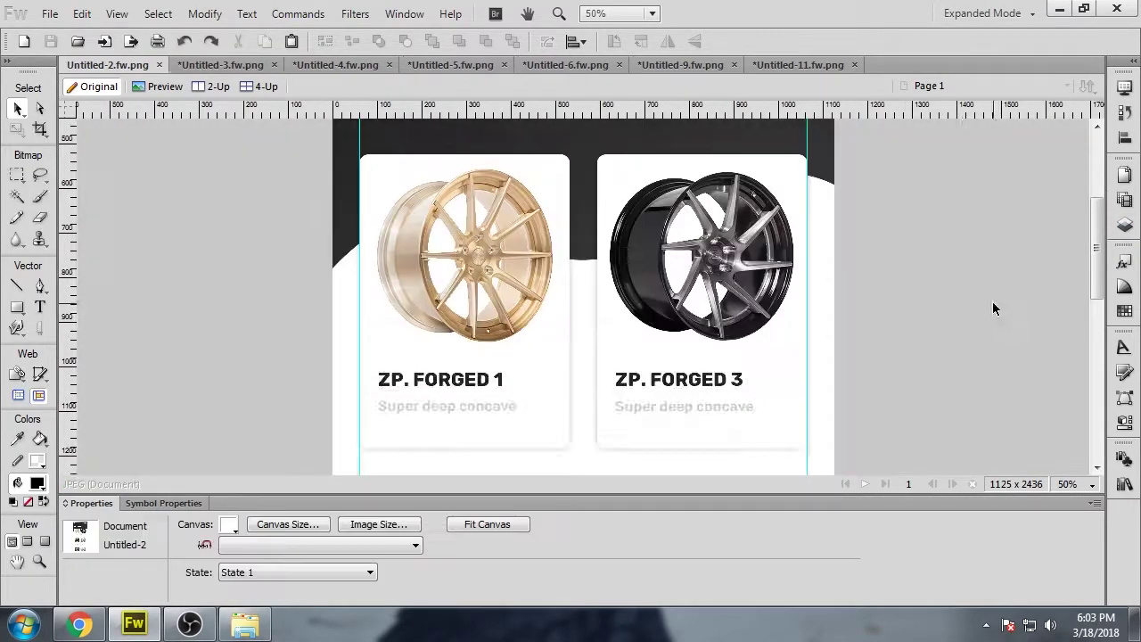
pyautogui.scroll(4, 936, 373)
# - Close the wheel image documents Untitled-3, 4, 5, 6, 9 and 11 without saving their changes
pyautogui.click(274, 65)
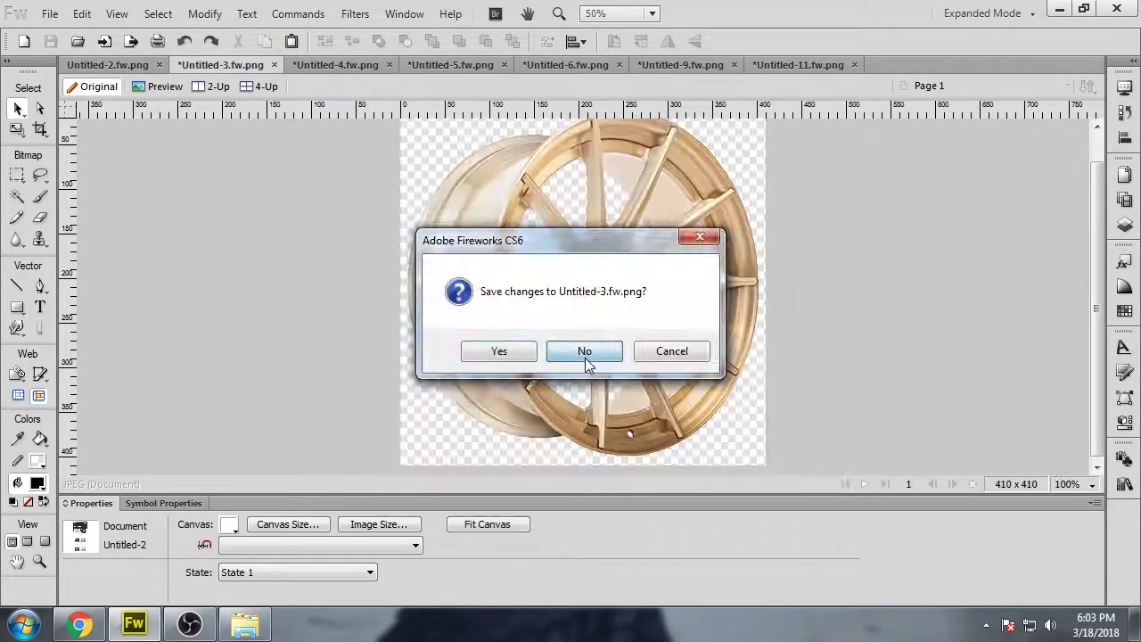
pyautogui.click(585, 352)
pyautogui.click(275, 65)
pyautogui.click(585, 351)
pyautogui.click(275, 65)
pyautogui.click(585, 351)
pyautogui.click(275, 65)
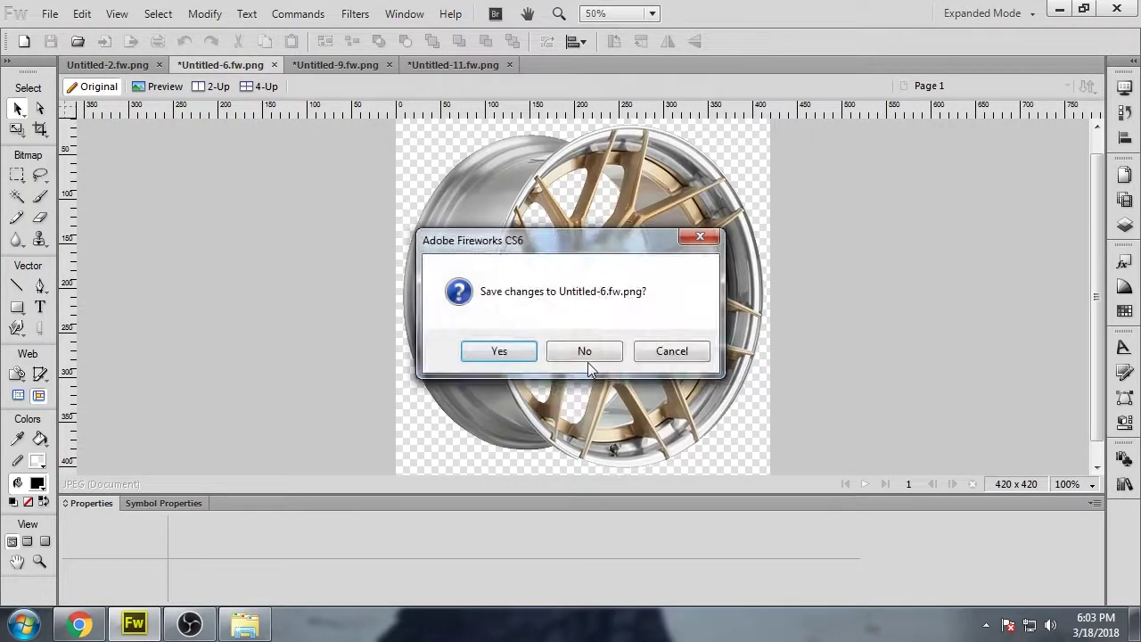
pyautogui.click(585, 351)
pyautogui.click(275, 65)
pyautogui.click(584, 351)
pyautogui.click(279, 65)
pyautogui.click(585, 351)
# - Examine the cards, shadows and text across the design at 100% and 66% zoom
pyautogui.scroll(-8, 887, 366)
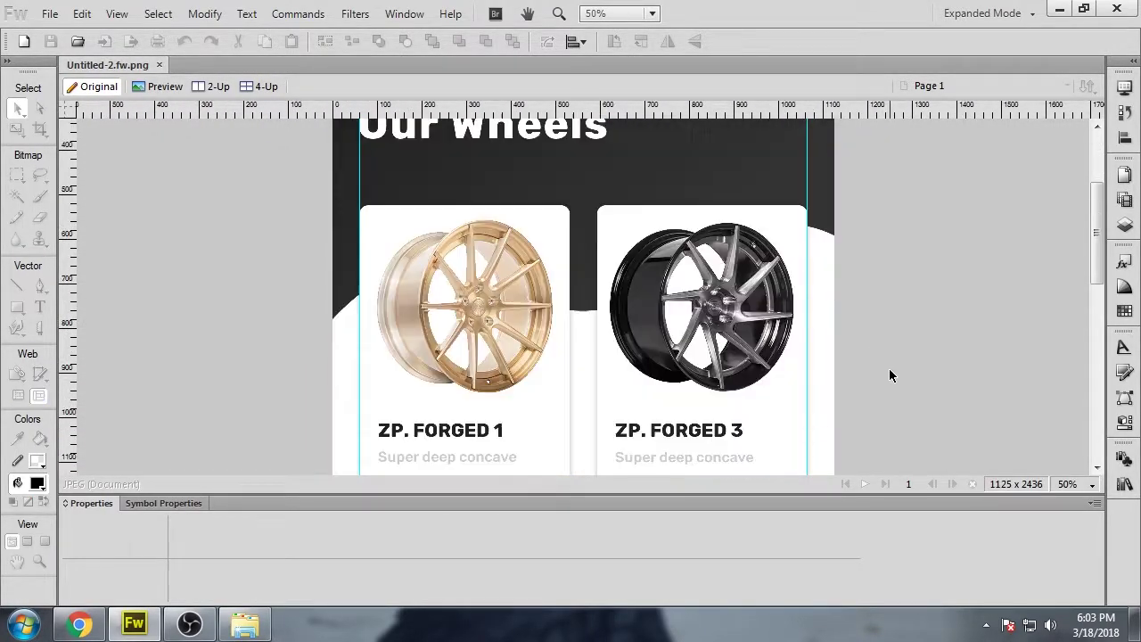
pyautogui.hotkey('ctrl', '1')
pyautogui.scroll(4, 588, 356)
pyautogui.scroll(10, 596, 359)
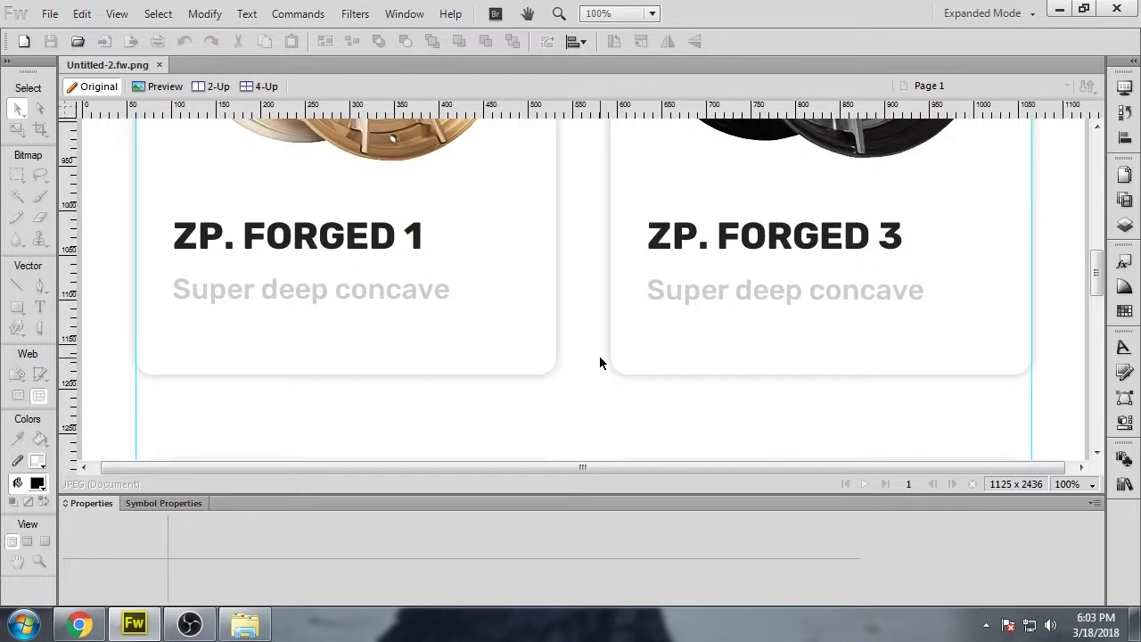
pyautogui.scroll(-10, 595, 362)
pyautogui.scroll(-3, 595, 361)
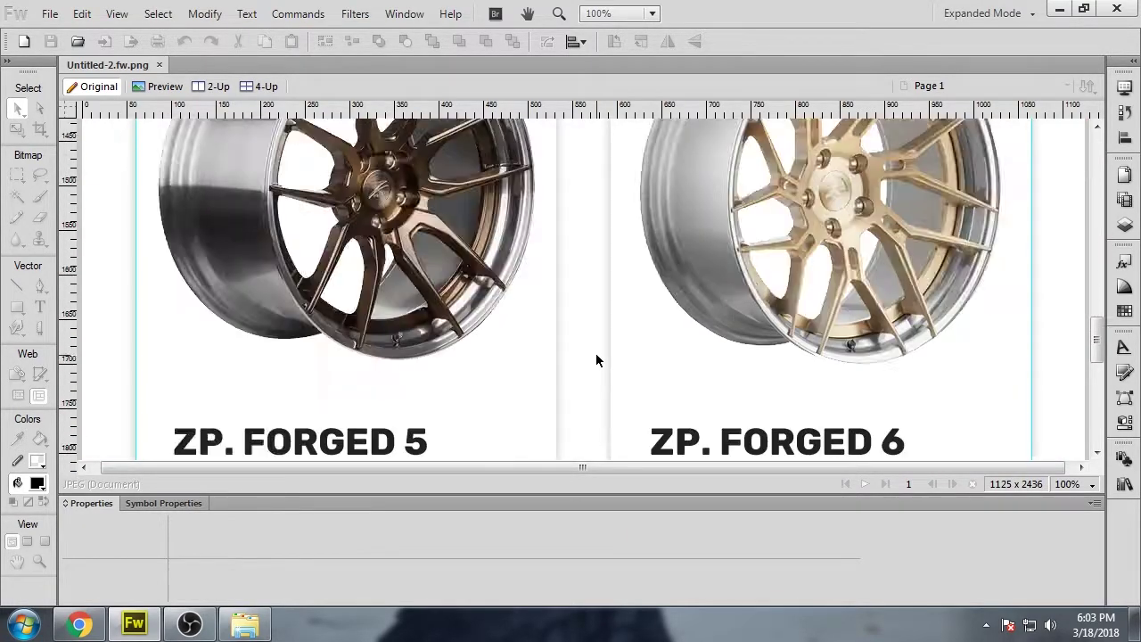
pyautogui.hotkey('ctrl', '-')
pyautogui.scroll(6, 591, 356)
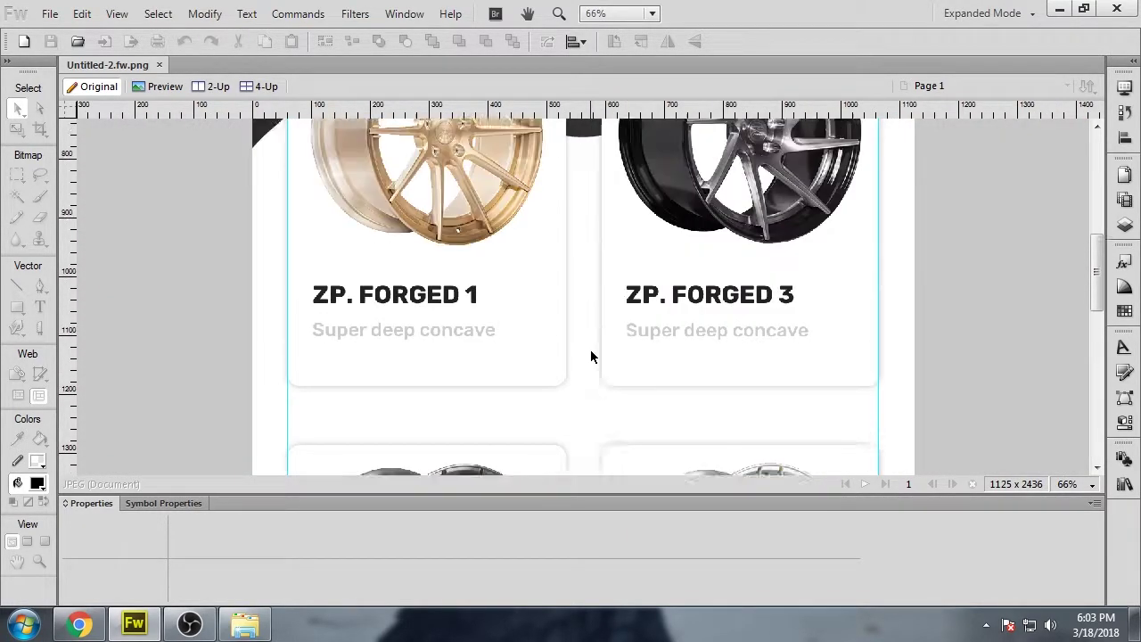
# - Try to select the wheel names and descriptions on the top and middle row cards
pyautogui.scroll(-6, 582, 366)
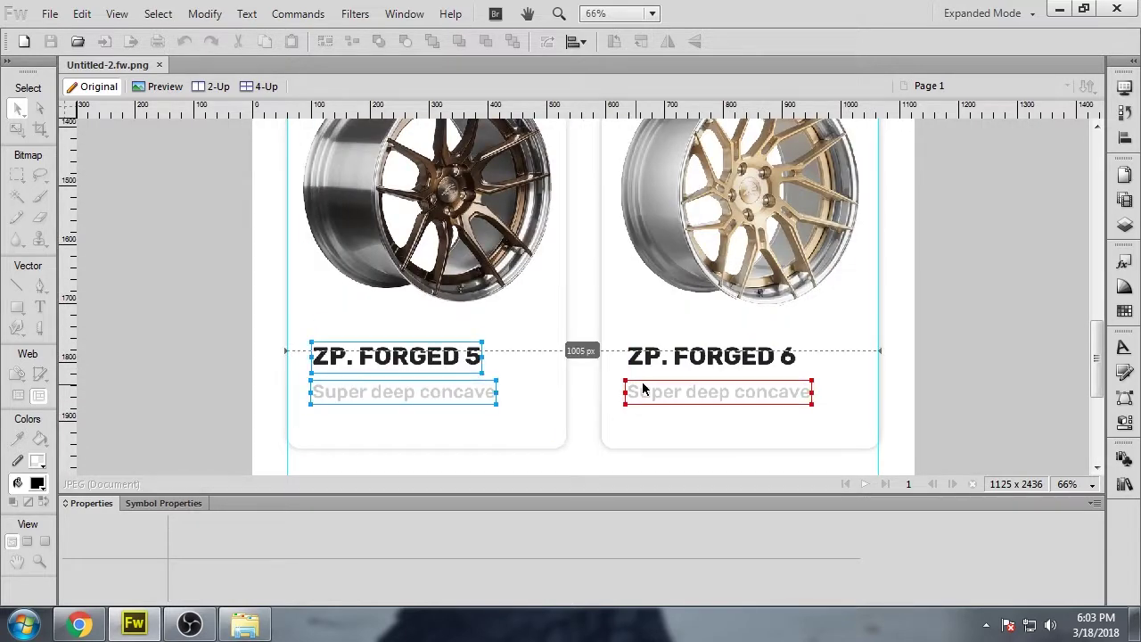
pyautogui.scroll(-3, 607, 312)
pyautogui.scroll(3, 619, 272)
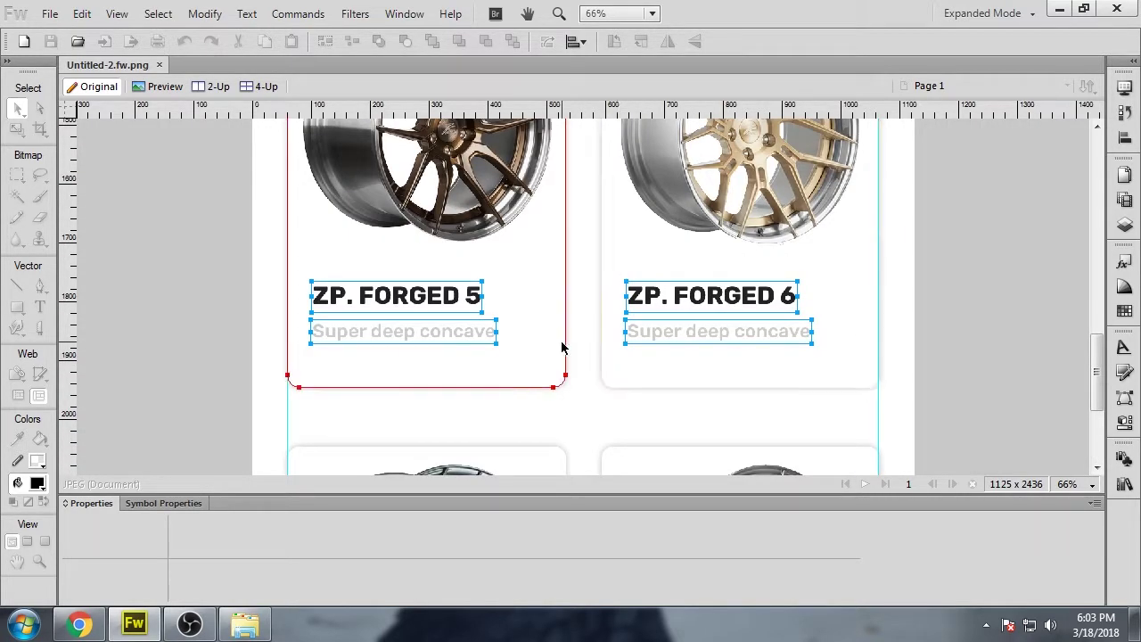
pyautogui.scroll(6, 562, 347)
pyautogui.click(392, 234)
pyautogui.moveTo(224, 215); pyautogui.dragTo(1072, 333)
pyautogui.scroll(6, 981, 312)
pyautogui.scroll(-9, 980, 384)
pyautogui.moveTo(114, 180); pyautogui.dragTo(1022, 392)
pyautogui.scroll(2, 1021, 410)
pyautogui.hotkey('ctrl', '-')
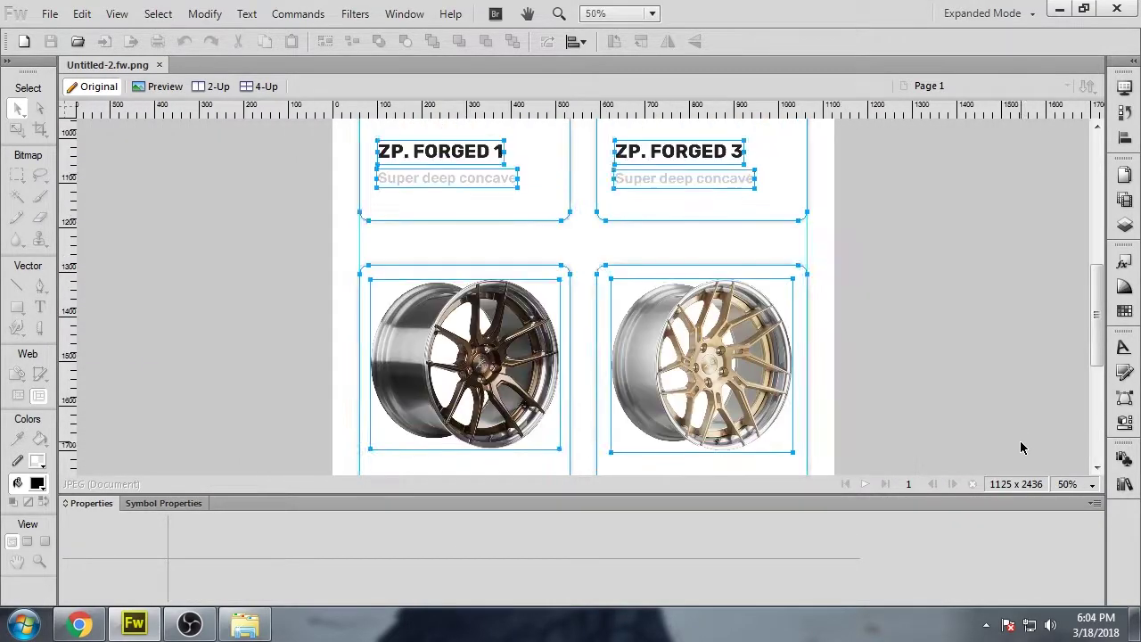
pyautogui.click(1022, 448)
# - Close Fireworks and reopen the Untitled-2.fw.png design from its folder in Fireworks
pyautogui.click(1116, 9)
pyautogui.click(589, 350)
pyautogui.rightClick(101, 408)
pyautogui.moveTo(178, 306)
pyautogui.click(453, 303)
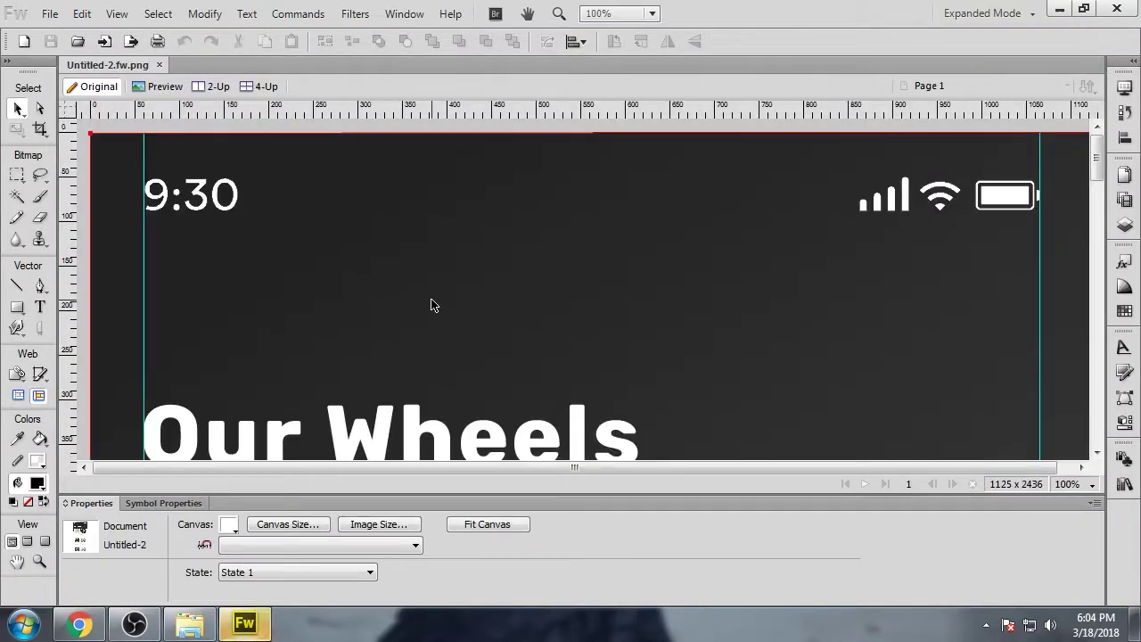
# - Examine the reopened design from the header down to the top row cards
pyautogui.click(432, 302)
pyautogui.hotkey('ctrl', '-')
pyautogui.hotkey('ctrl', '-')
pyautogui.click(980, 308)
pyautogui.scroll(-5, 952, 396)
pyautogui.hotkey('ctrl', '=')
pyautogui.hotkey('ctrl', '=')
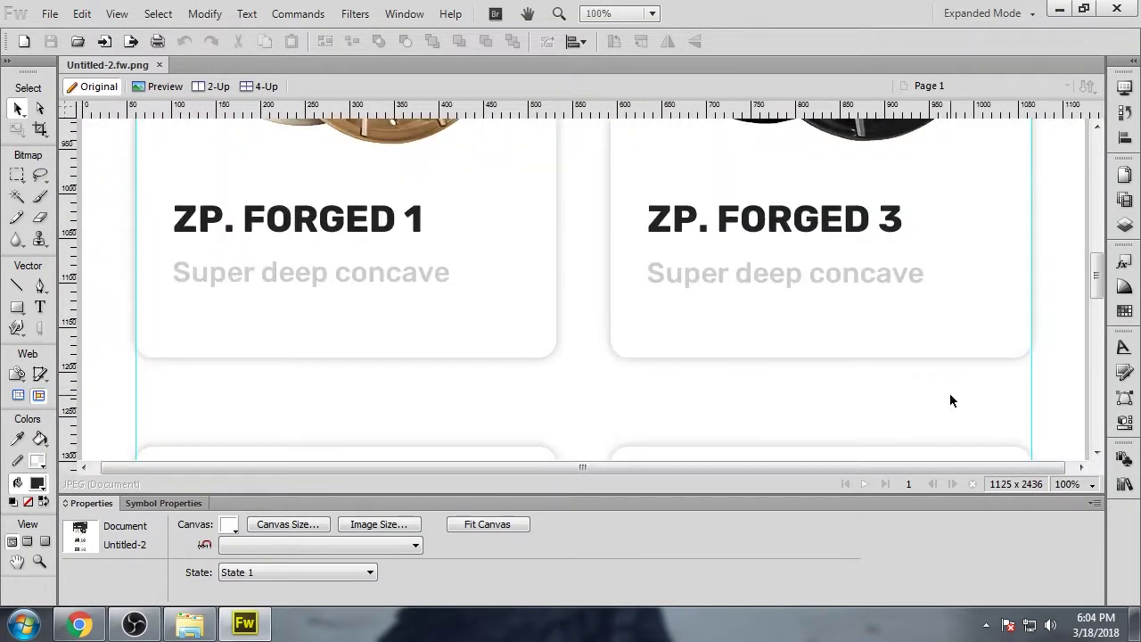
# - Select the names and descriptions of the top and middle row cards together and nudge them slightly down
pyautogui.scroll(-8, 949, 400)
pyautogui.click(361, 202)
pyautogui.keyDown('shift'); pyautogui.click(361, 242); pyautogui.keyUp('shift')
pyautogui.keyDown('shift'); pyautogui.click(668, 196); pyautogui.keyUp('shift')
pyautogui.keyDown('shift'); pyautogui.click(666, 239); pyautogui.keyUp('shift')
pyautogui.scroll(8, 667, 214)
pyautogui.keyDown('shift'); pyautogui.click(669, 207); pyautogui.keyUp('shift')
pyautogui.keyDown('shift'); pyautogui.click(669, 165); pyautogui.keyUp('shift')
pyautogui.keyDown('shift'); pyautogui.click(401, 160); pyautogui.keyUp('shift')
pyautogui.keyDown('shift'); pyautogui.click(406, 209); pyautogui.keyUp('shift')
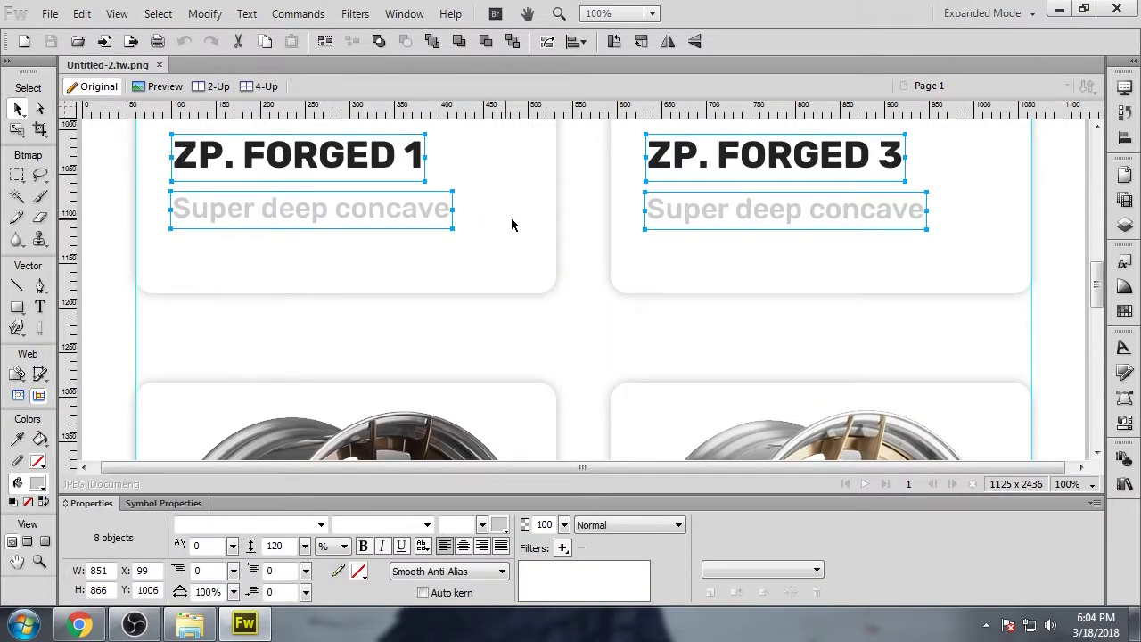
pyautogui.press('Down')
pyautogui.scroll(4, 535, 259)
pyautogui.press('Down')
pyautogui.press('Down')
pyautogui.hotkey('ctrl', '-')
pyautogui.hotkey('ctrl', '-')
pyautogui.scroll(-3, 588, 316)
pyautogui.click(876, 345)
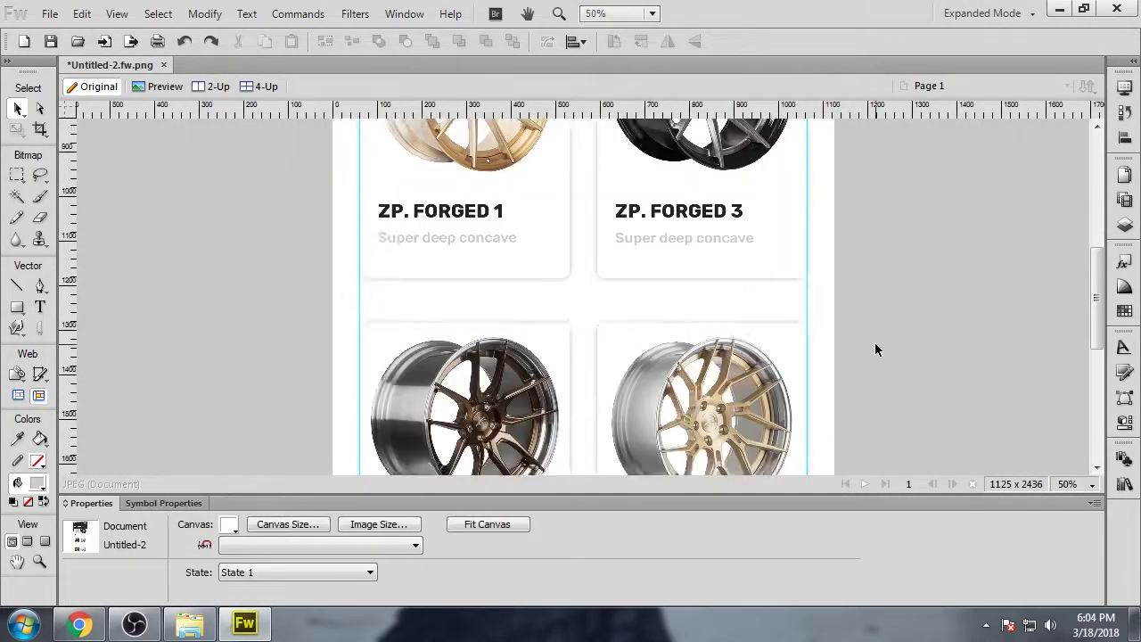
# - Examine the text spacing and the placement of each wheel in its card, row by row
pyautogui.scroll(-3, 874, 346)
pyautogui.scroll(6, 872, 346)
pyautogui.click(487, 336)
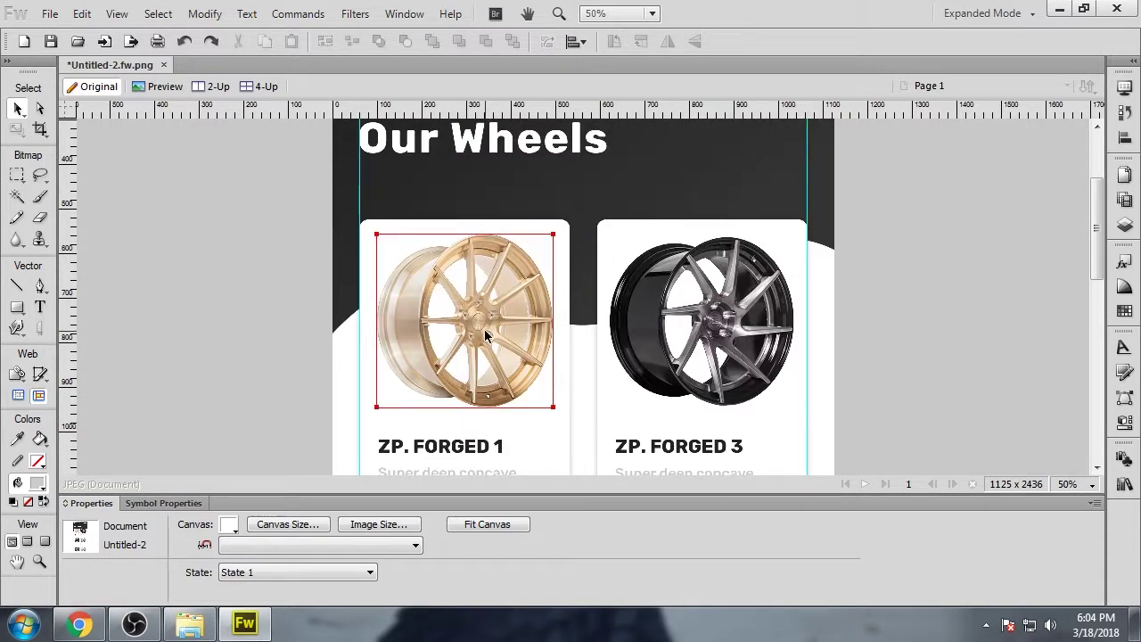
pyautogui.click(720, 332)
pyautogui.scroll(-3, 211, 383)
pyautogui.click(558, 383)
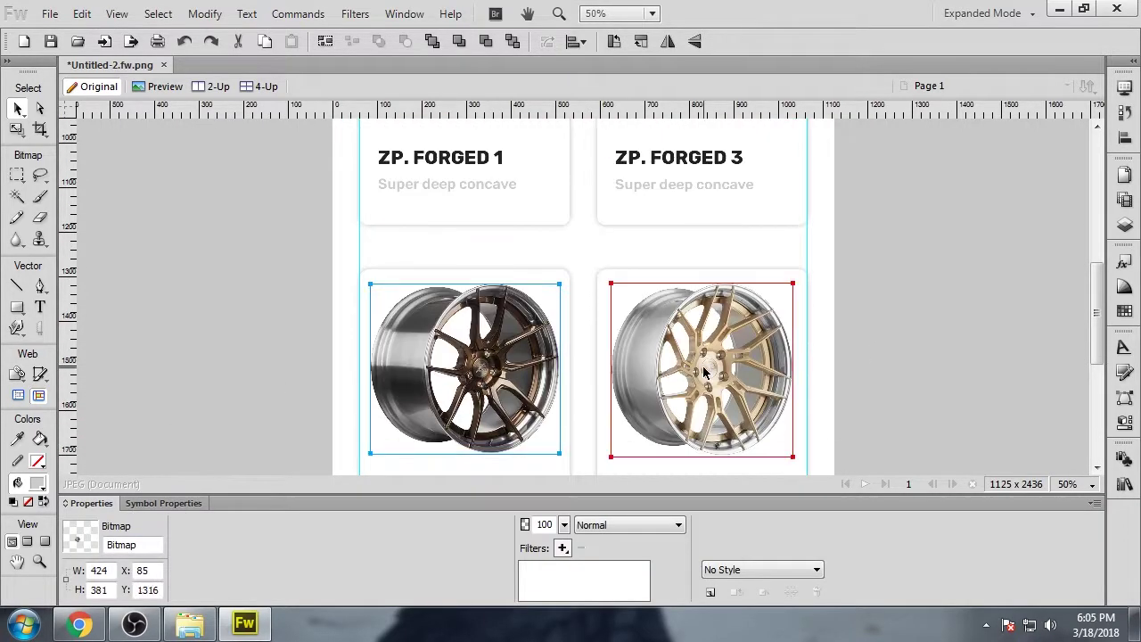
pyautogui.click(198, 348)
pyautogui.scroll(-5, 193, 355)
pyautogui.click(481, 392)
pyautogui.click(700, 392)
pyautogui.click(248, 373)
pyautogui.scroll(-1, 248, 378)
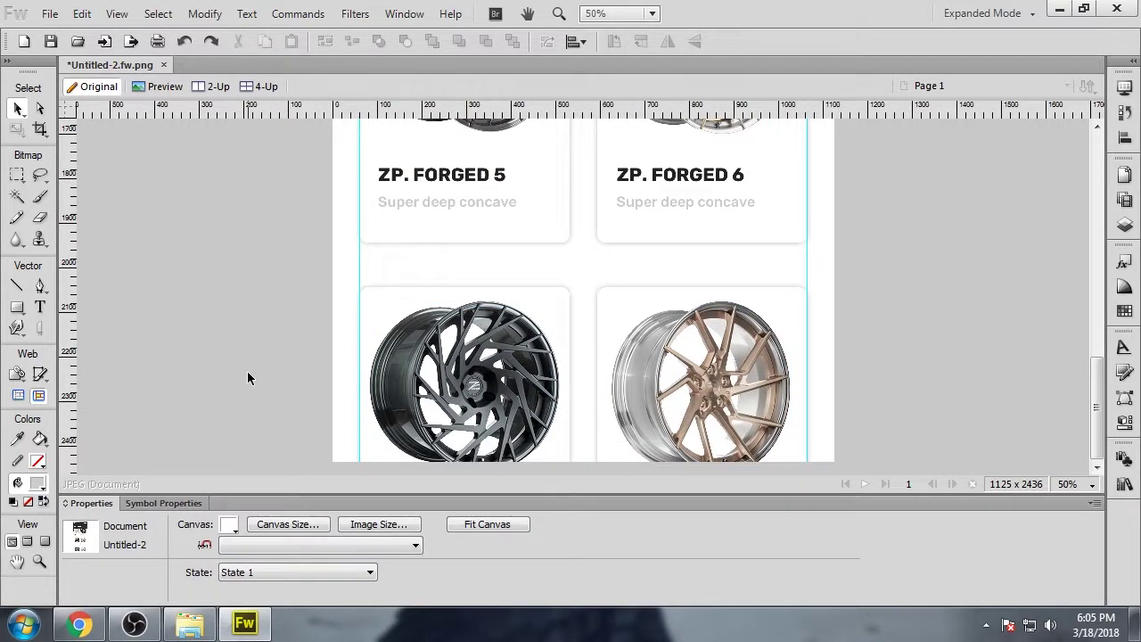
pyautogui.scroll(20, 247, 371)
# - Switch to Chrome, search Dribbble for "dark gradient" and browse the resulting shots
pyautogui.hotkey('alt', 'Tab')
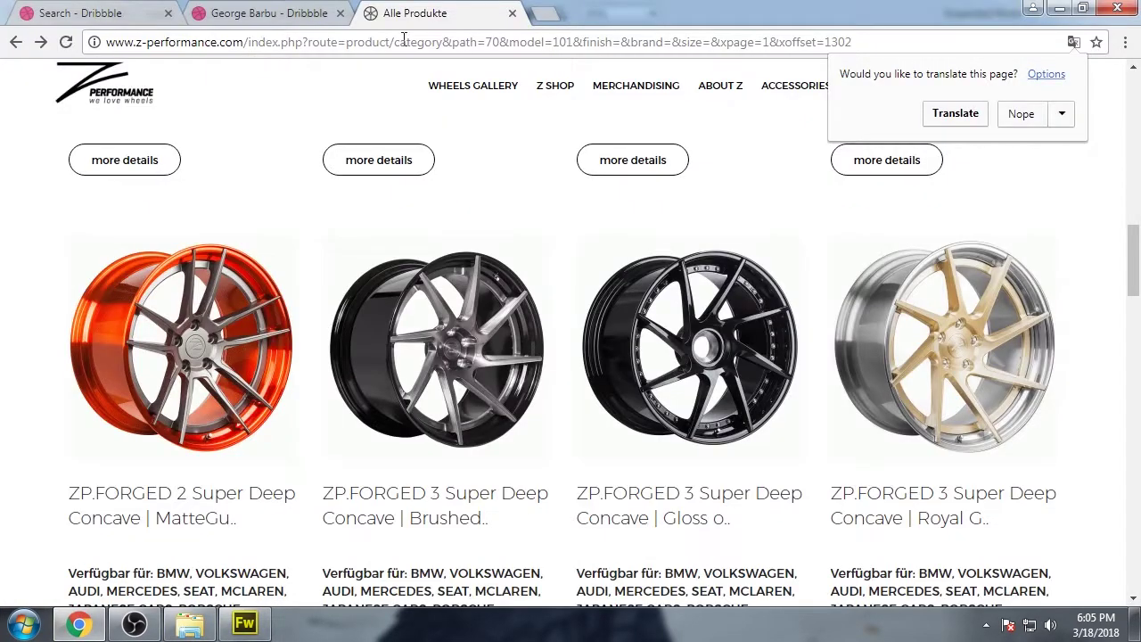
pyautogui.click(297, 15)
pyautogui.scroll(3, 811, 338)
pyautogui.click(974, 81)
pyautogui.write('dark ')
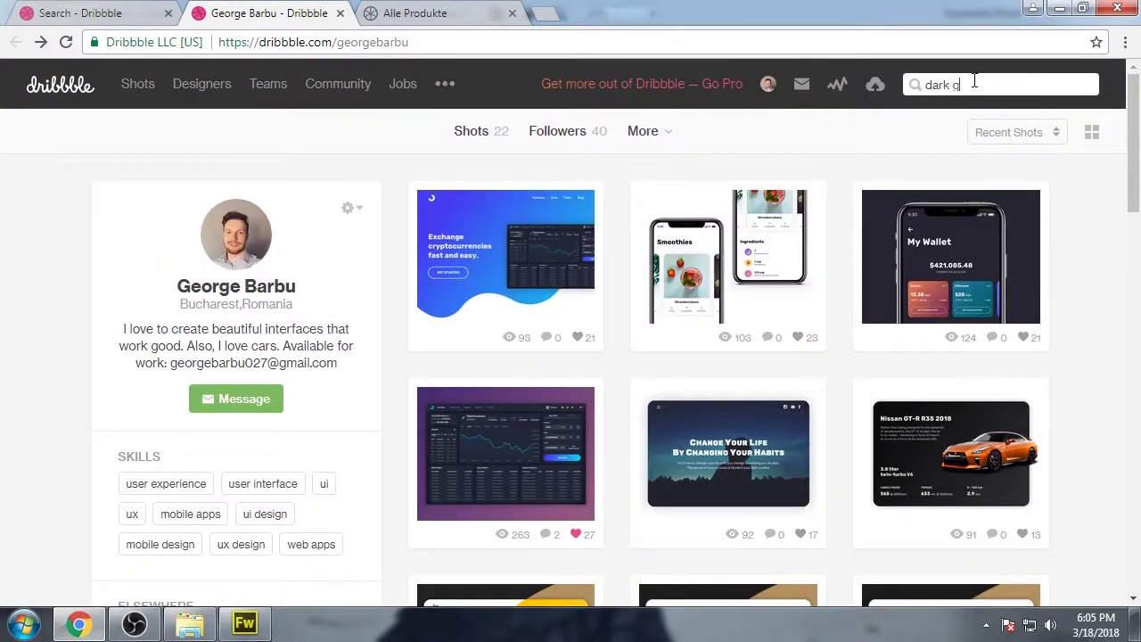
pyautogui.write('gradient')
pyautogui.press('Return')
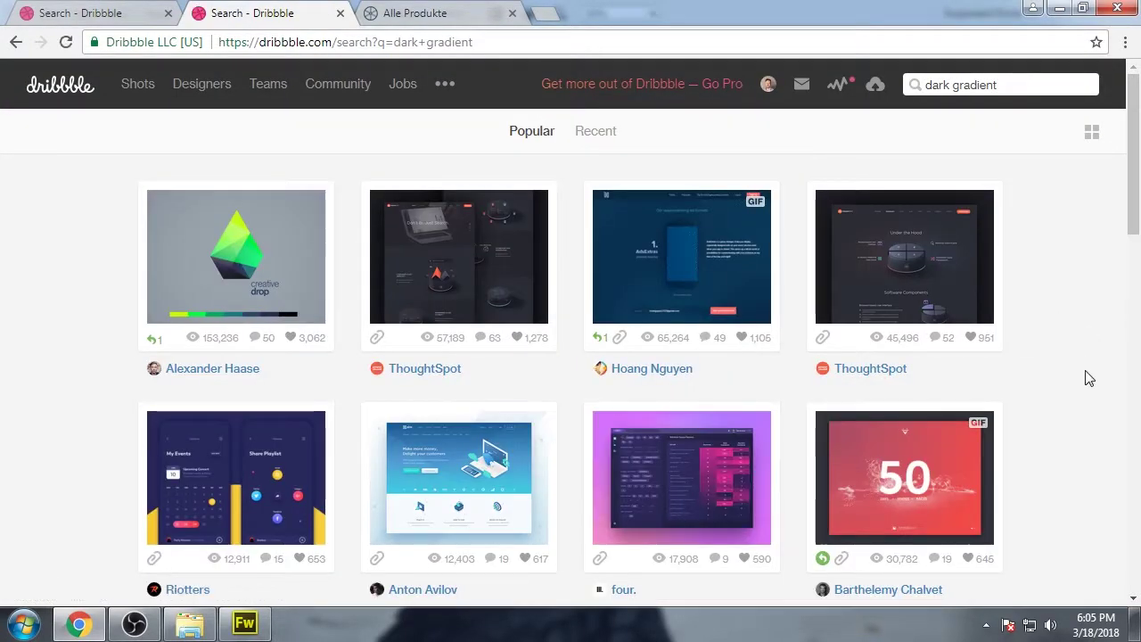
pyautogui.scroll(-5, 1087, 378)
pyautogui.scroll(-14, 1082, 379)
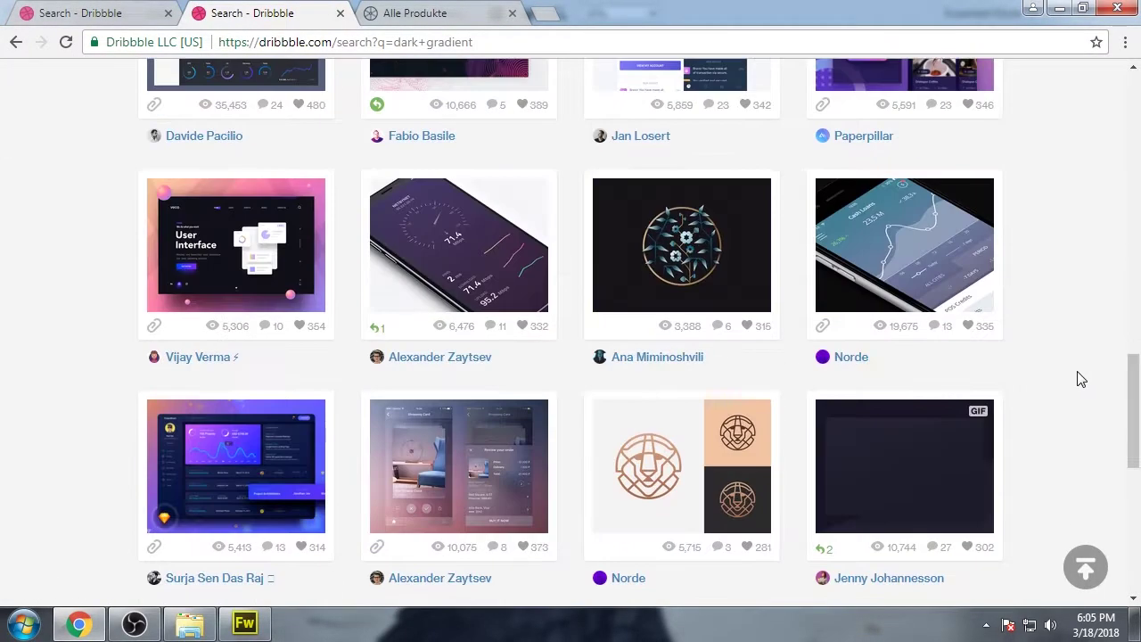
pyautogui.scroll(-10, 1080, 380)
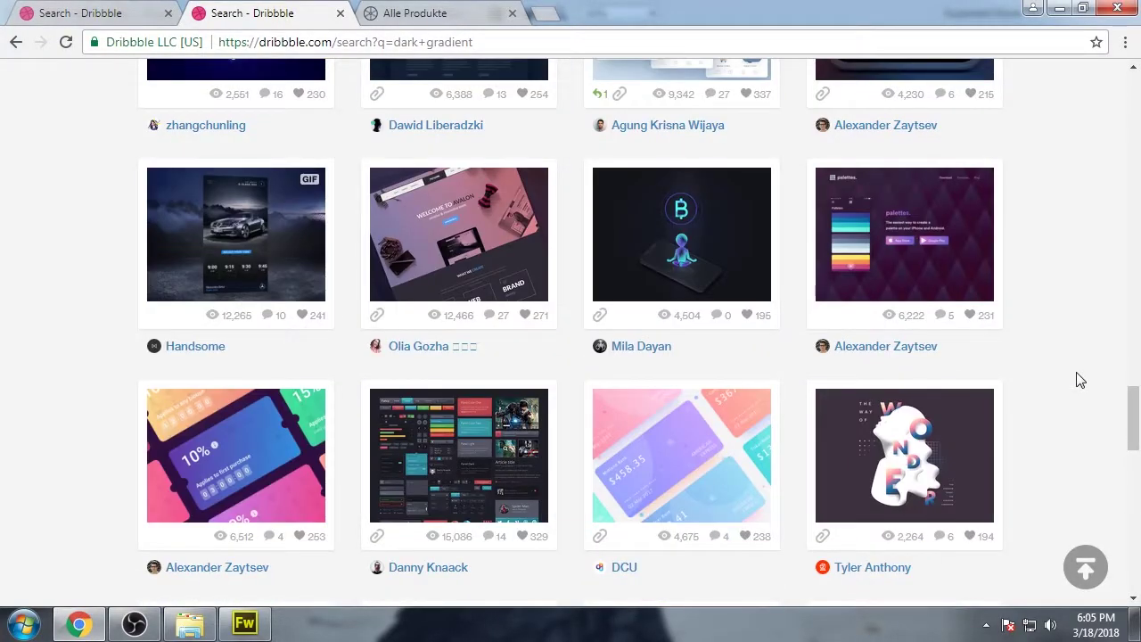
# - Load more "dark gradient" results on Dribbble and open the shot "Brick - the receipt manager"
pyautogui.scroll(-15, 1080, 380)
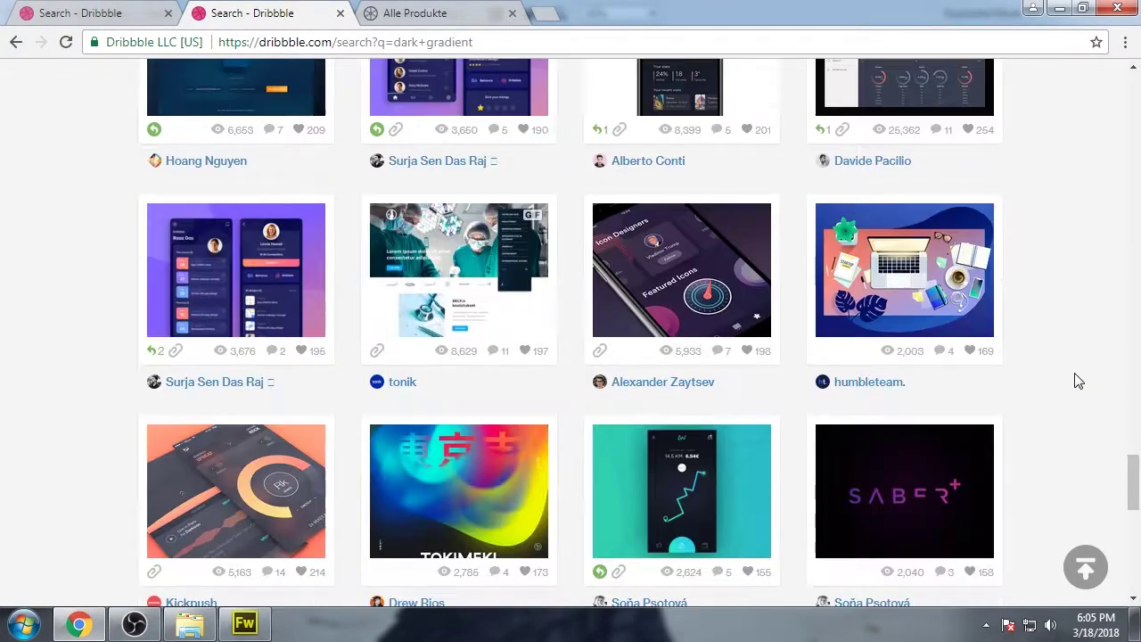
pyautogui.scroll(-15, 1076, 382)
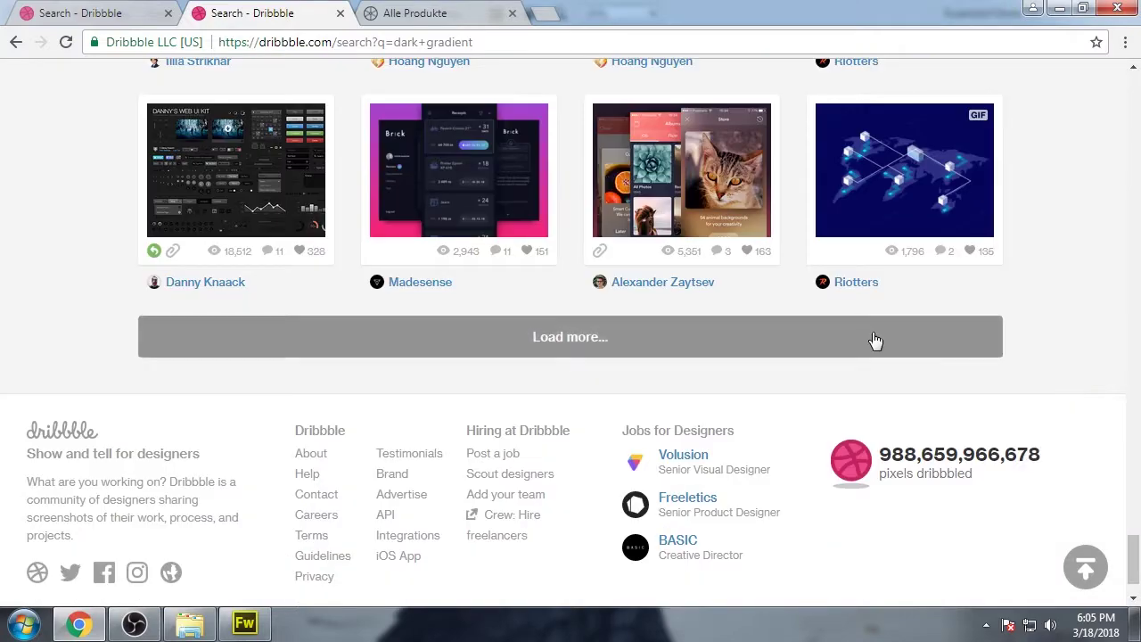
pyautogui.scroll(-4, 1106, 405)
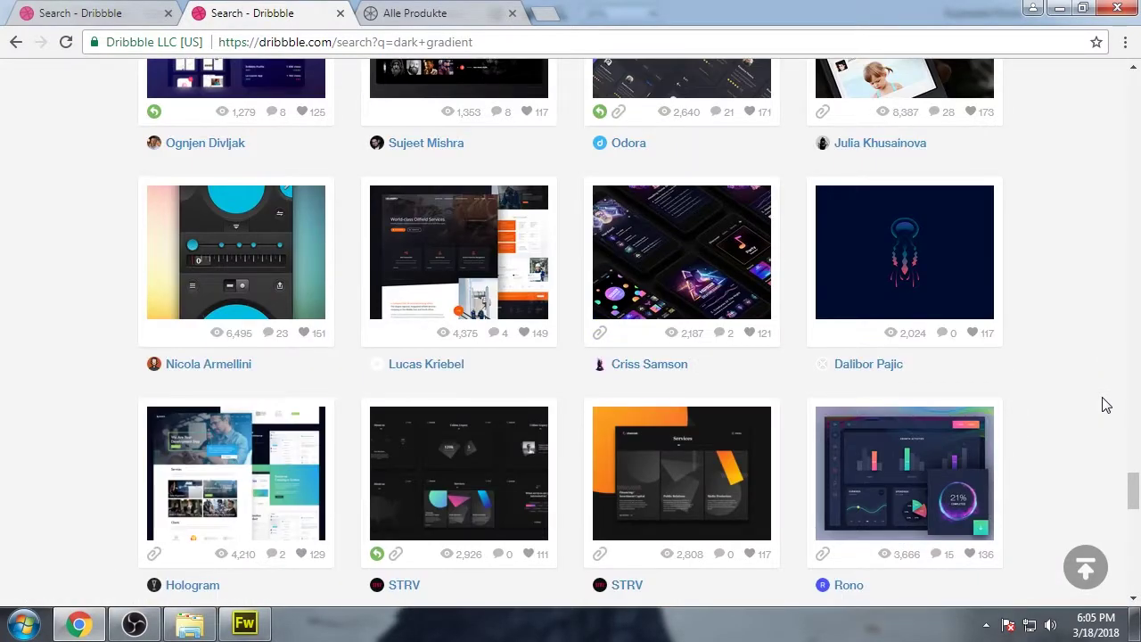
pyautogui.scroll(-5, 1105, 403)
pyautogui.scroll(2, 802, 375)
pyautogui.click(540, 354)
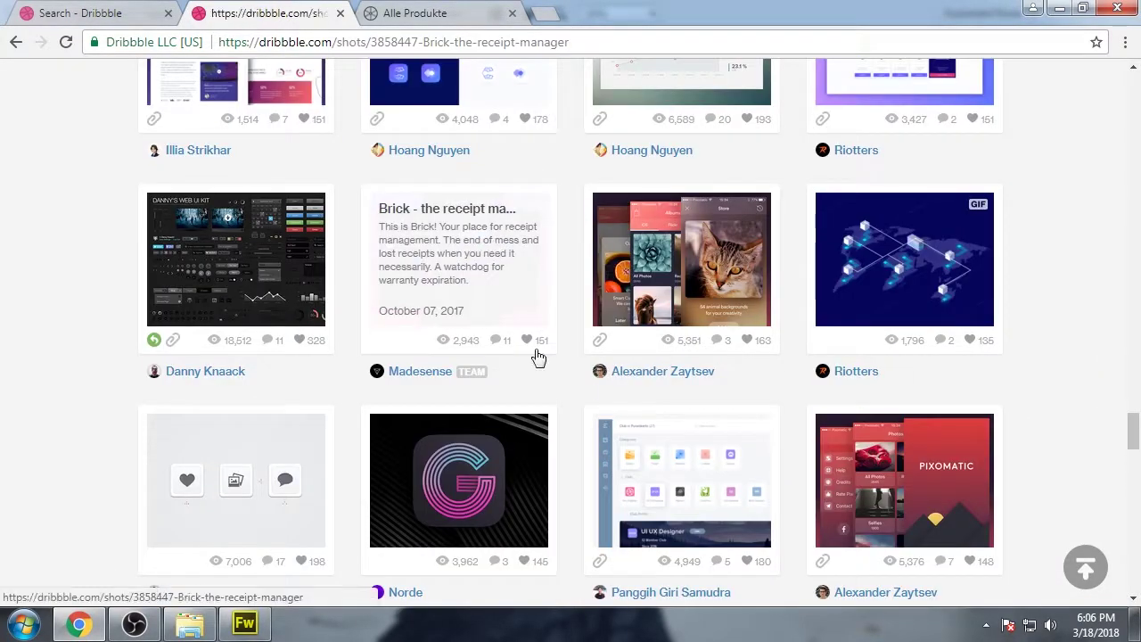
pyautogui.click(526, 351)
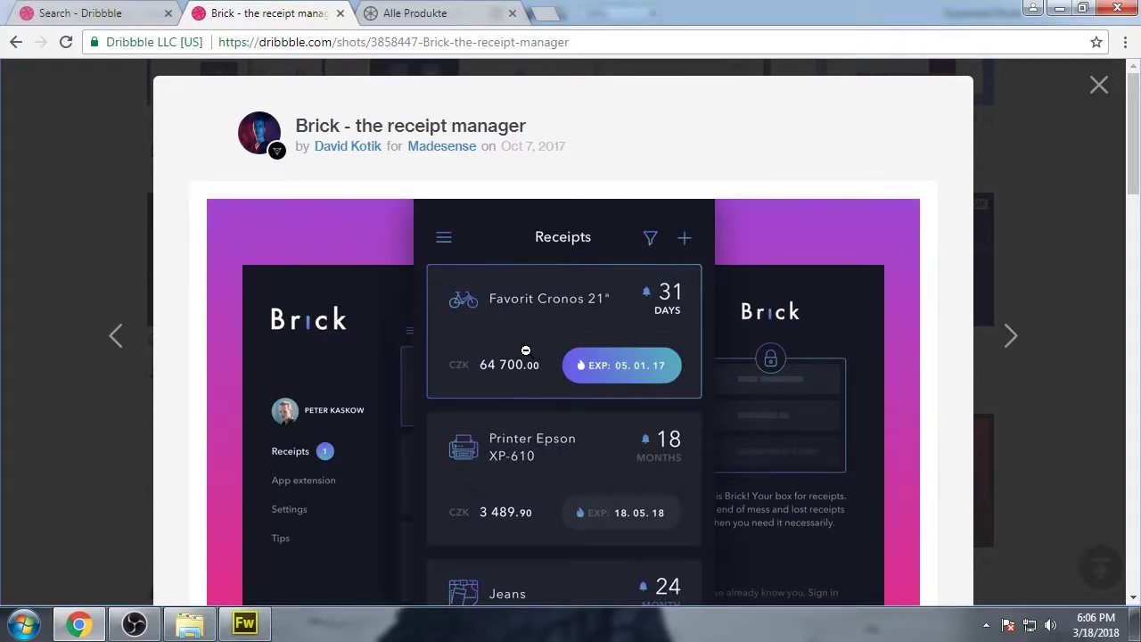
# - Copy the Brick shot's image and paste it into the wheel shop design in Fireworks as a colour reference
pyautogui.scroll(-2, 526, 350)
pyautogui.rightClick(527, 350)
pyautogui.click(561, 404)
pyautogui.click(242, 623)
pyautogui.hotkey('ctrl', 'v')
# - Recolour the header's linear gradient with dark navy tones sampled from the pasted Brick image, and remove that image
pyautogui.click(296, 525)
pyautogui.click(306, 473)
pyautogui.click(563, 210)
pyautogui.click(466, 475)
pyautogui.click(588, 211)
pyautogui.click(465, 474)
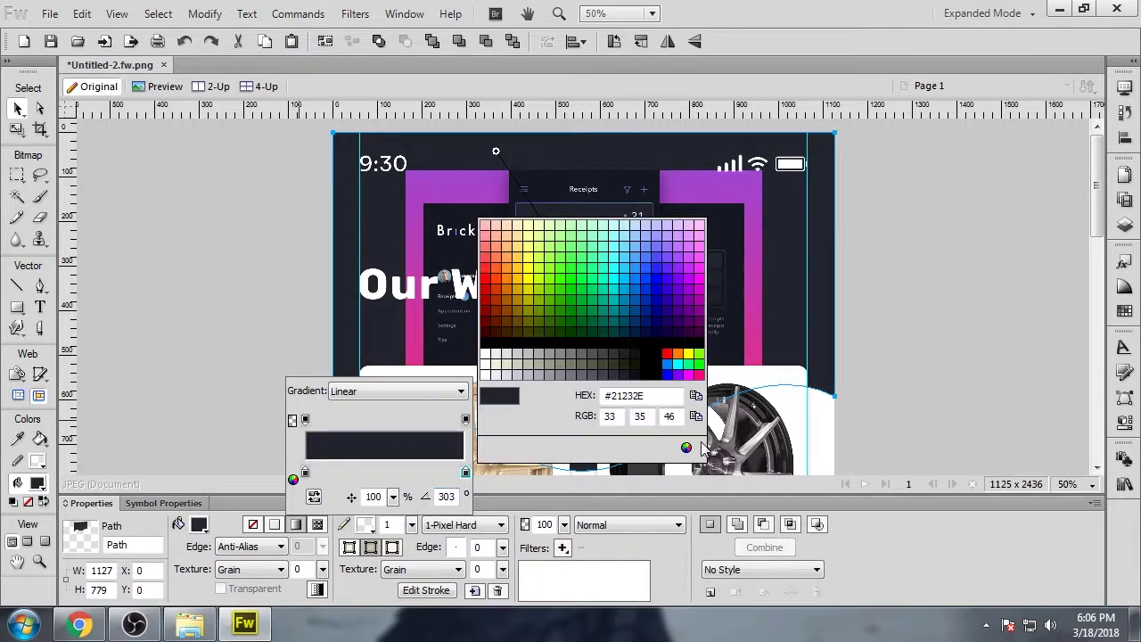
pyautogui.click(685, 448)
pyautogui.click(432, 469)
pyautogui.click(932, 315)
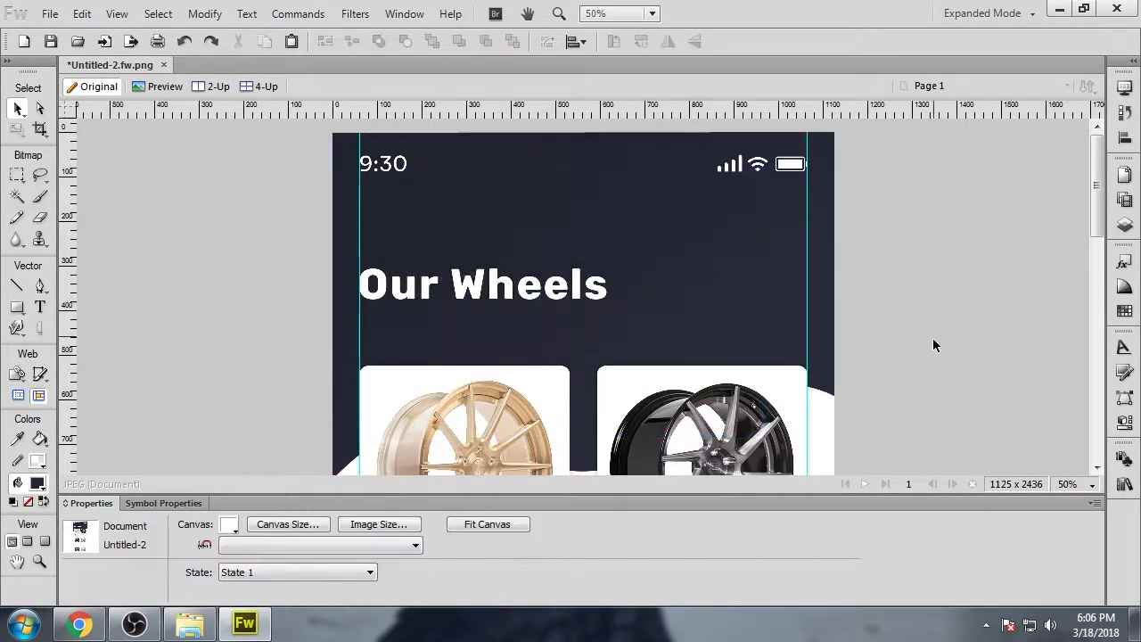
# - Inspect the text colour of the ZP. FORGED 6 name and look over the cards below the header
pyautogui.scroll(-3, 925, 355)
pyautogui.scroll(-5, 922, 391)
pyautogui.click(739, 385)
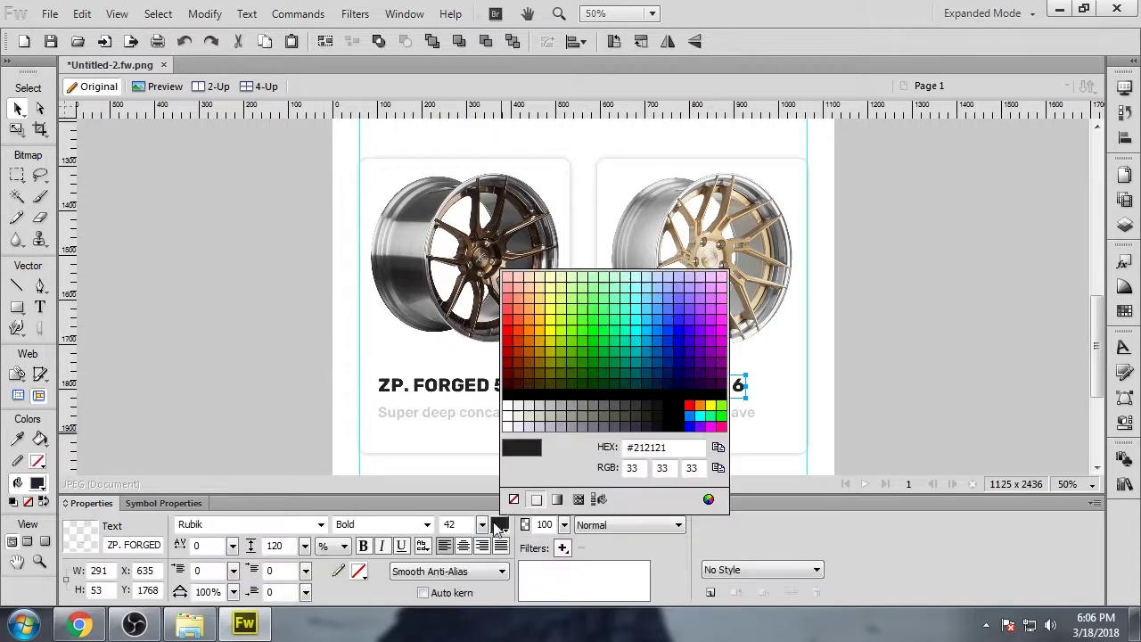
pyautogui.click(896, 395)
pyautogui.scroll(-3, 895, 395)
pyautogui.scroll(15, 897, 392)
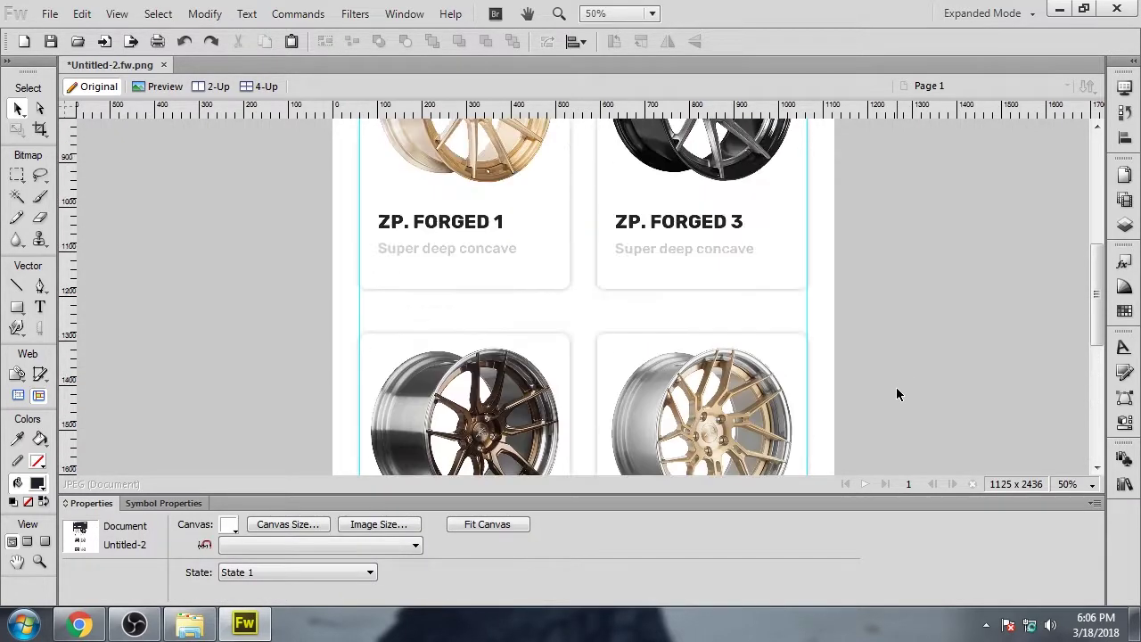
# - Switch back to Chrome, close the Brick shot and browse further "dark gradient" results
pyautogui.click(78, 617)
pyautogui.click(154, 344)
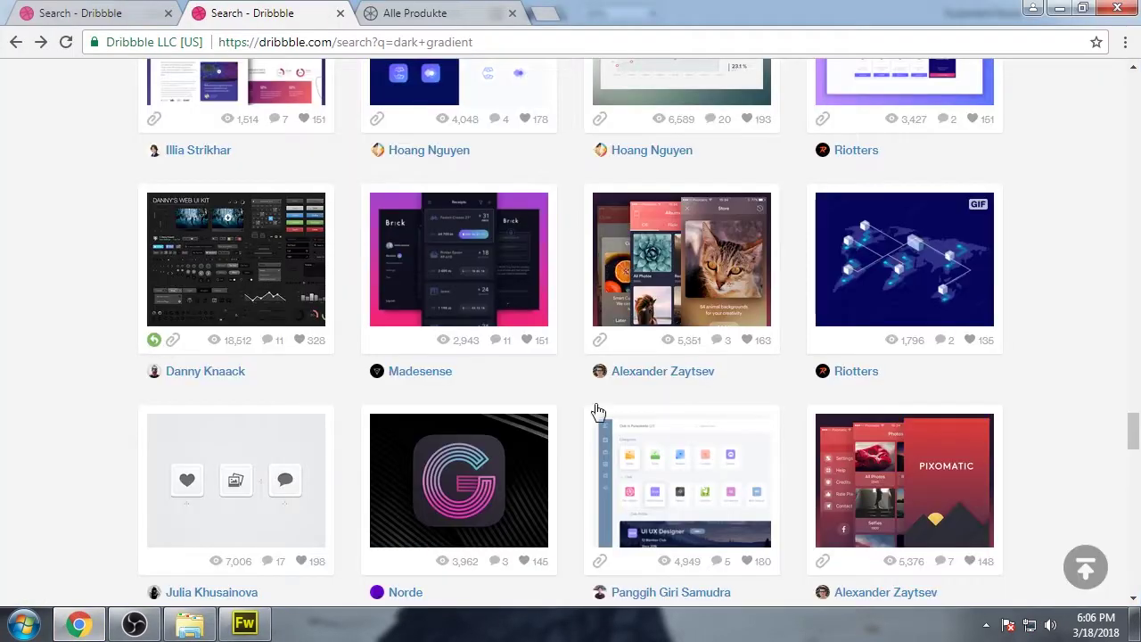
pyautogui.scroll(-10, 823, 457)
pyautogui.scroll(-2, 593, 508)
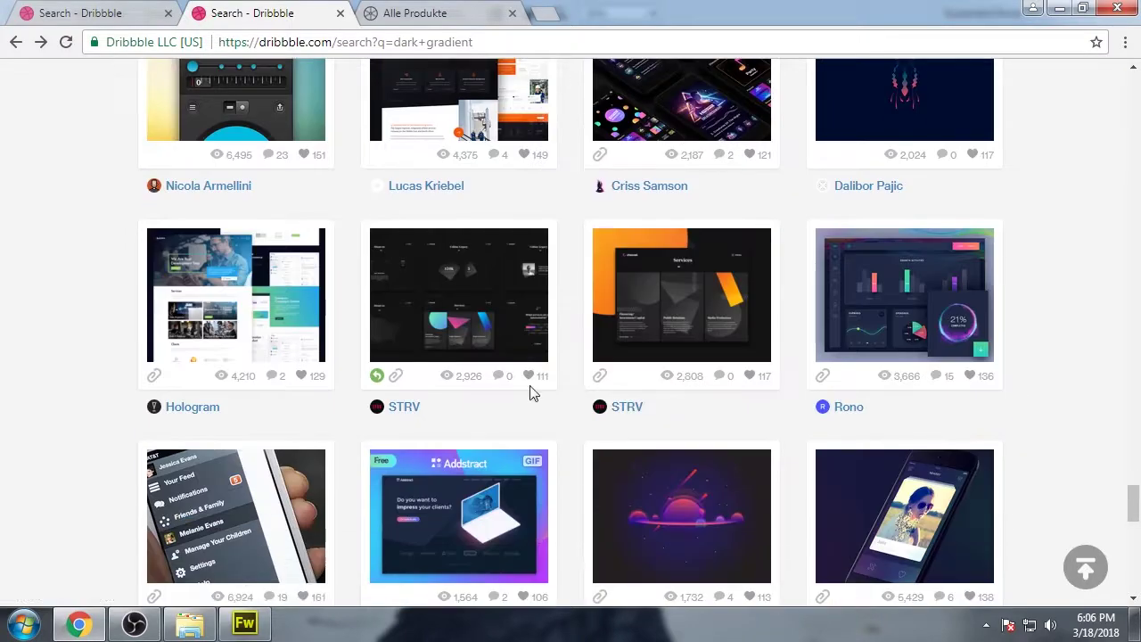
pyautogui.scroll(-5, 1090, 519)
# - Search Dribbble for "black gradient" and browse the resulting shots
pyautogui.click(1085, 566)
pyautogui.doubleClick(913, 83)
pyautogui.write('black gradient')
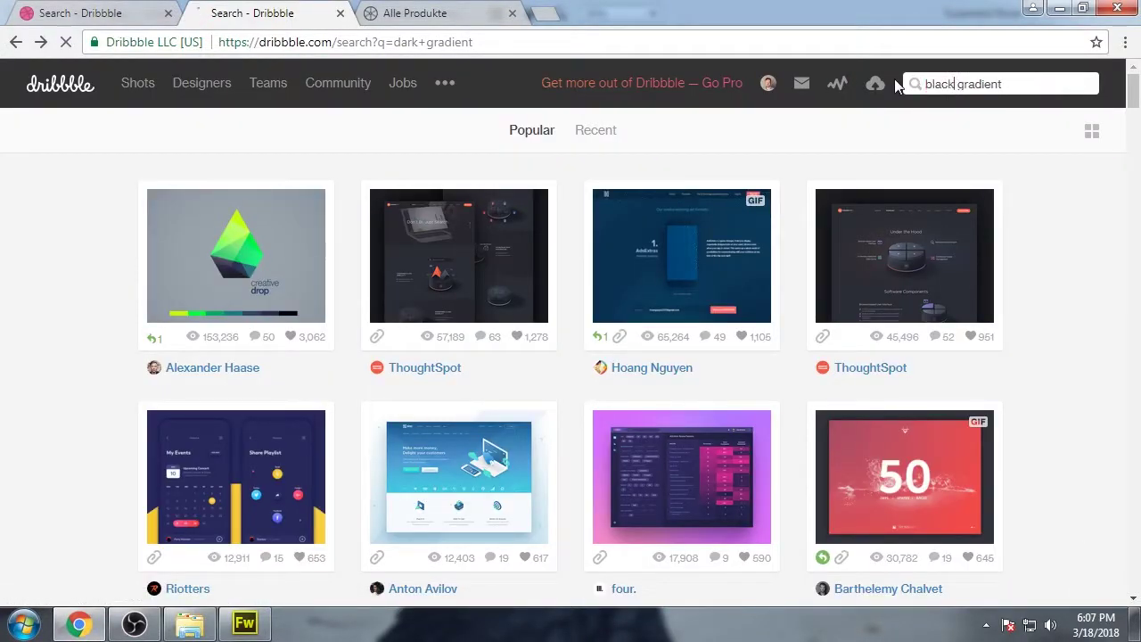
pyautogui.press('Return')
pyautogui.scroll(-11, 1109, 298)
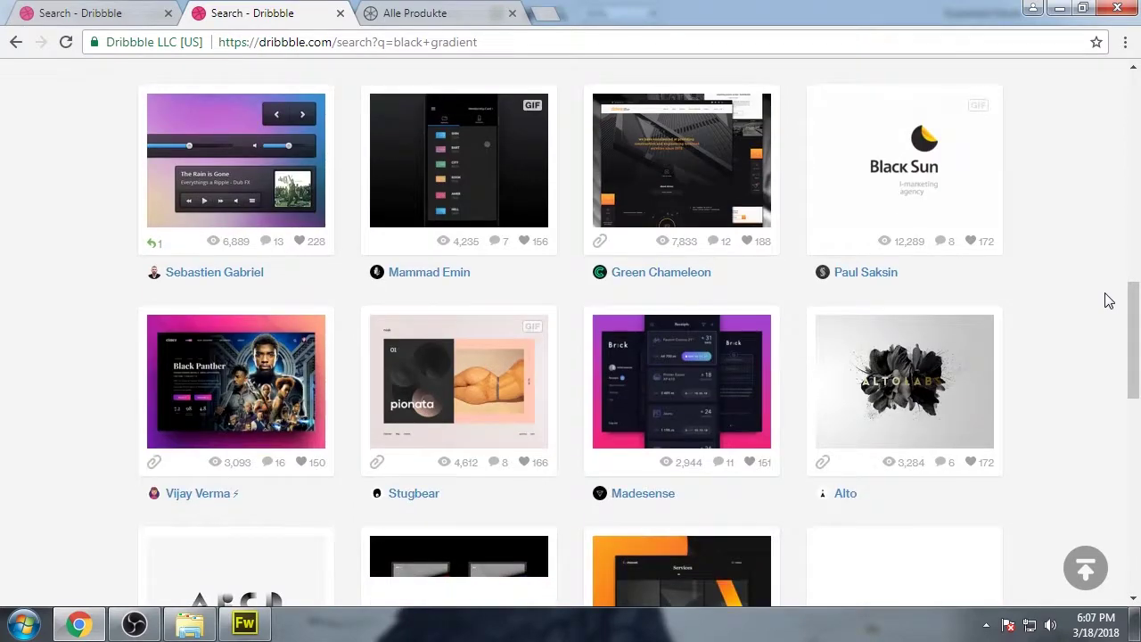
pyautogui.scroll(-4, 1107, 301)
pyautogui.click(1084, 567)
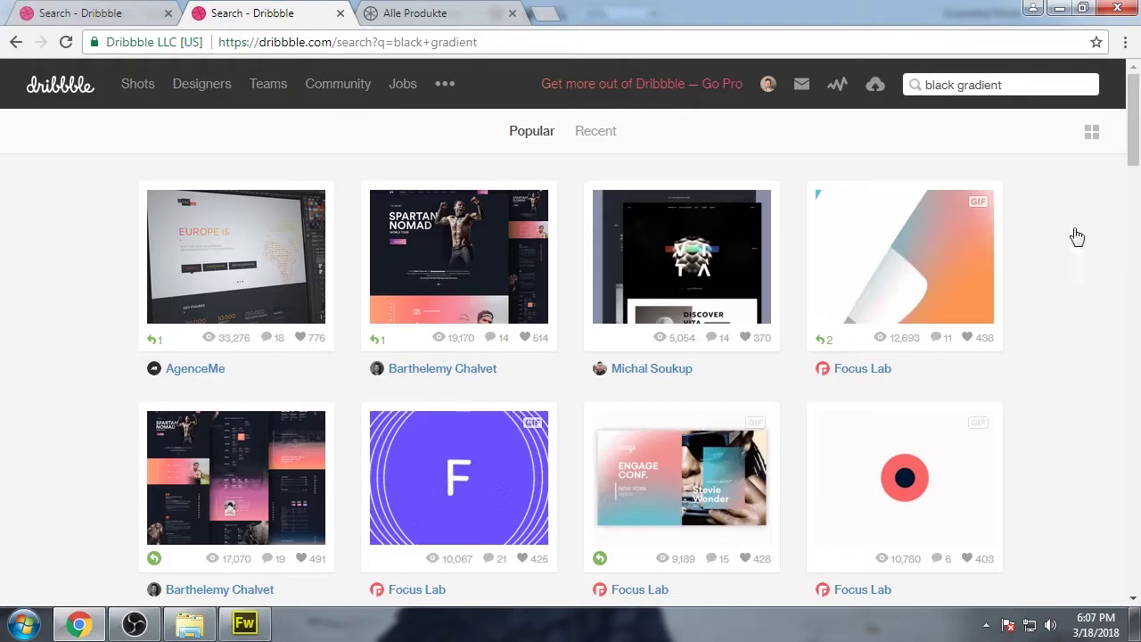
pyautogui.scroll(-7, 1049, 307)
pyautogui.scroll(-12, 1050, 307)
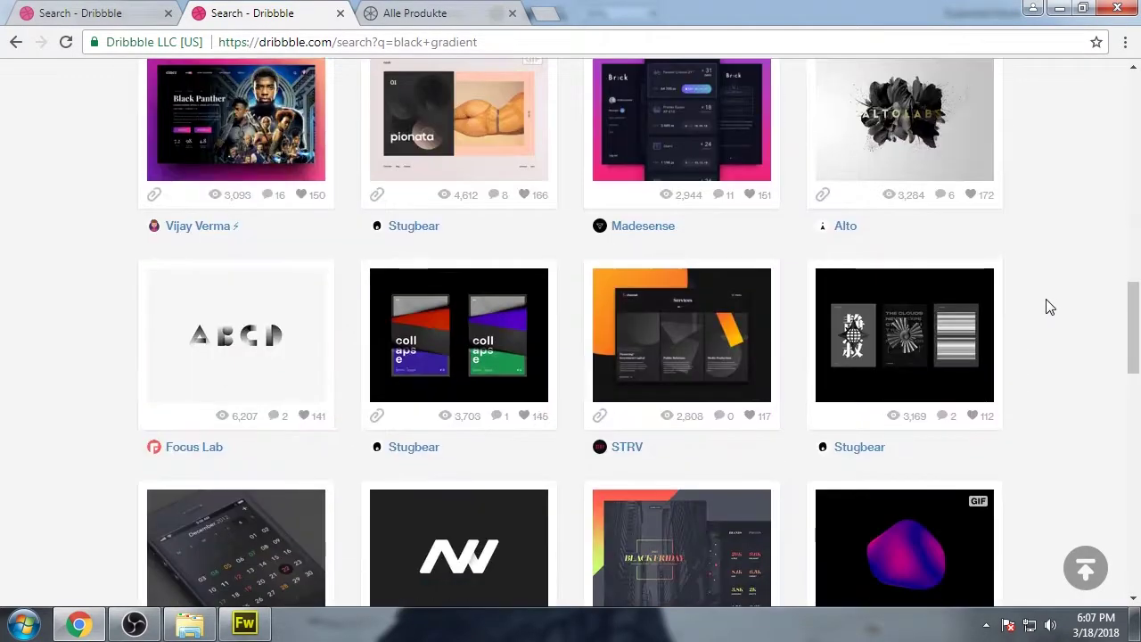
pyautogui.scroll(-15, 1050, 307)
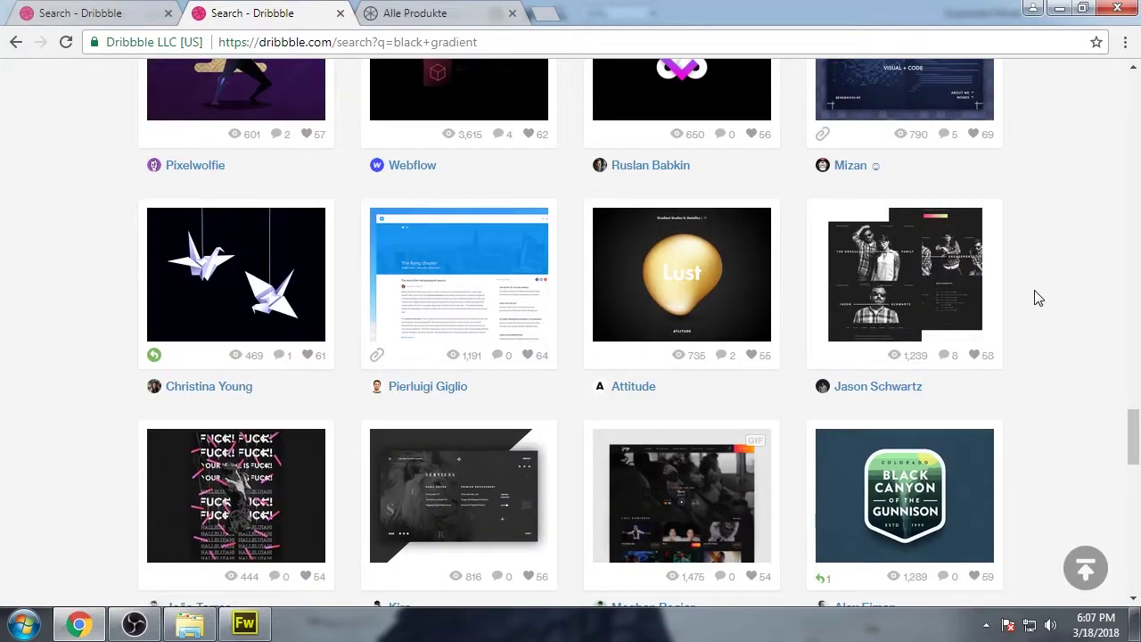
# - Open the "Dracula Family Art Direction" shot, copy its image and paste it over the header in the Fireworks design
pyautogui.click(954, 283)
pyautogui.click(476, 353)
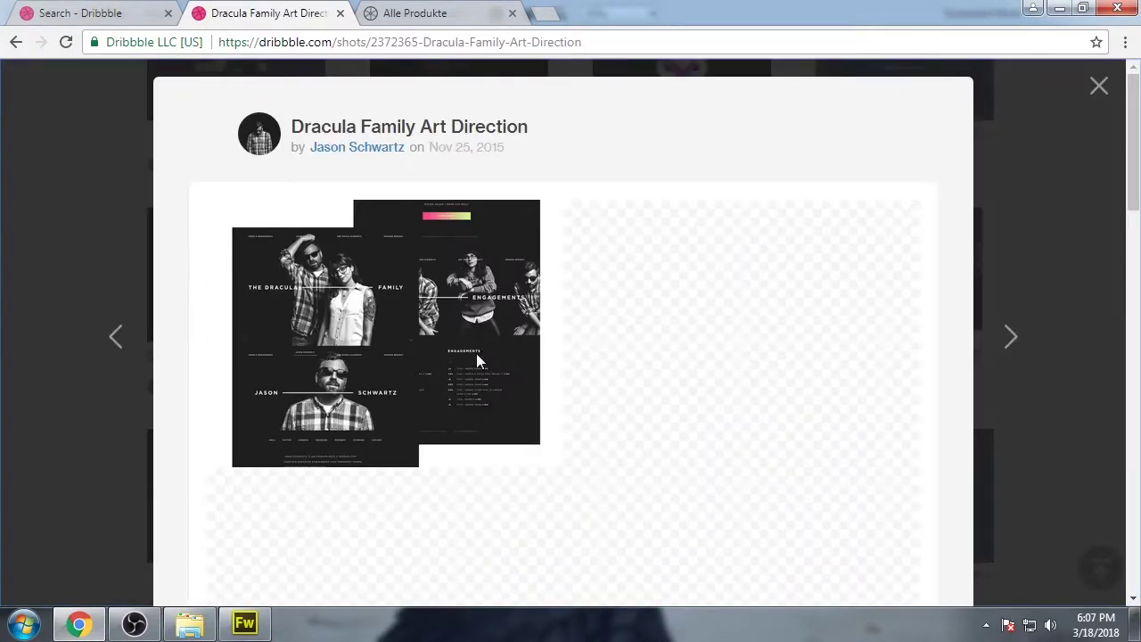
pyautogui.rightClick(476, 353)
pyautogui.click(511, 404)
pyautogui.click(245, 623)
pyautogui.hotkey('ctrl', 'v')
pyautogui.moveTo(594, 237); pyautogui.dragTo(618, 266)
# - Recolour both ends of the header's linear gradient with near-black greys sampled from the pasted Dracula image, fine-tuning the end colour
pyautogui.click(402, 233)
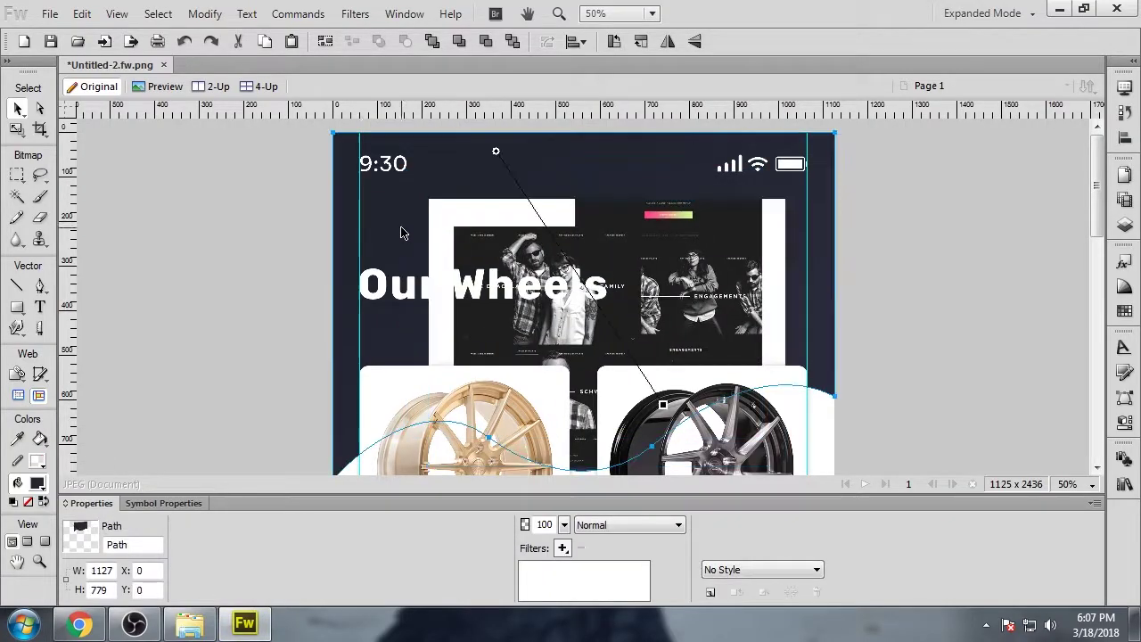
pyautogui.click(198, 524)
pyautogui.click(208, 473)
pyautogui.click(628, 270)
pyautogui.click(369, 472)
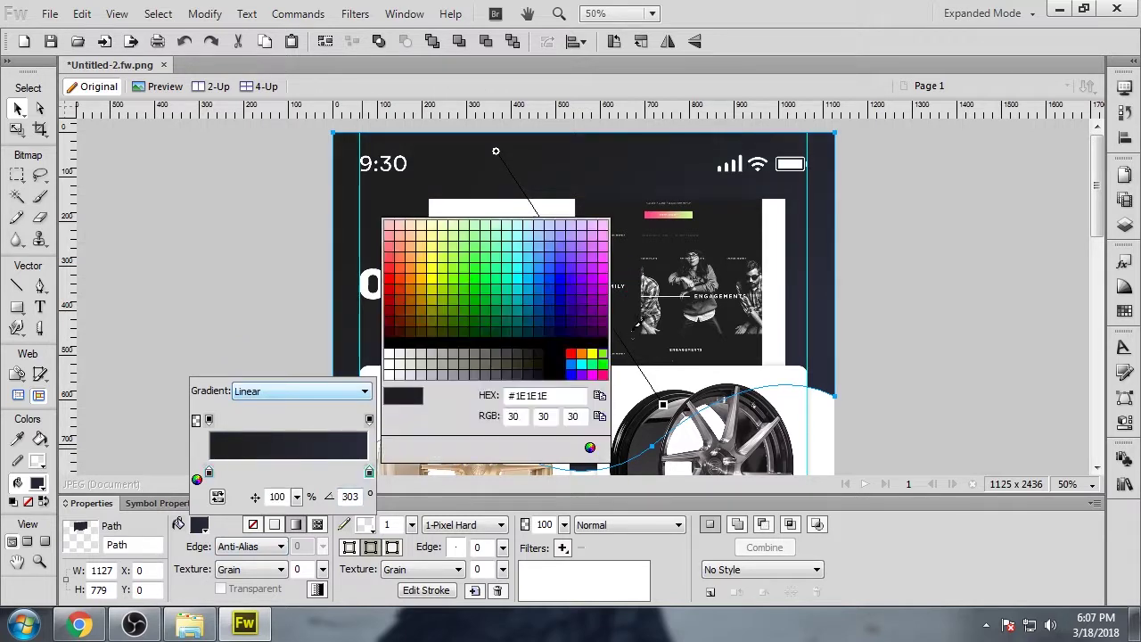
pyautogui.click(627, 346)
pyautogui.click(369, 472)
pyautogui.click(590, 447)
pyautogui.click(683, 364)
pyautogui.click(331, 468)
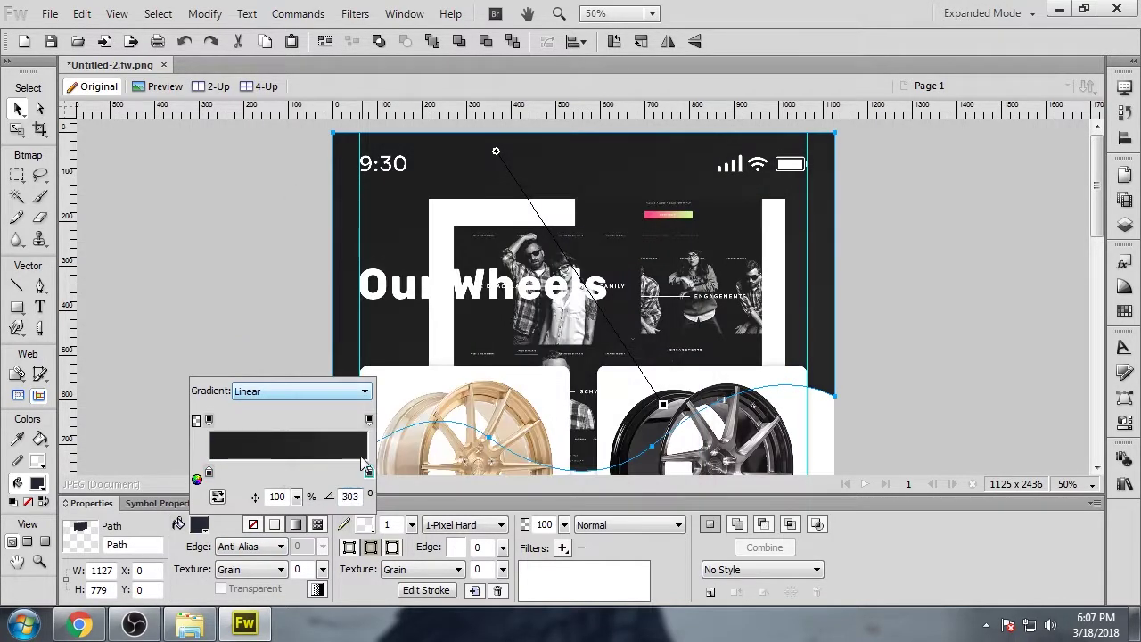
# - Delete the pasted Dracula reference image from the header and save the design
pyautogui.click(677, 299)
pyautogui.press('Delete')
pyautogui.scroll(-3, 930, 340)
pyautogui.scroll(3, 929, 346)
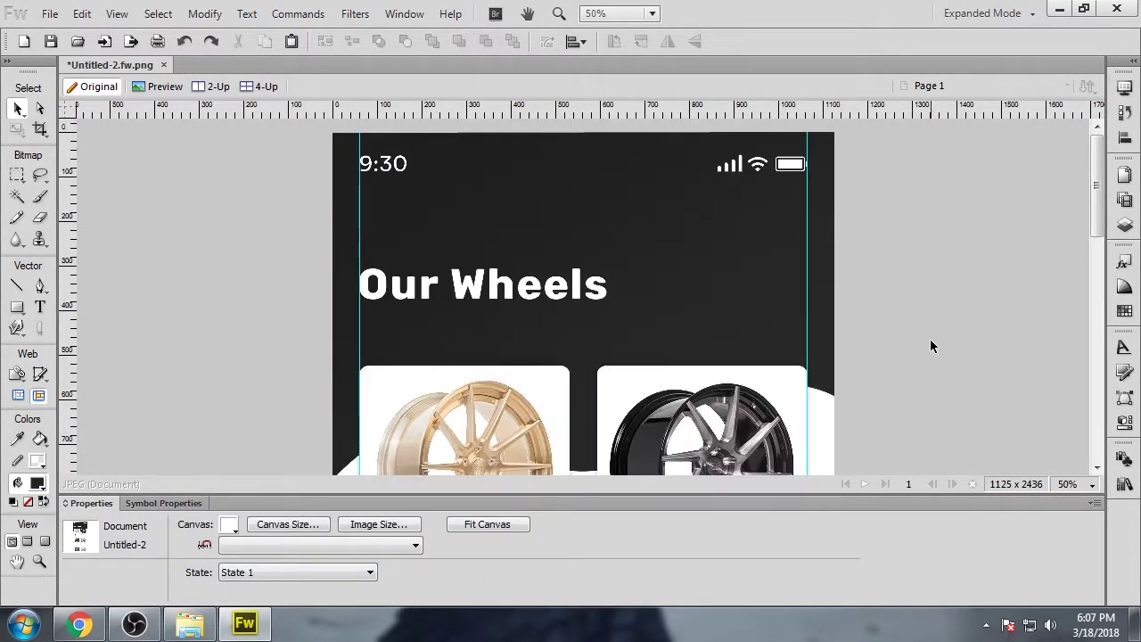
pyautogui.scroll(-15, 929, 346)
pyautogui.hotkey('ctrl', 's')
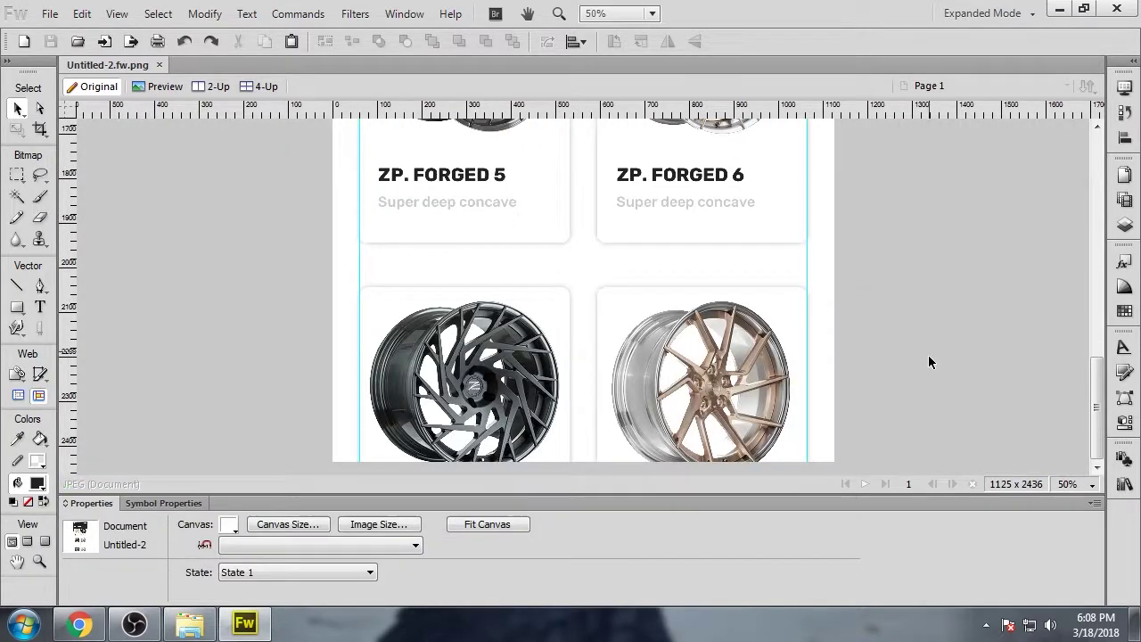
# - Examine the saved design from the near-black header down to the bottom row of wheel cards
pyautogui.scroll(15, 930, 340)
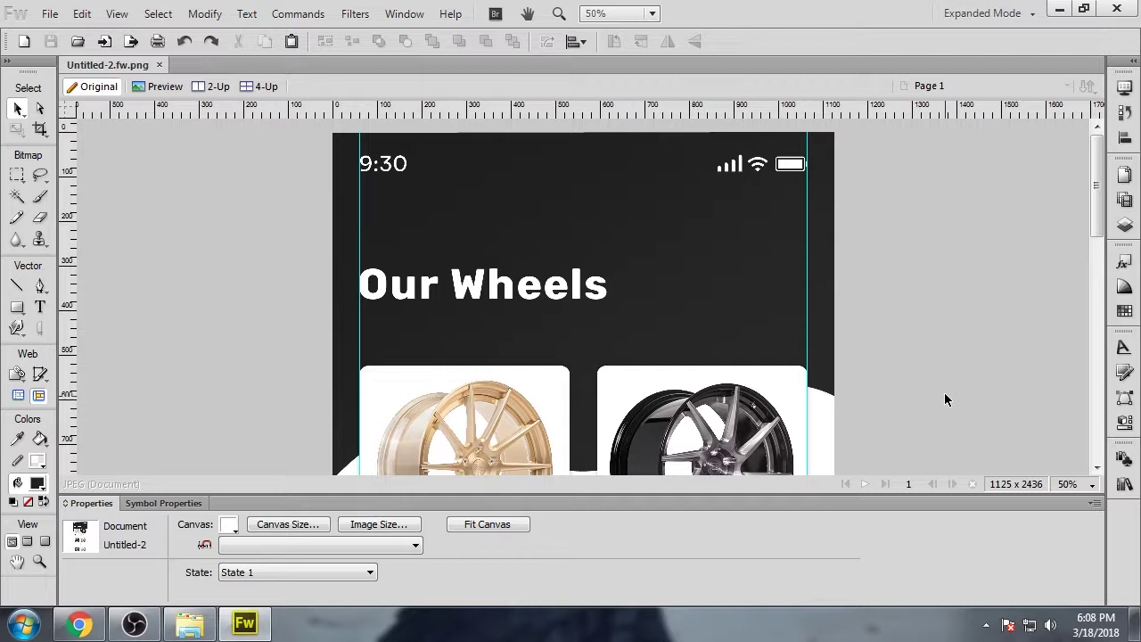
pyautogui.scroll(-4, 944, 392)
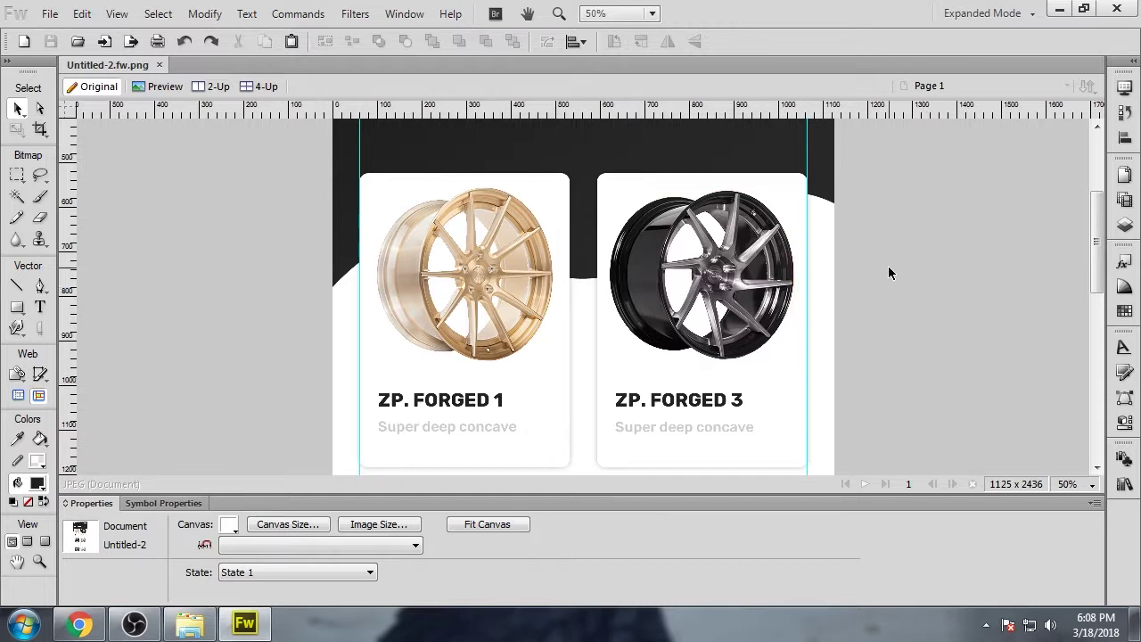
pyautogui.scroll(-3, 889, 268)
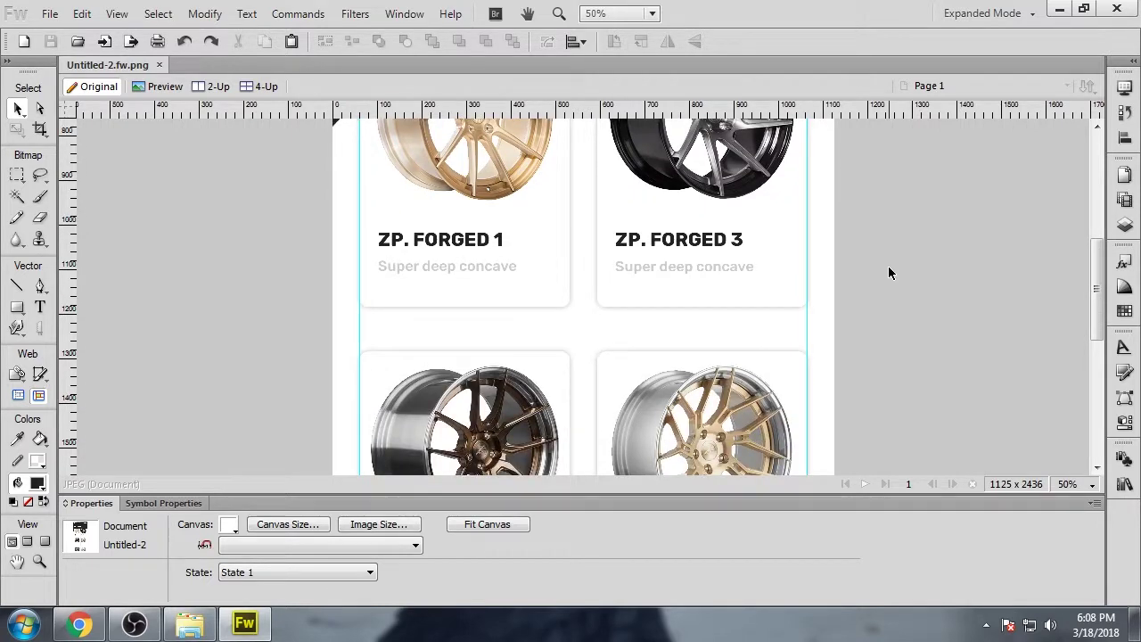
pyautogui.scroll(-3, 888, 272)
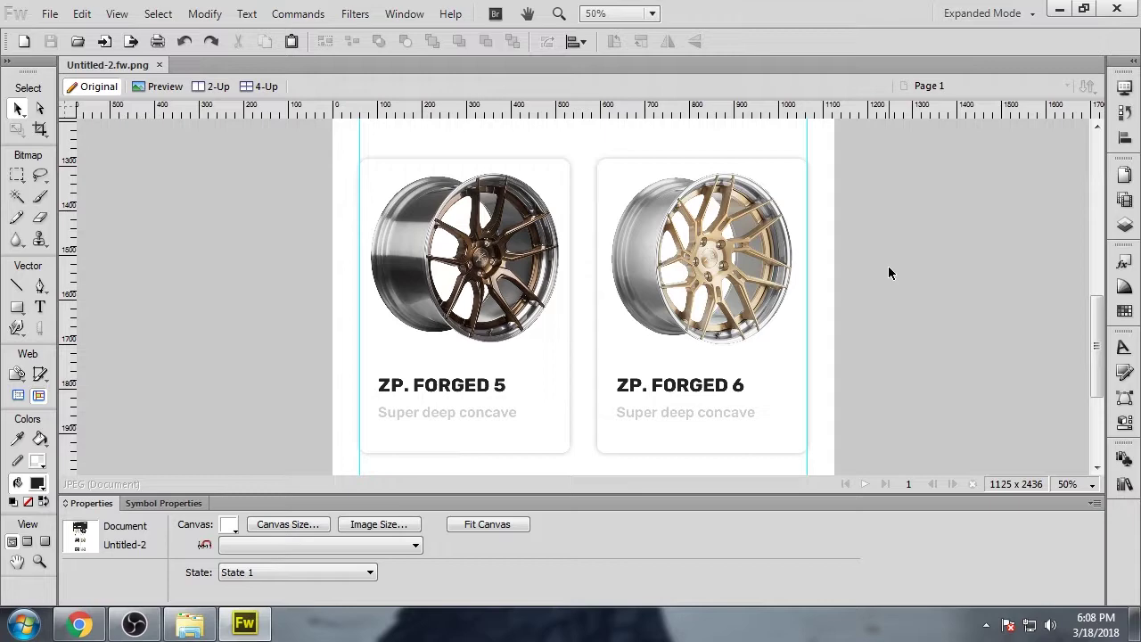
pyautogui.scroll(-4, 888, 273)
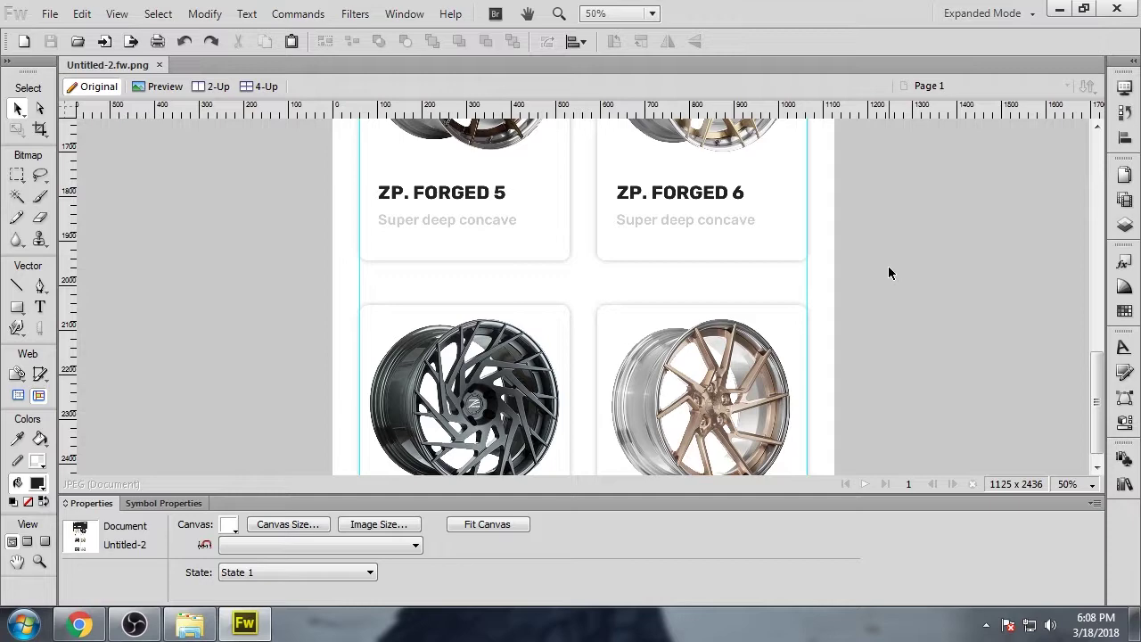
pyautogui.scroll(12, 914, 371)
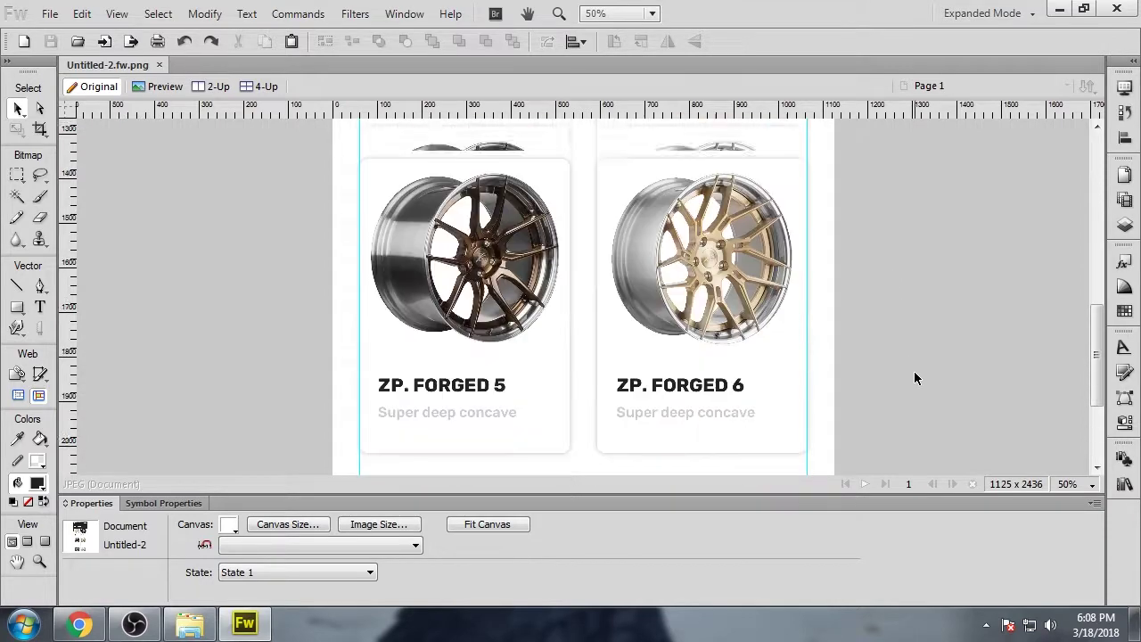